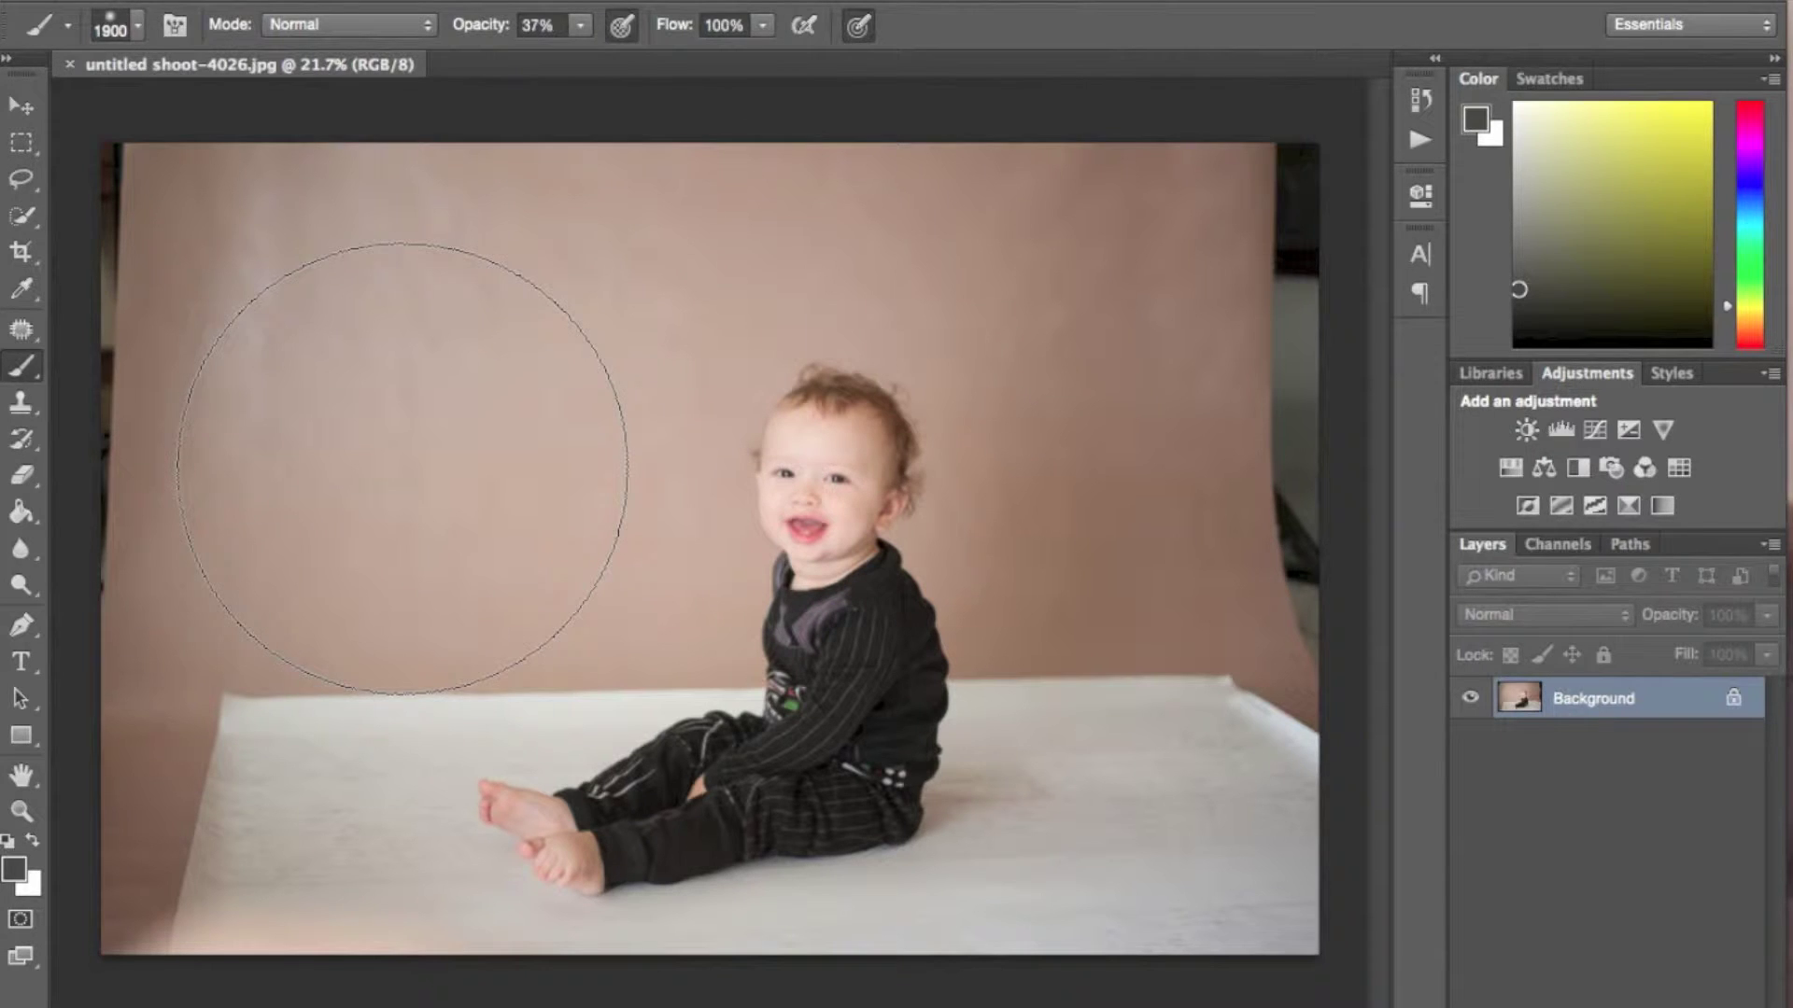
Step: Straighten the photo by rotating it slightly within the crop and trimming its borders
key(c)
mouse_move(665, 122)
mouse_down()
mouse_move(664, 99)
mouse_move(680, 105)
mouse_up()
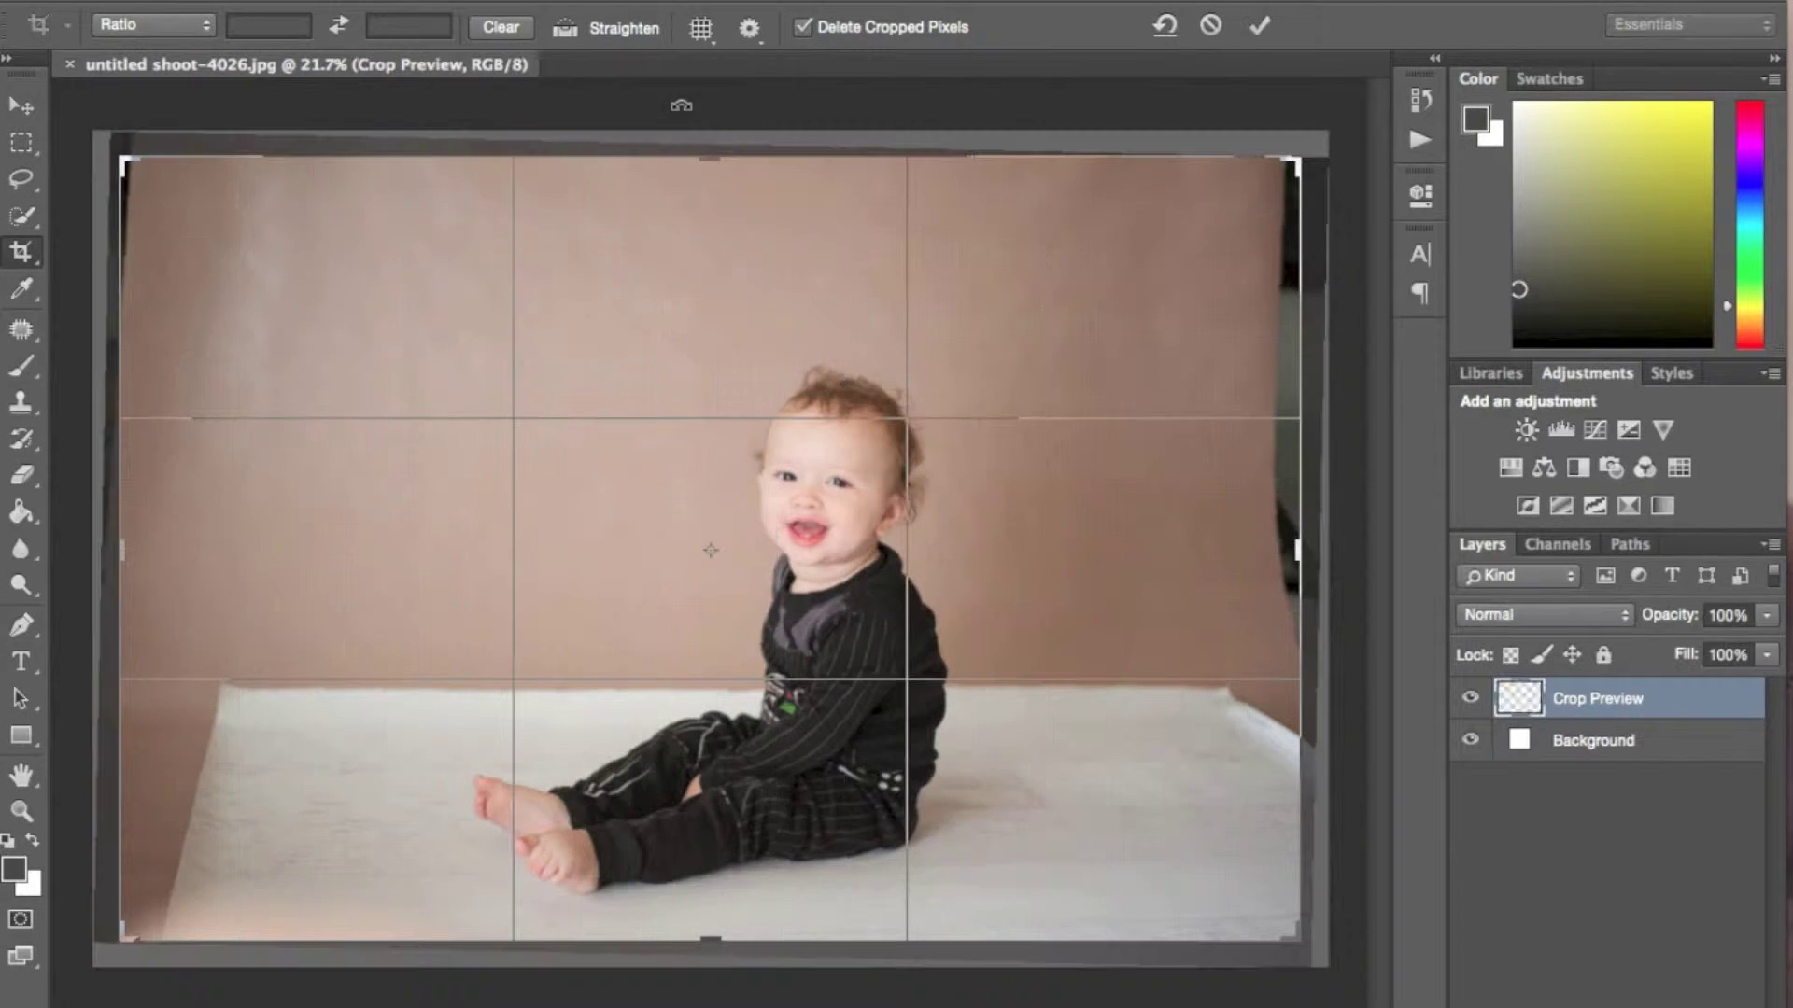
key(Return)
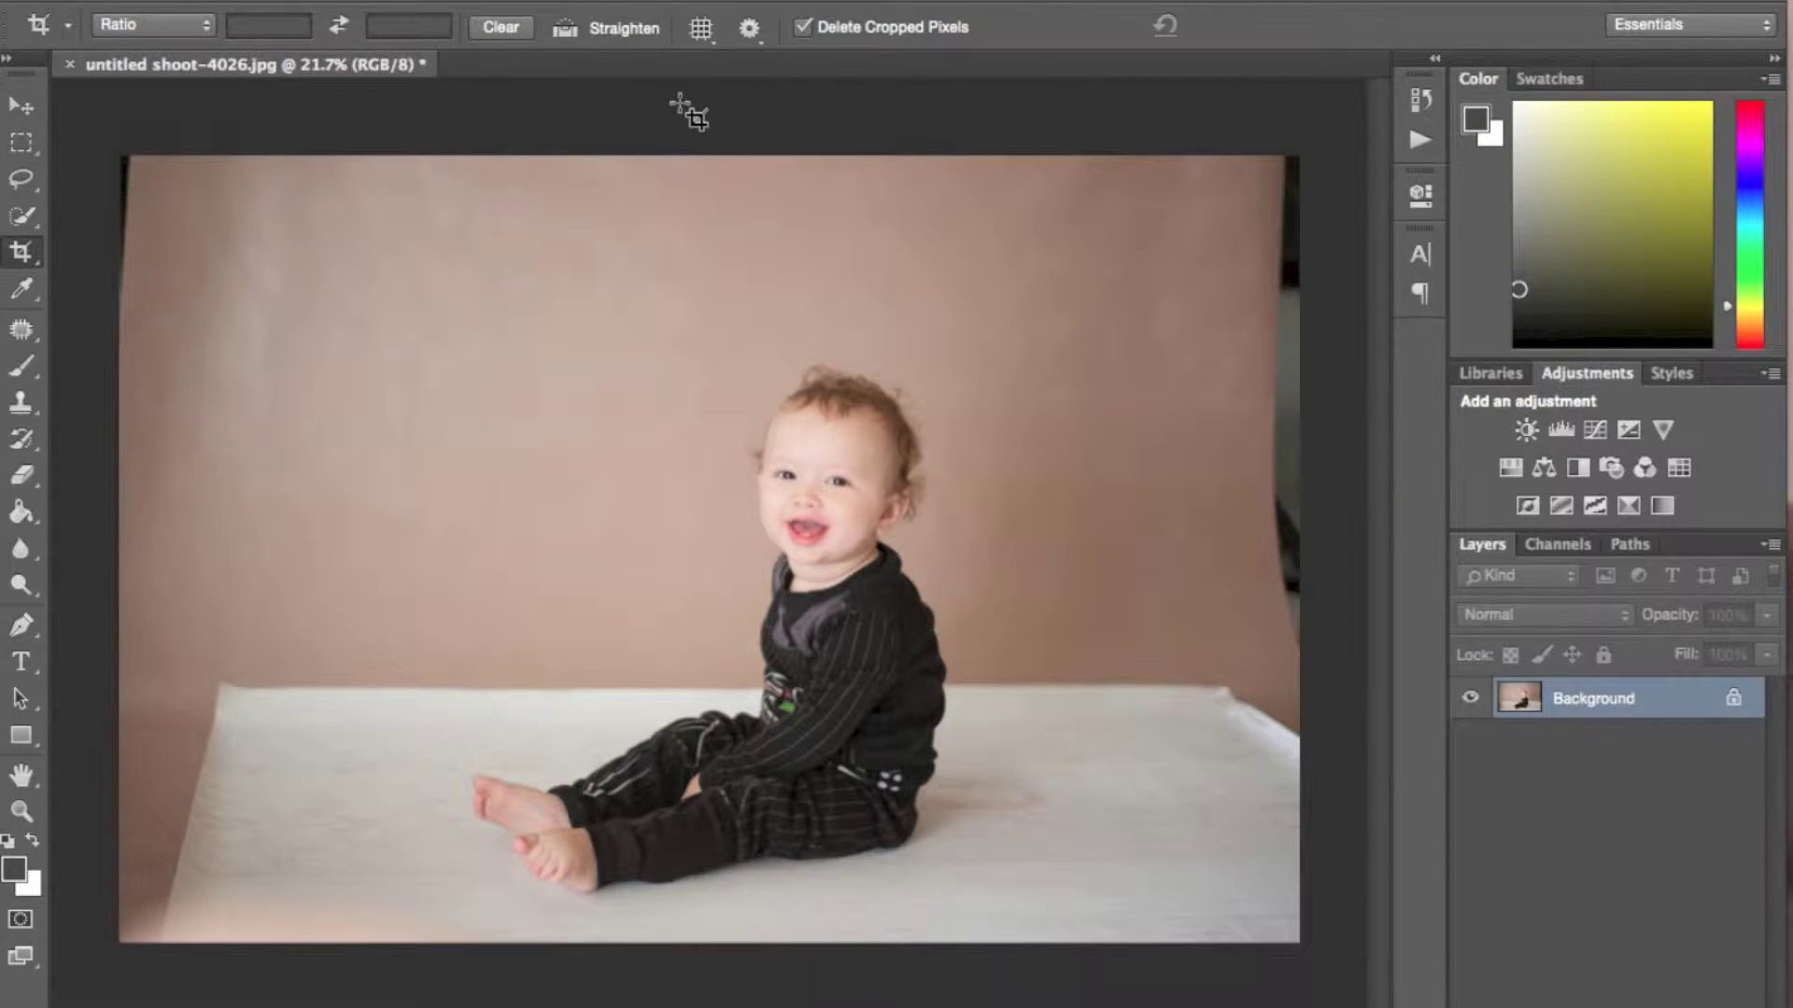
Step: Duplicate the background layer and Clone Stamp the backdrop at 75% opacity over the dark gaps along both side edges
key(ctrl+j)
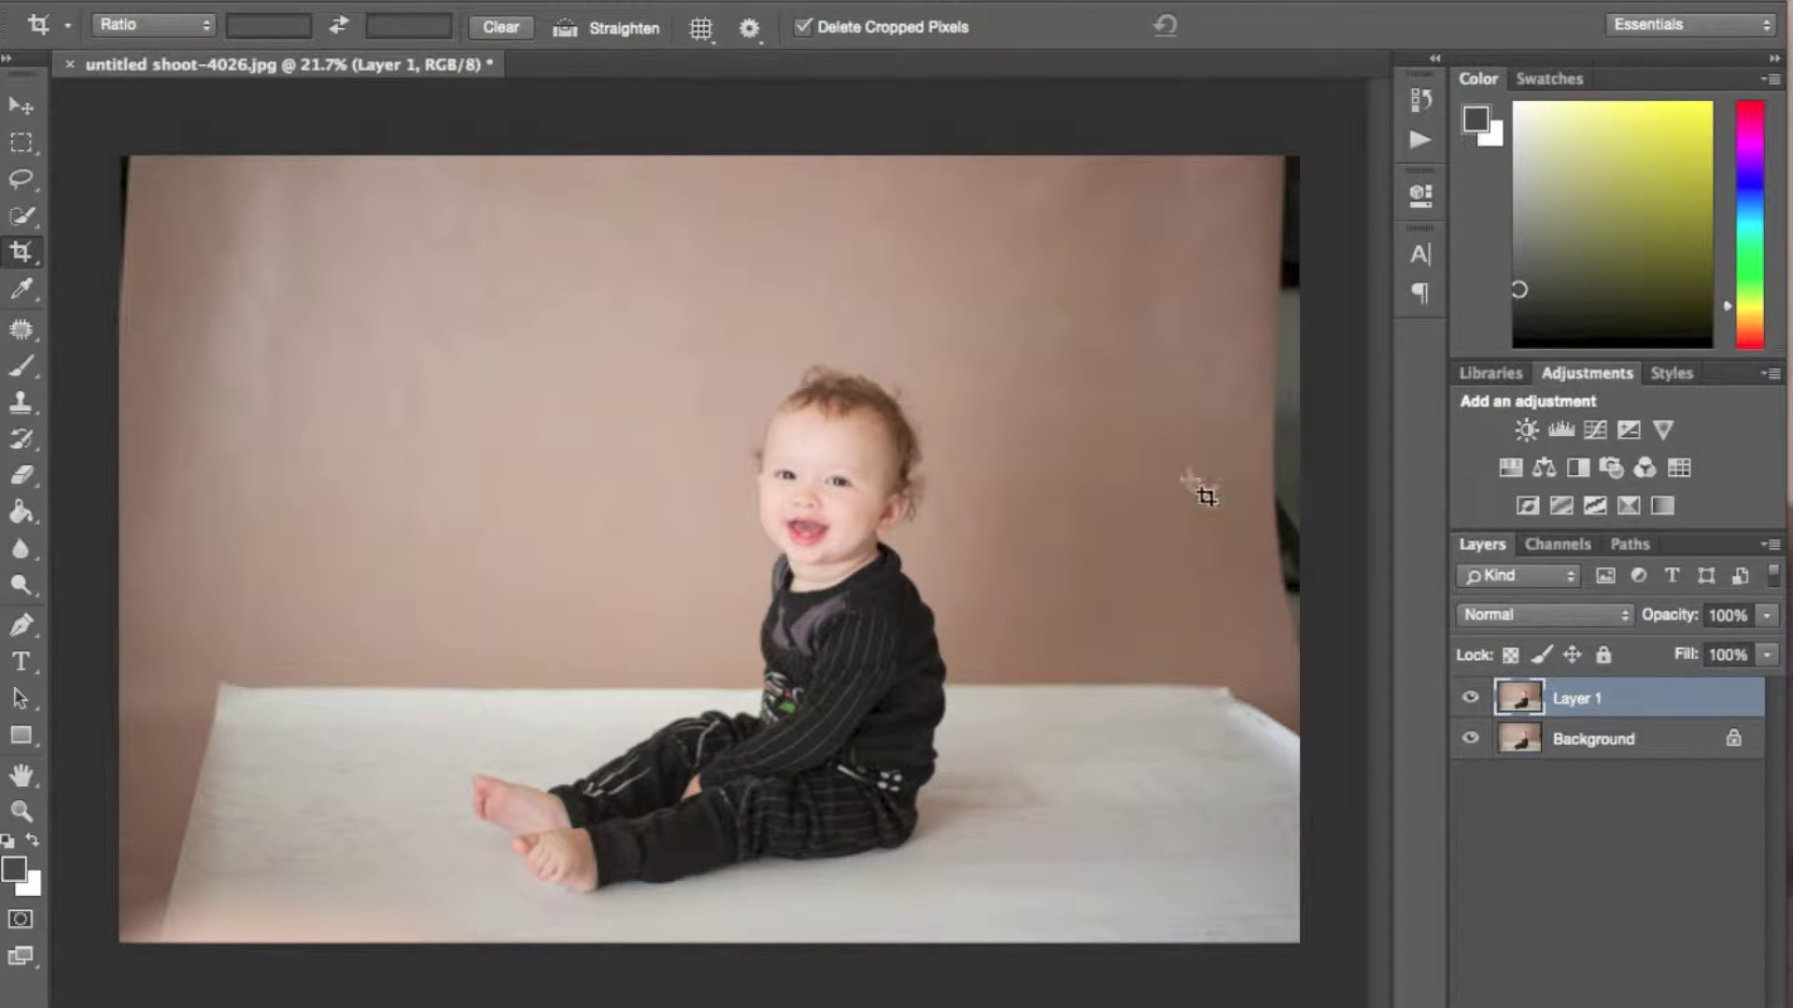
key(b)
key(bracketleft)
key(bracketleft)
key(bracketleft)
key(bracketleft)
key(bracketleft)
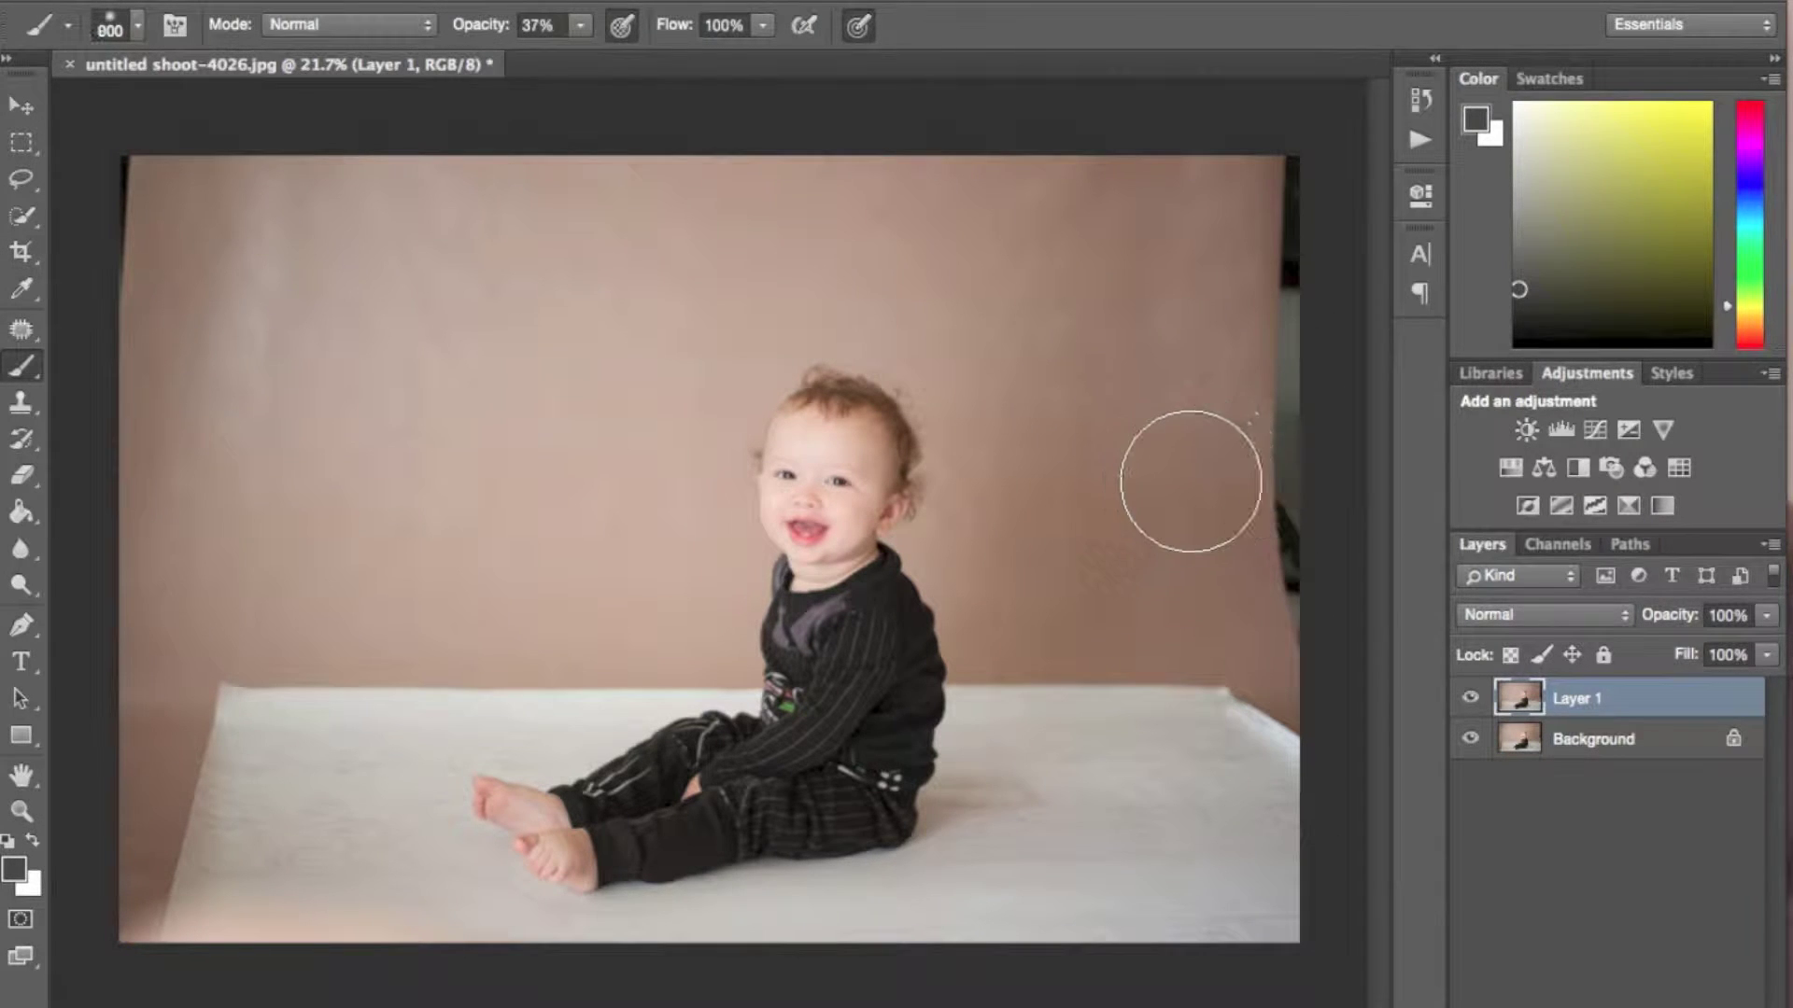
key(s)
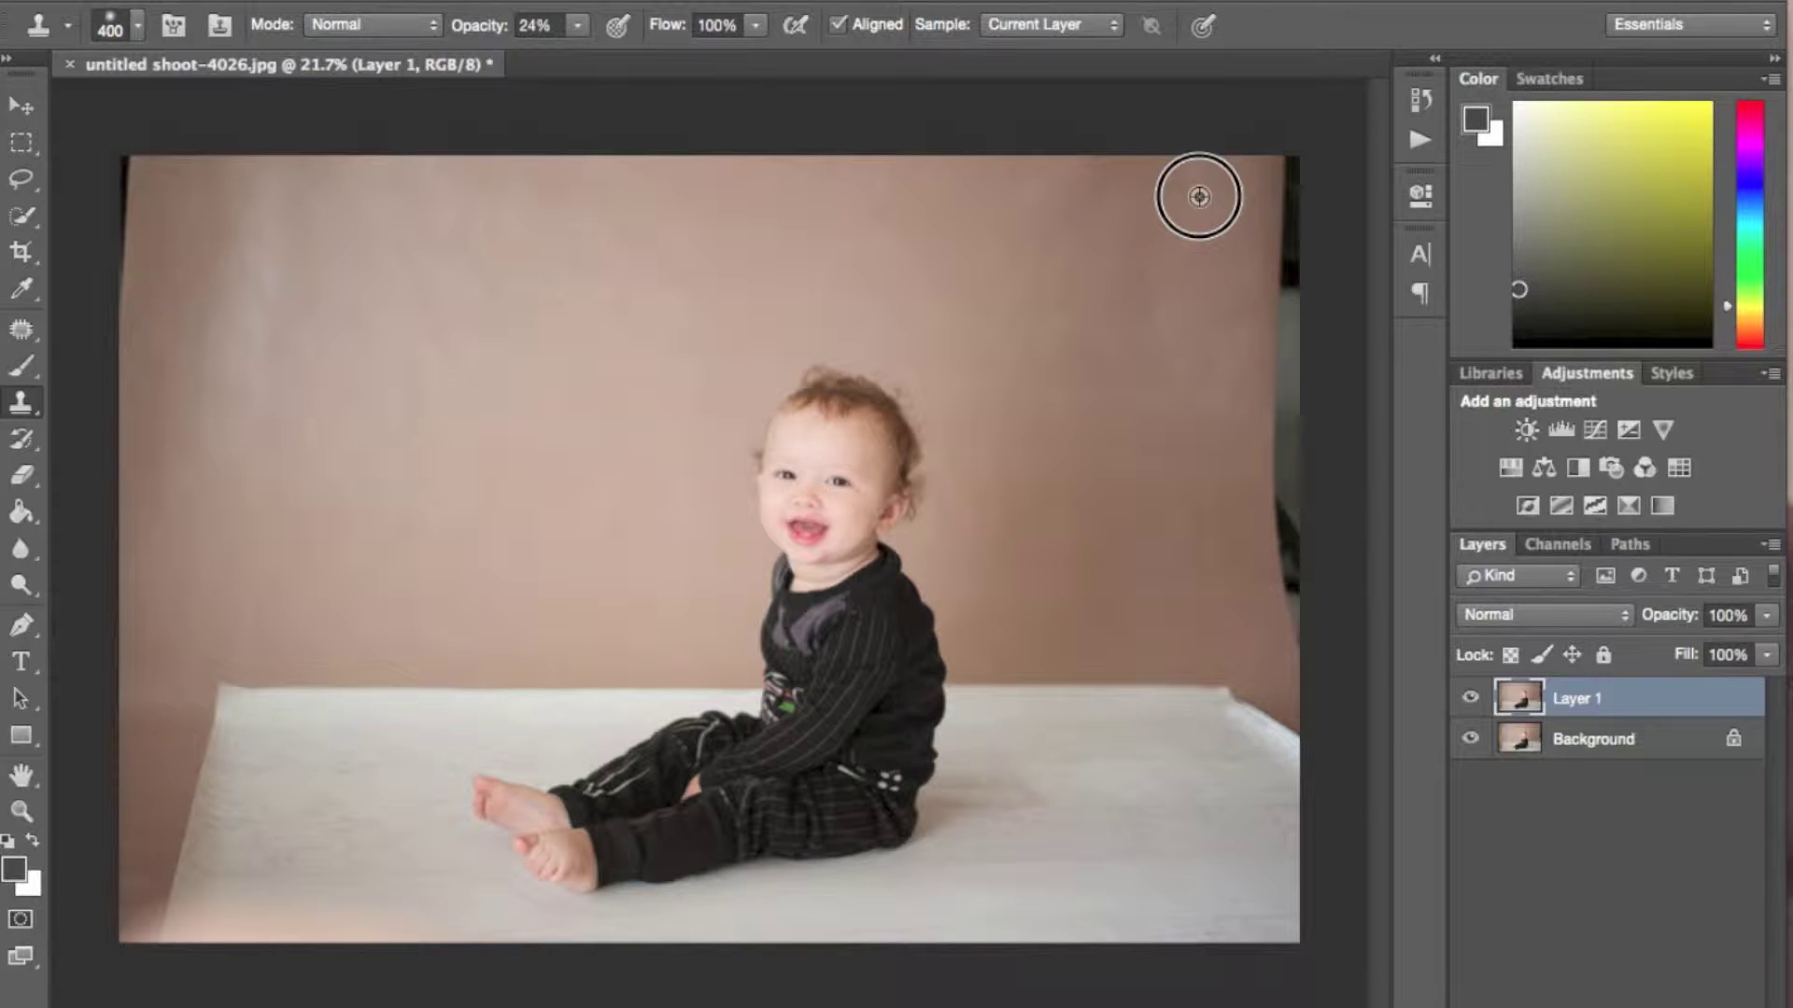
mouse_move(1280, 176)
mouse_down()
mouse_move(1291, 529)
mouse_move(1328, 584)
mouse_up()
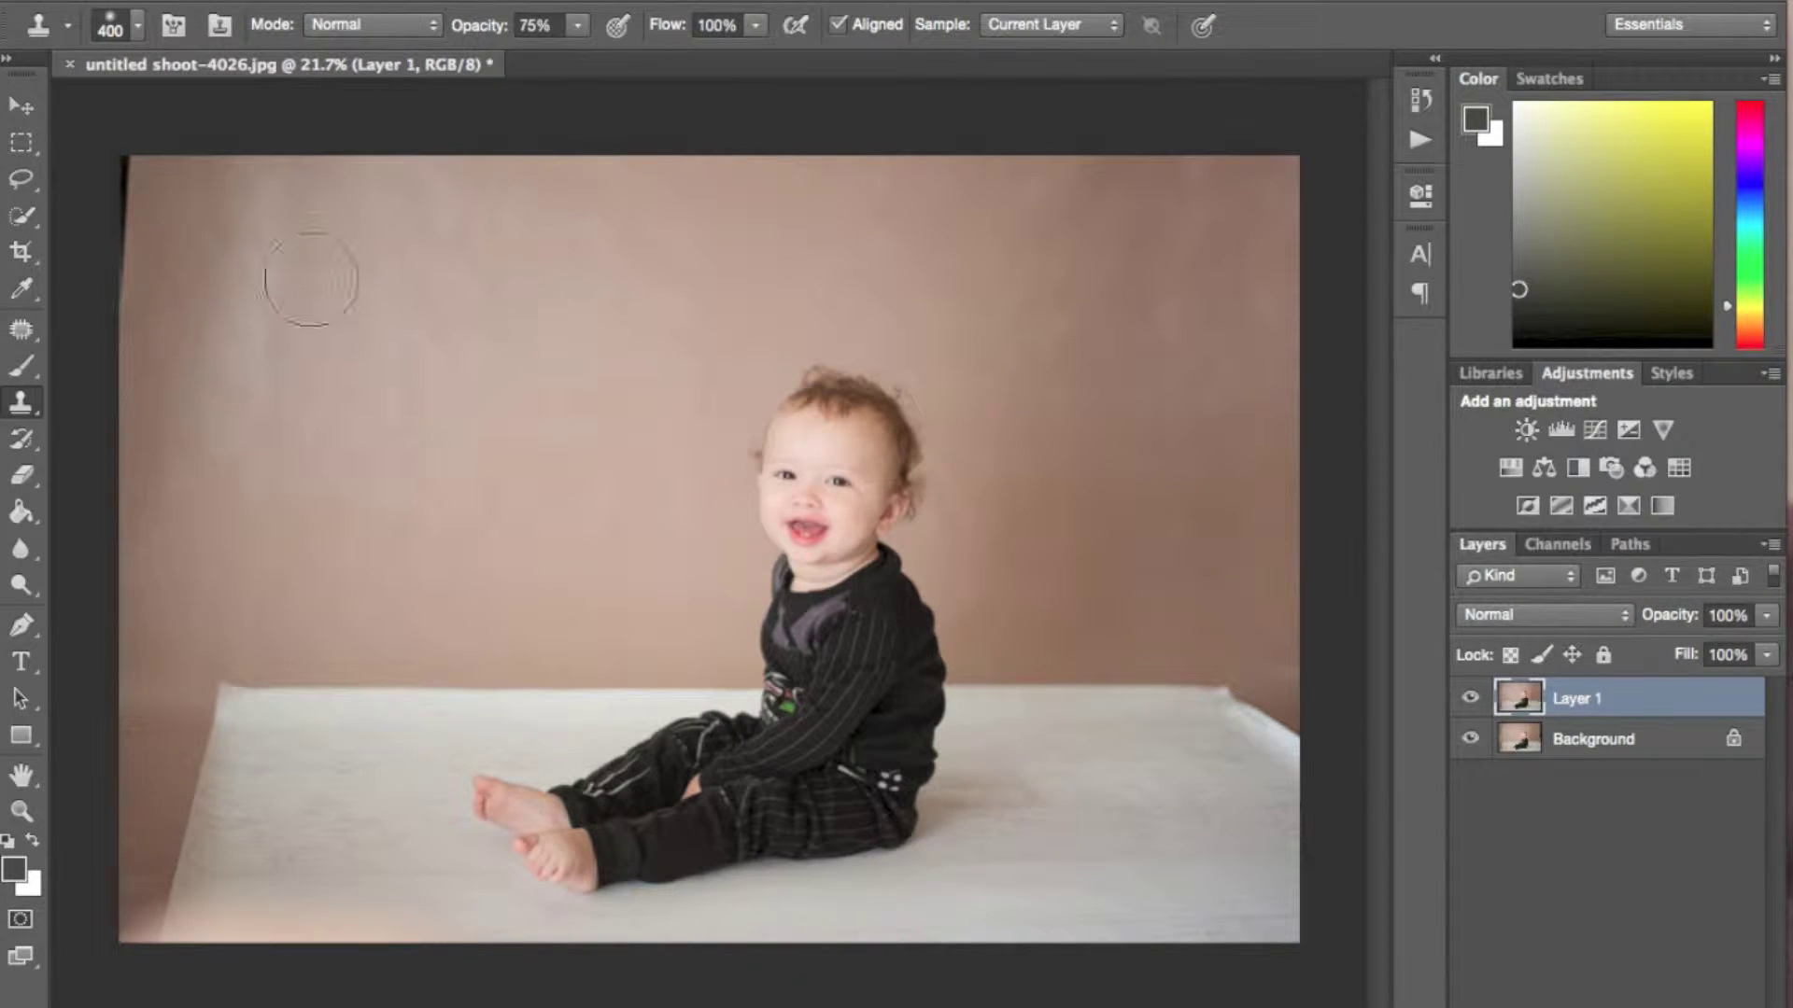
key(])
mouse_move(195, 271)
mouse_down()
mouse_move(153, 287)
mouse_move(153, 192)
mouse_move(174, 523)
mouse_up()
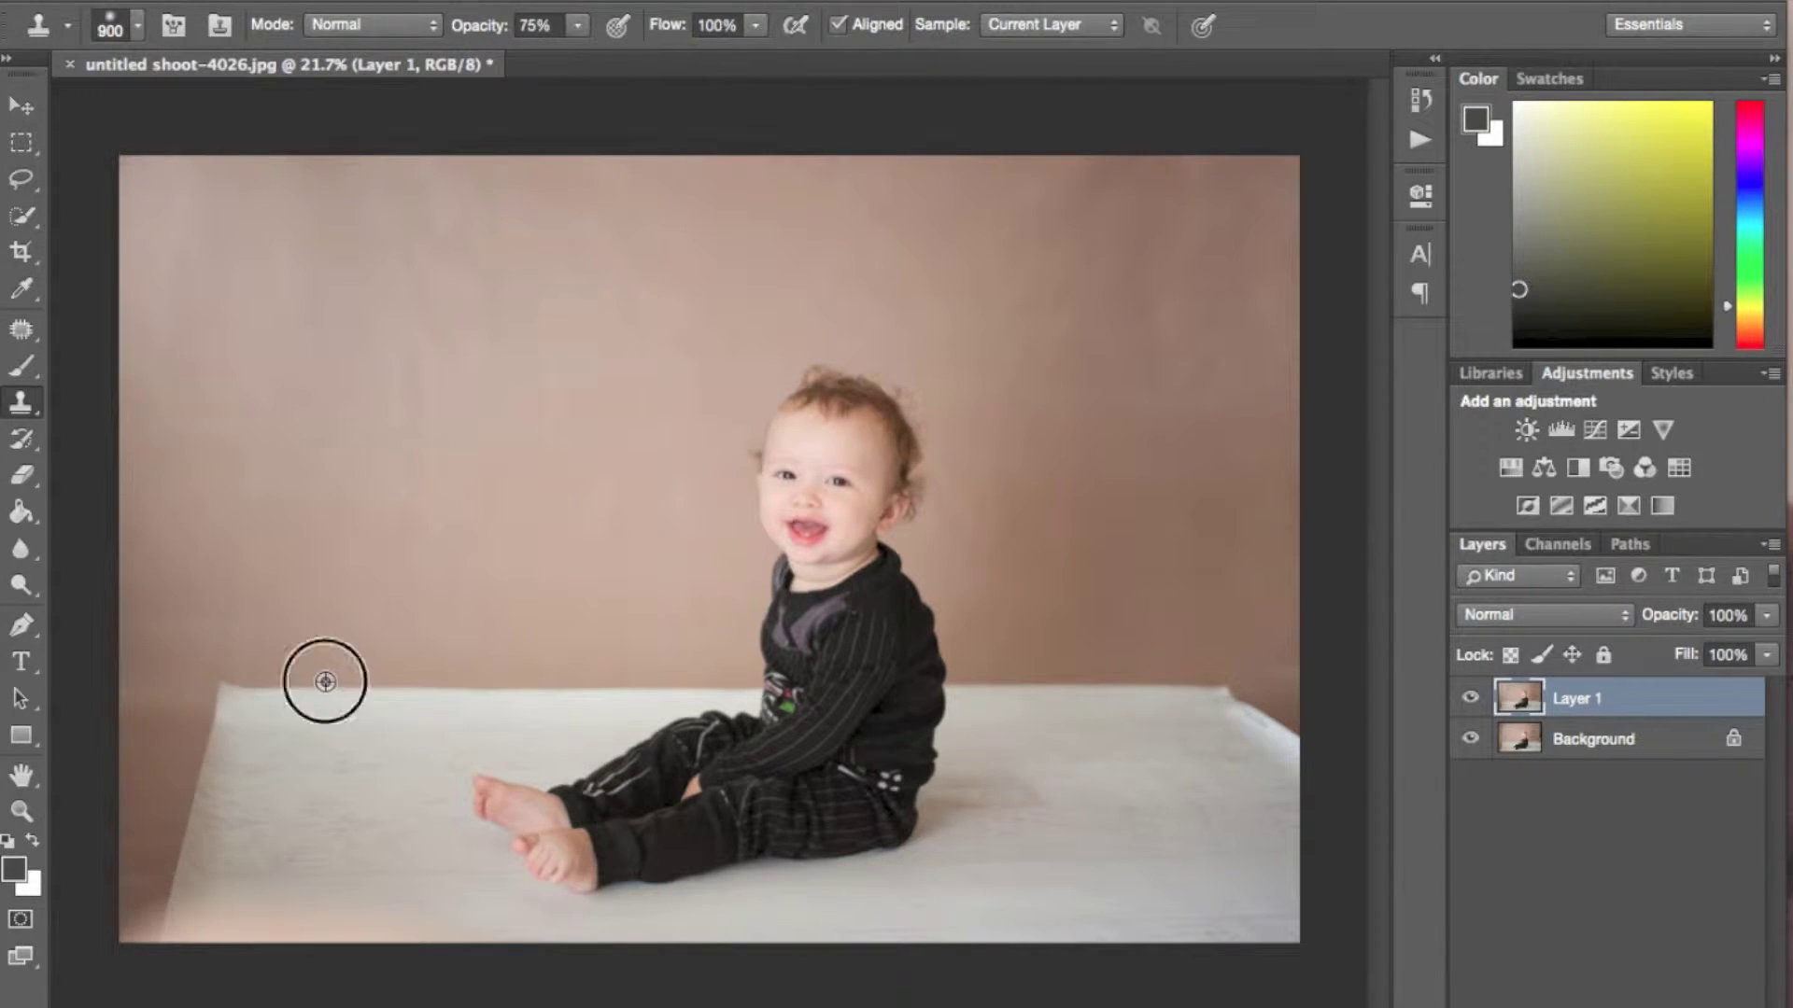
Step: Clone the white floor and its back edge outward so the floor reaches both sides of the photo
click(220, 681)
mouse_move(204, 645)
mouse_down()
mouse_move(186, 827)
mouse_move(185, 771)
mouse_up()
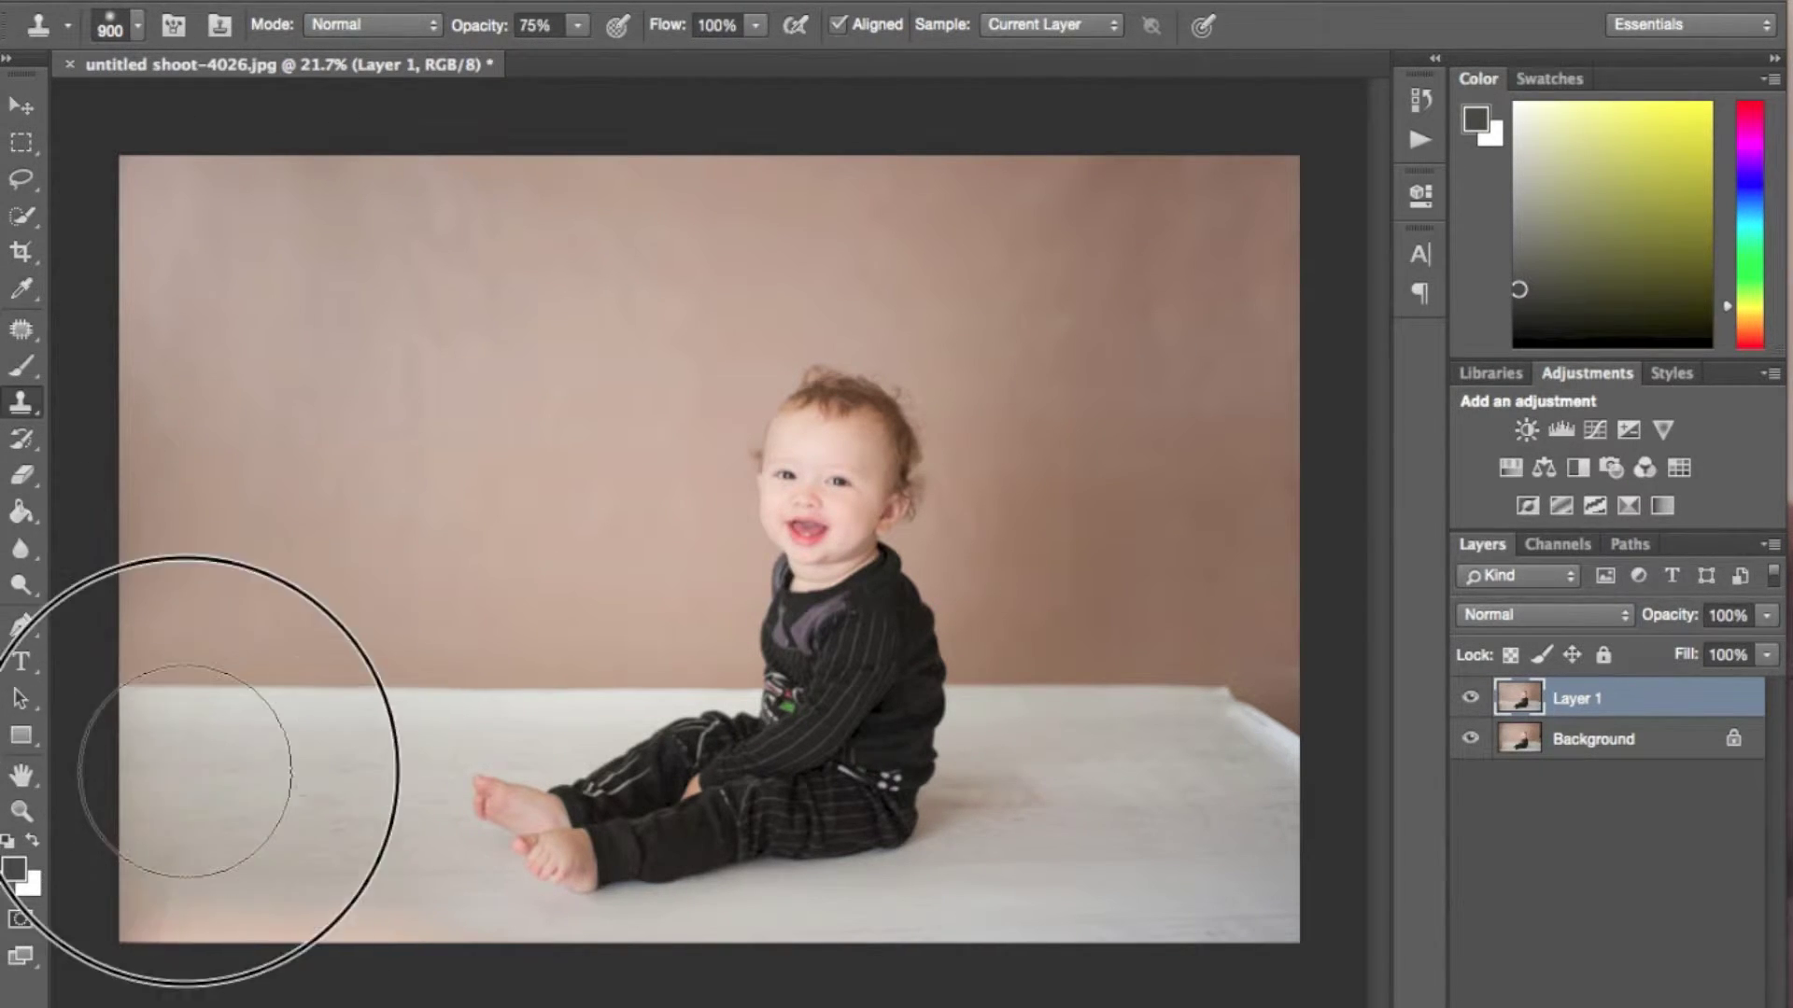
alt+click(1126, 693)
mouse_move(1237, 691)
mouse_down()
mouse_move(1273, 688)
mouse_move(1292, 744)
mouse_move(1256, 720)
mouse_up()
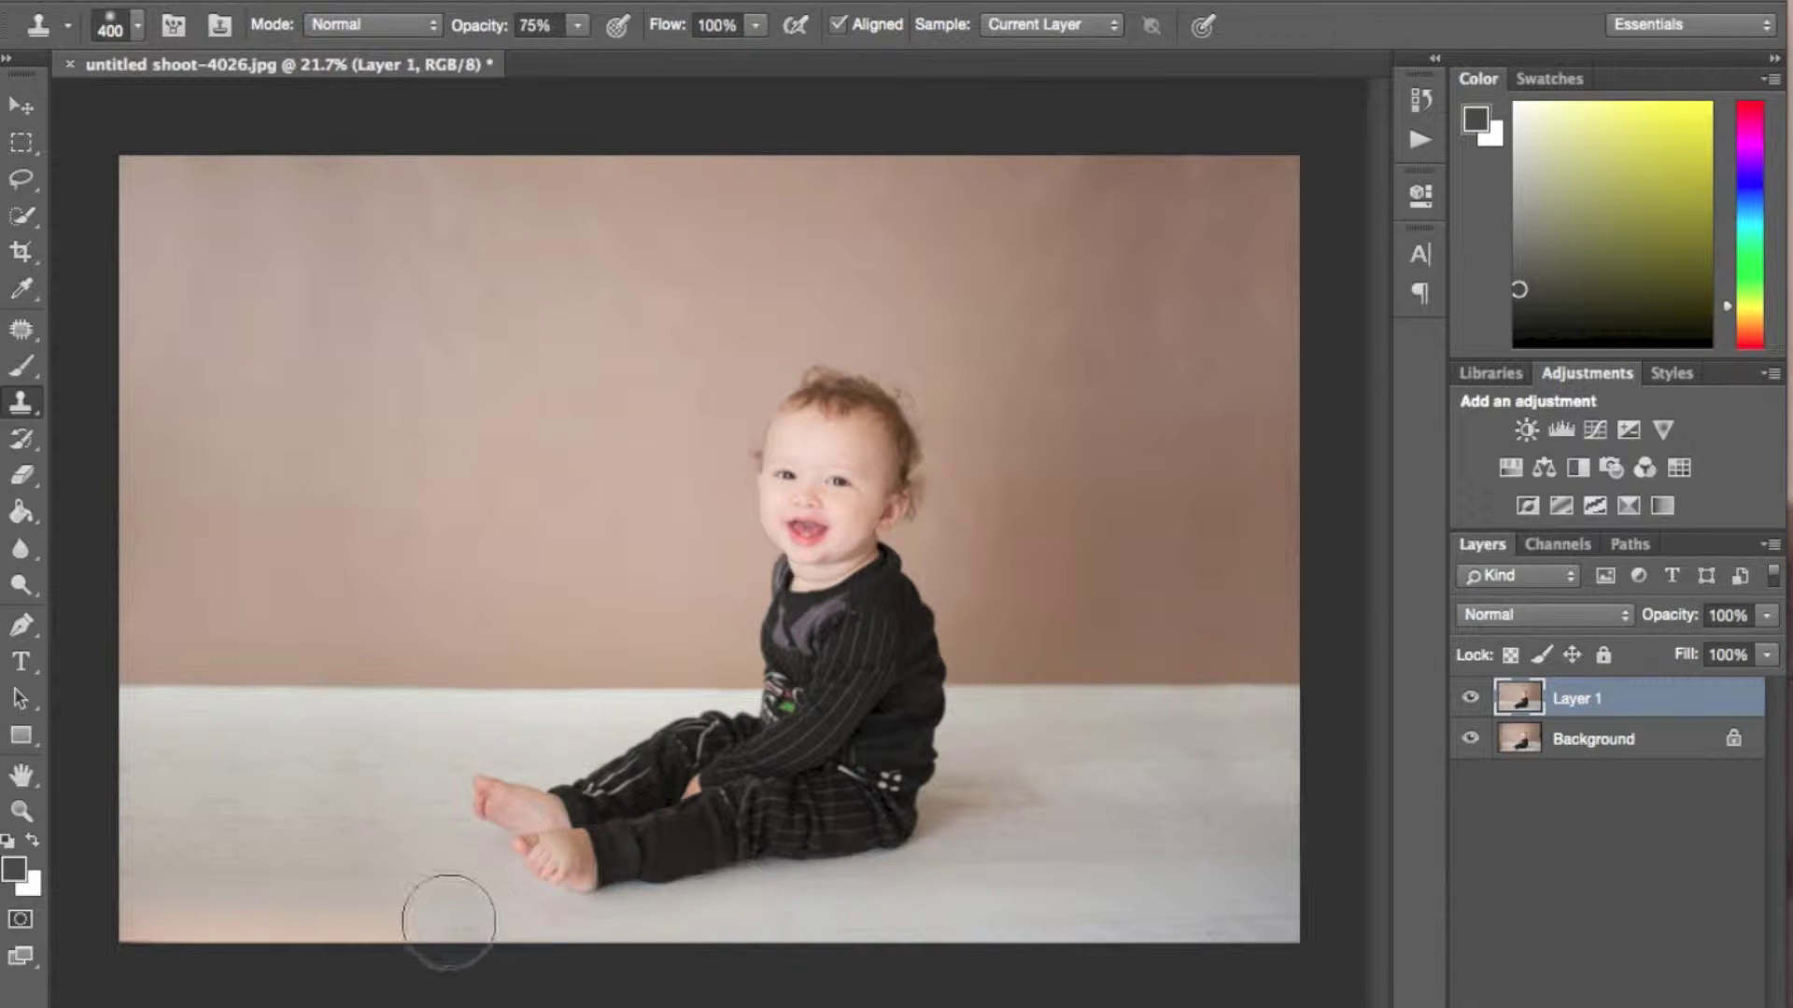
Step: Clone clean floor over the orange tint in the lower-left corner, using 38% opacity
drag(318, 909, 178, 908)
drag(421, 930, 232, 921)
key(super+z)
drag(481, 26, 436, 27)
mouse_move(401, 915)
mouse_down()
mouse_move(336, 920)
mouse_move(368, 928)
mouse_up()
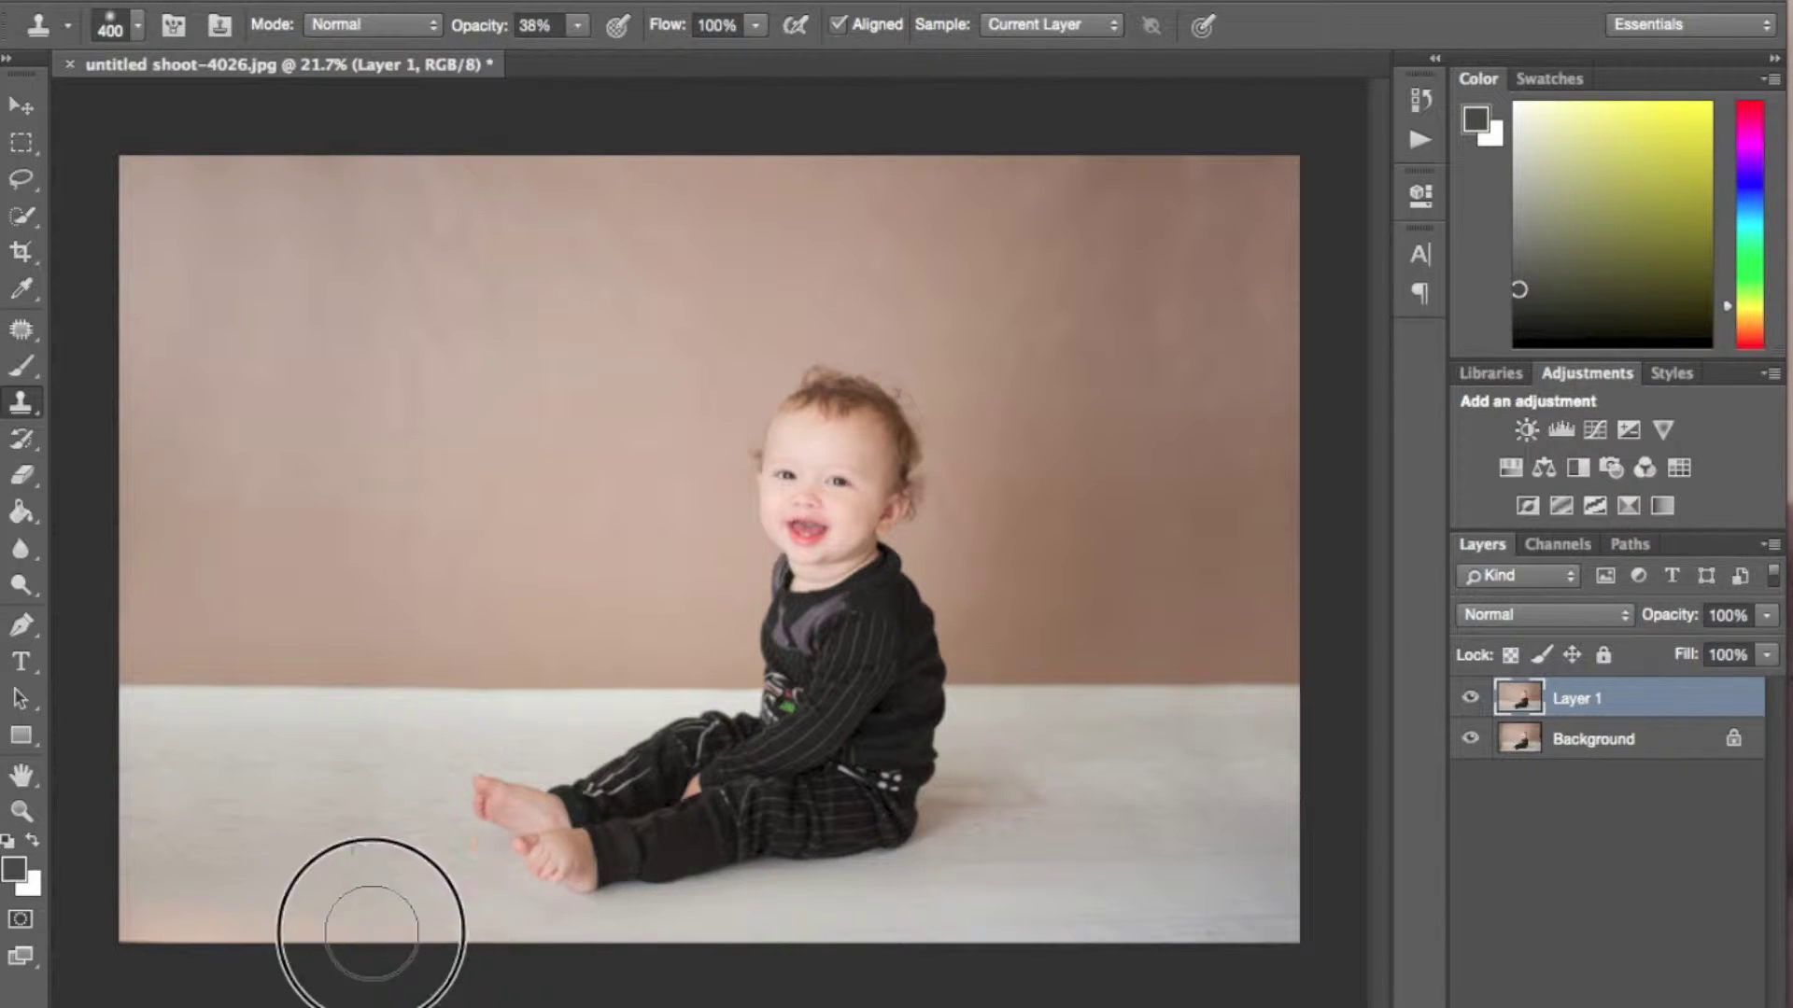
alt+click(277, 849)
drag(187, 924, 164, 929)
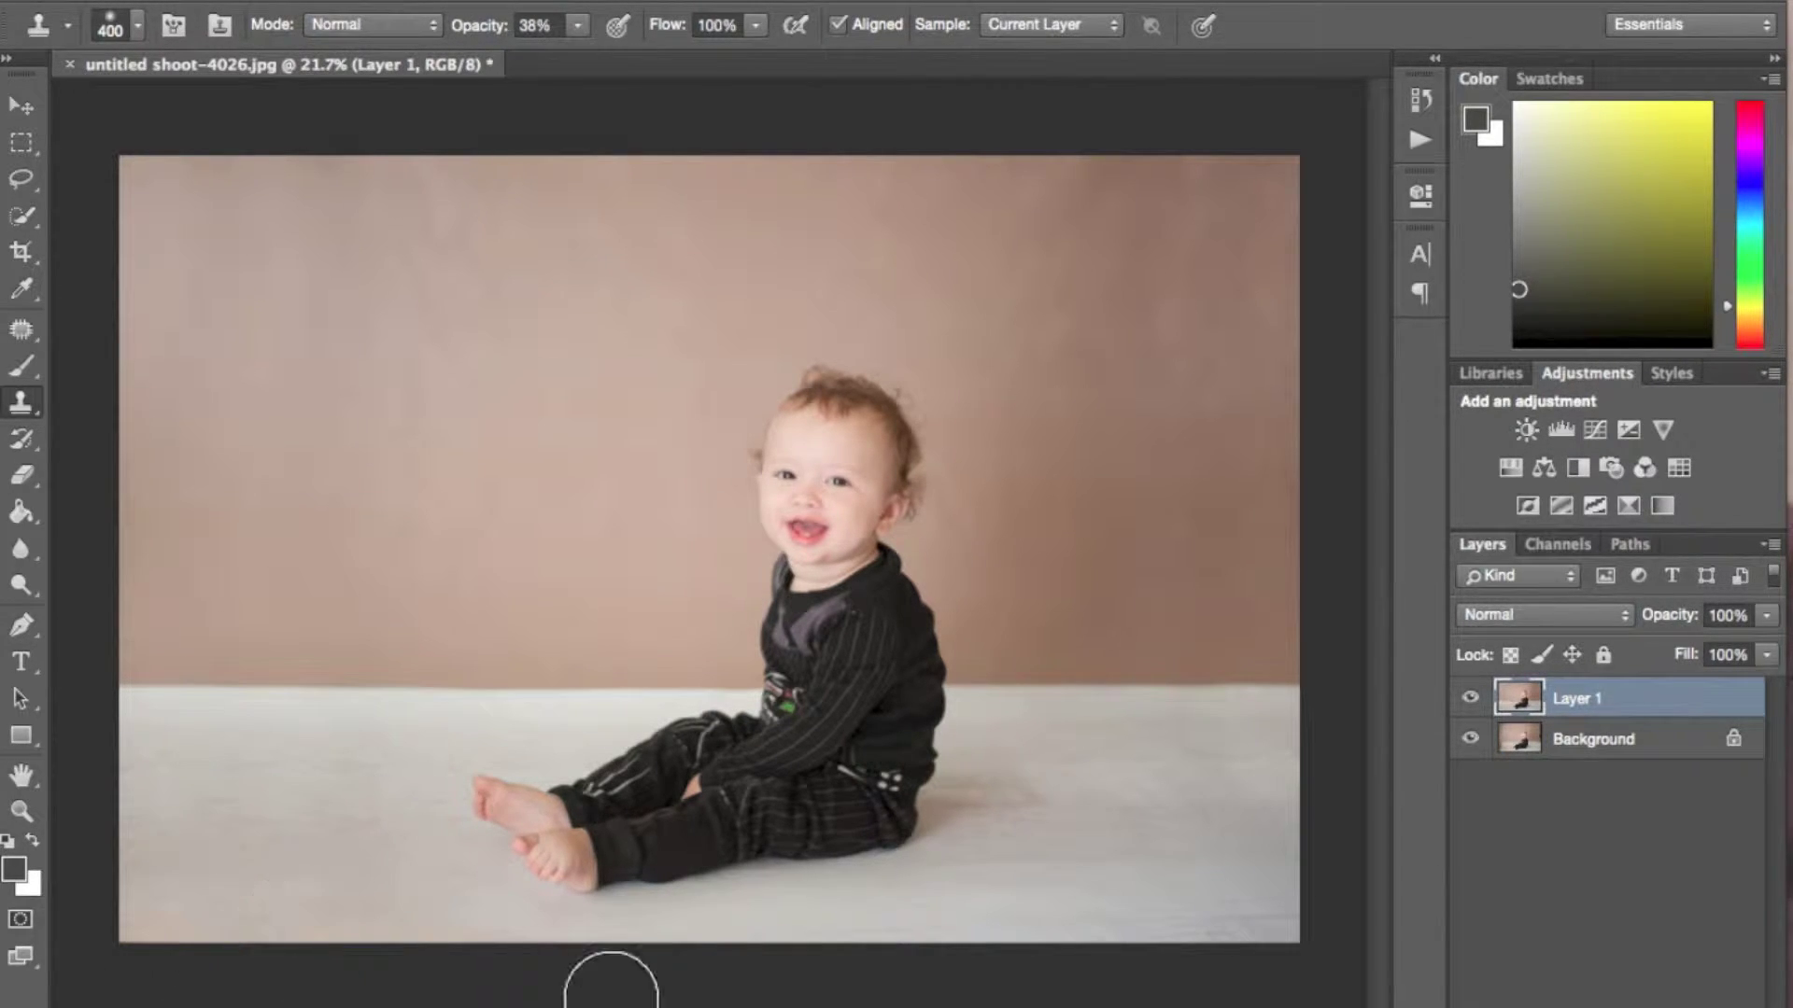
Step: Duplicate the retouched layer and brush sampled floor colours over the lower corners of the floor at 37% opacity
key(b)
key(ctrl+j)
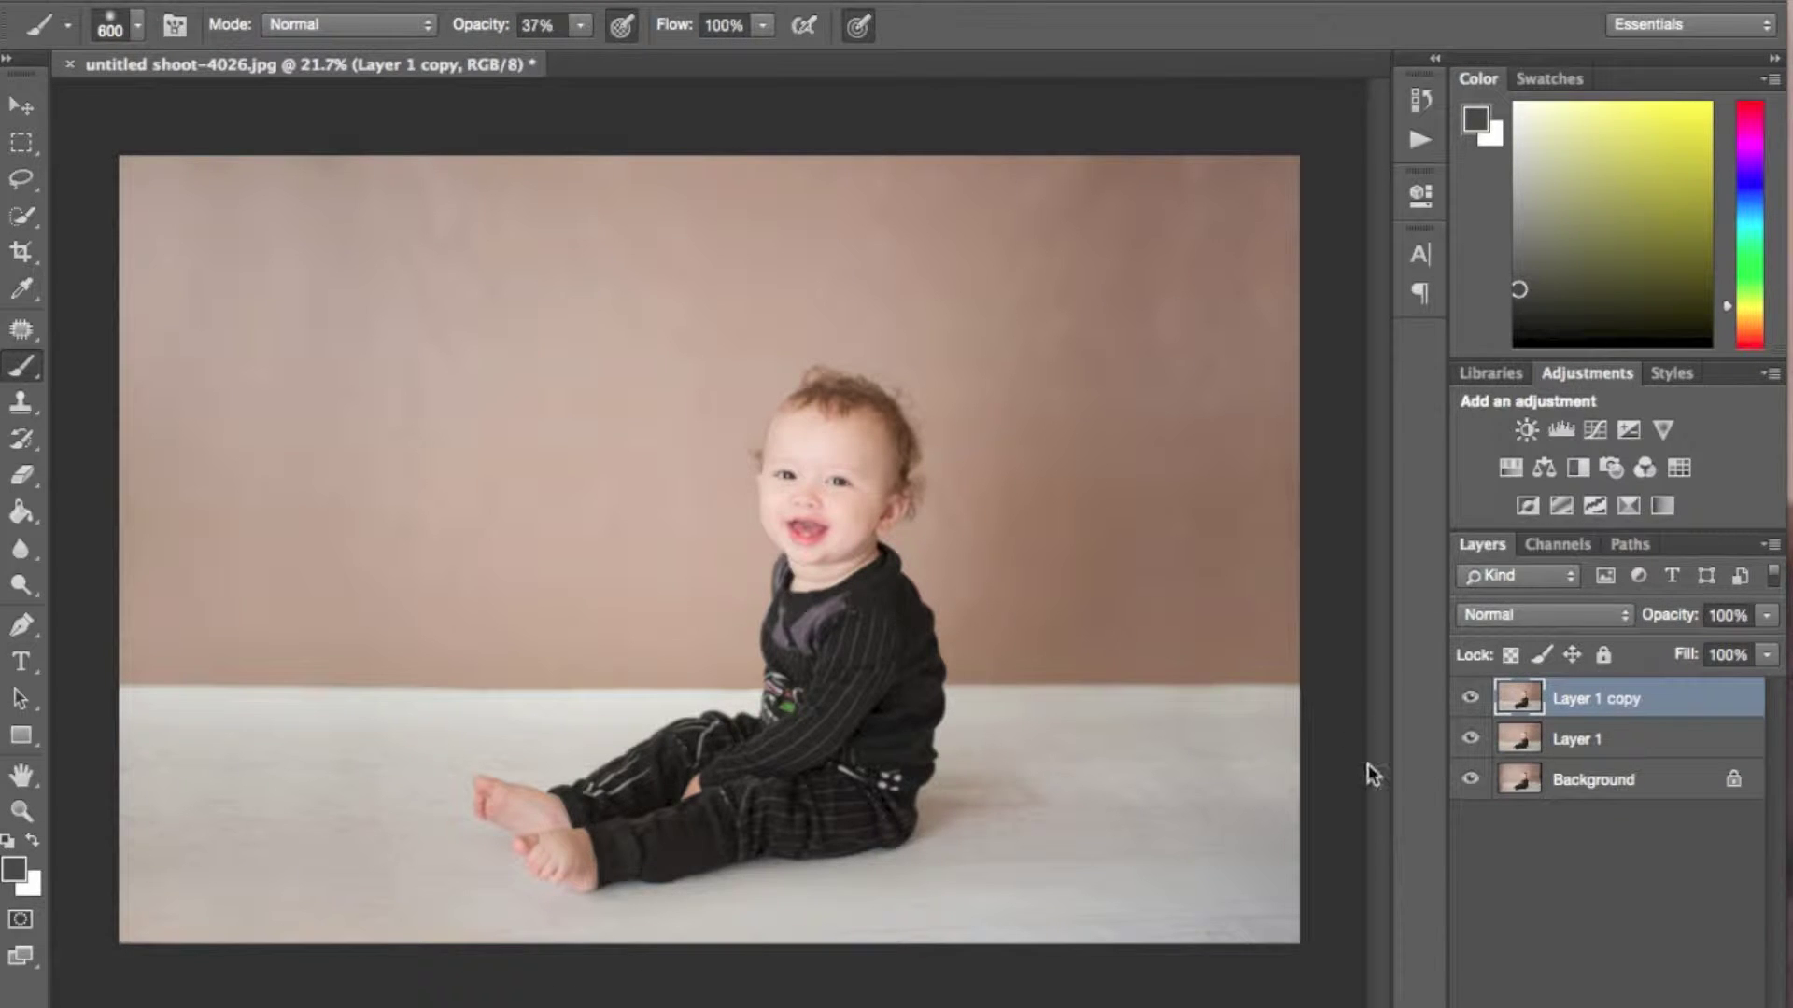
alt+click(1186, 755)
key(ctrl+z)
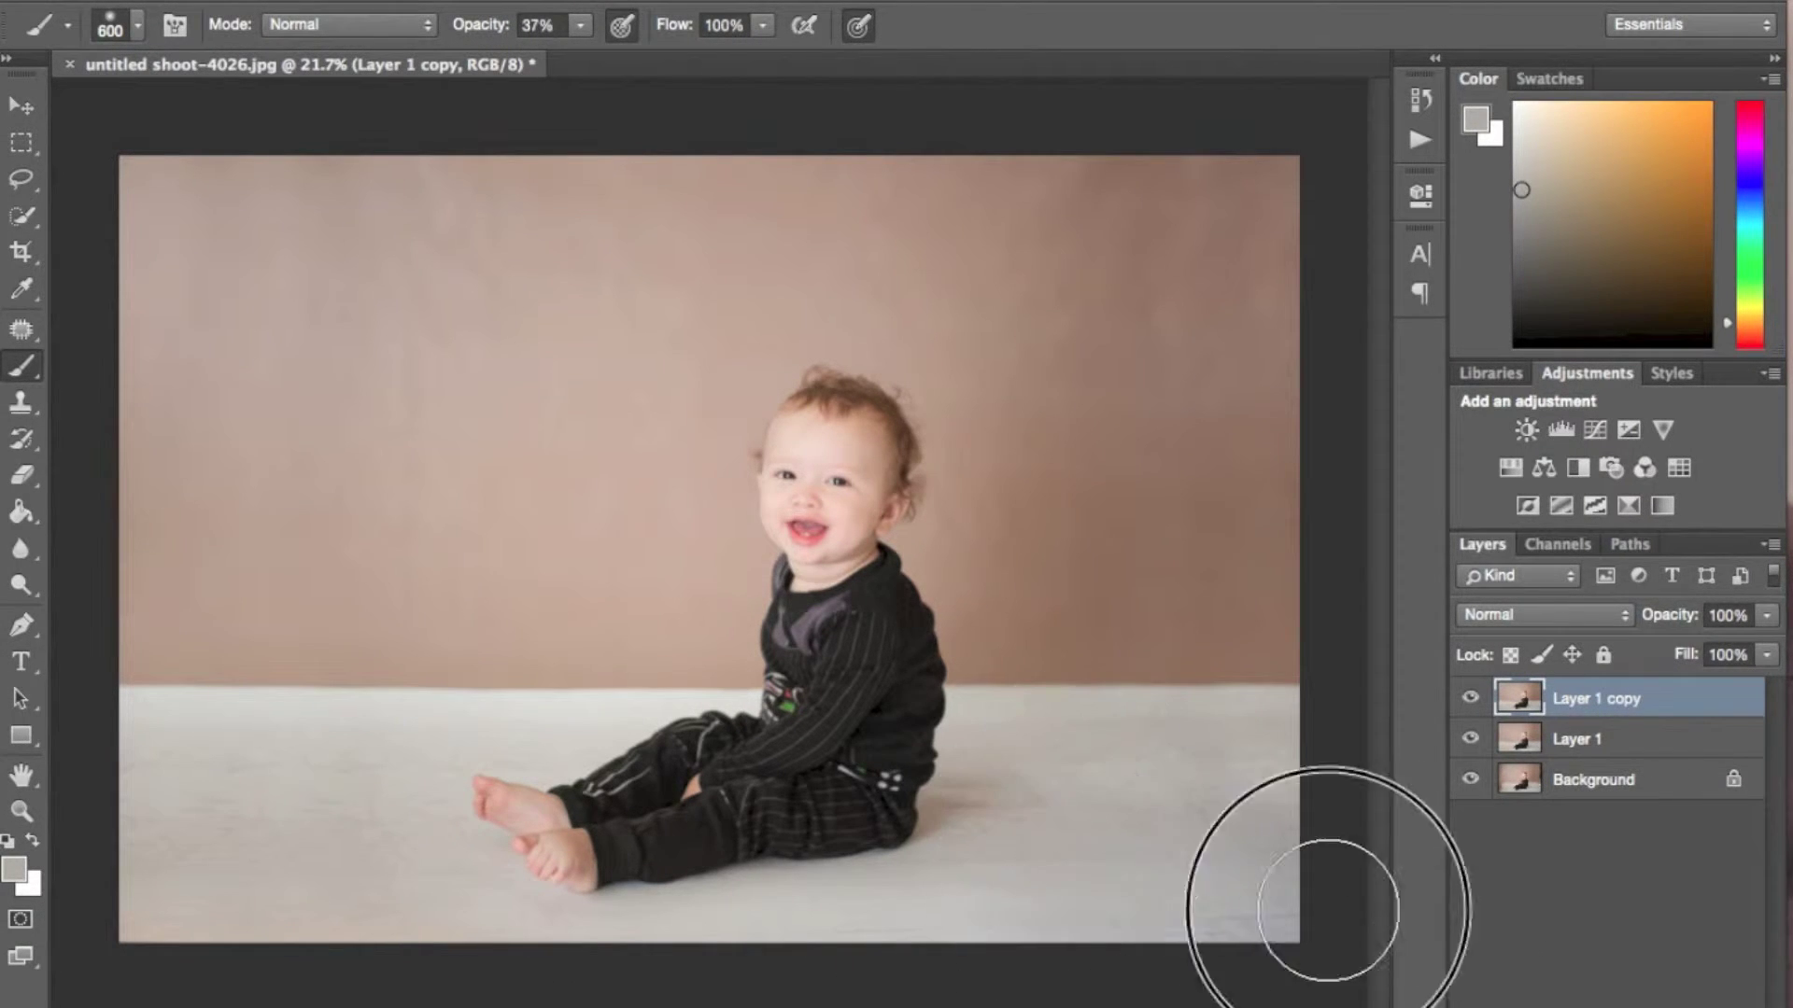
alt+click(354, 714)
key(bracketright)
key(bracketright)
key(bracketright)
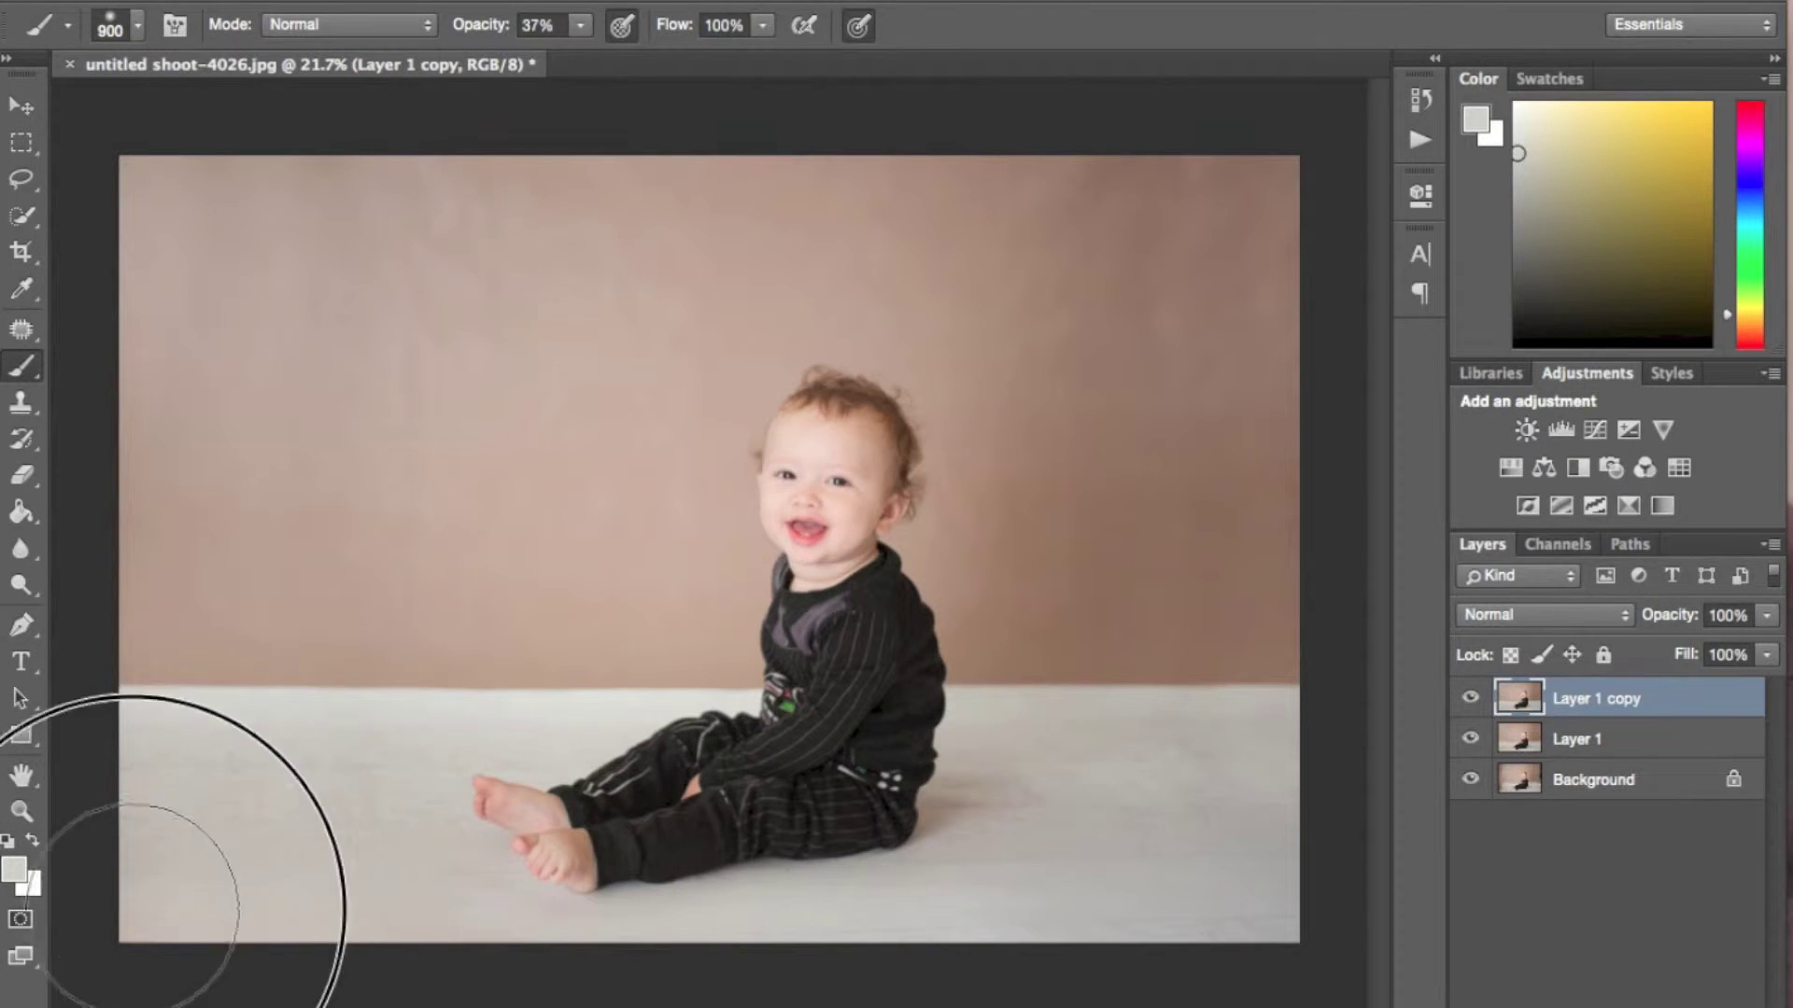
Step: Even out the backdrop by painting sampled backdrop tones across its upper and right areas with a 900 px brush
alt+click(667, 332)
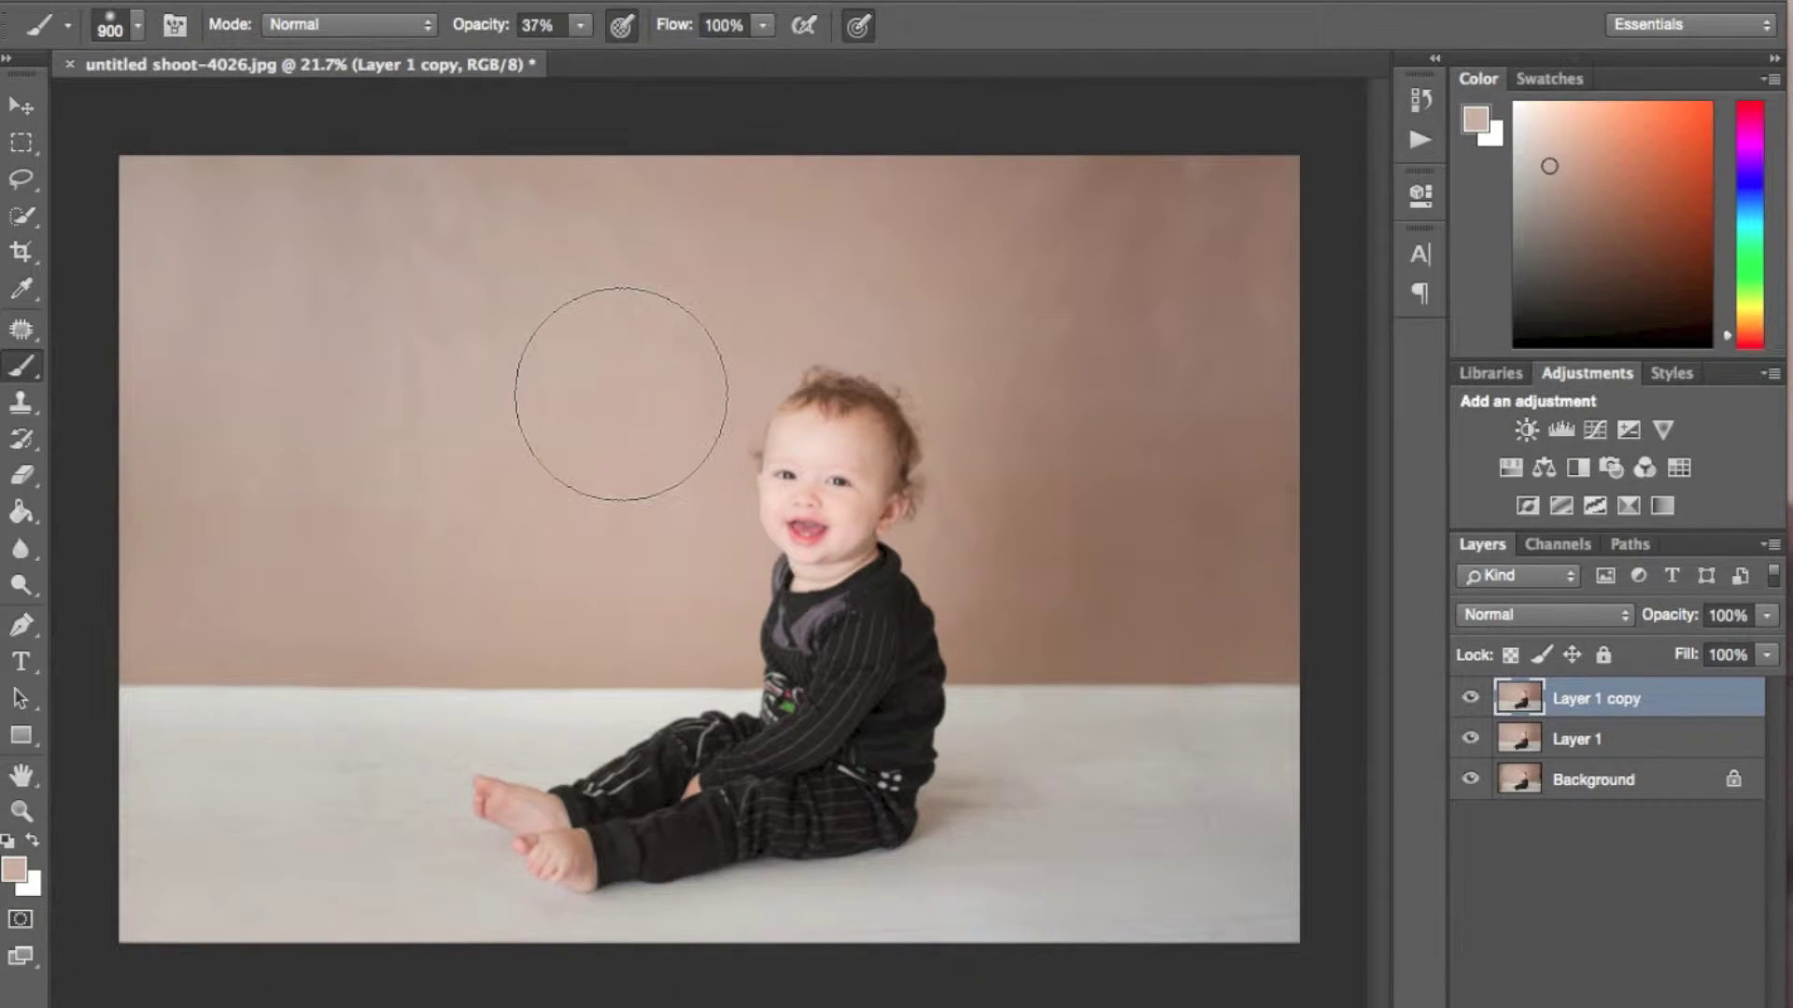
mouse_move(101, 300)
mouse_down()
mouse_move(408, 203)
mouse_move(740, 111)
mouse_move(1162, 256)
mouse_up()
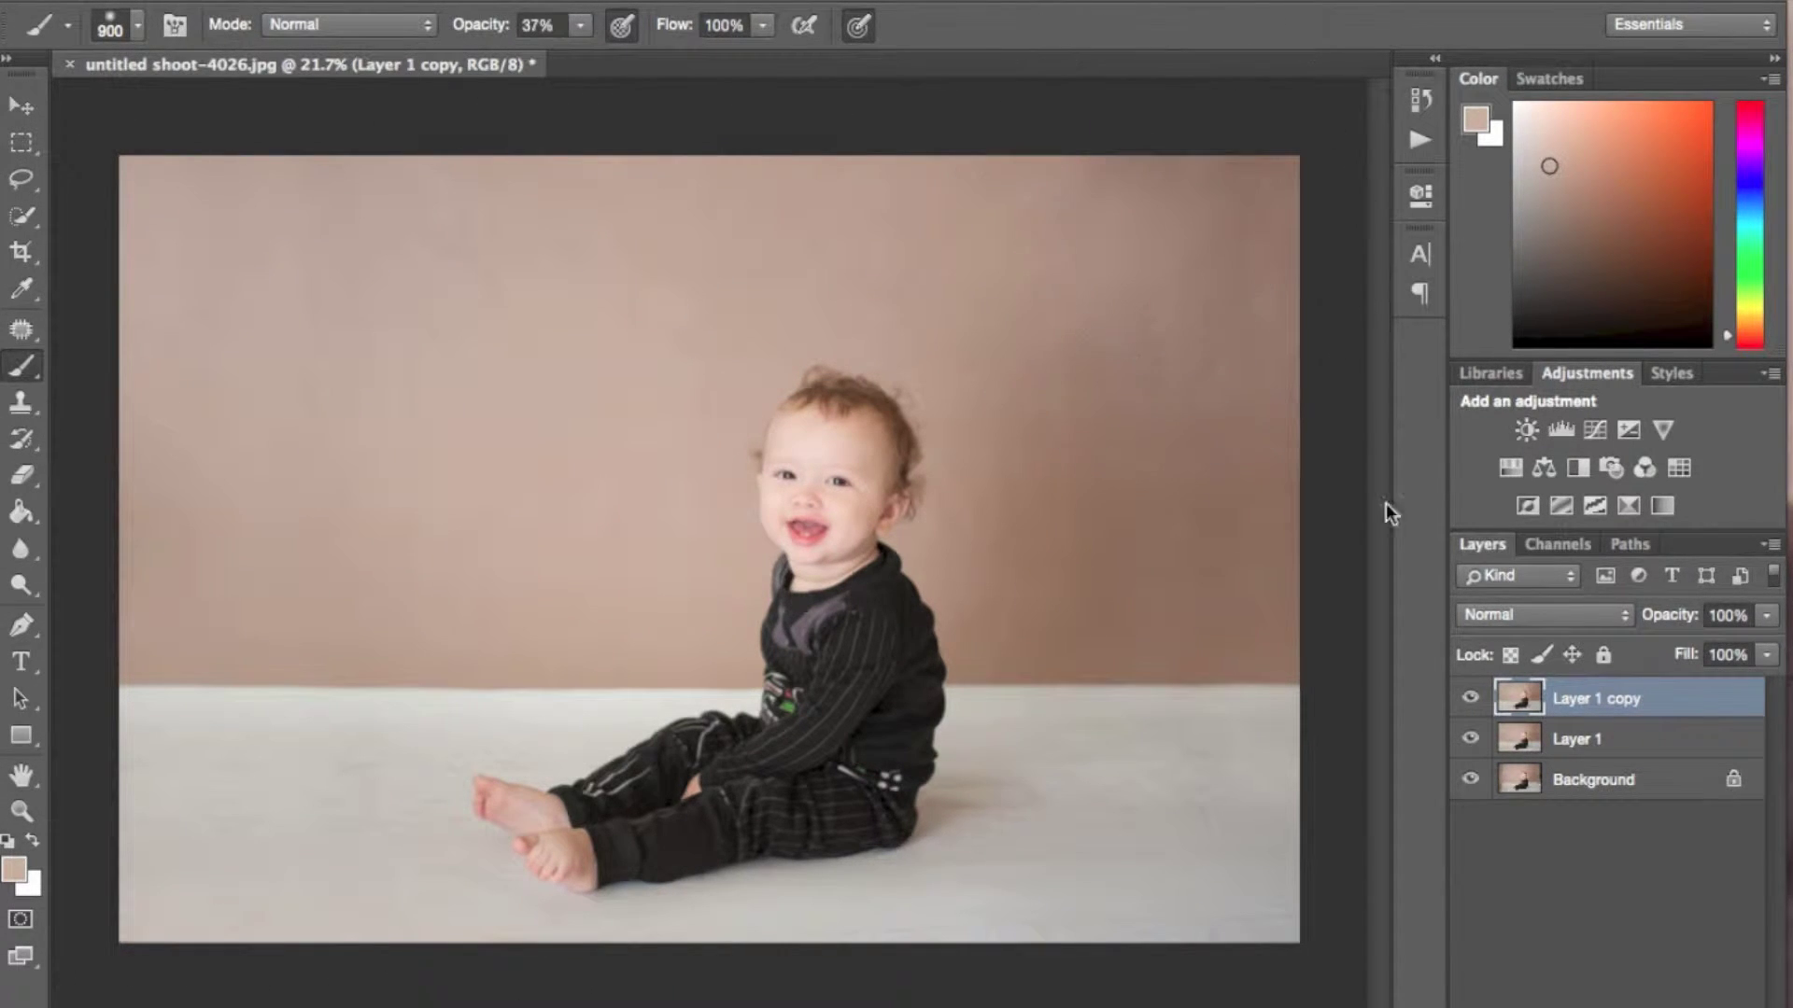
alt+click(1048, 447)
drag(1111, 386, 1325, 425)
alt+click(1033, 270)
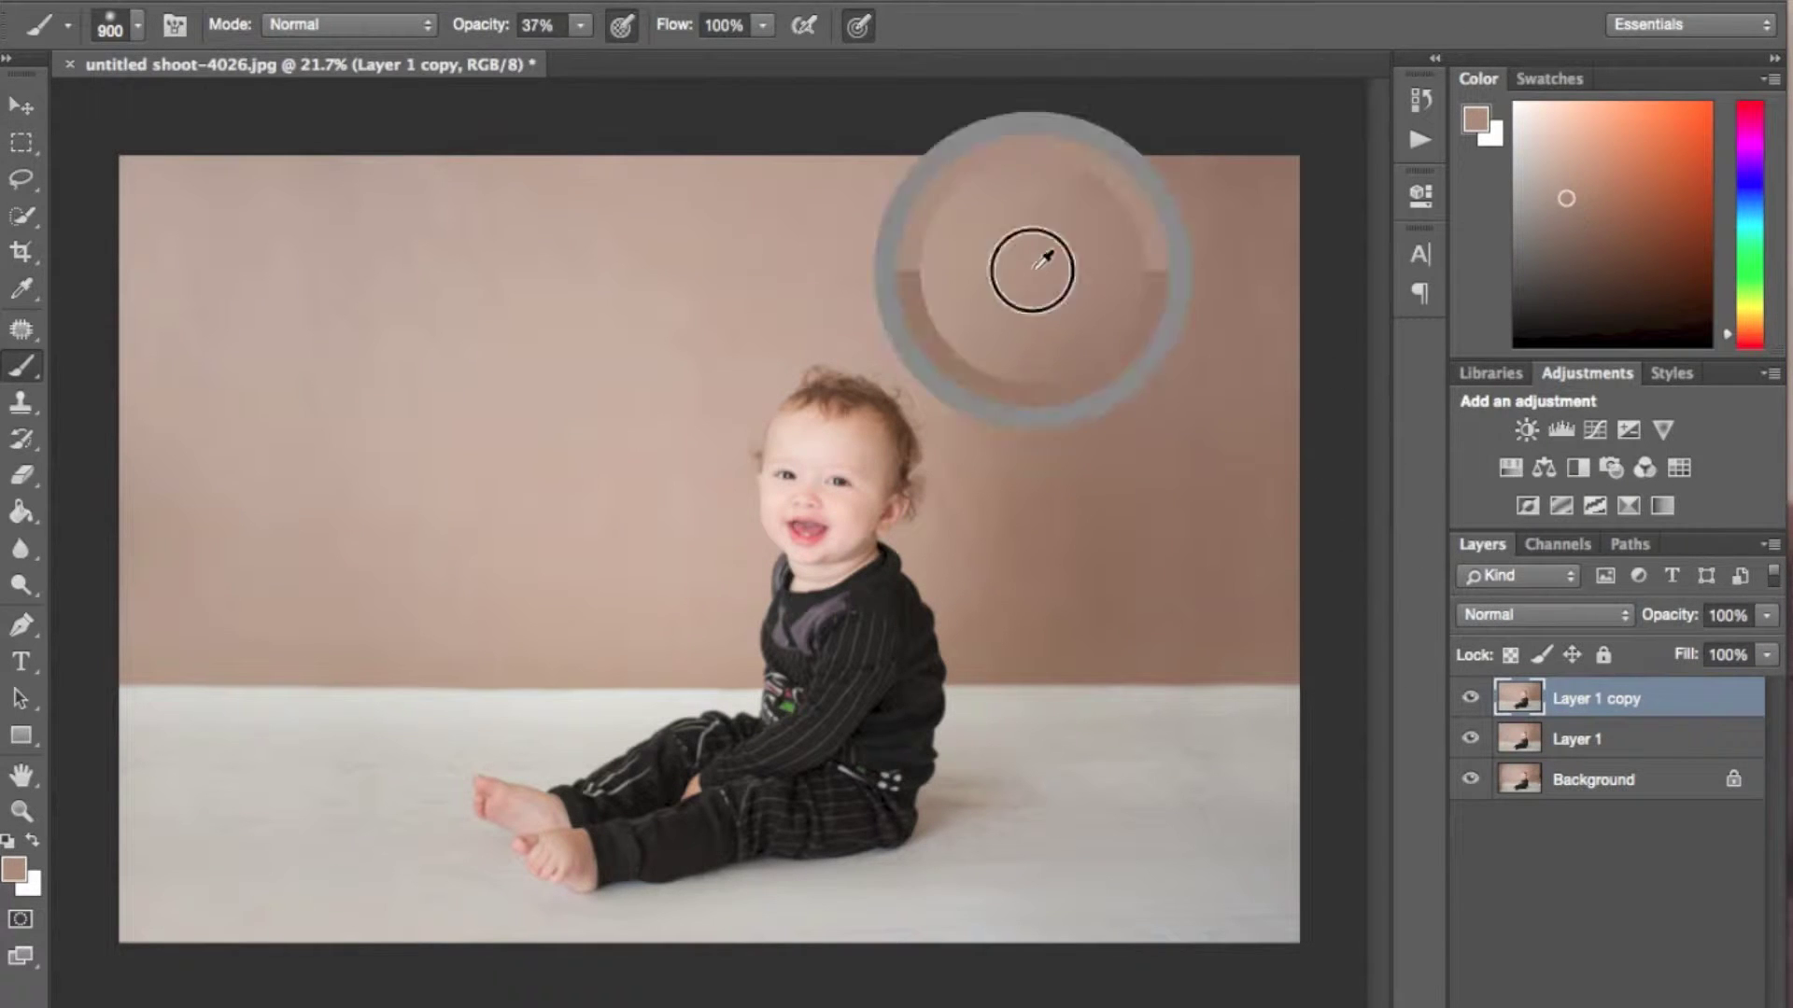
mouse_move(1092, 249)
mouse_down()
mouse_move(1200, 213)
mouse_move(1079, 590)
mouse_move(1323, 460)
mouse_move(1283, 215)
mouse_up()
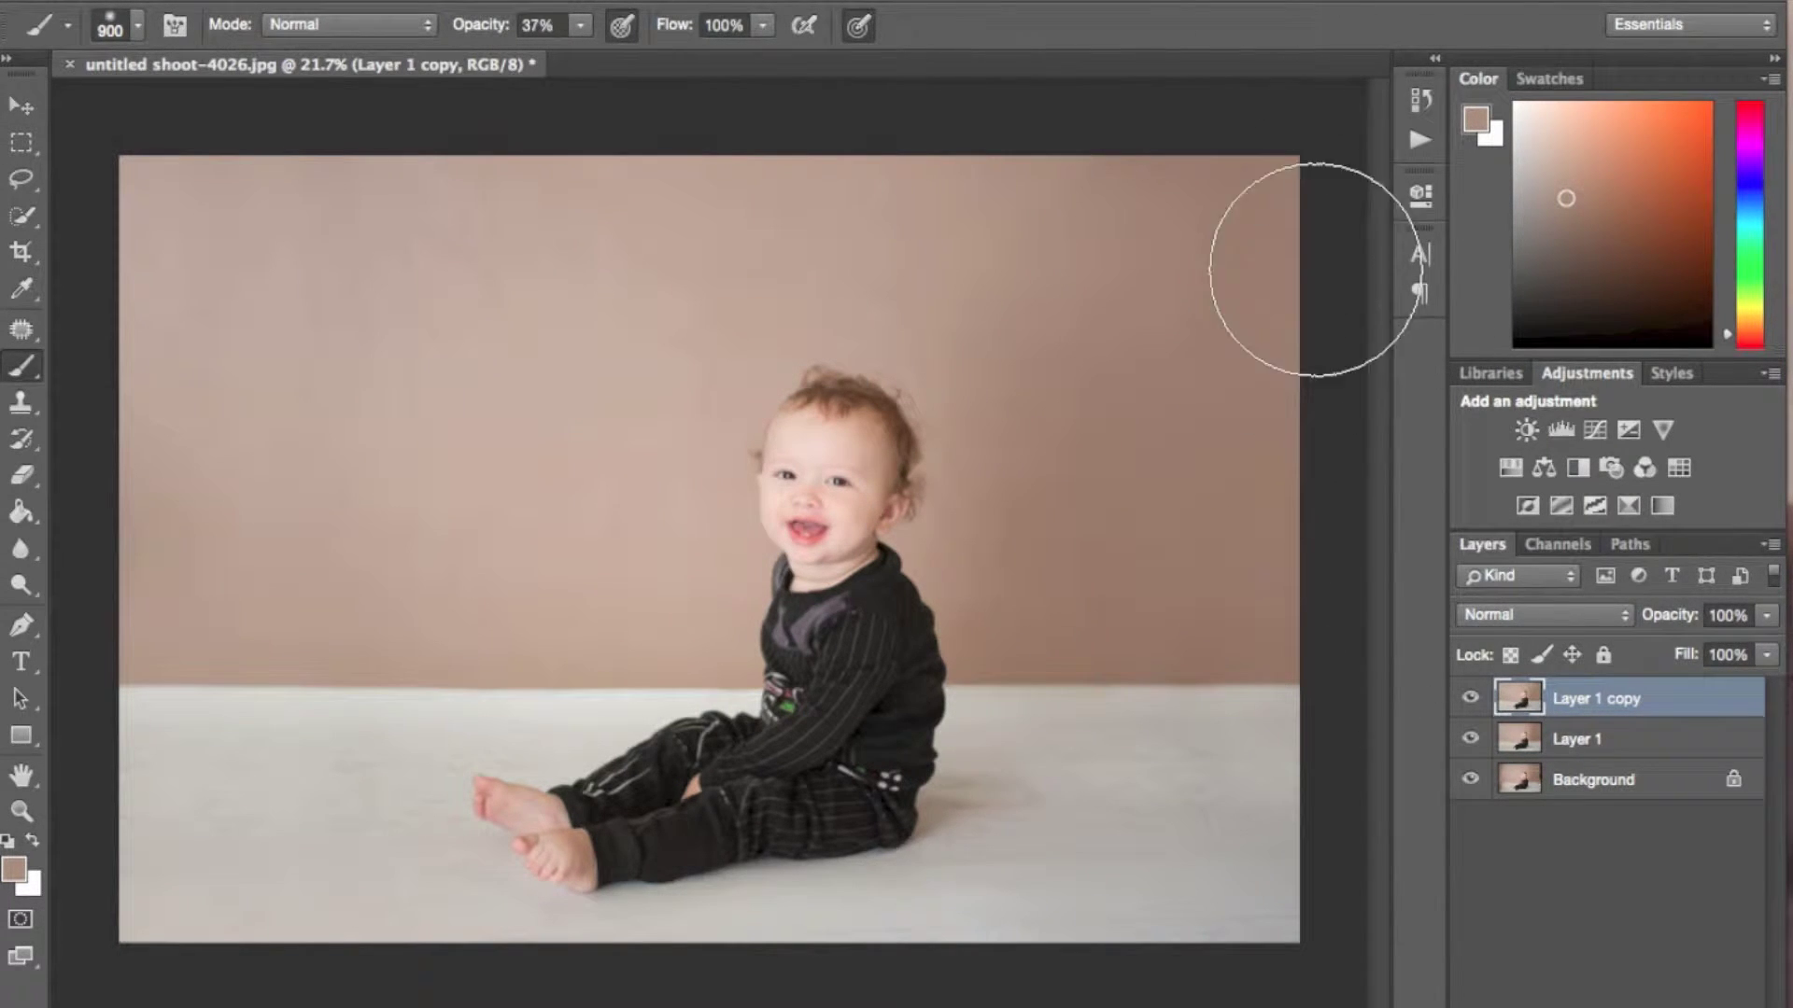
Step: Flatten the image and duplicate the resulting Background layer
right_click(1601, 787)
click(1522, 955)
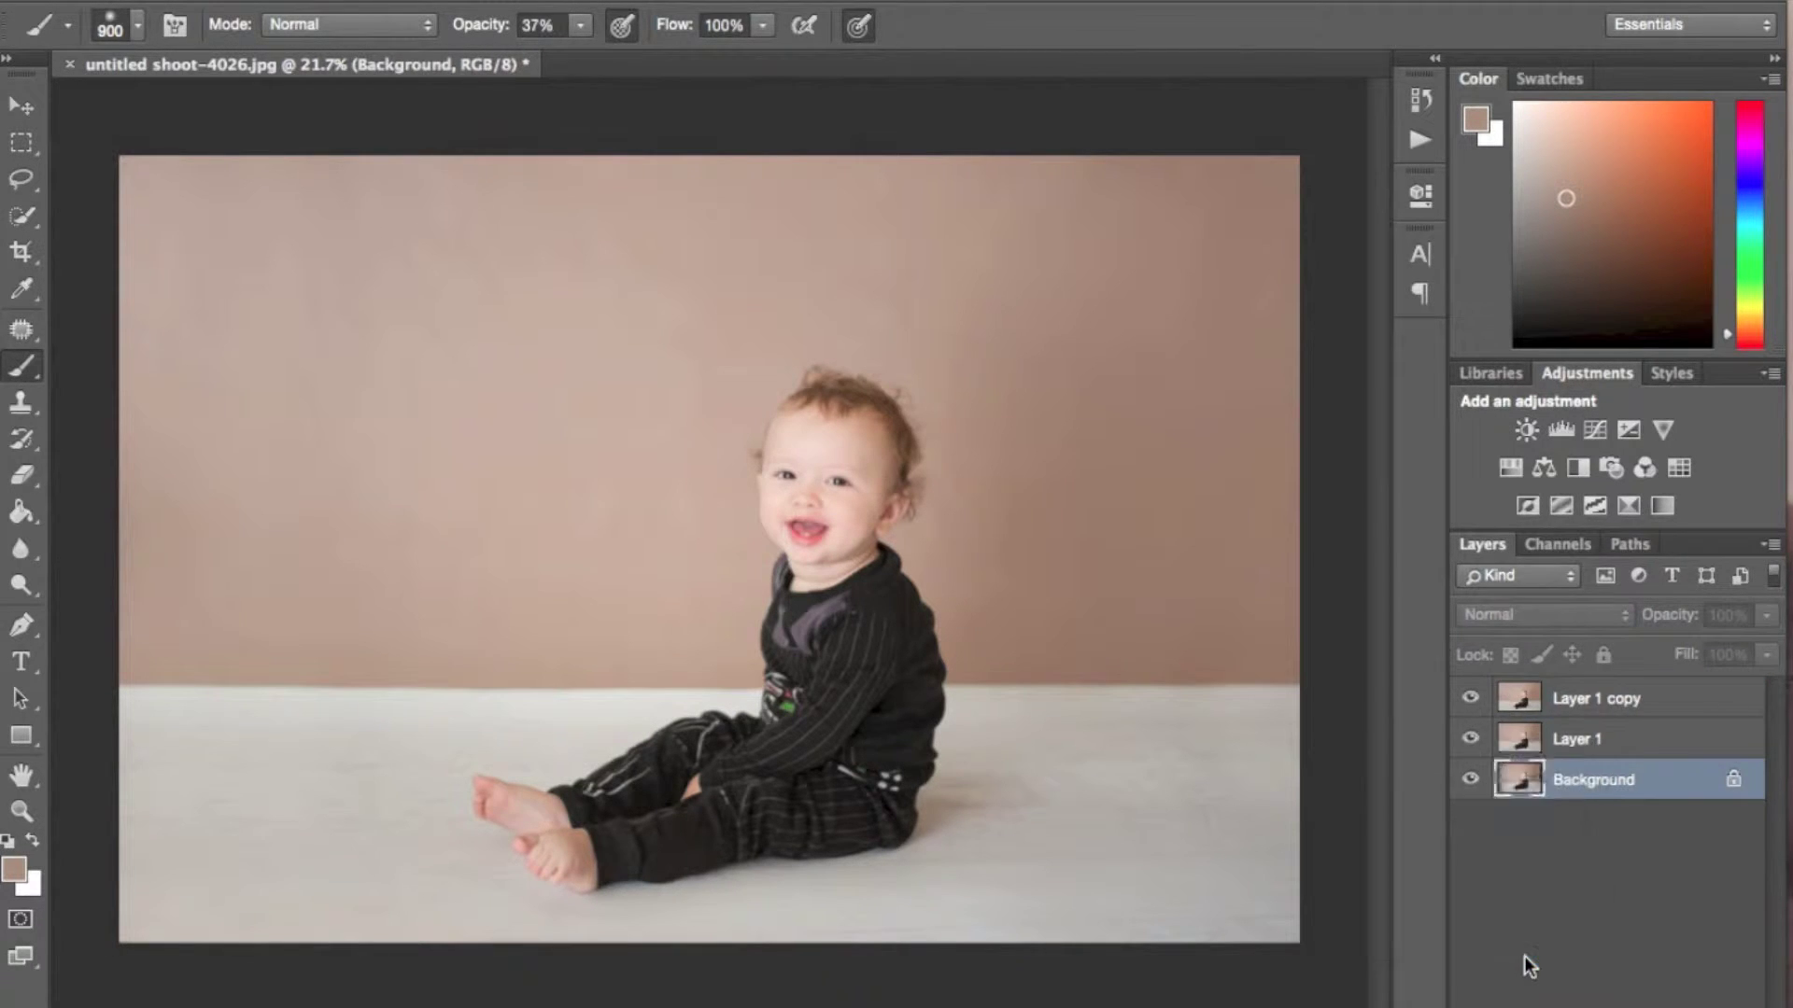
key(super+j)
Step: Apply a 48.7-pixel Gaussian Blur to the duplicate layer and hide it behind a black layer mask
click(654, 1)
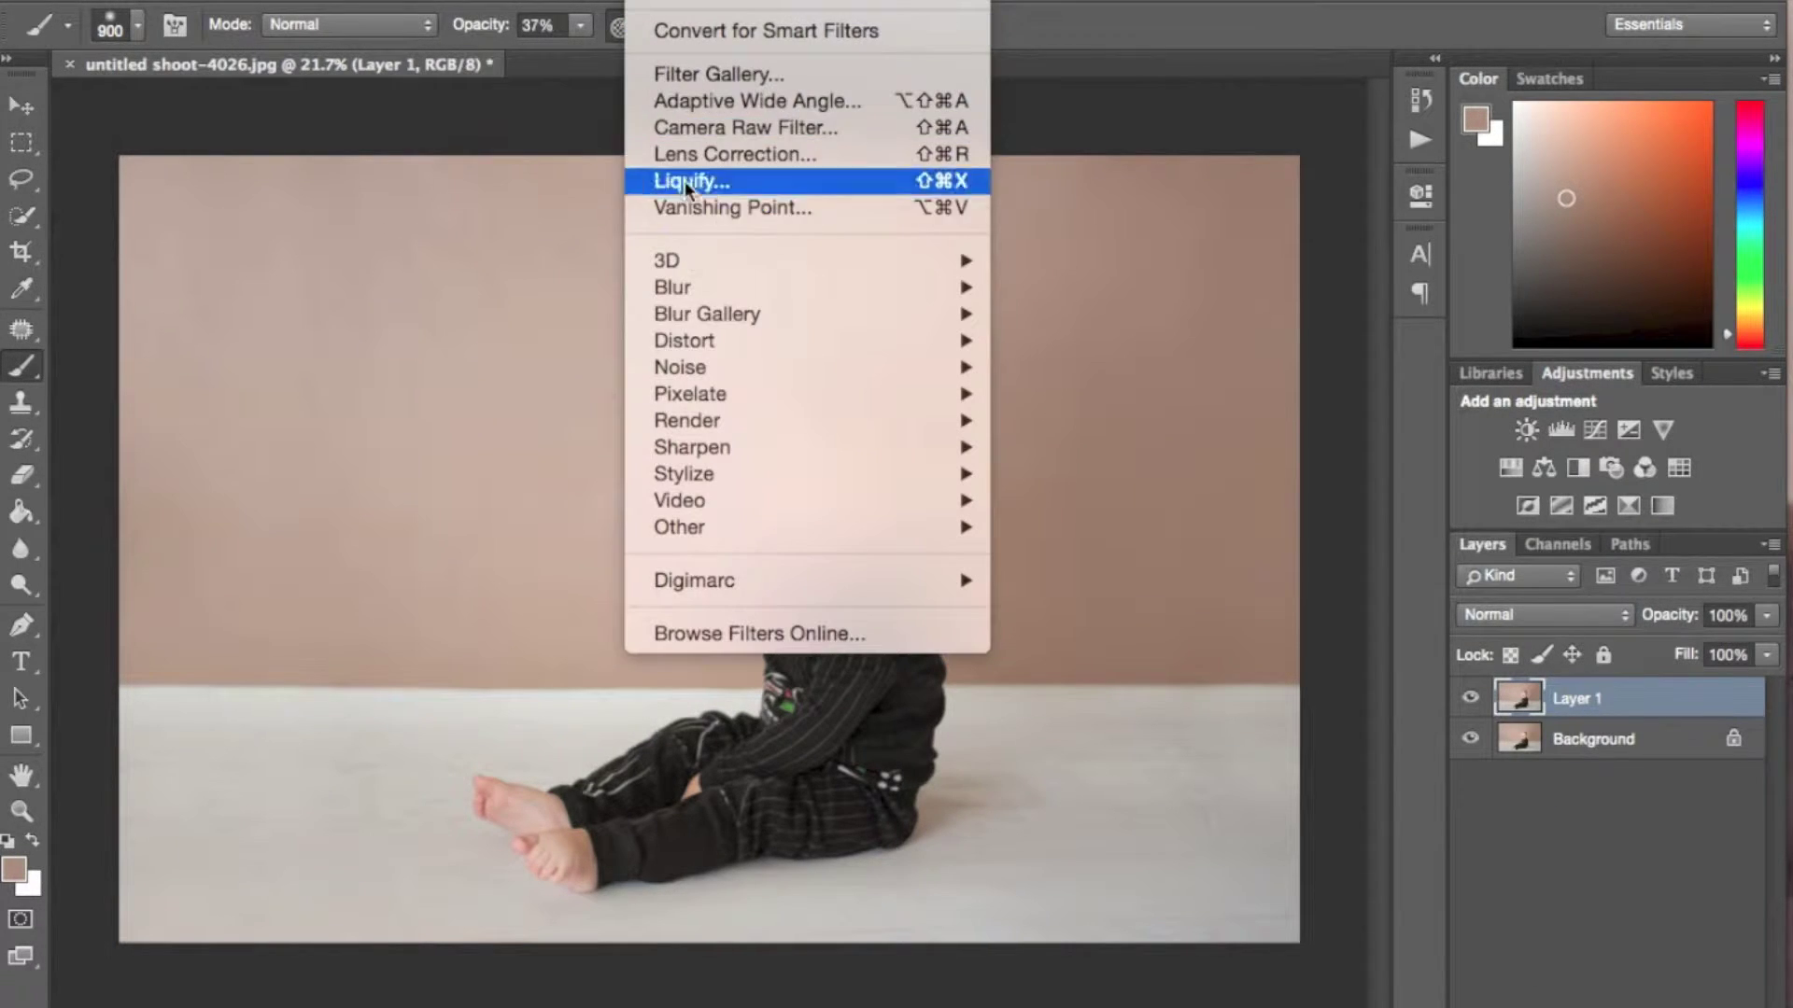
mouse_move(725, 310)
click(1074, 392)
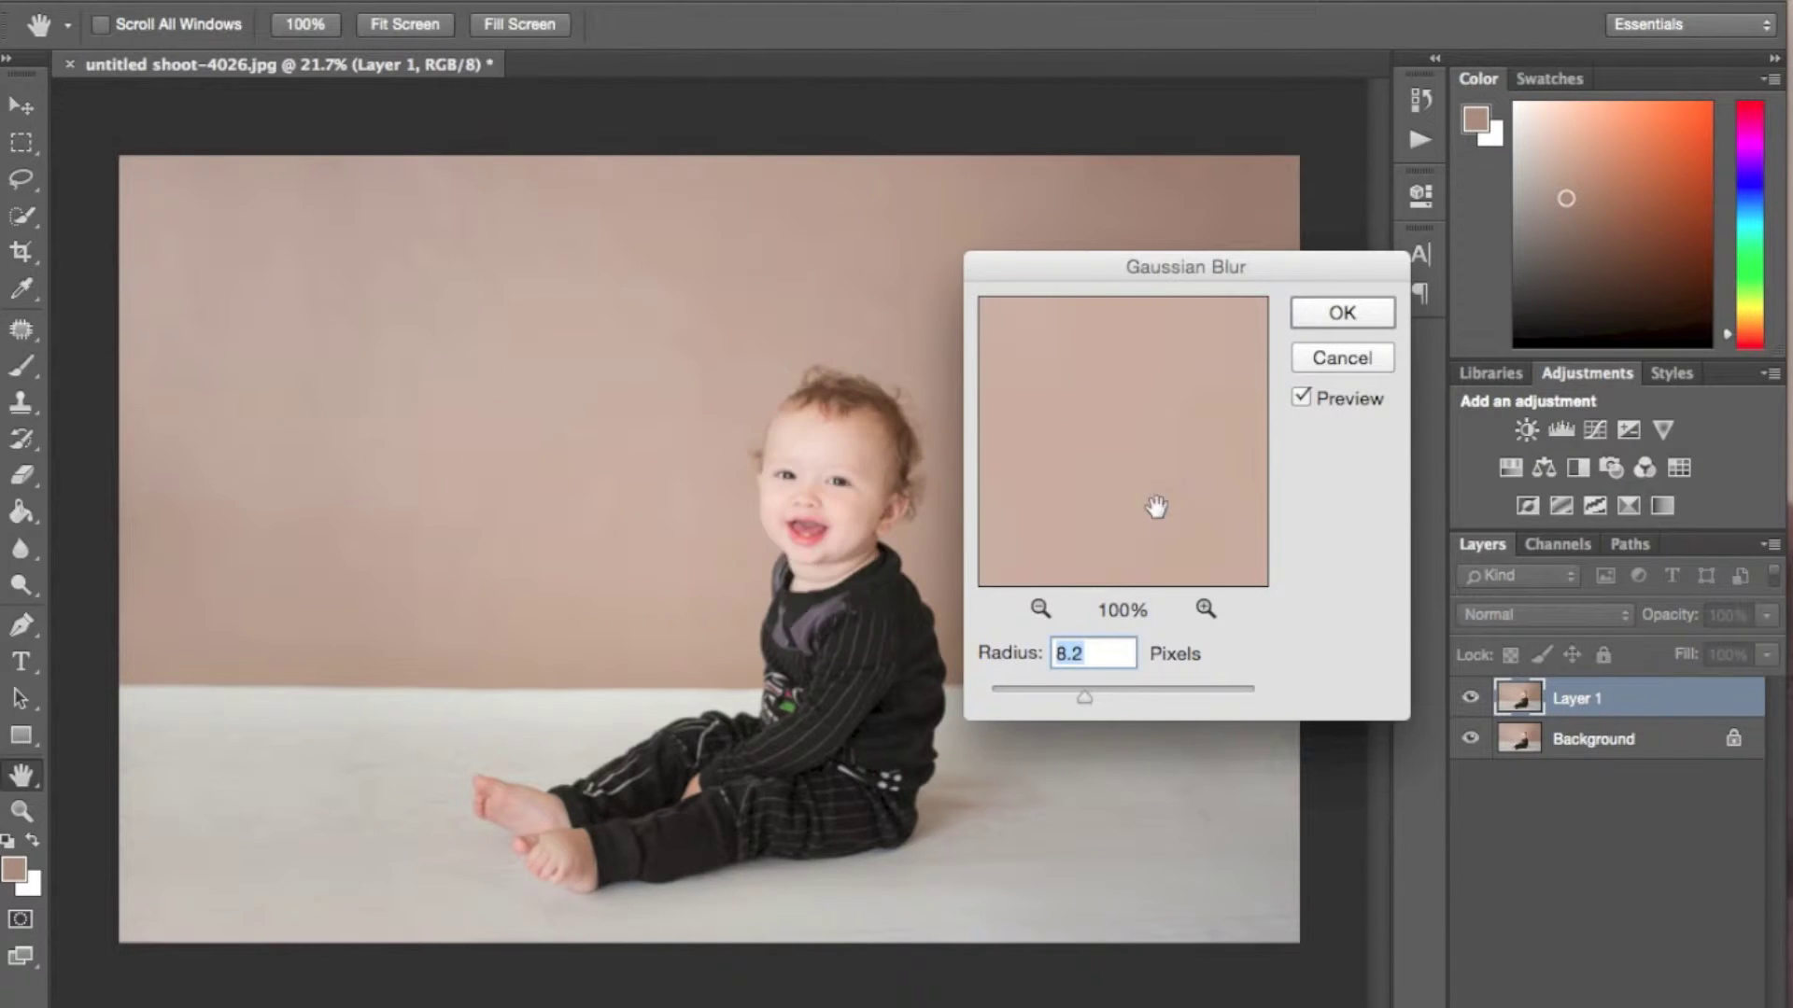
drag(1143, 688, 1134, 688)
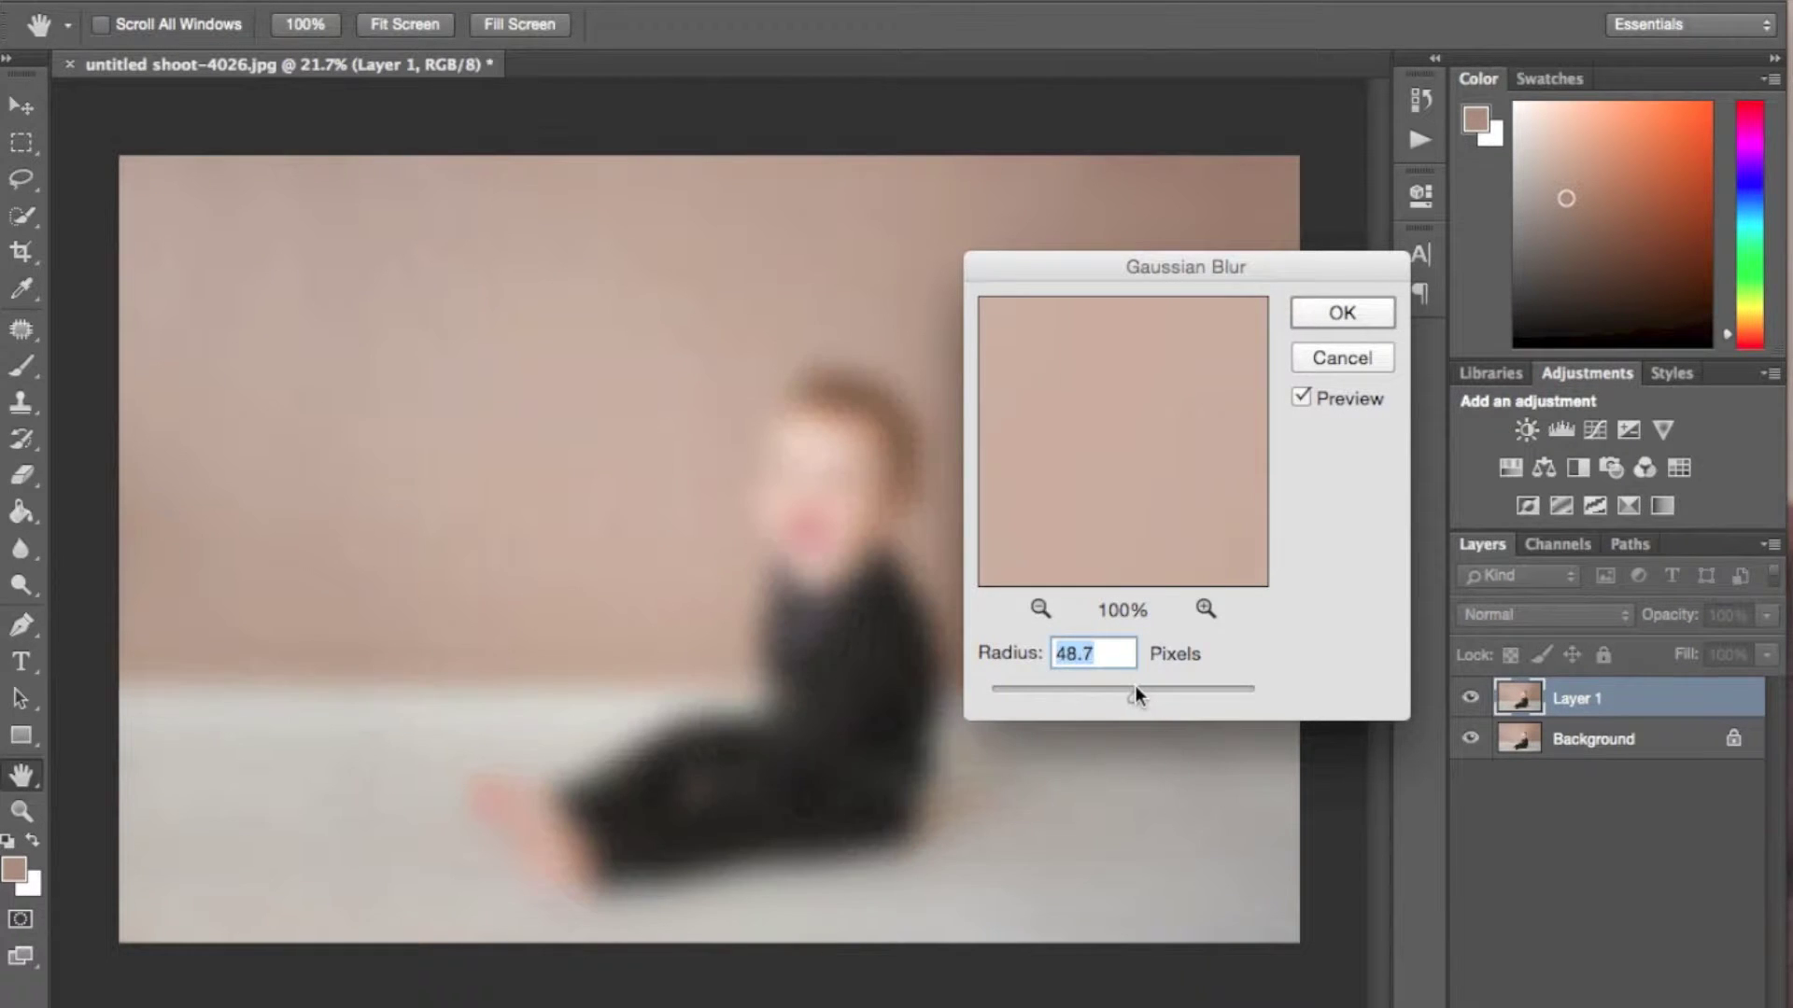
click(1332, 316)
key(b)
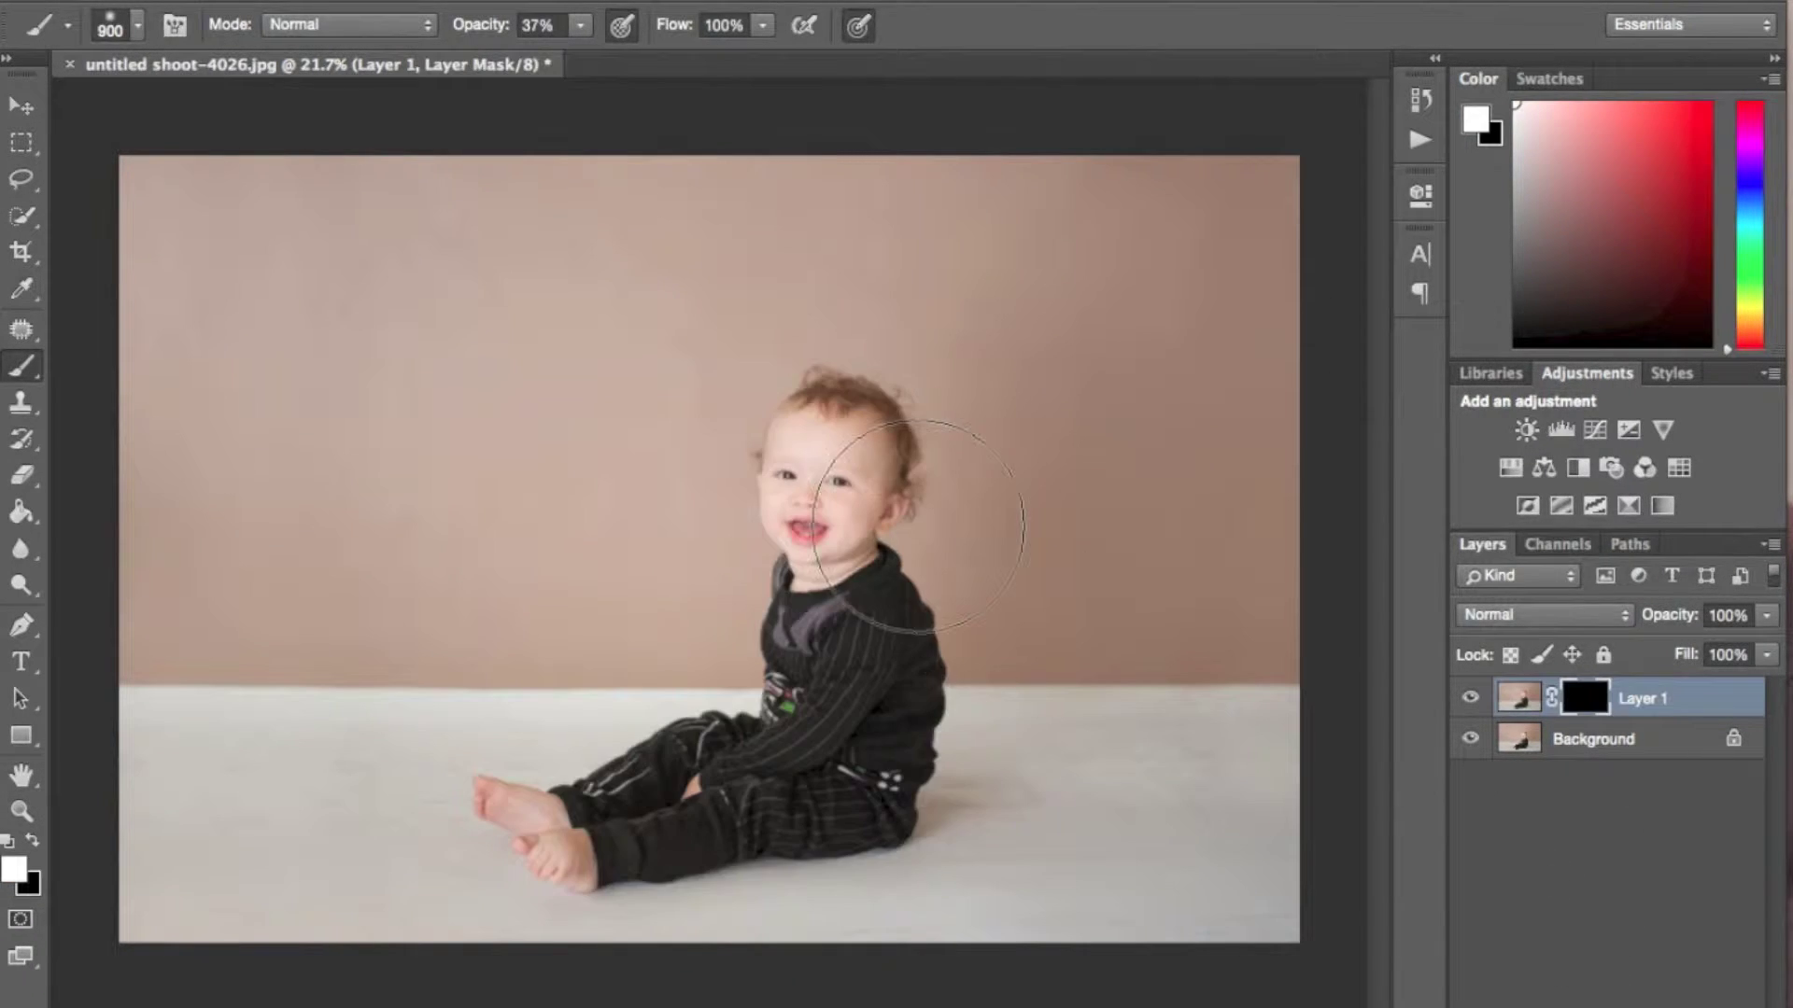
Step: Paint white on the mask at 96% opacity to reveal the blur over the backdrop around the baby
key(ctrl+plus)
key(ctrl+plus)
key(9)
key(6)
key(bracketleft)
key(bracketleft)
key(bracketleft)
key(bracketleft)
key(bracketleft)
scroll(548, 430, down, 3)
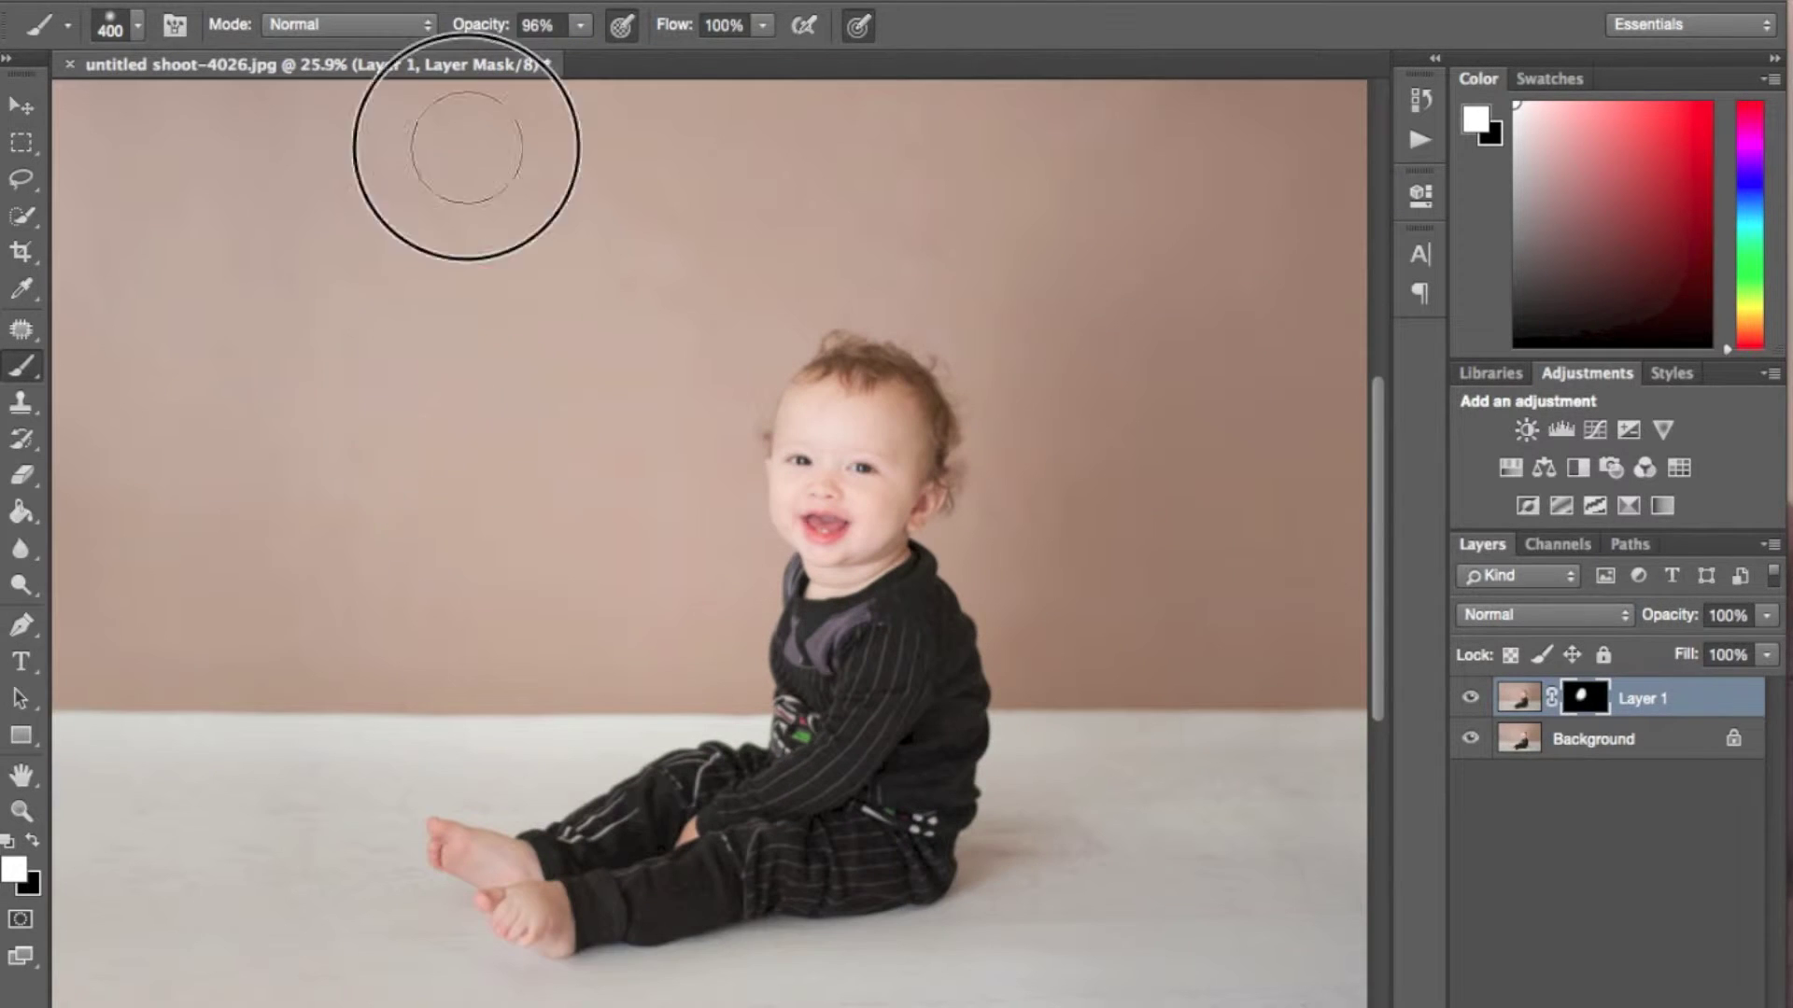
drag(464, 153, 544, 607)
scroll(544, 607, left, 5)
mouse_move(336, 516)
mouse_down()
mouse_move(784, 296)
mouse_move(841, 168)
mouse_up()
scroll(840, 168, up, 4)
scroll(873, 822, right, 5)
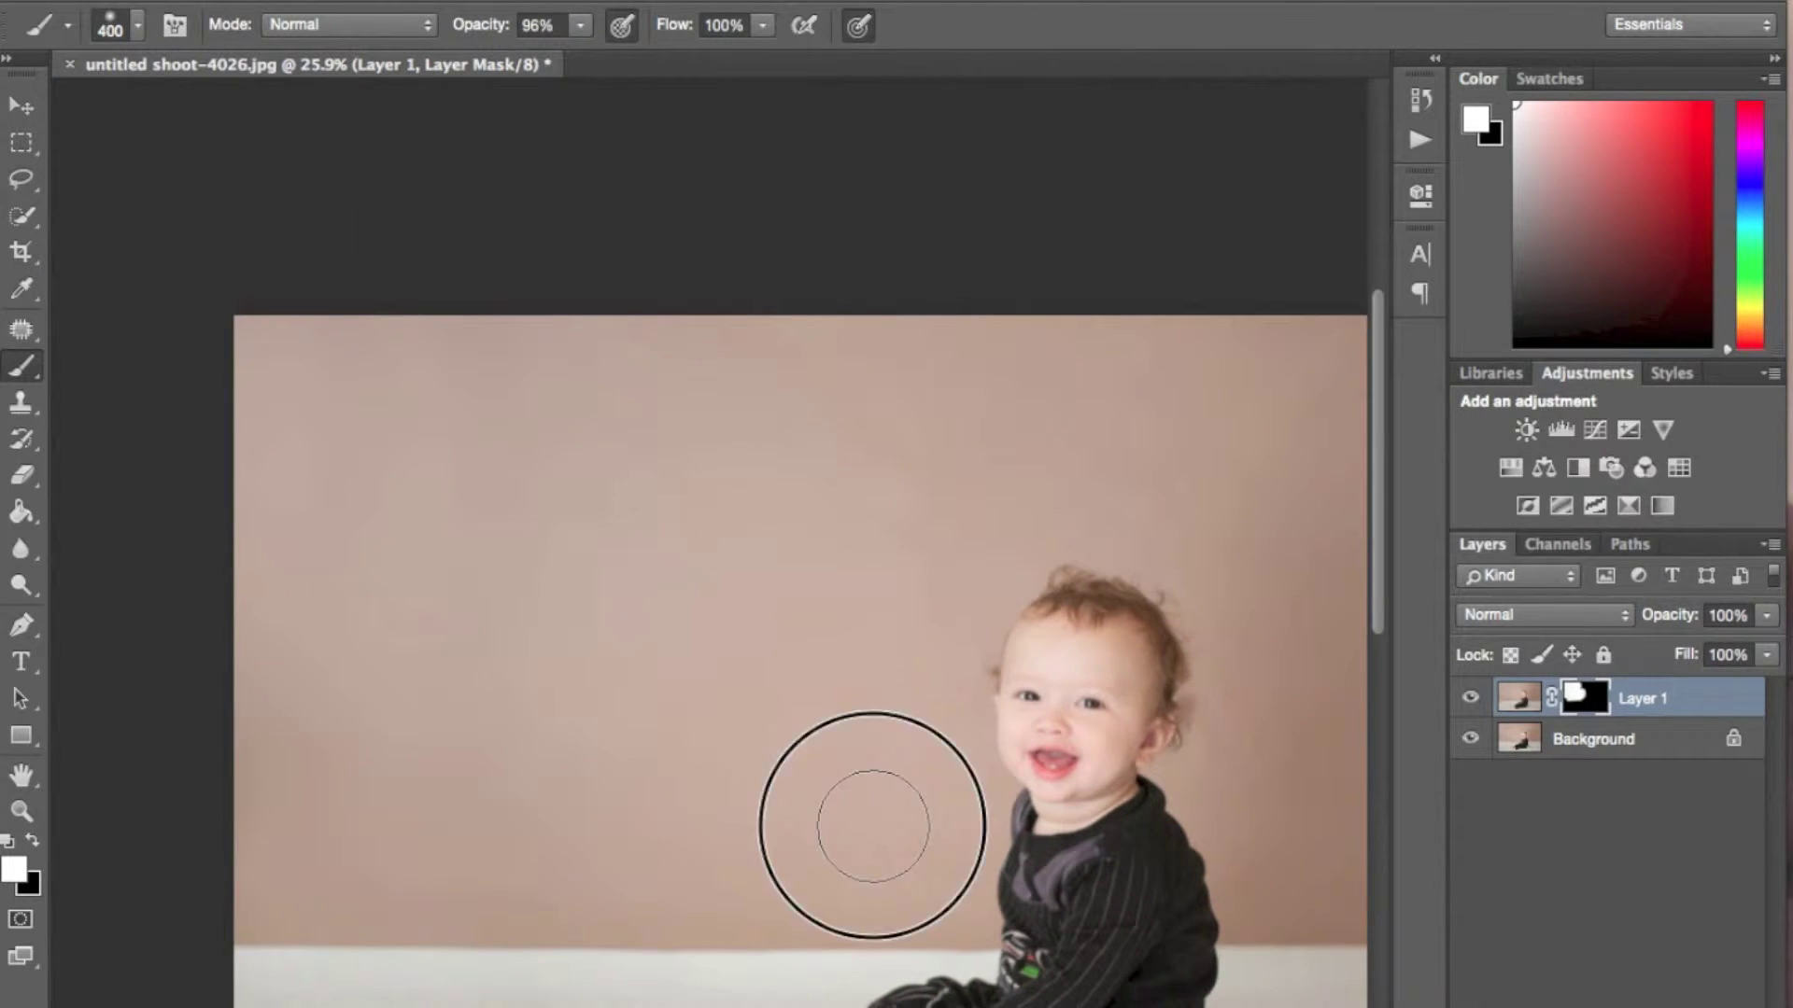
drag(1285, 337, 1094, 595)
Step: Reveal the blur closer to the baby's hair, face and back edge of the body with a white 100 px brush
key(bracketleft)
key(bracketleft)
key(bracketleft)
scroll(1099, 592, up, 6)
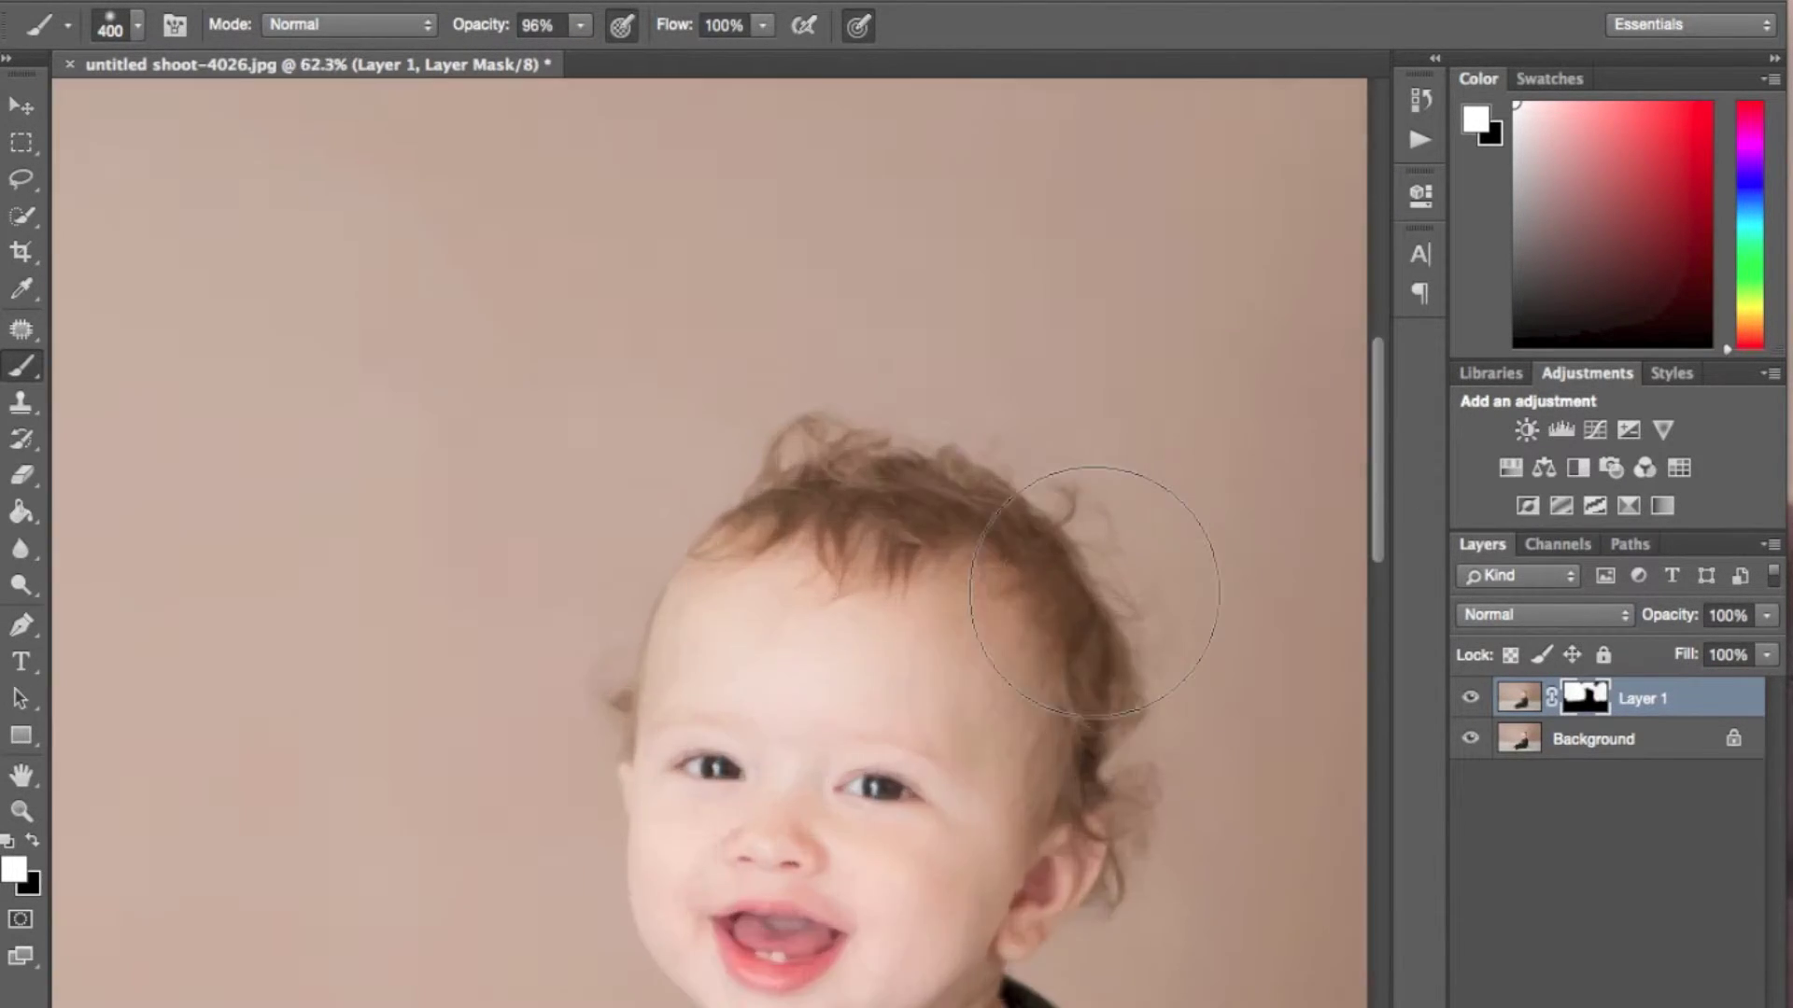
scroll(1120, 592, down, 5)
key(bracketleft)
key(bracketleft)
key(bracketleft)
key(bracketleft)
scroll(964, 285, up, 2)
scroll(1021, 289, up, 4)
scroll(1021, 288, left, 3)
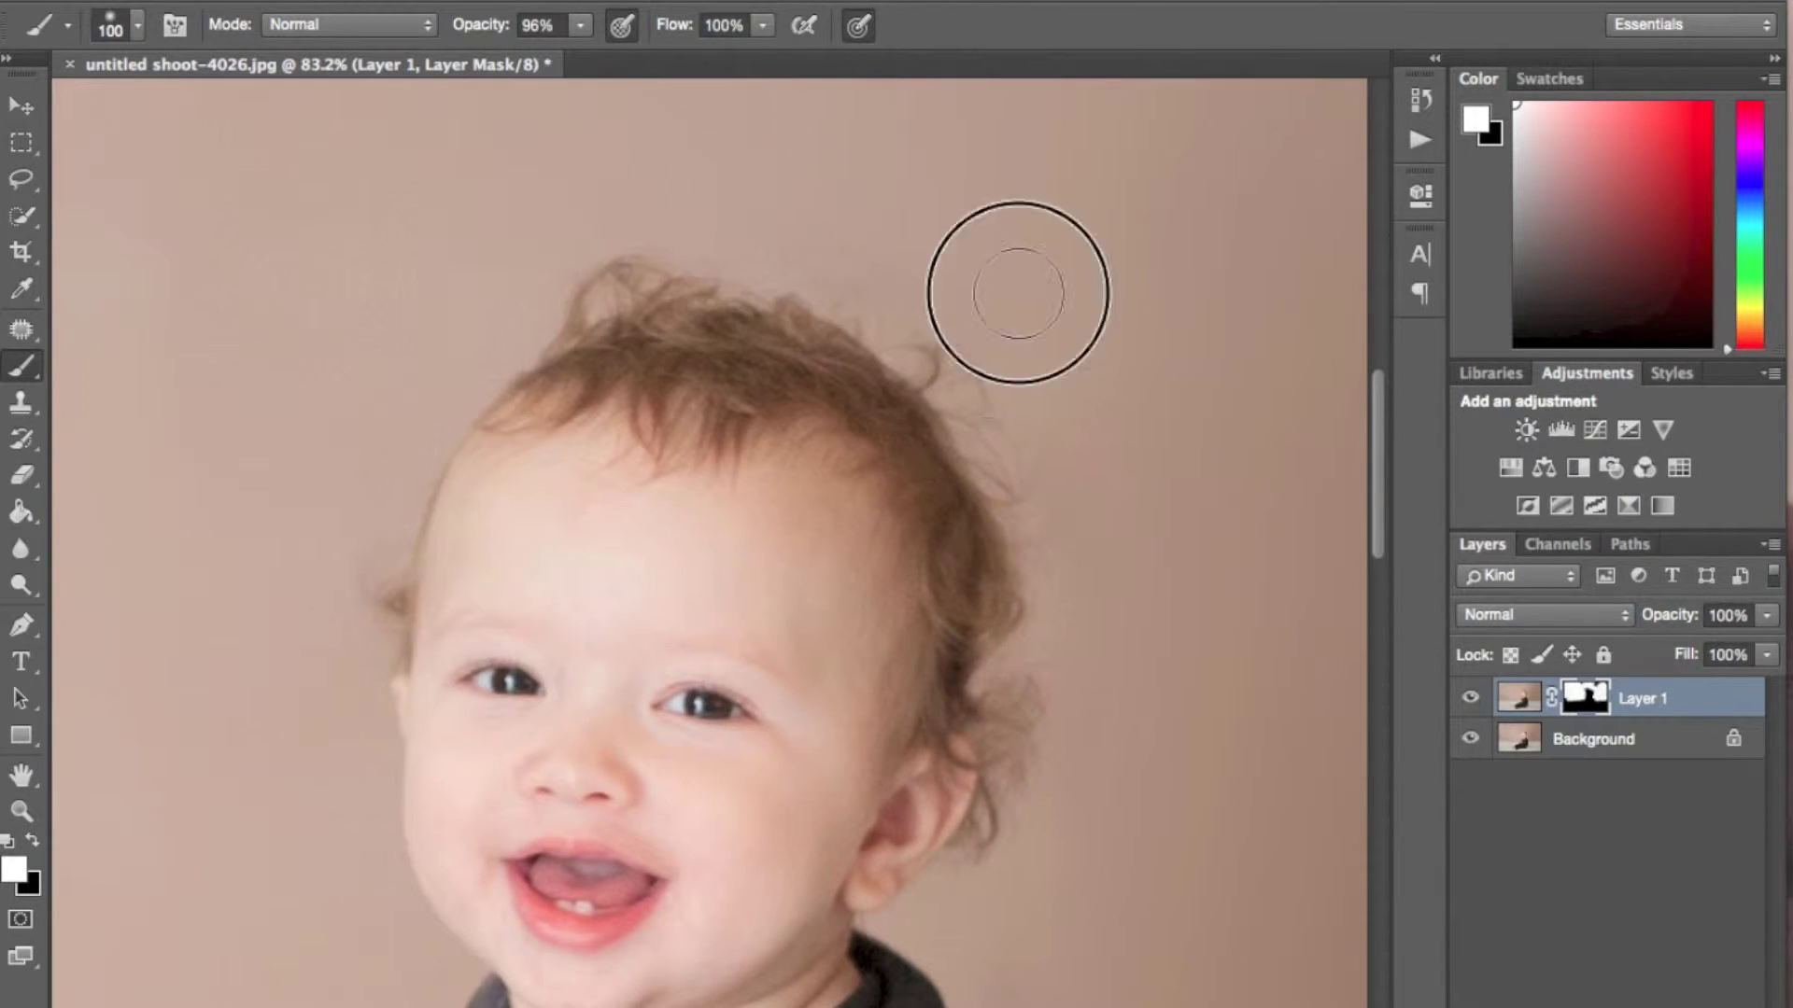
scroll(501, 260, down, 7)
scroll(500, 260, left, 7)
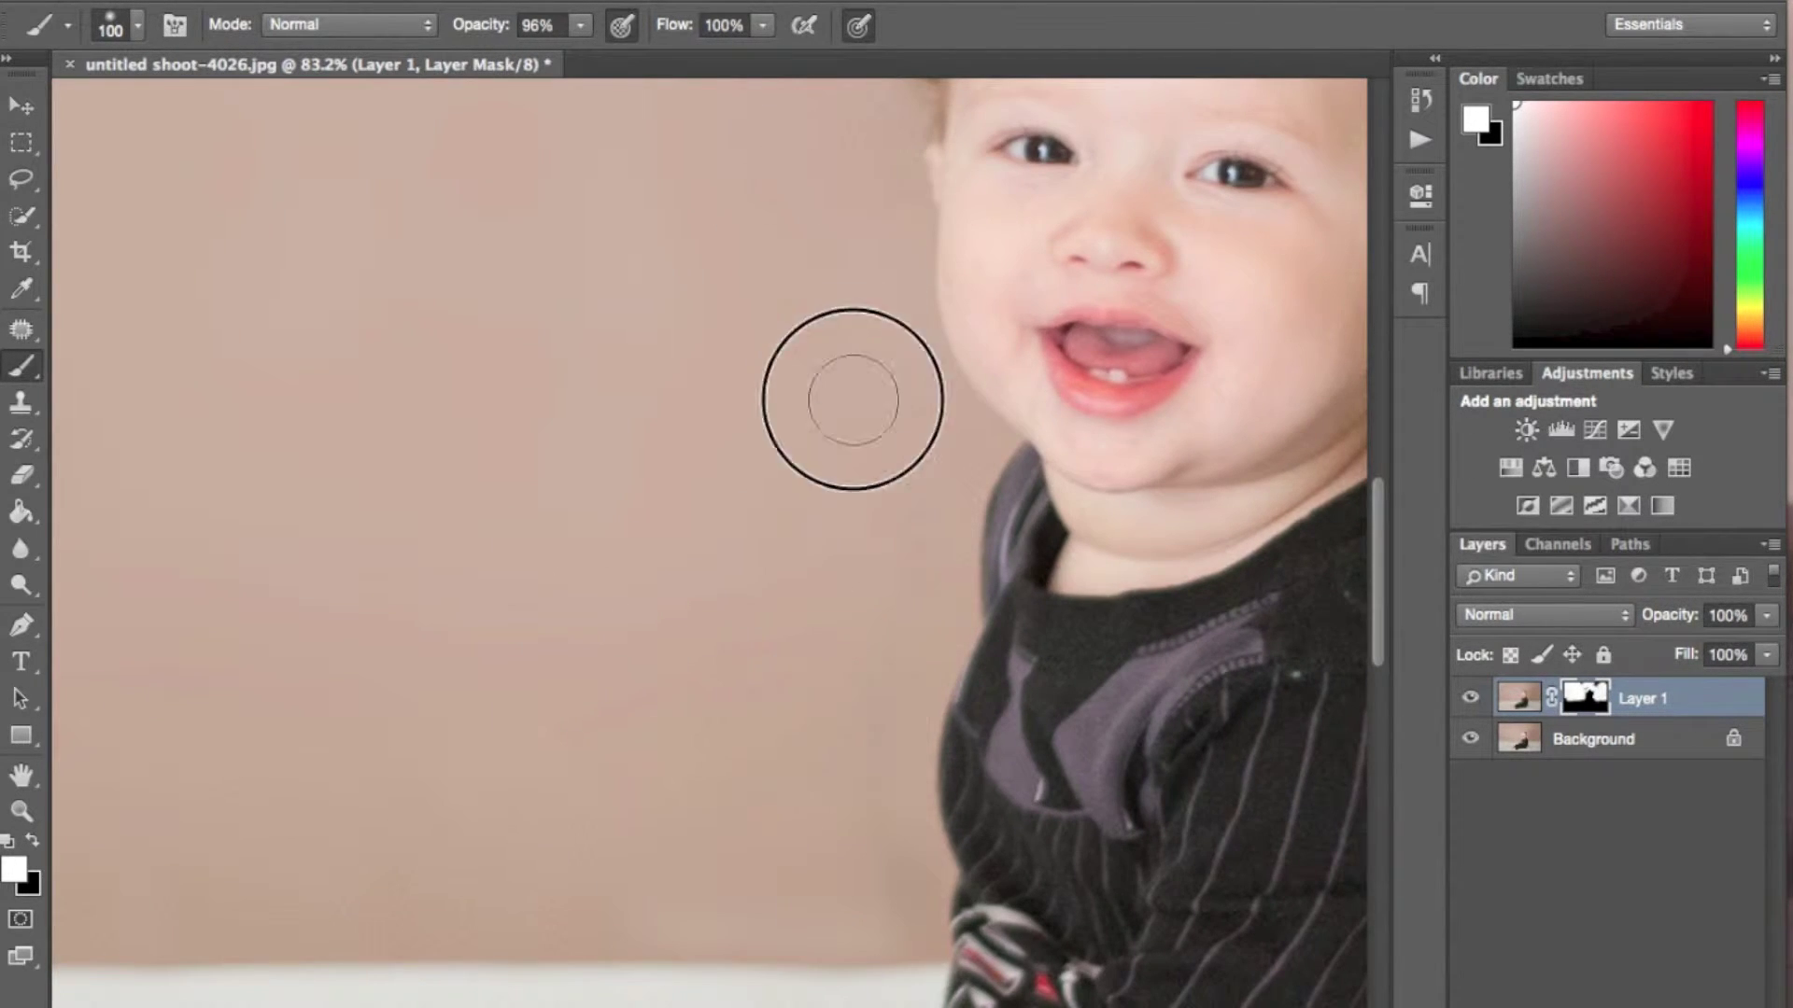
scroll(849, 400, down, 3)
Step: Paint black on the mask over the baby's head and body with a 500 px brush to bring back sharp detail
key(x)
key(bracketright)
scroll(579, 775, up, 3)
scroll(579, 775, right, 2)
key(bracketright)
key(bracketright)
key(bracketright)
key(bracketright)
key(bracketright)
key(bracketright)
key(bracketright)
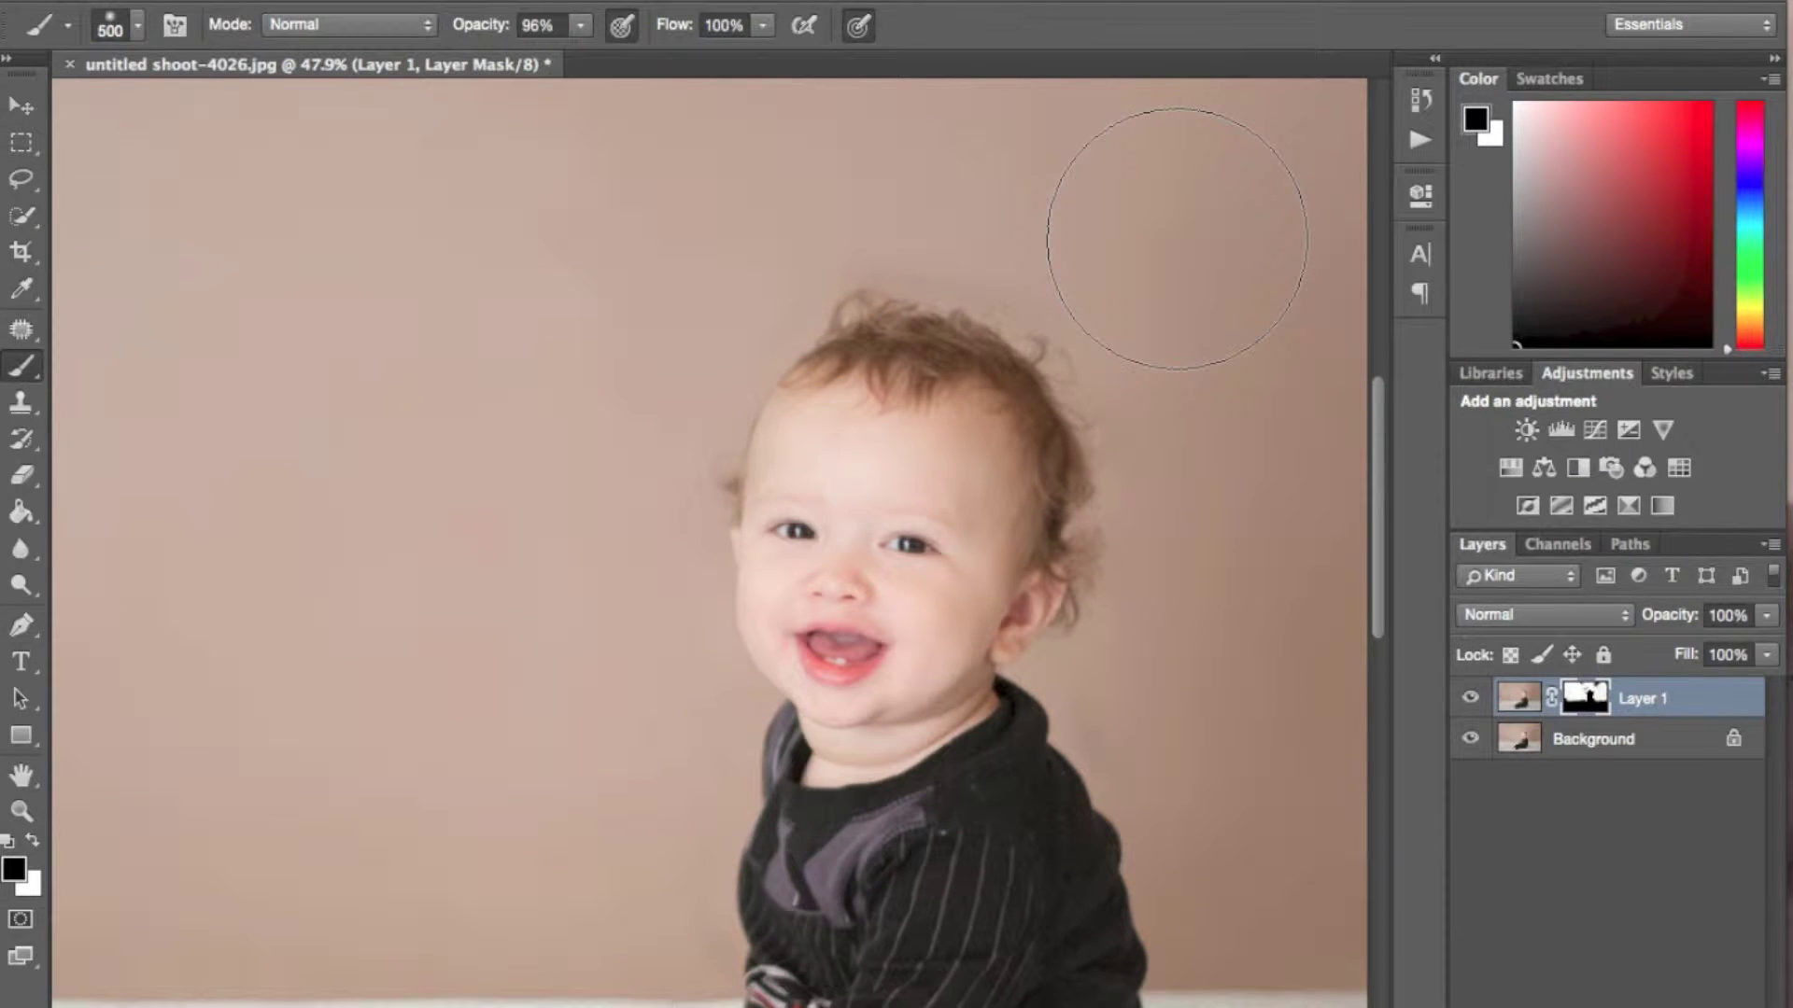
click(18, 109)
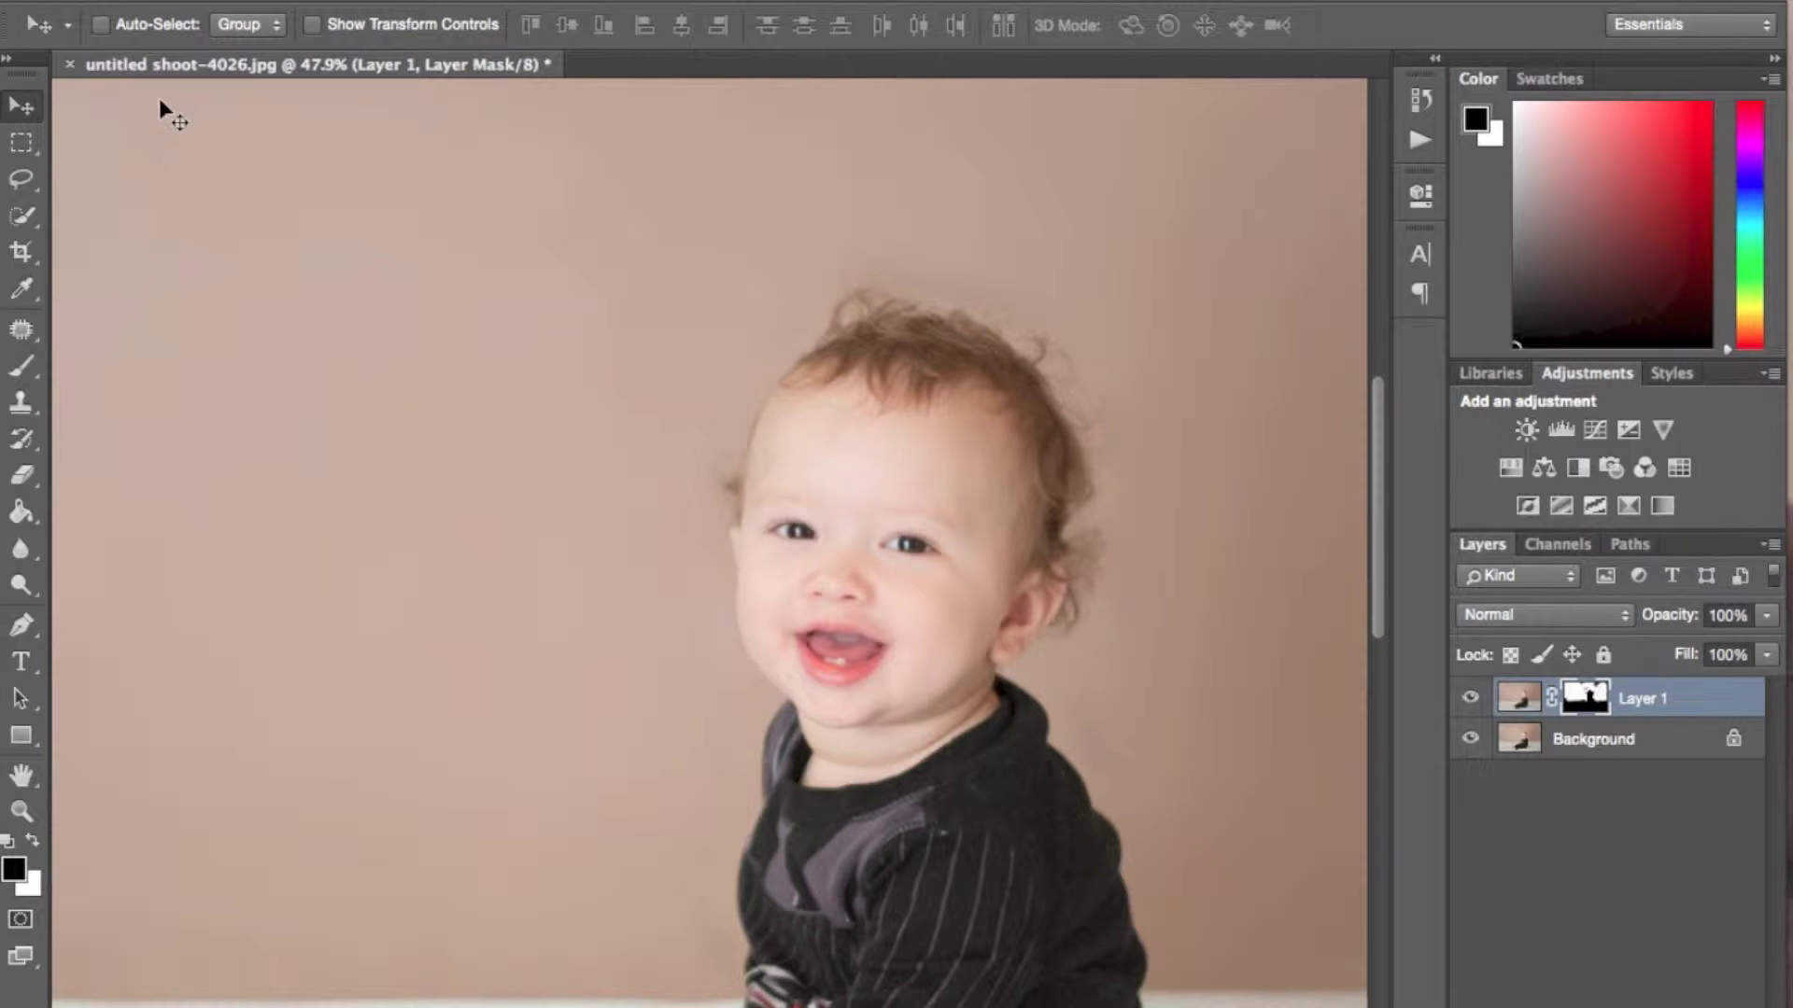
click(20, 366)
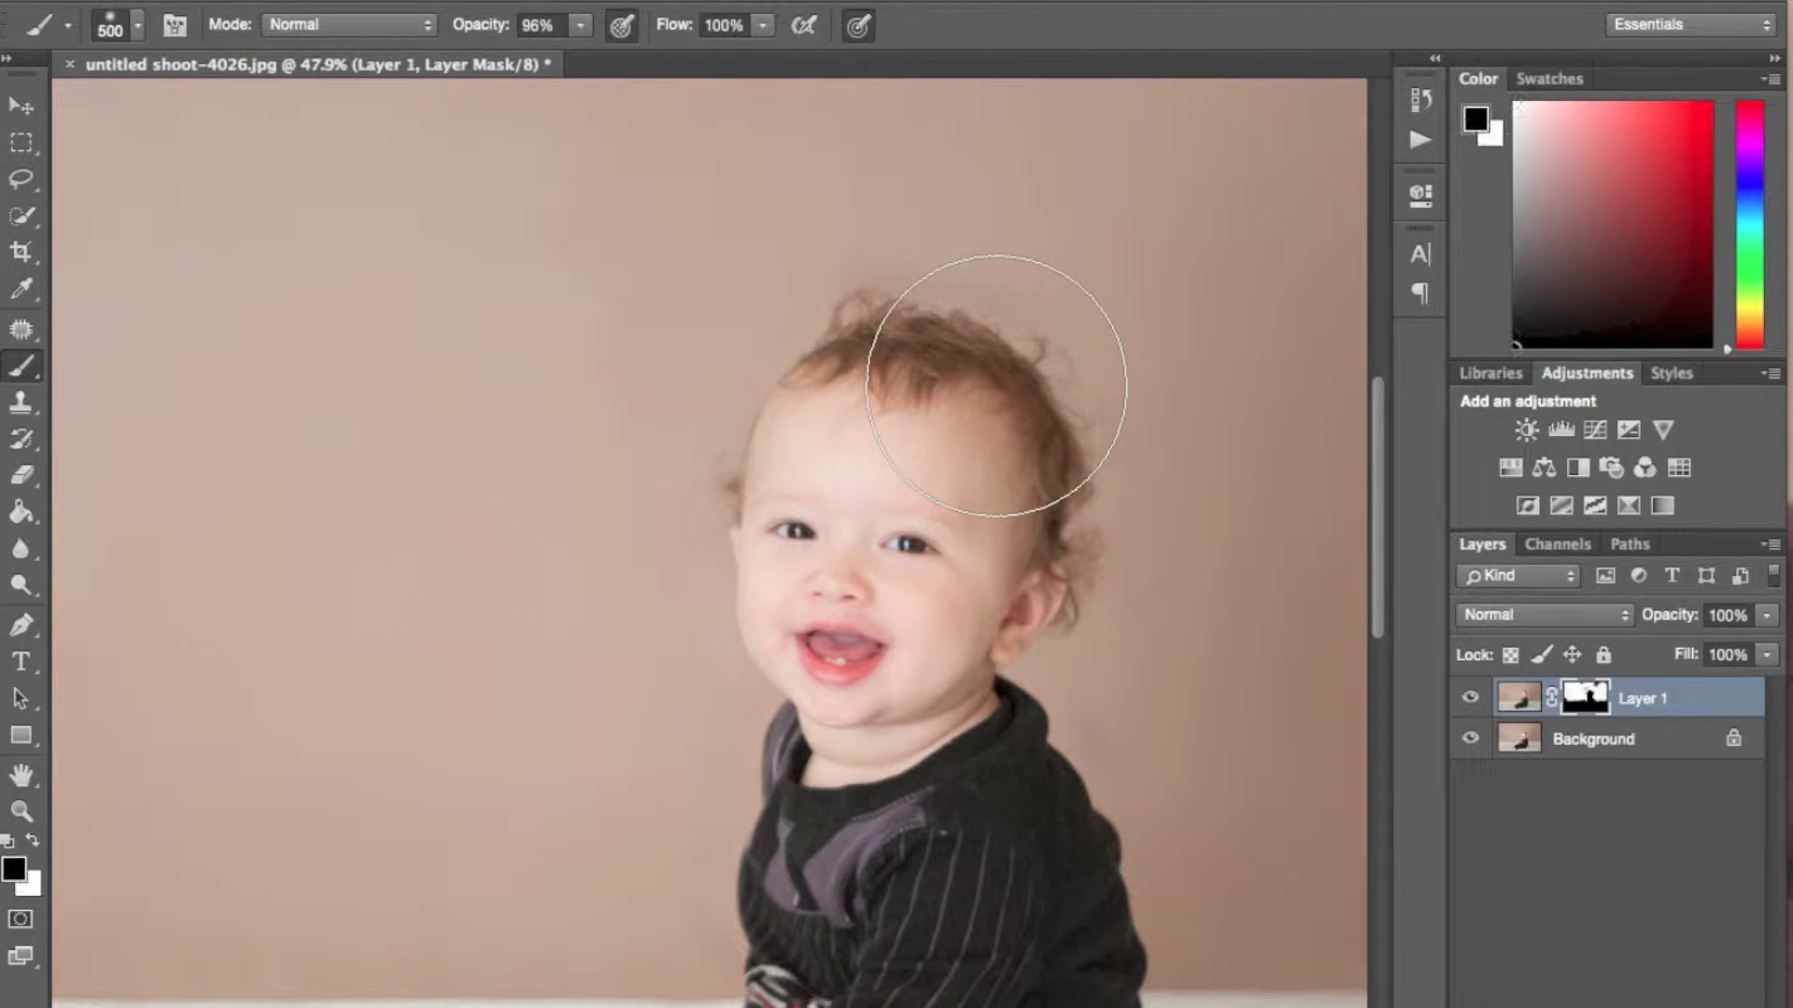
mouse_move(998, 385)
mouse_down()
mouse_move(961, 339)
mouse_move(670, 567)
mouse_move(964, 698)
mouse_move(977, 402)
mouse_move(805, 744)
mouse_move(682, 734)
mouse_move(784, 472)
mouse_move(981, 469)
mouse_move(1128, 710)
mouse_move(1110, 431)
mouse_move(856, 272)
mouse_move(720, 352)
mouse_up()
scroll(727, 356, down, 3)
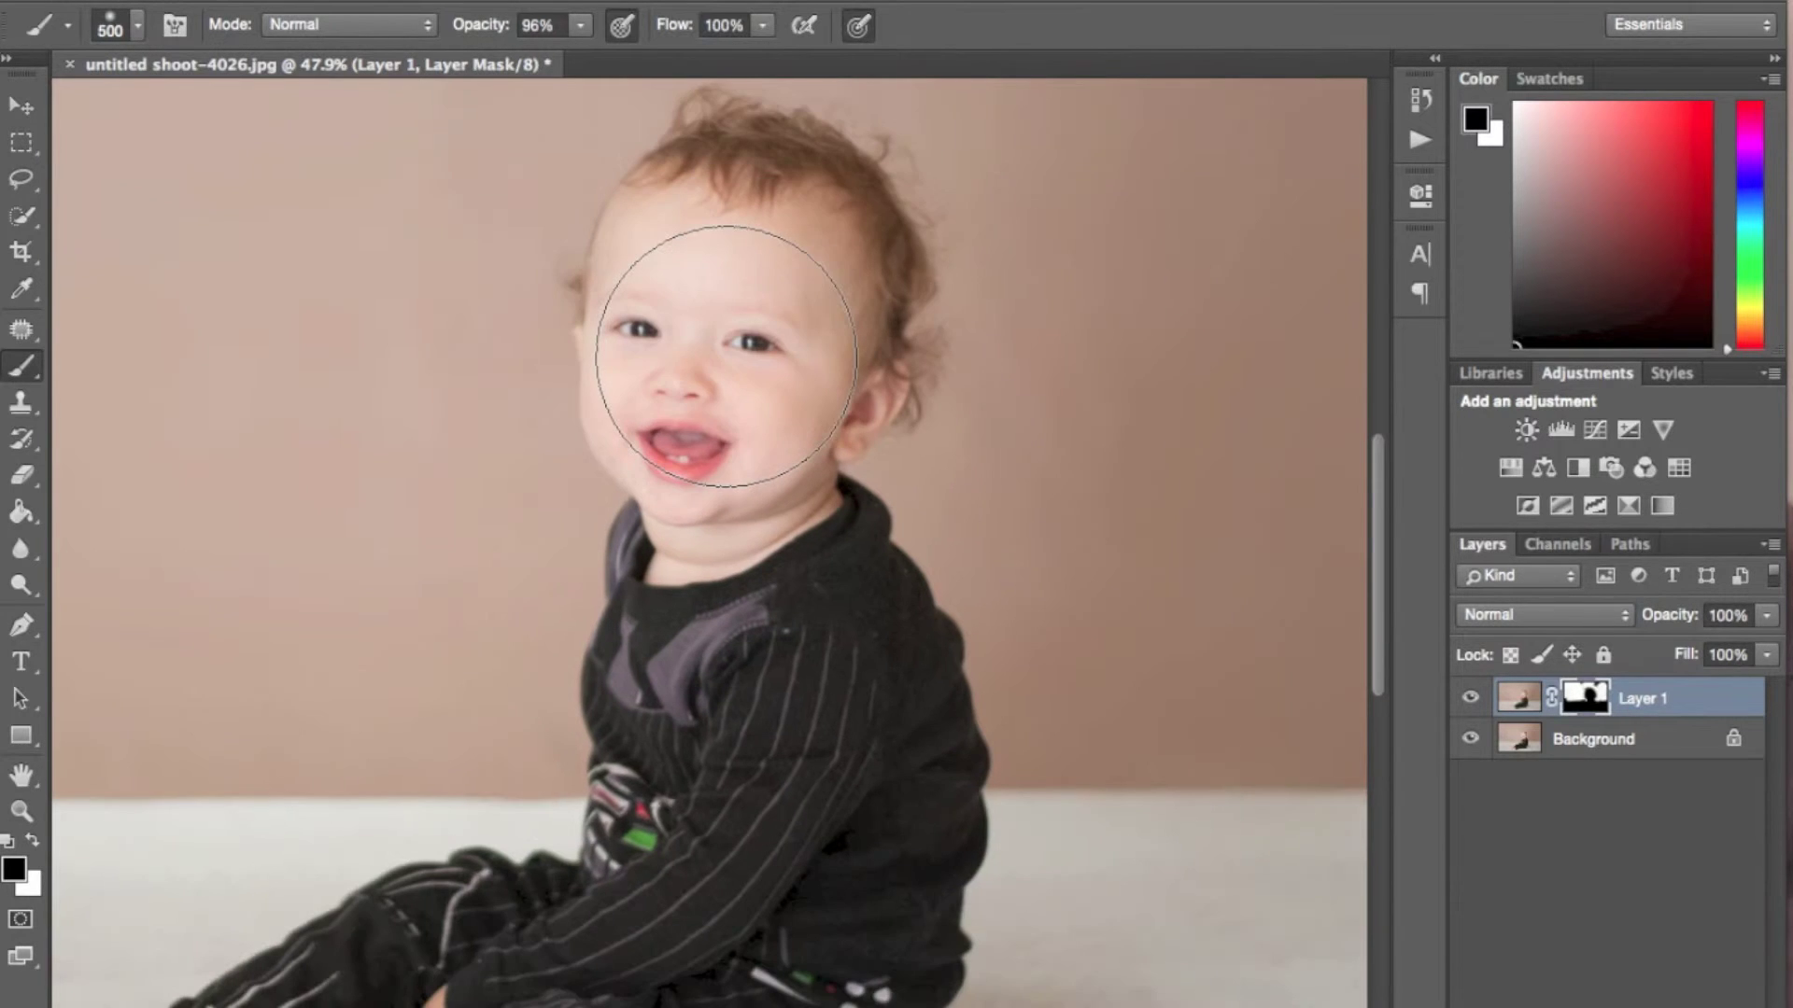
click(961, 821)
Step: Paint white on the mask along the top of the backdrop above the baby to extend the blur there
scroll(877, 569, up, 5)
key(x)
click(985, 257)
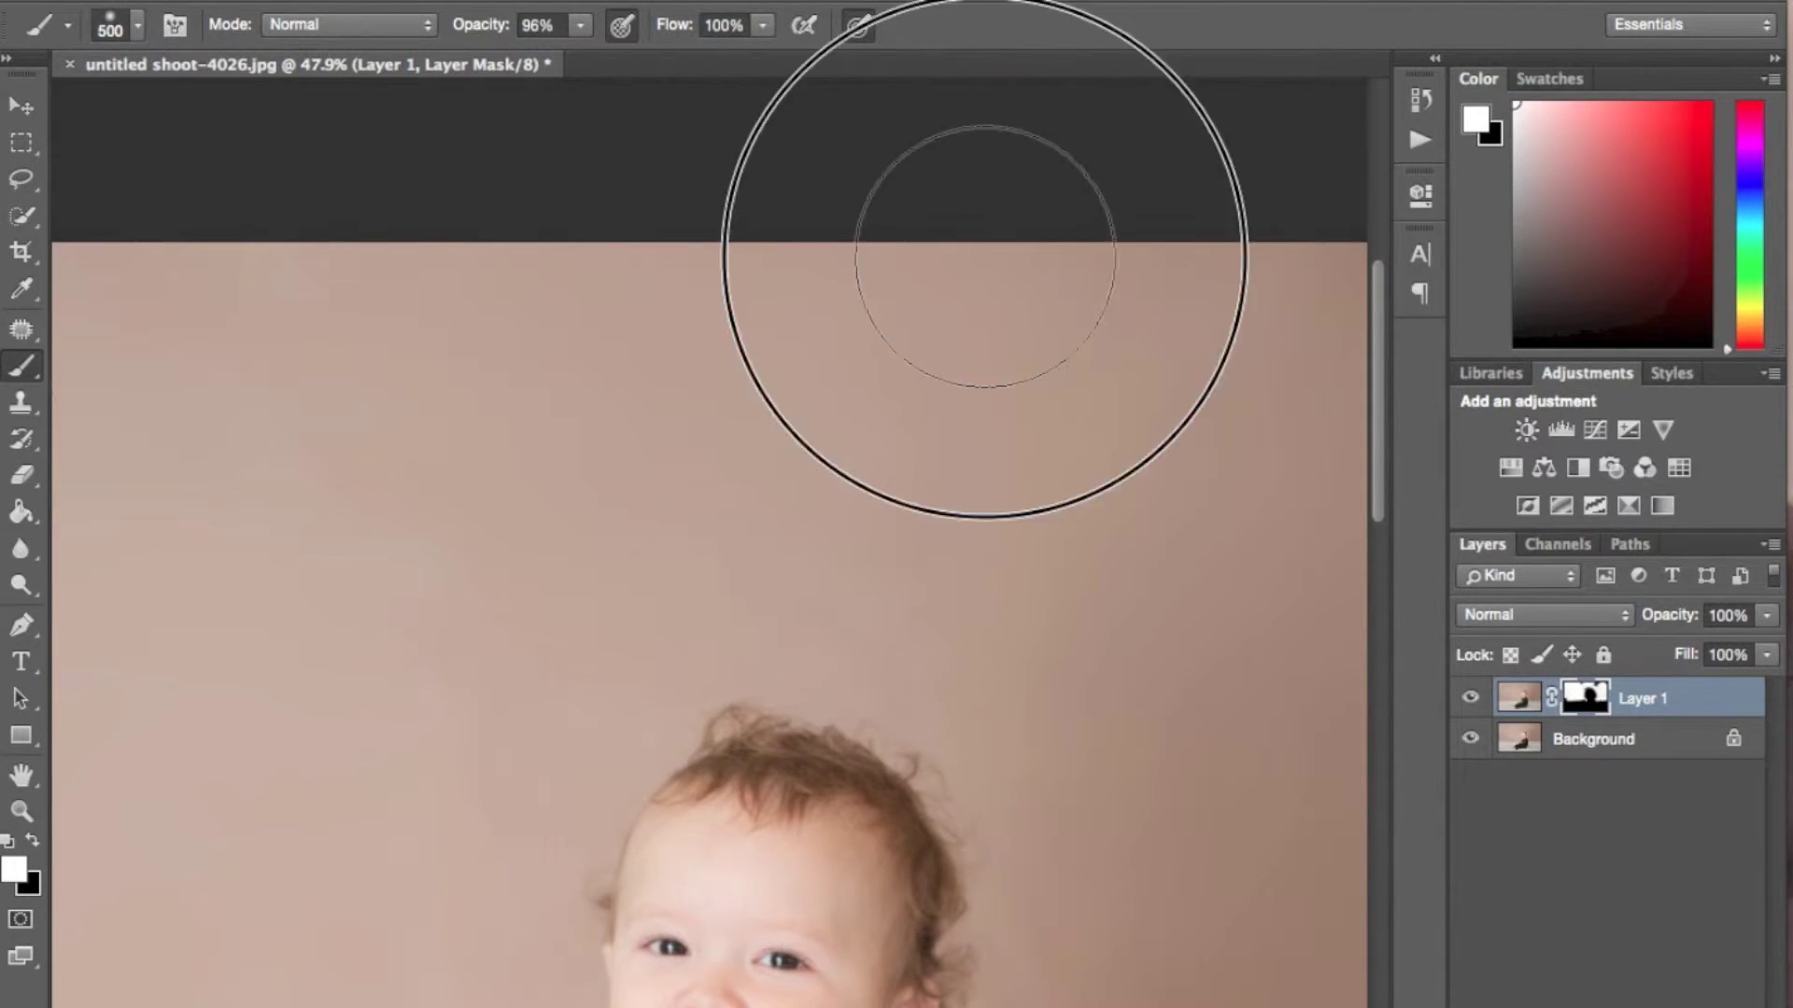
mouse_move(985, 257)
mouse_down()
mouse_move(620, 219)
mouse_move(508, 327)
mouse_up()
key(super+minus)
key(super+minus)
key(super+minus)
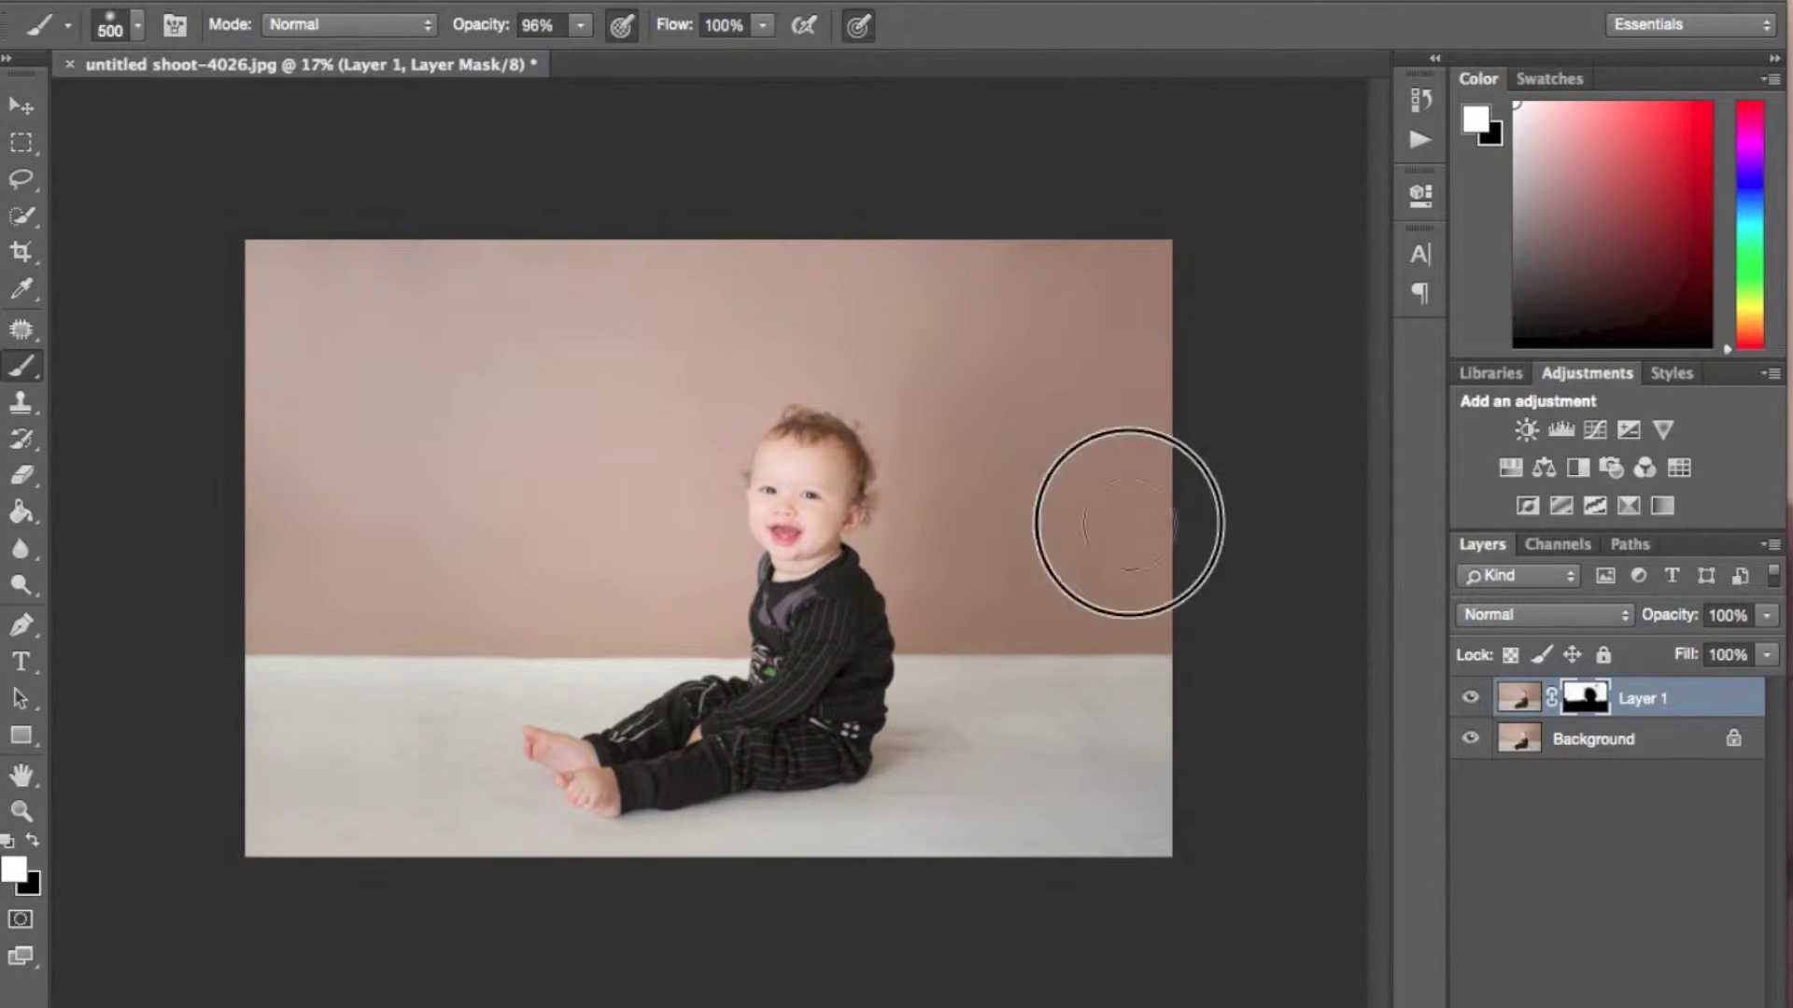
key(super+plus)
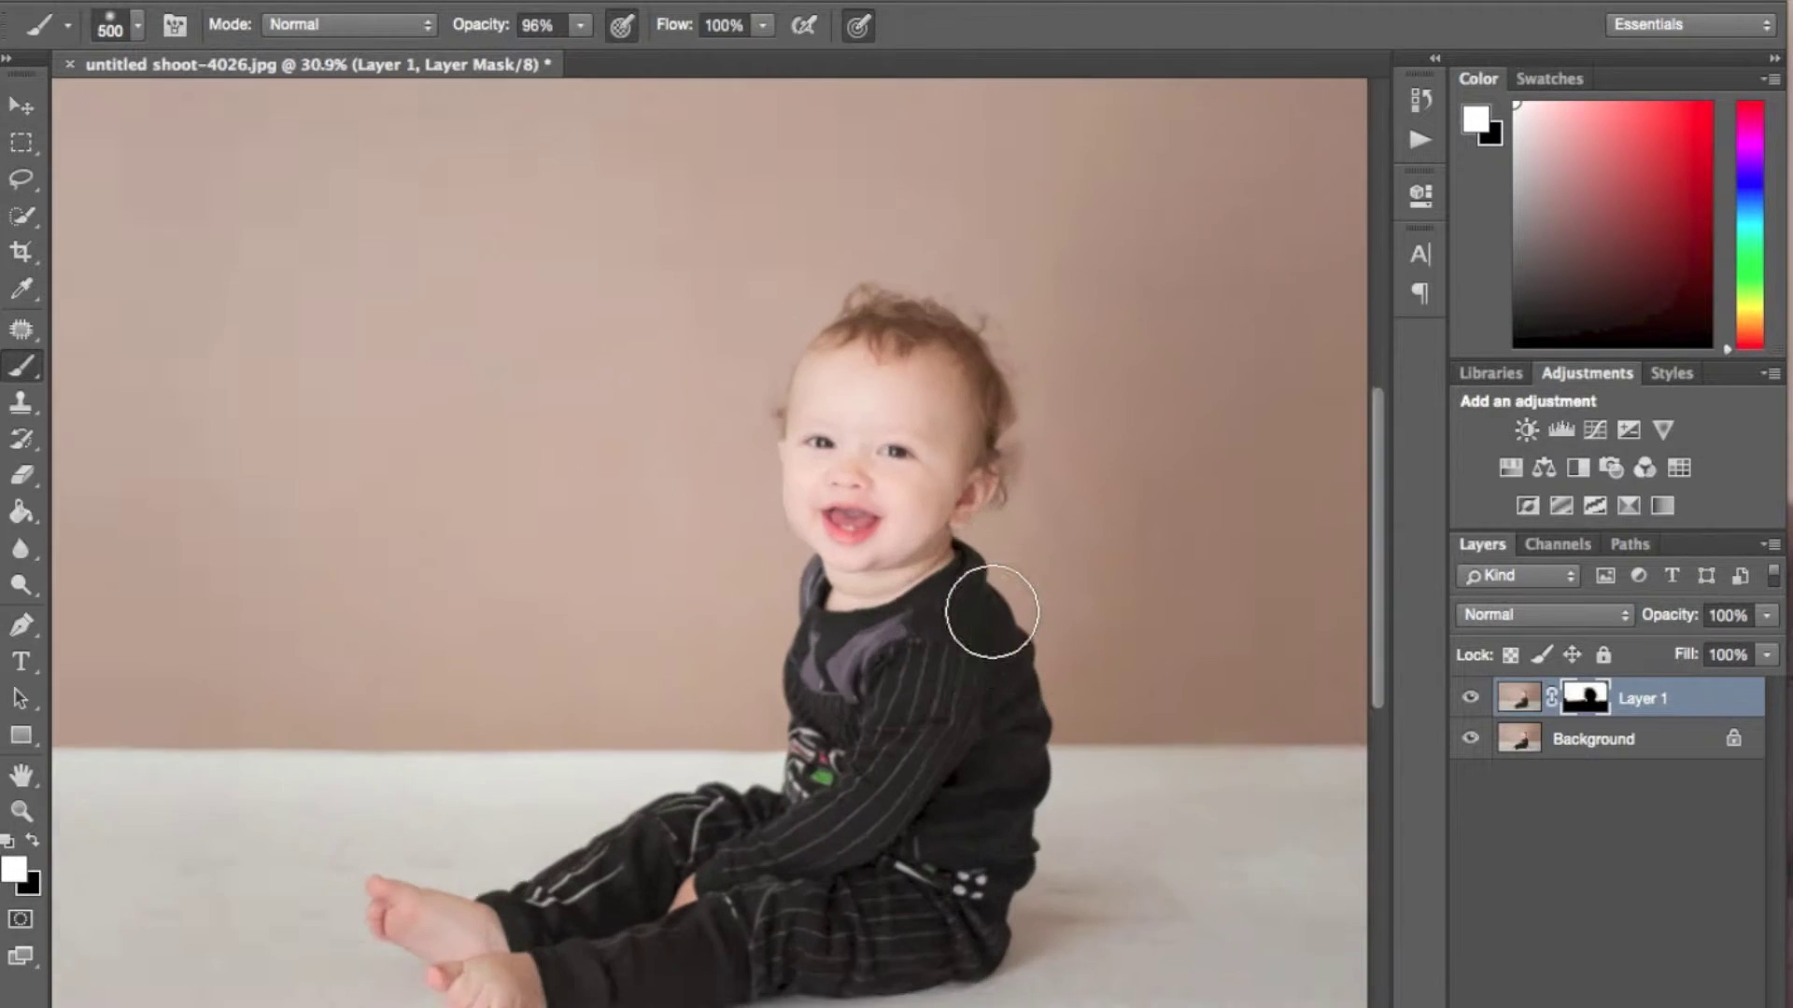
Step: Compare the backdrop with and without the masked blur on Layer 1 around the baby and along both sides of the image
click(1465, 710)
click(1465, 710)
scroll(922, 588, right, 5)
scroll(922, 588, up, 4)
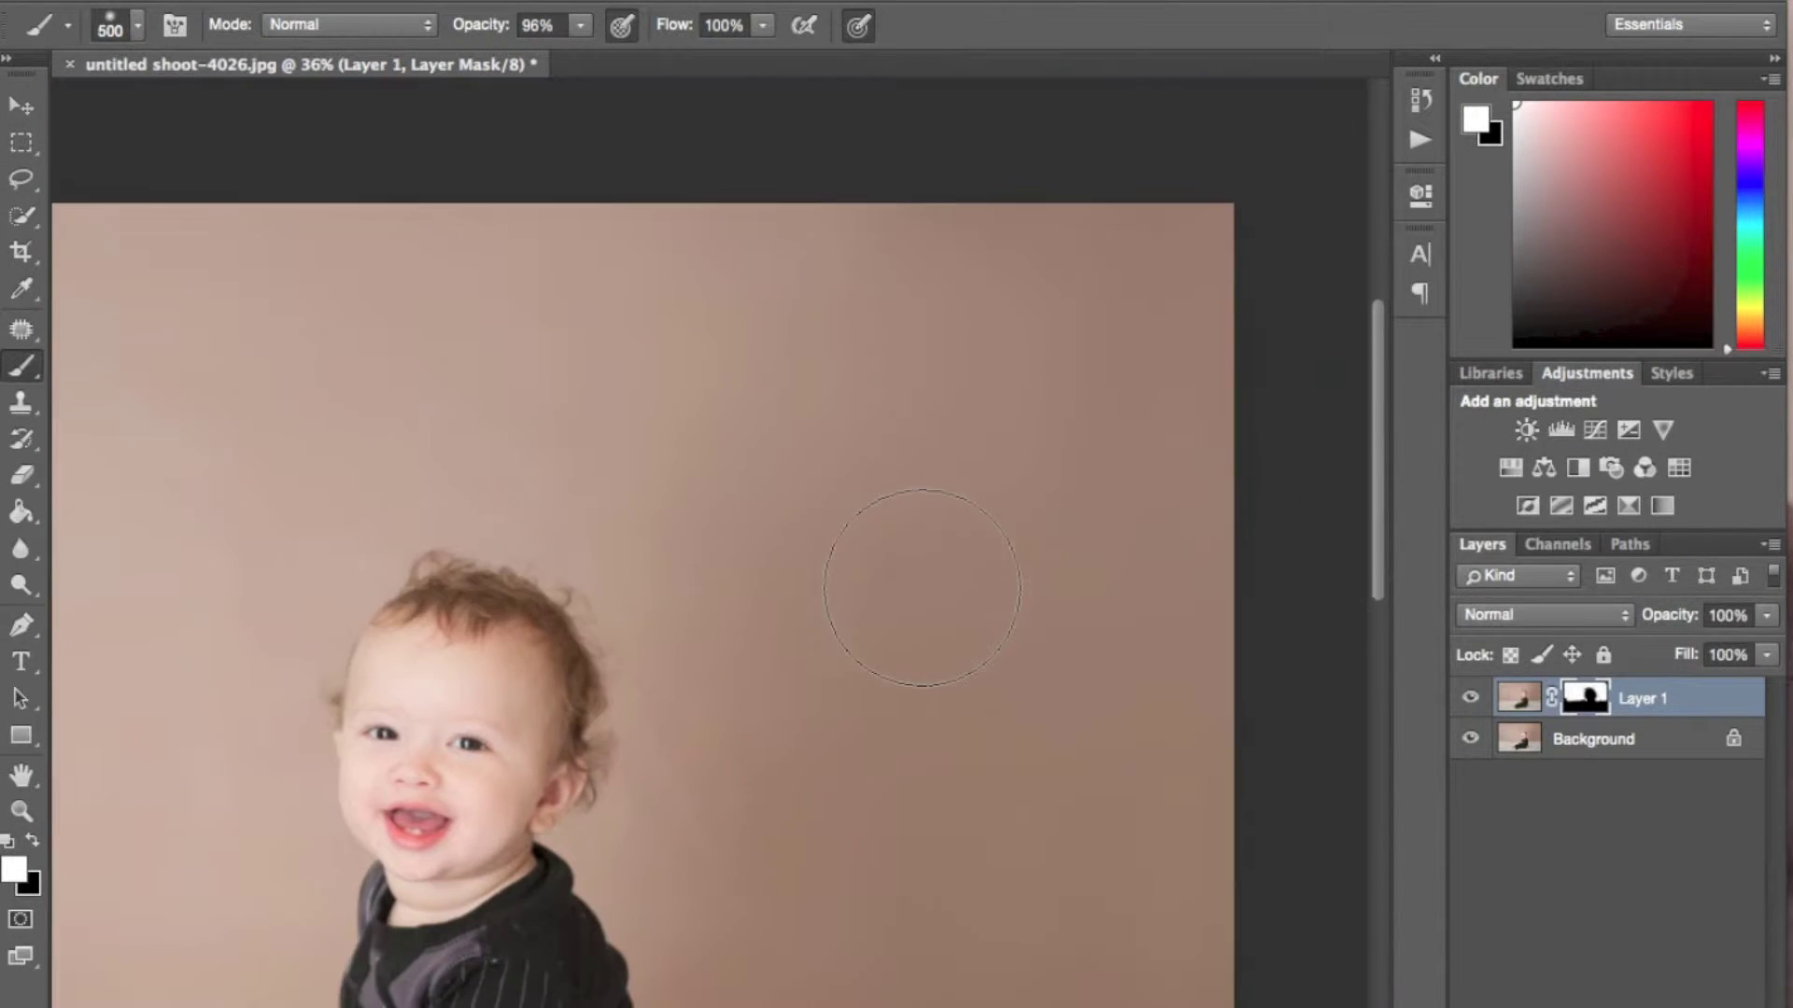
click(1464, 704)
click(1464, 704)
scroll(1092, 610, left, 15)
scroll(1092, 610, down, 2)
click(1471, 702)
click(1471, 703)
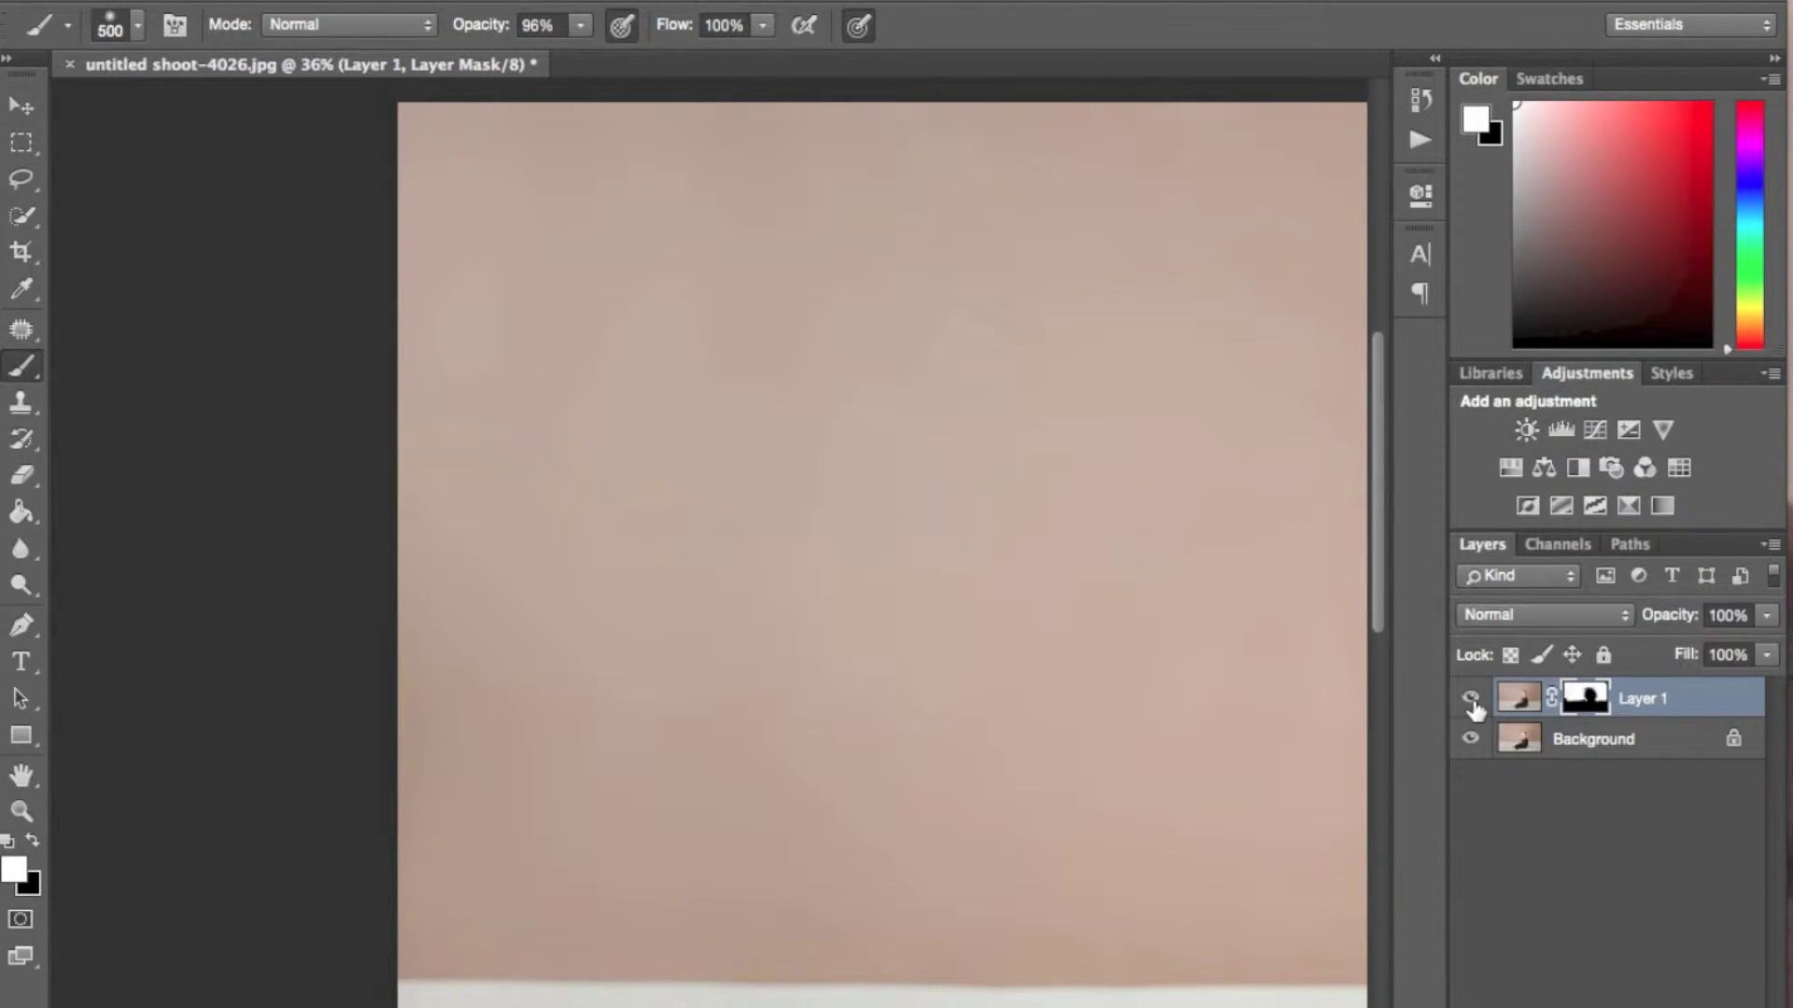
scroll(1211, 651, down, 4)
scroll(974, 736, down, 4)
scroll(974, 736, up, 1)
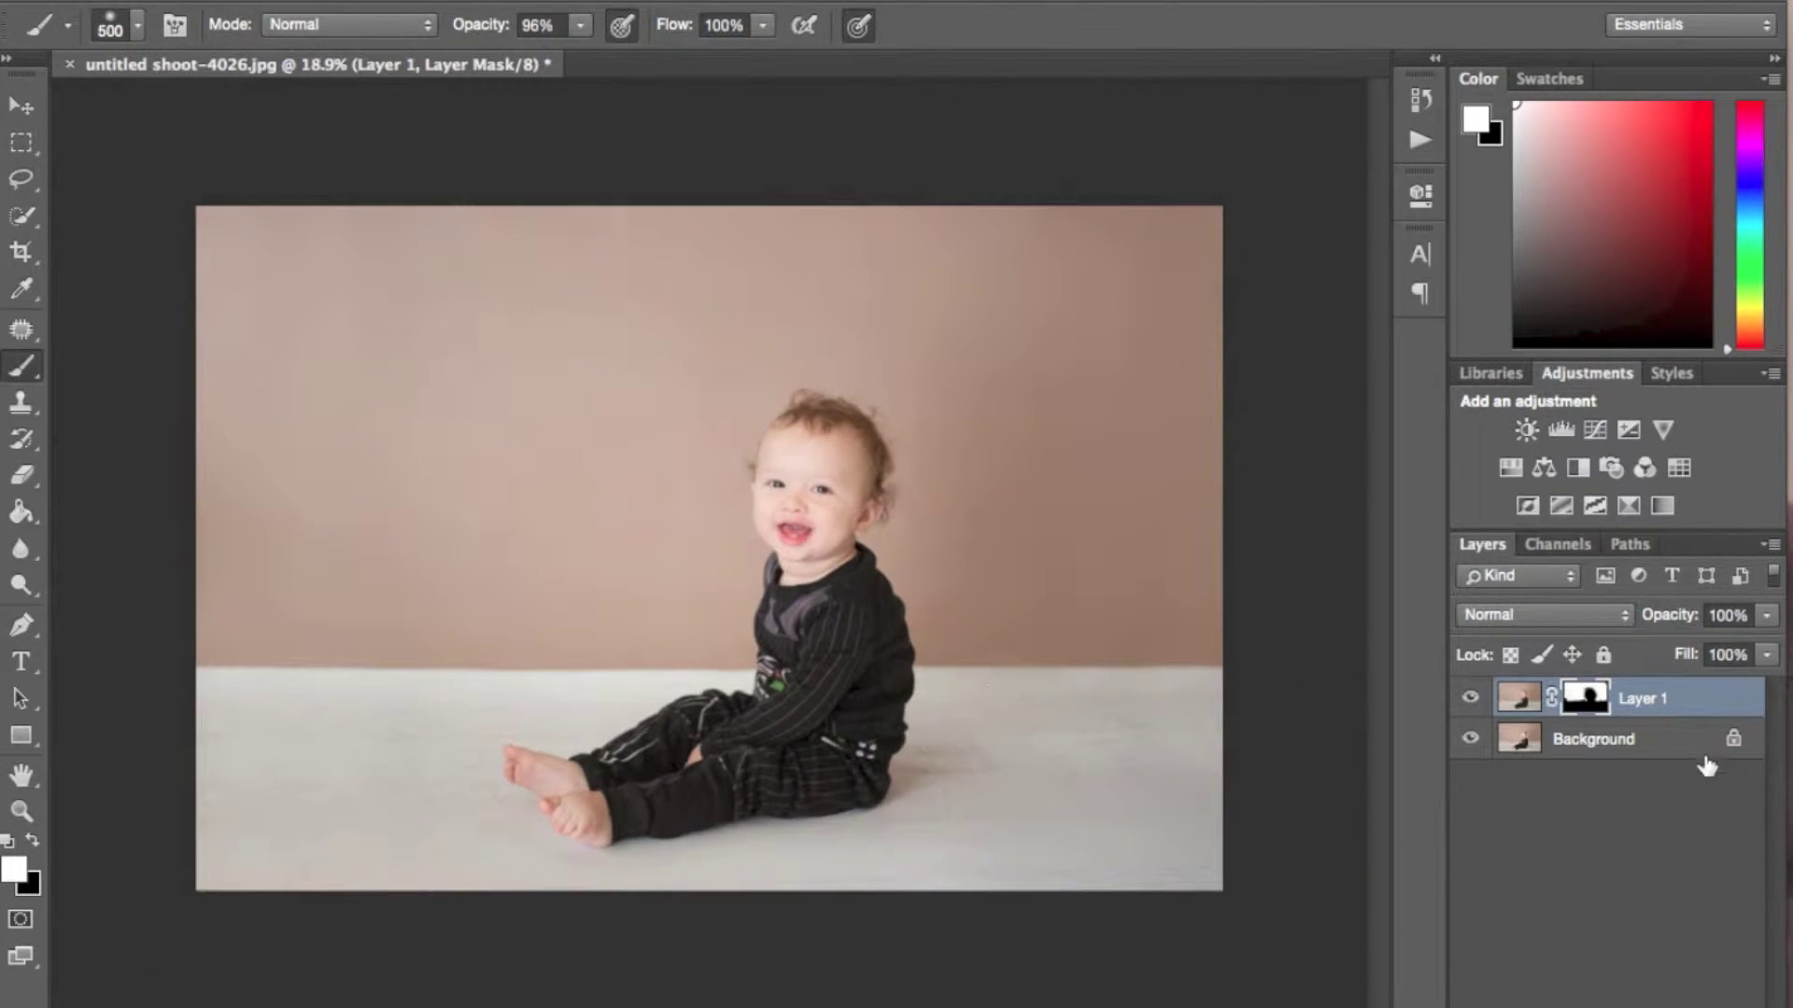
Step: Flatten the image and save a history snapshot of the flattened result
right_click(1641, 744)
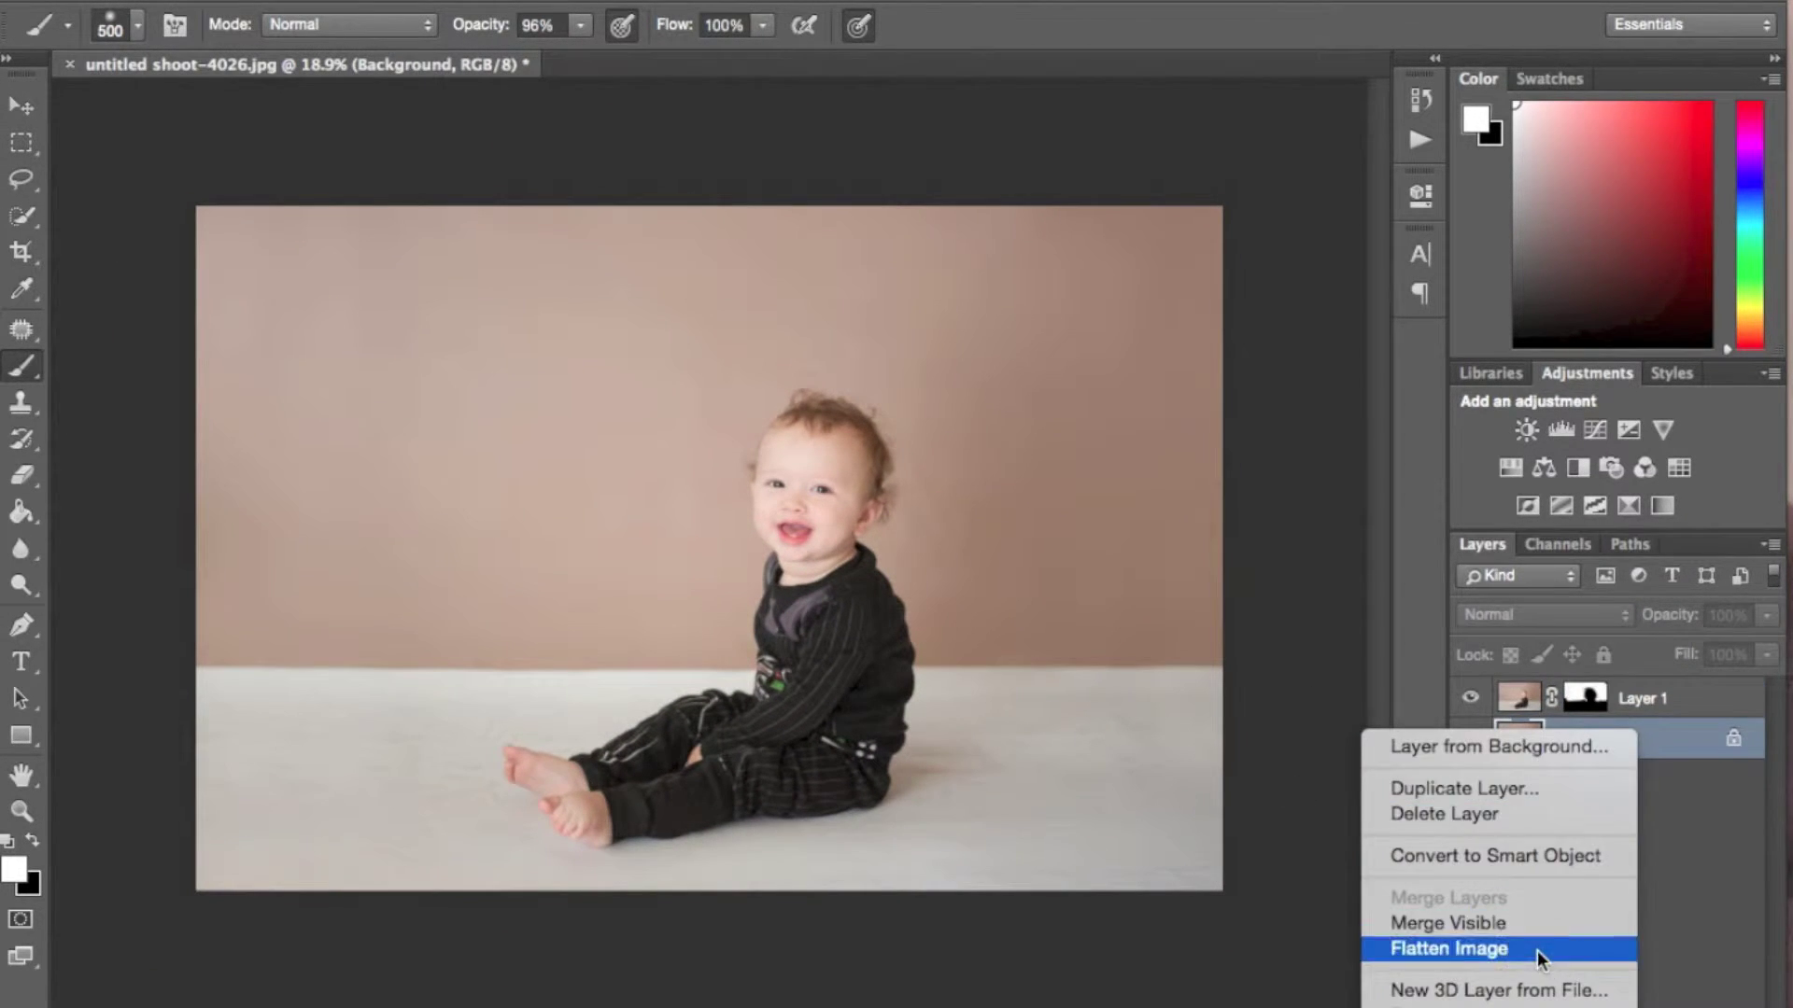
click(1537, 951)
click(1419, 99)
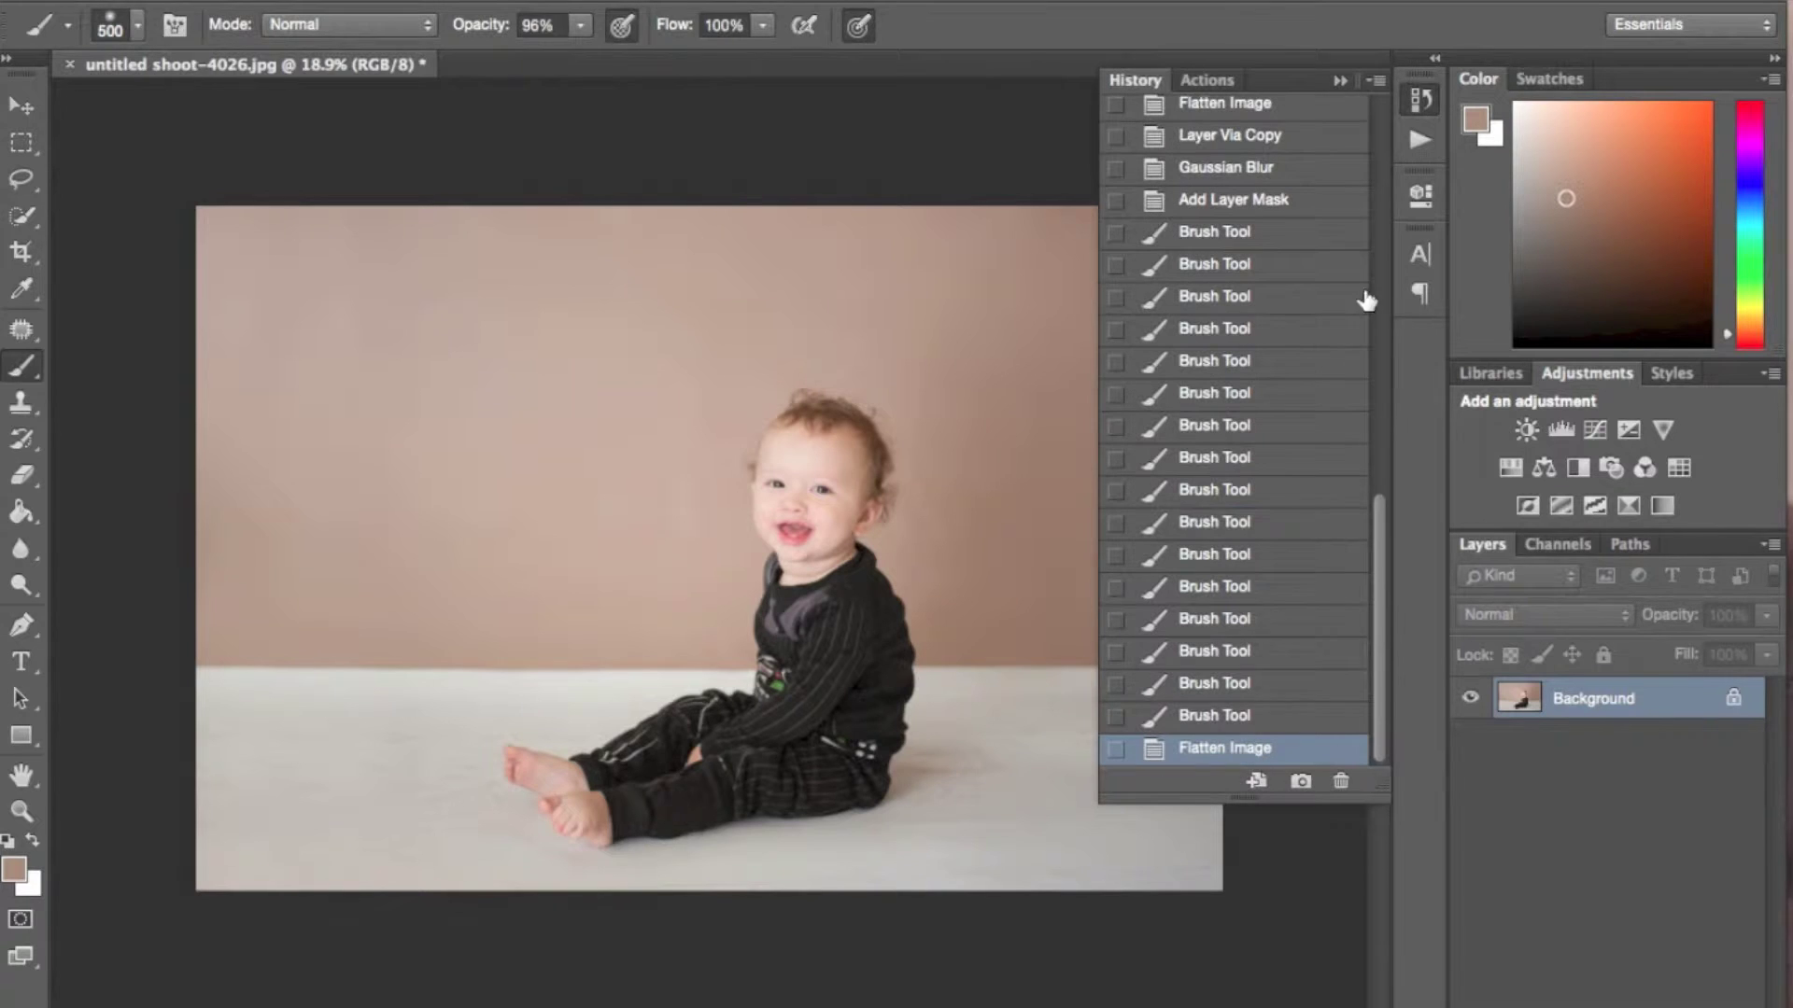
click(1299, 780)
Step: Compare the original opening state of untitled shoot-4026.jpg with Snapshot 1 in the history
scroll(1277, 359, up, 15)
click(1275, 116)
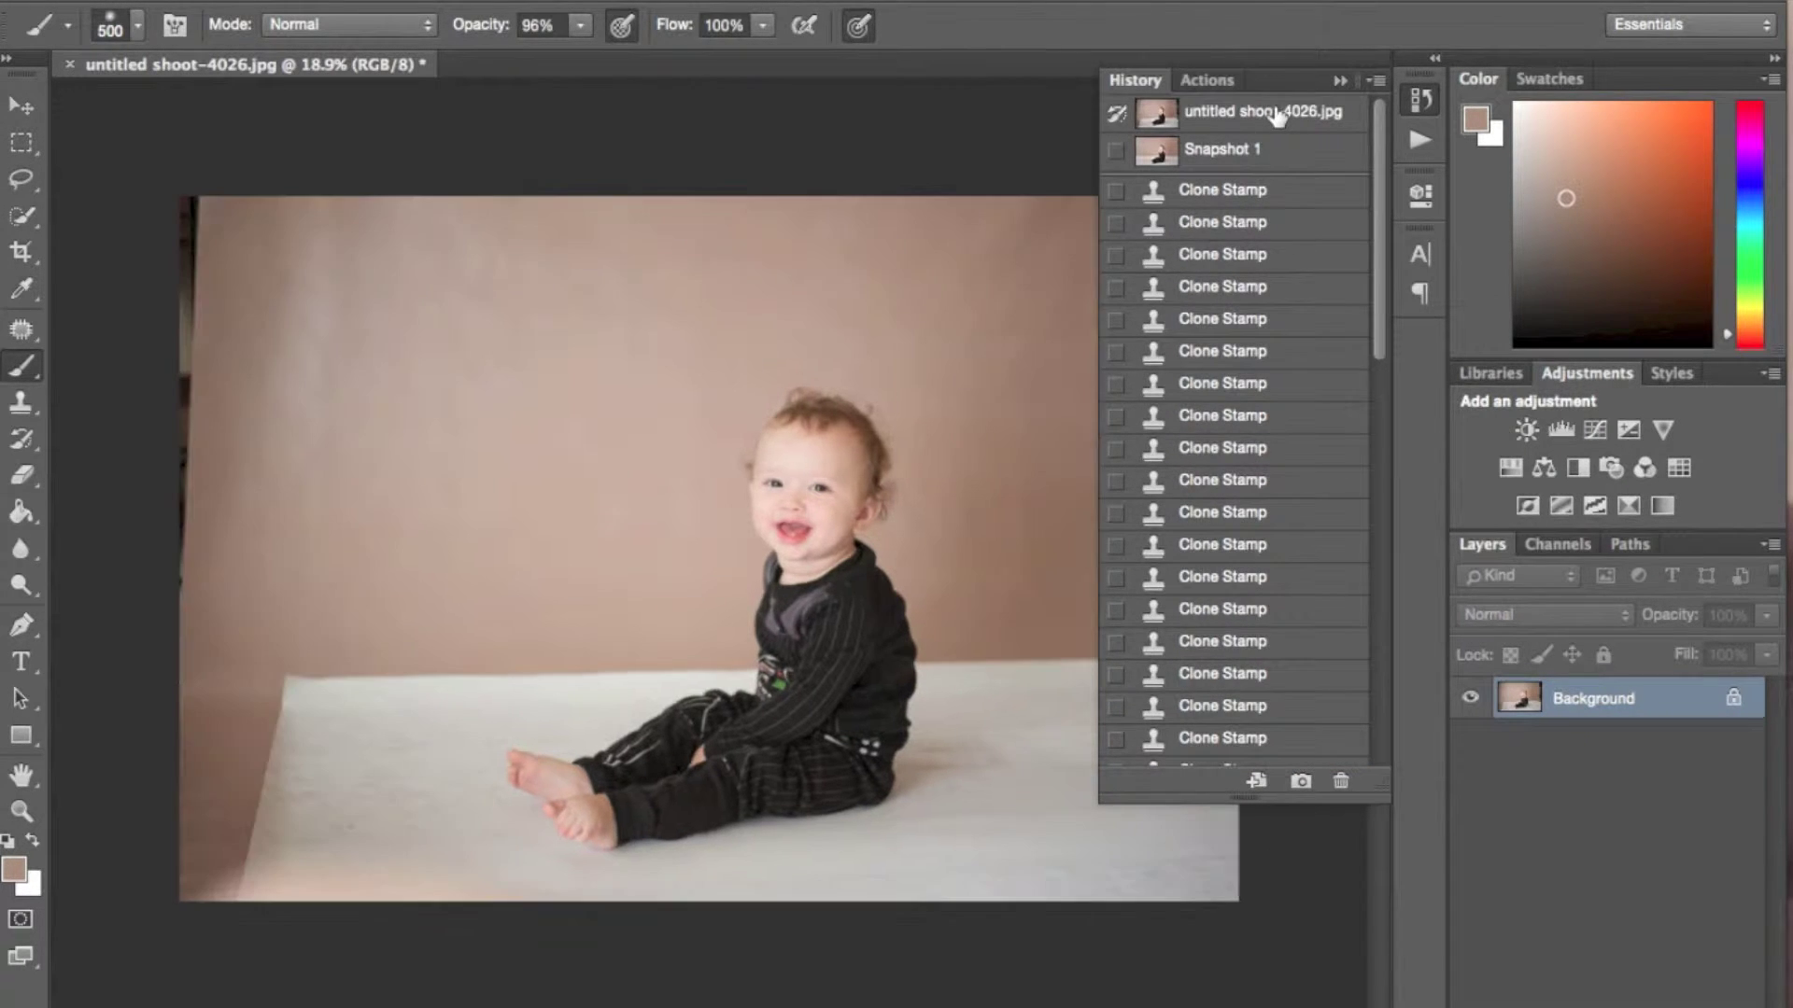
click(1276, 157)
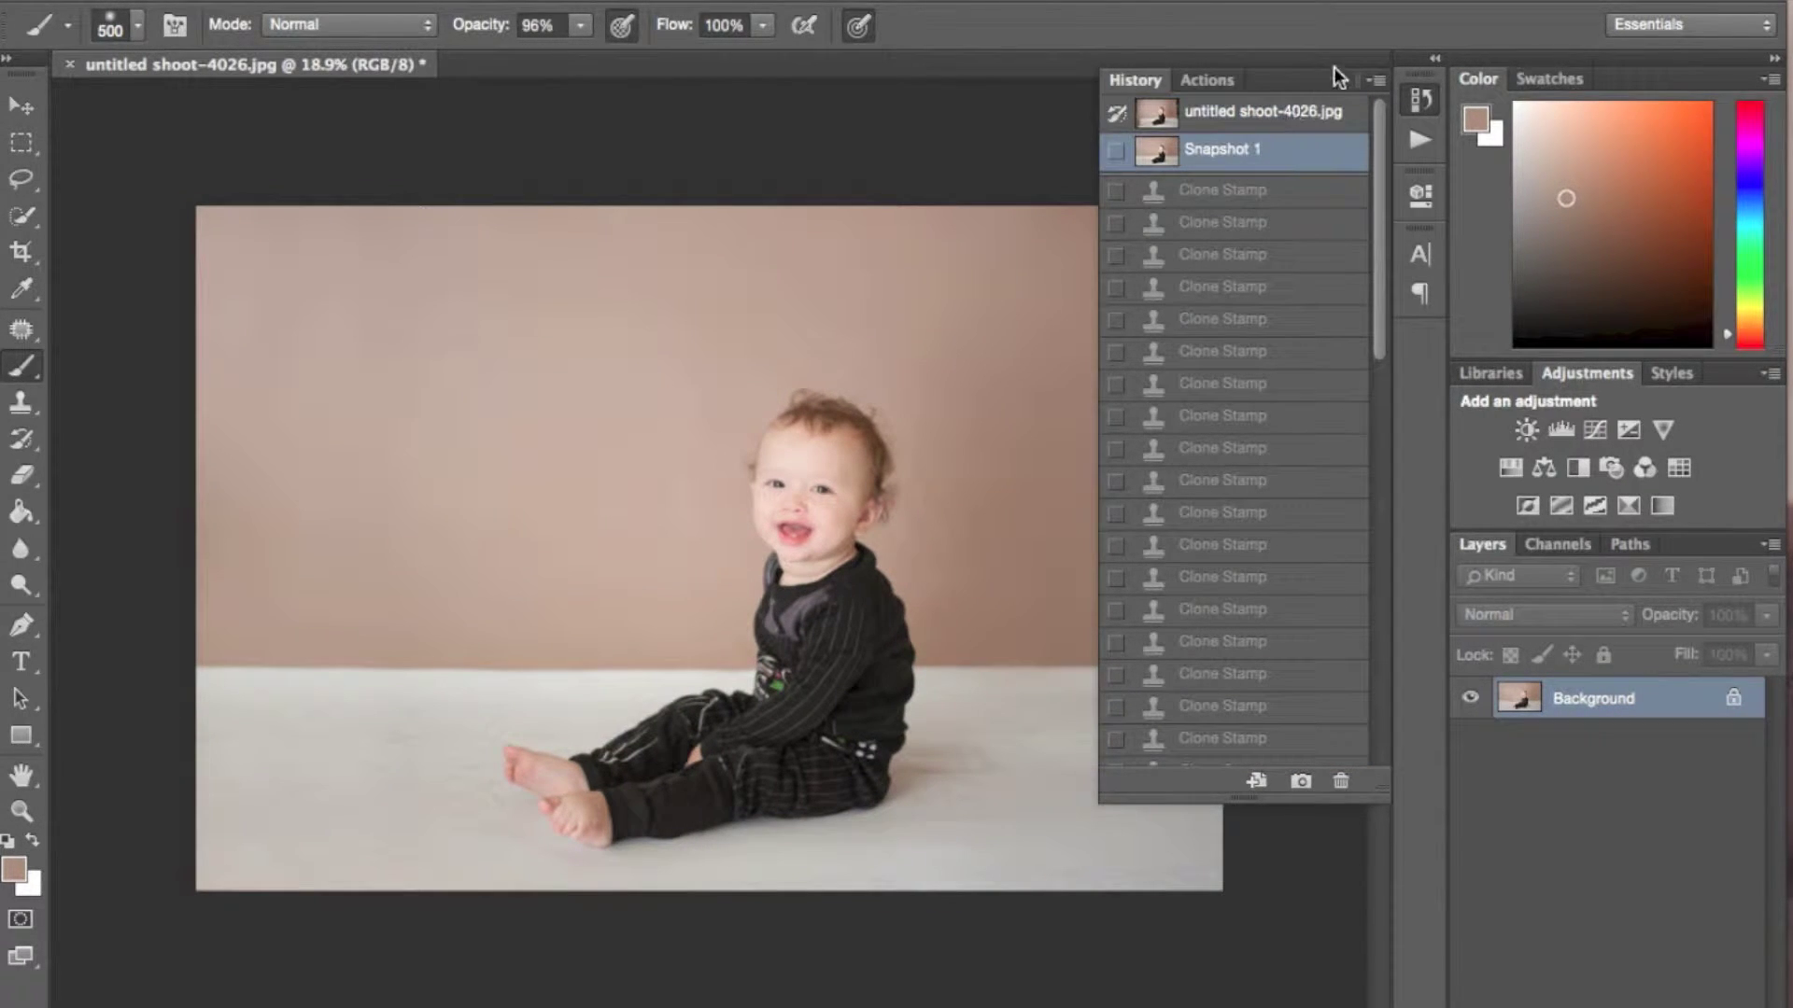
Step: Run the BASE: Light and Airy action from the PTM Grace Collection and lower its layer group's opacity to 28%
click(1208, 80)
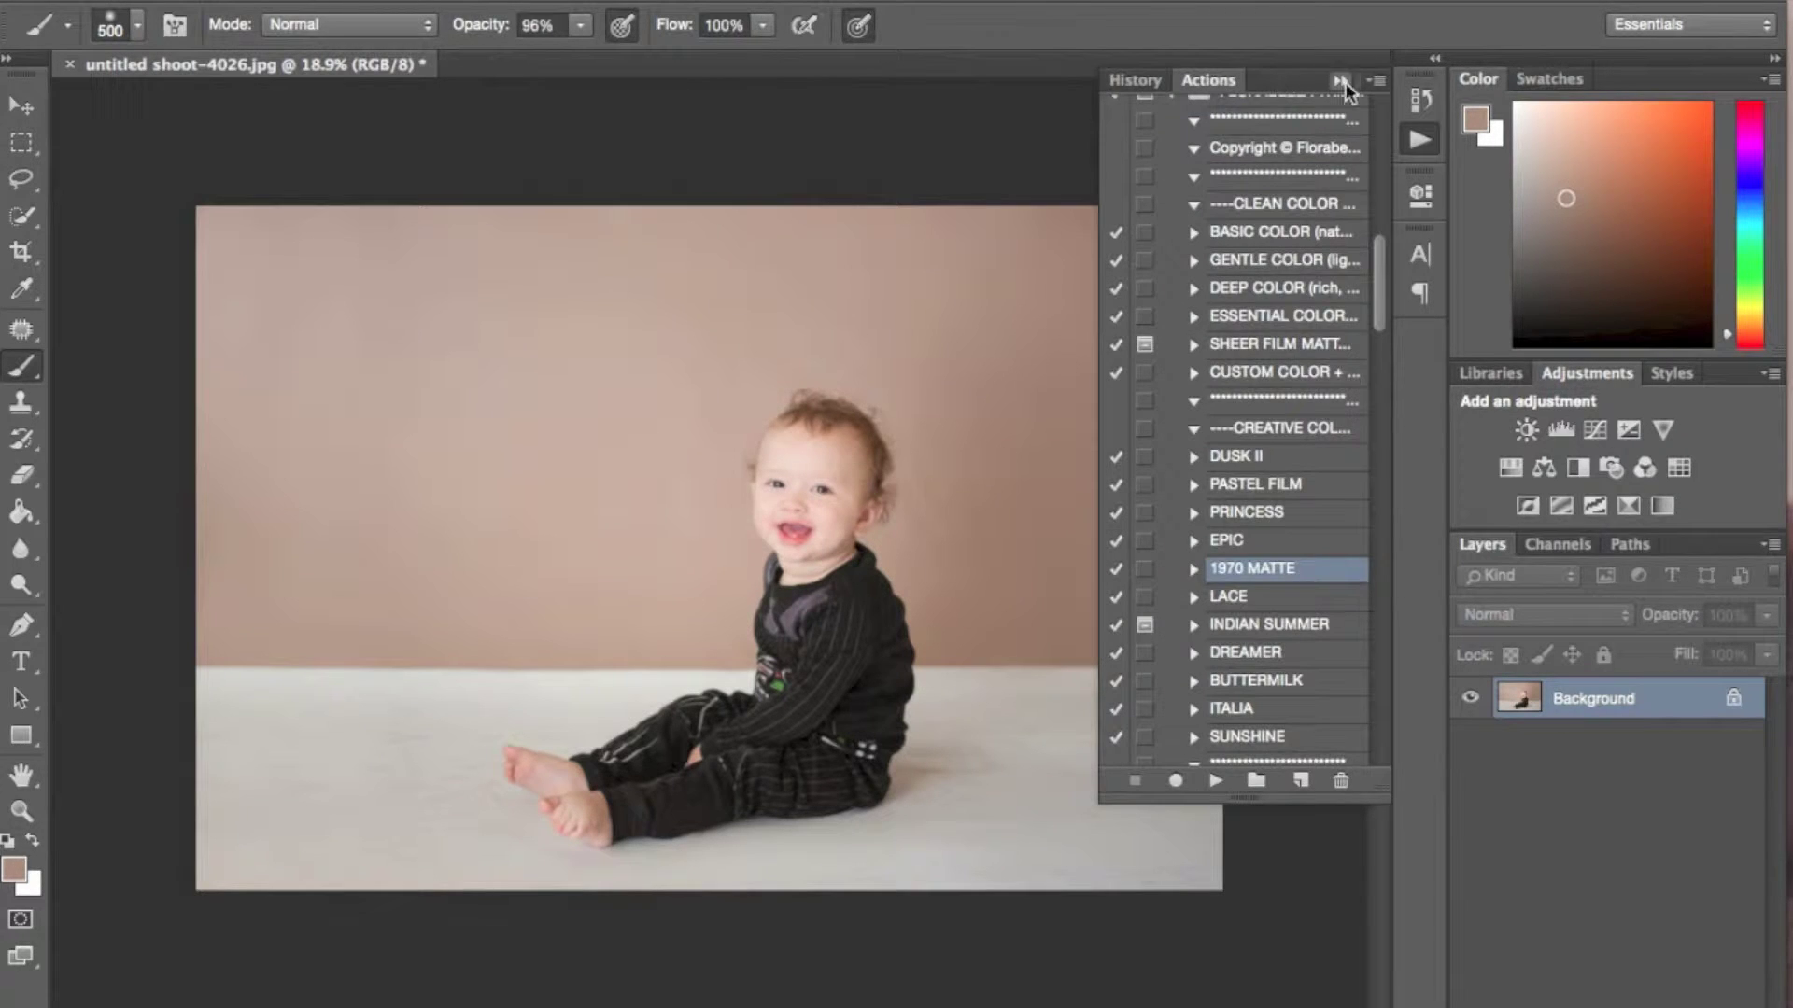
scroll(1314, 357, up, 2)
scroll(1314, 358, up, 10)
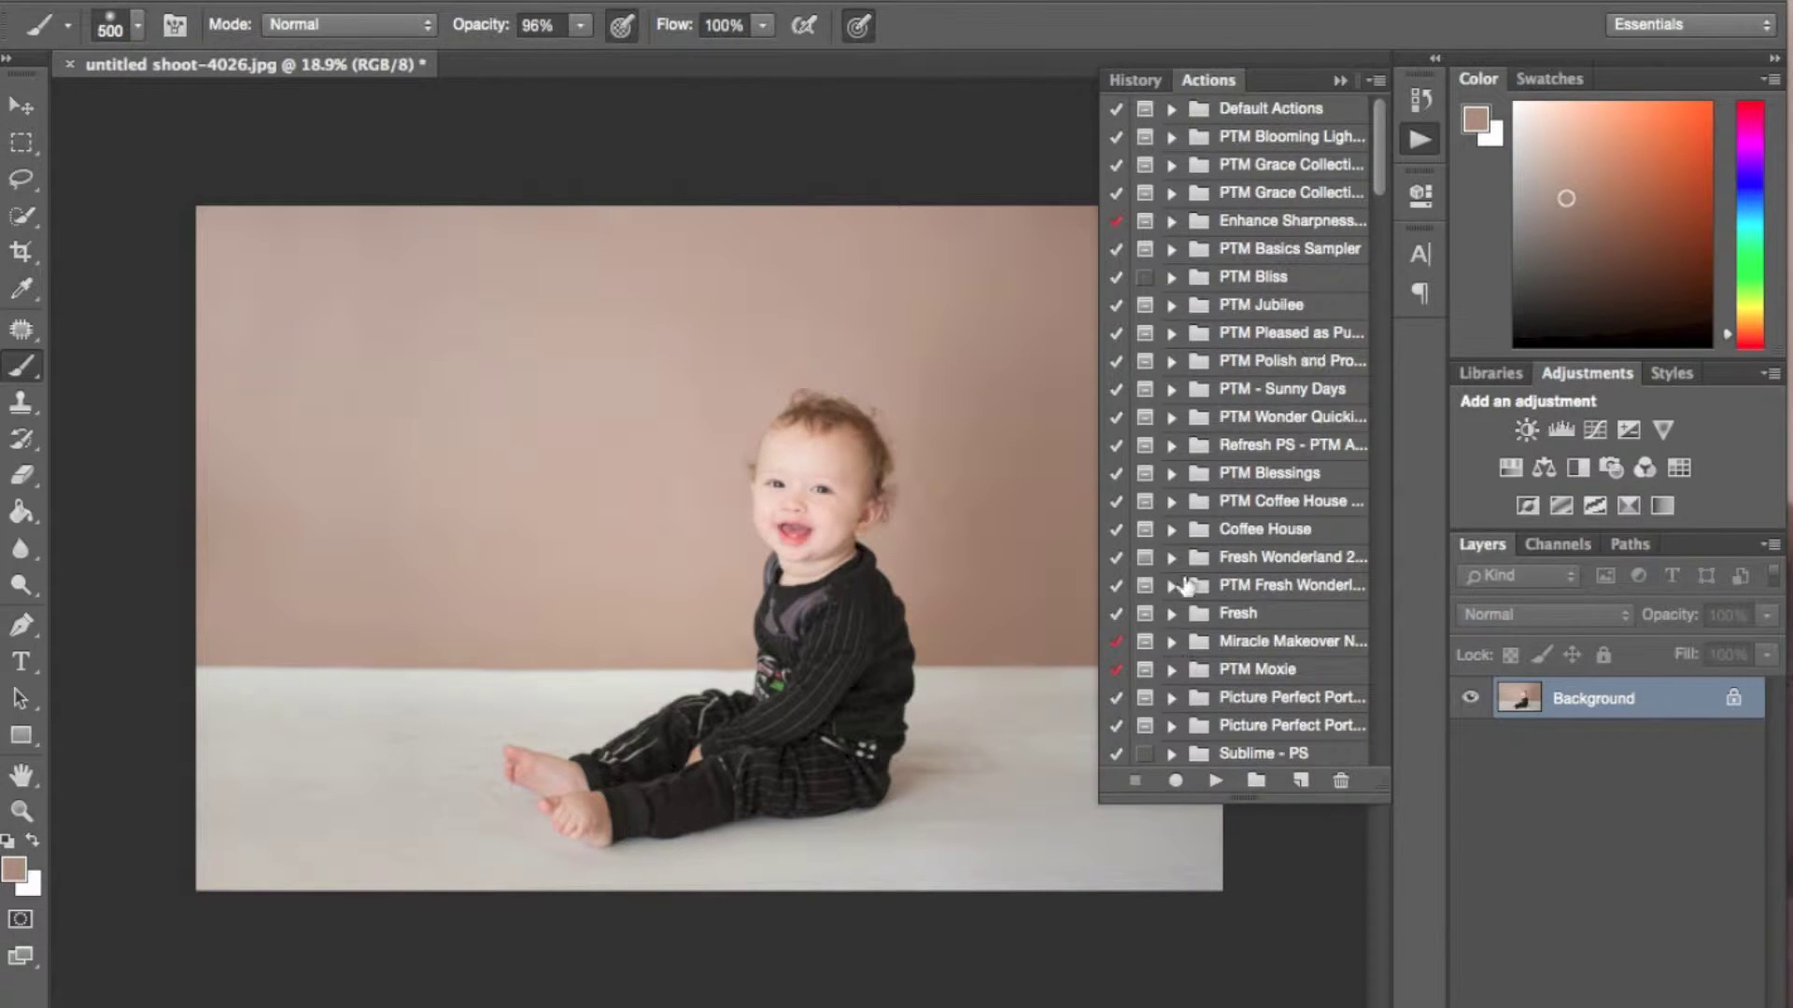
scroll(1190, 696, down, 5)
scroll(1184, 699, down, 4)
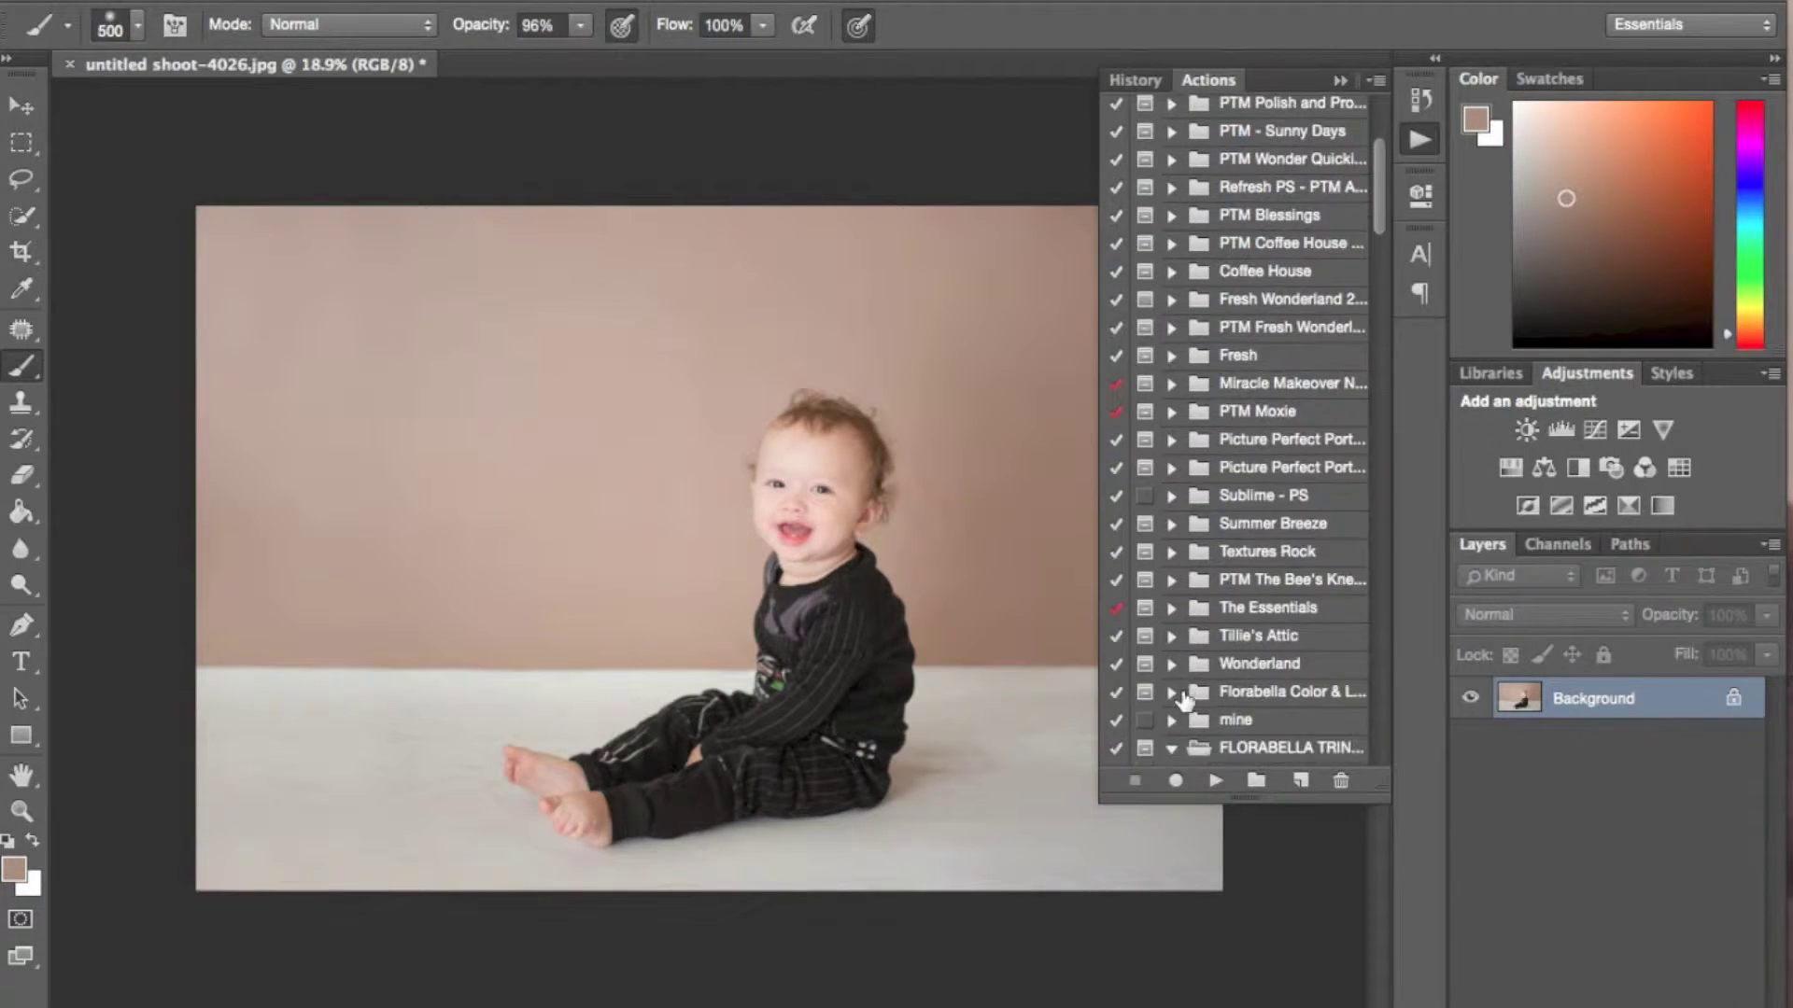
scroll(1208, 586, up, 9)
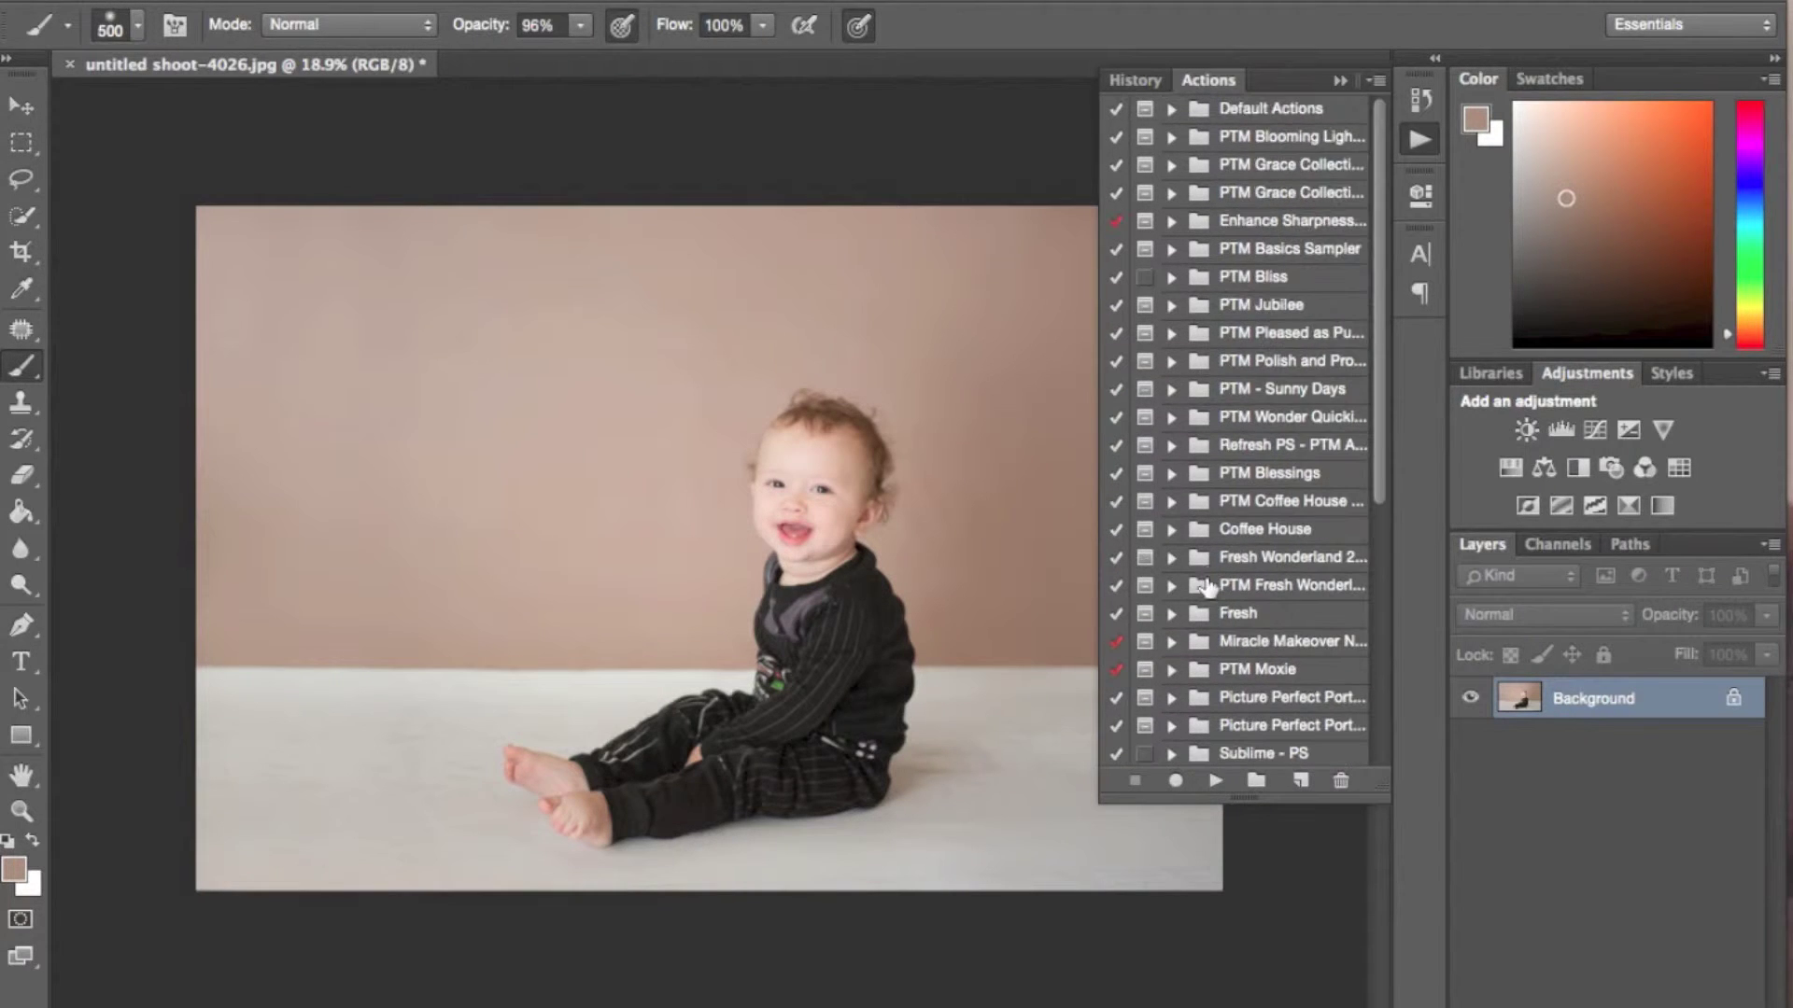
click(1171, 165)
click(1264, 224)
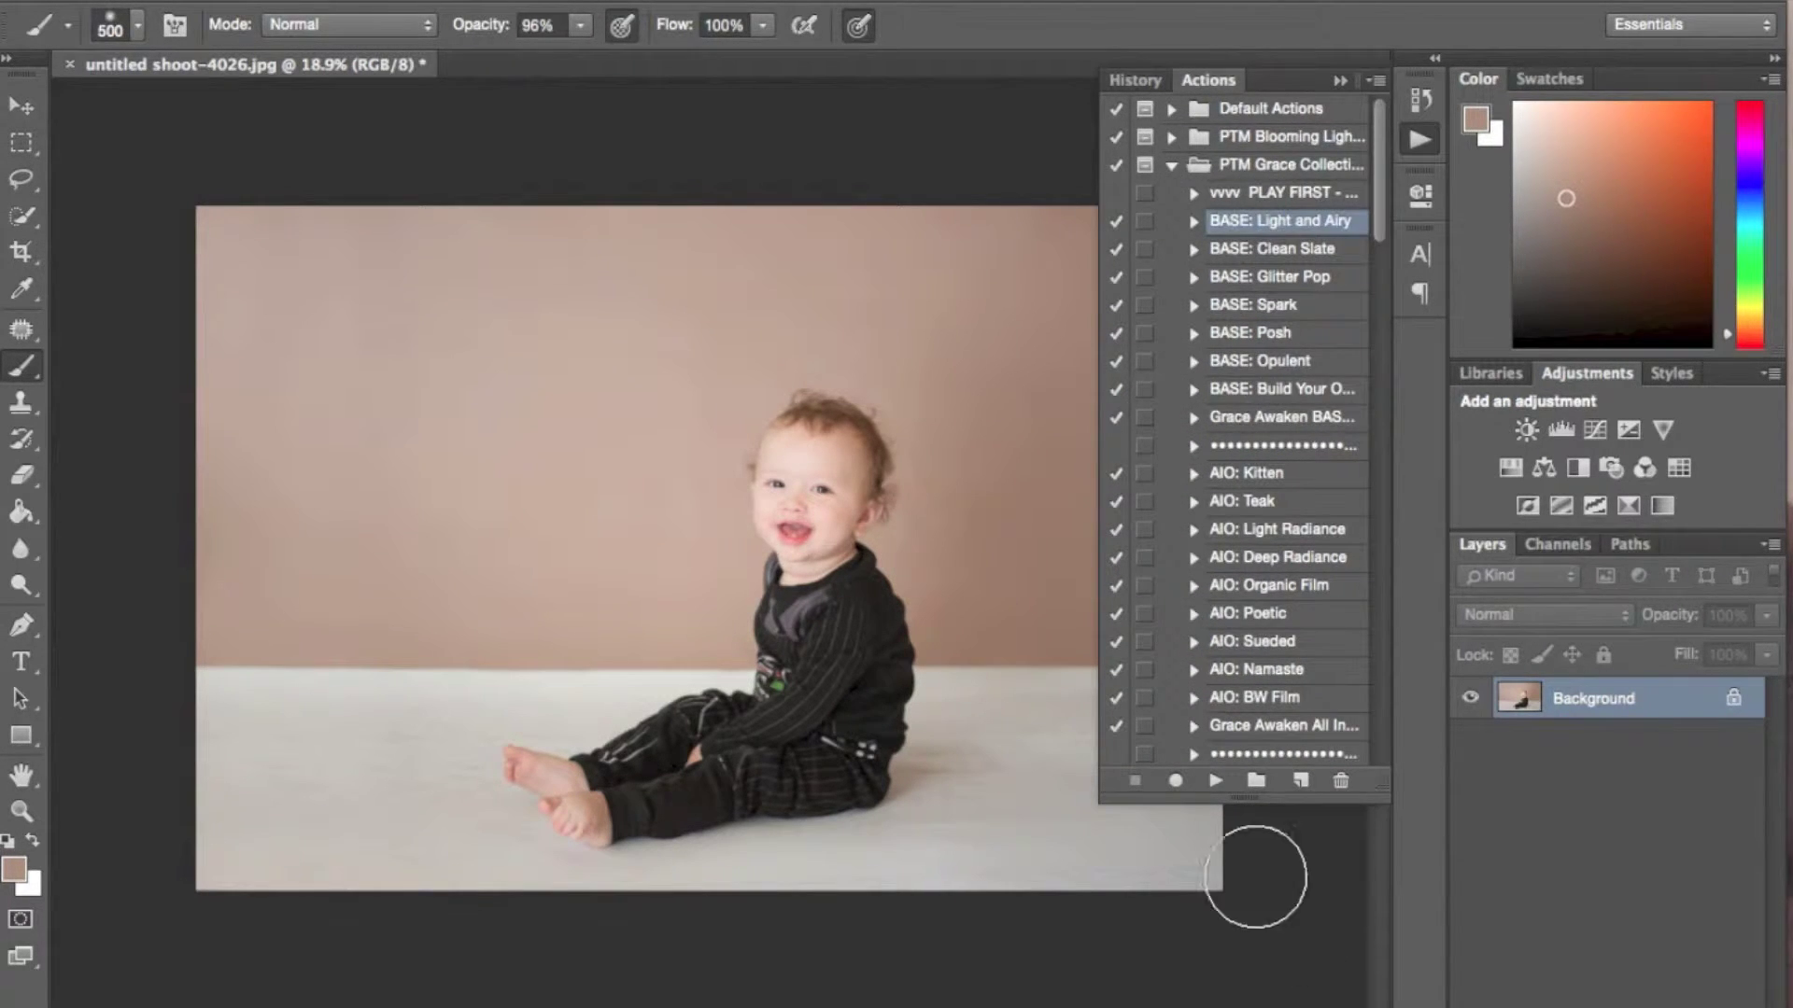
click(1214, 781)
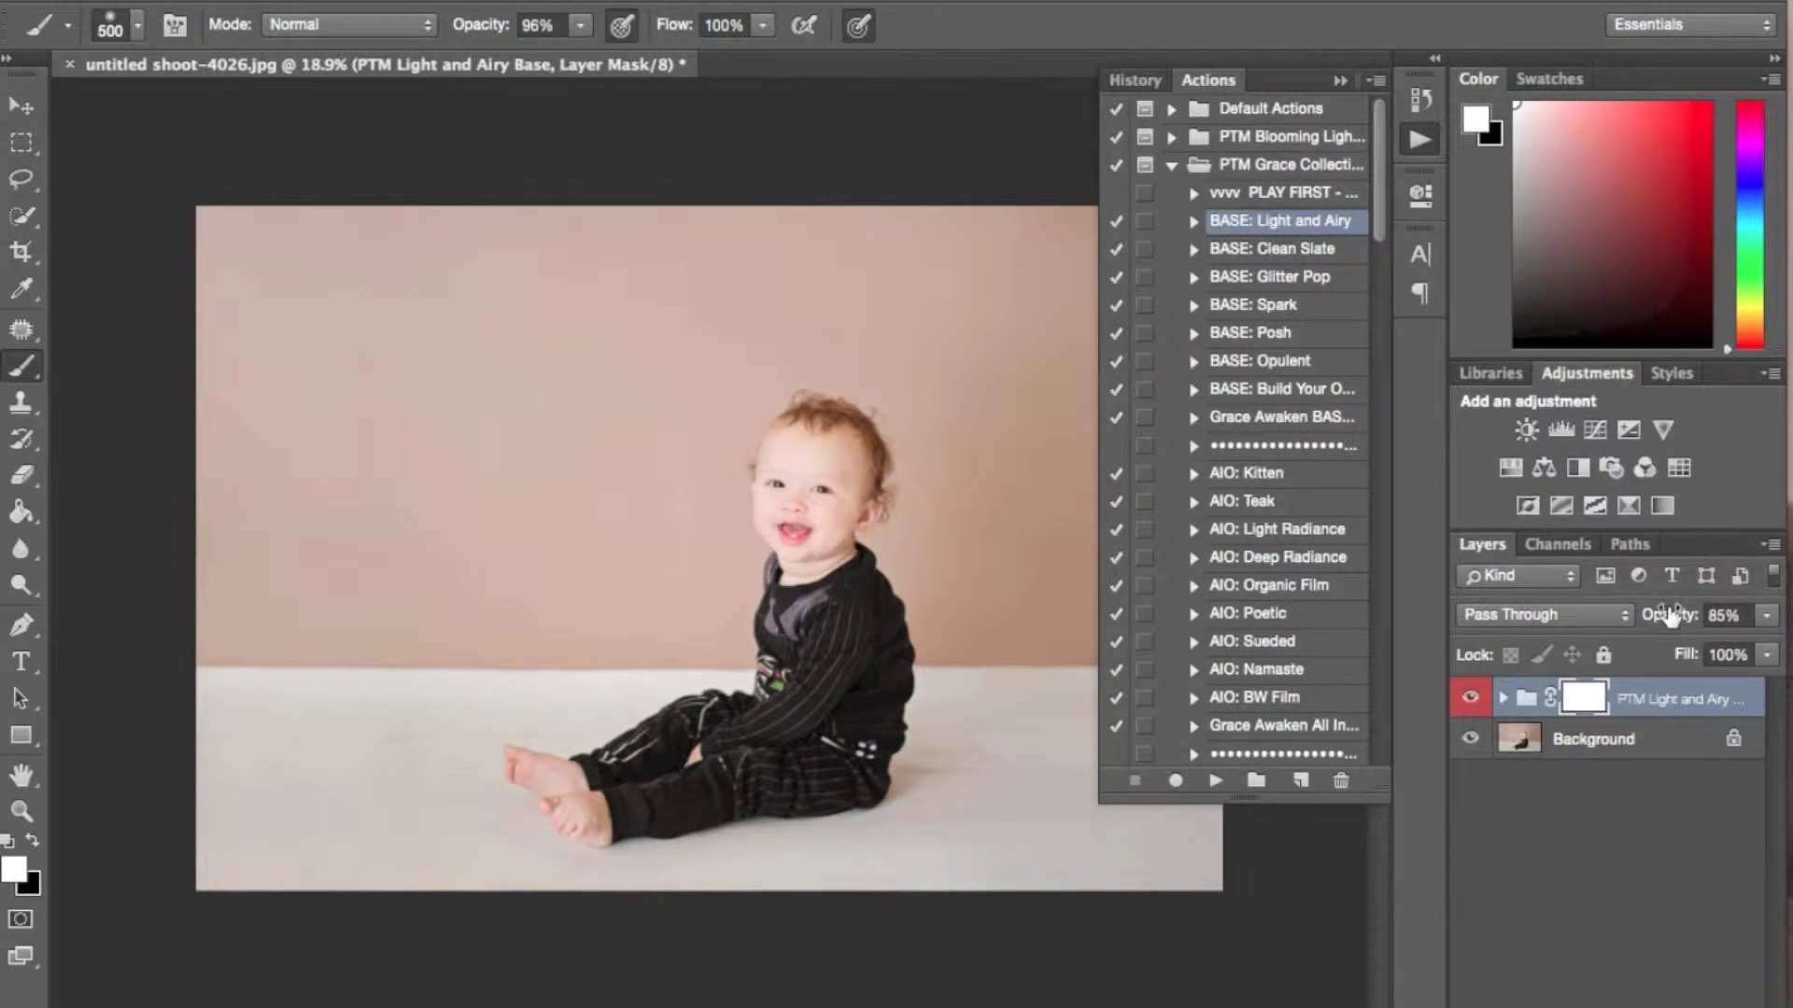
drag(1671, 615, 1596, 616)
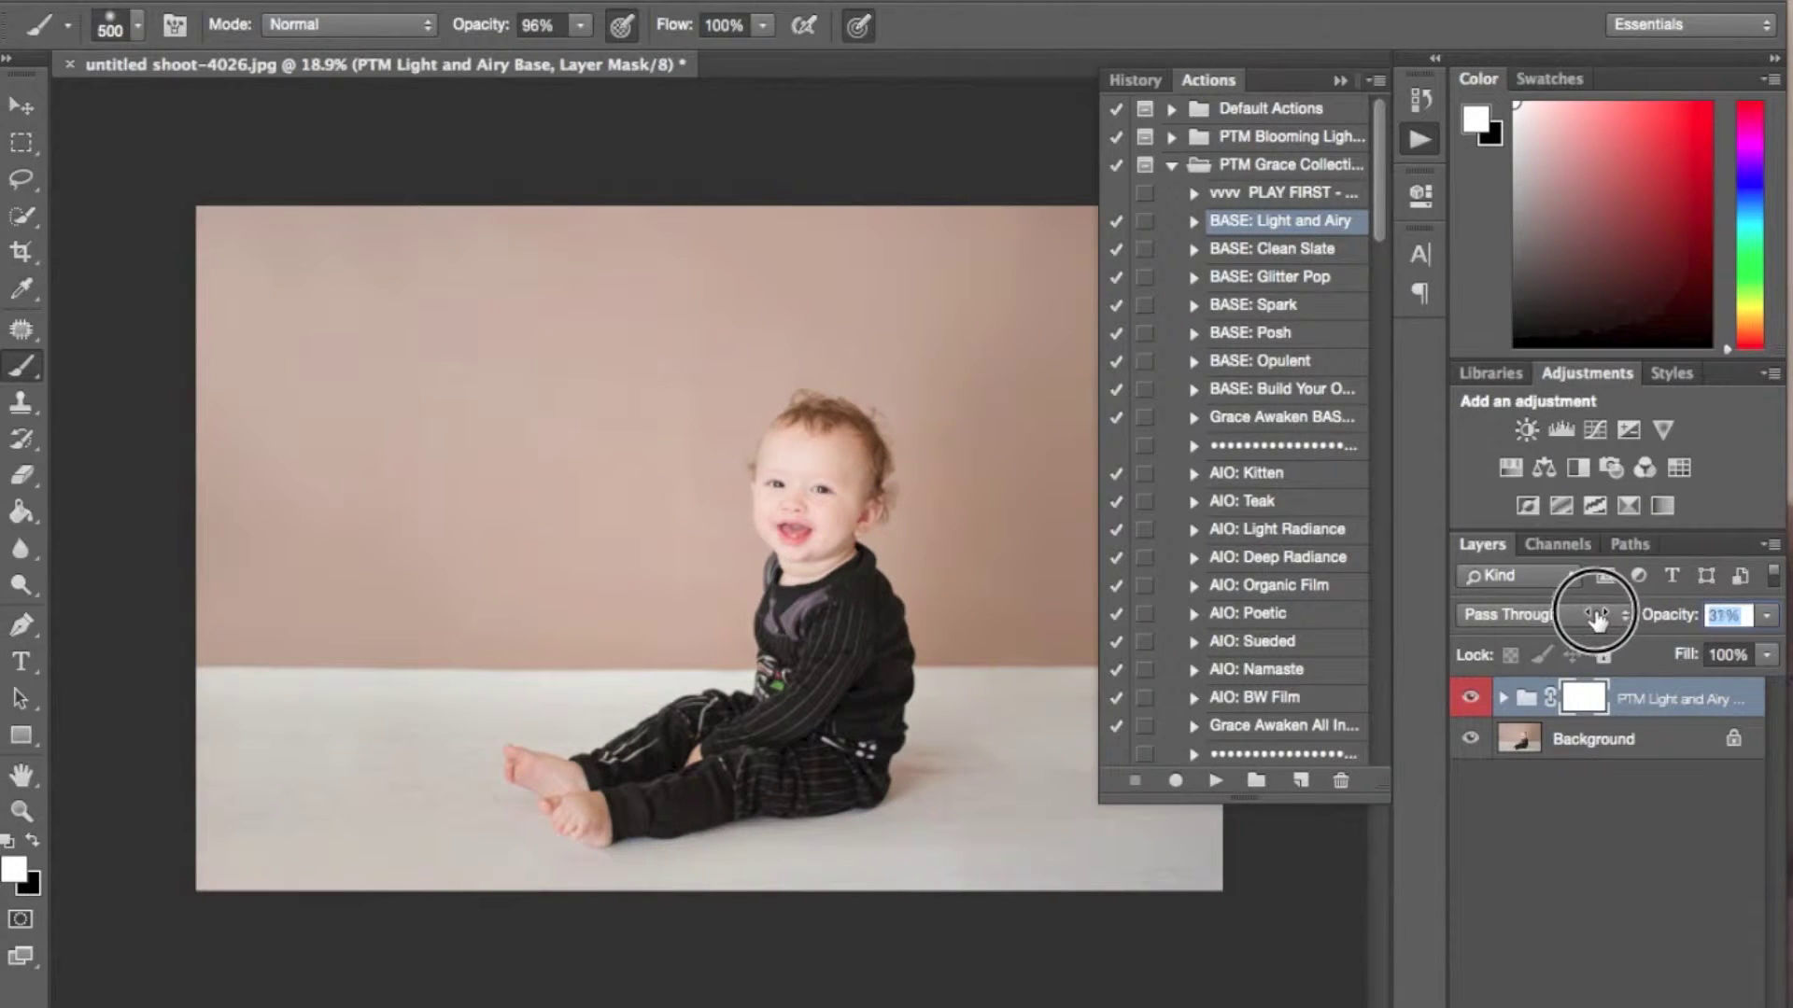
Step: Paint black over the baby on the Lighten layer's mask inside the Light and Airy group with a 1000 px brush
click(1495, 698)
scroll(1480, 878, down, 5)
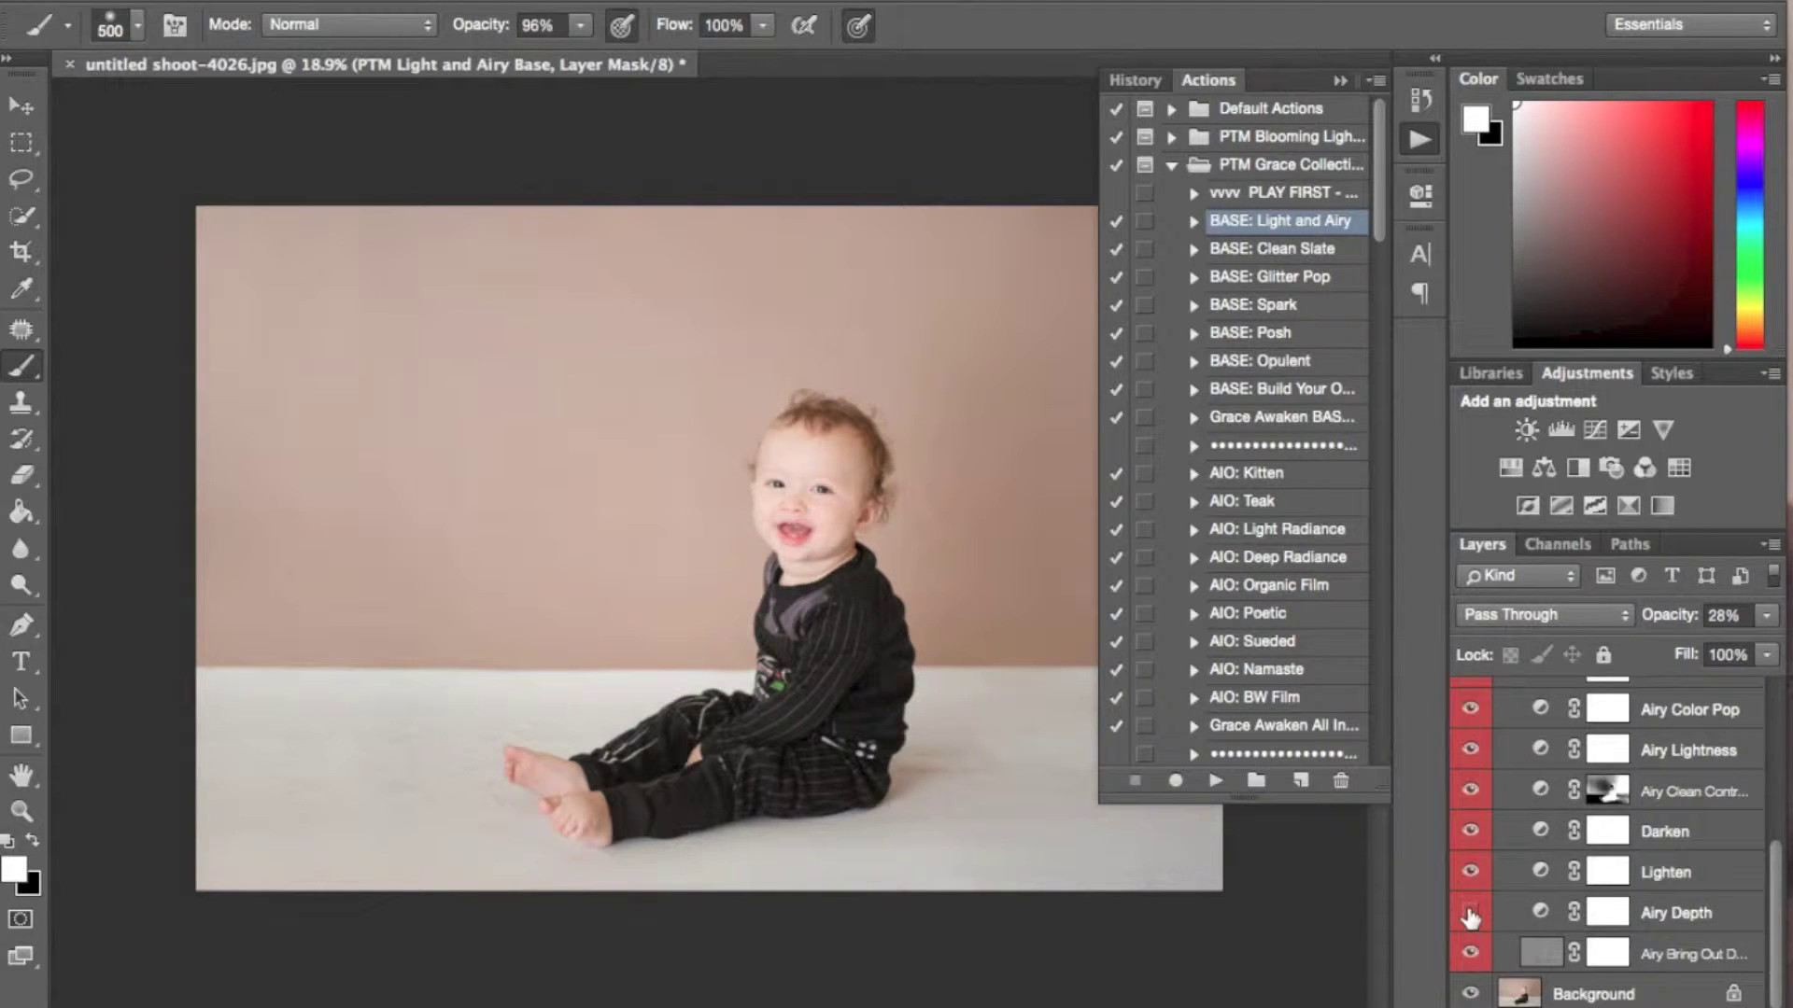
scroll(1470, 910, up, 3)
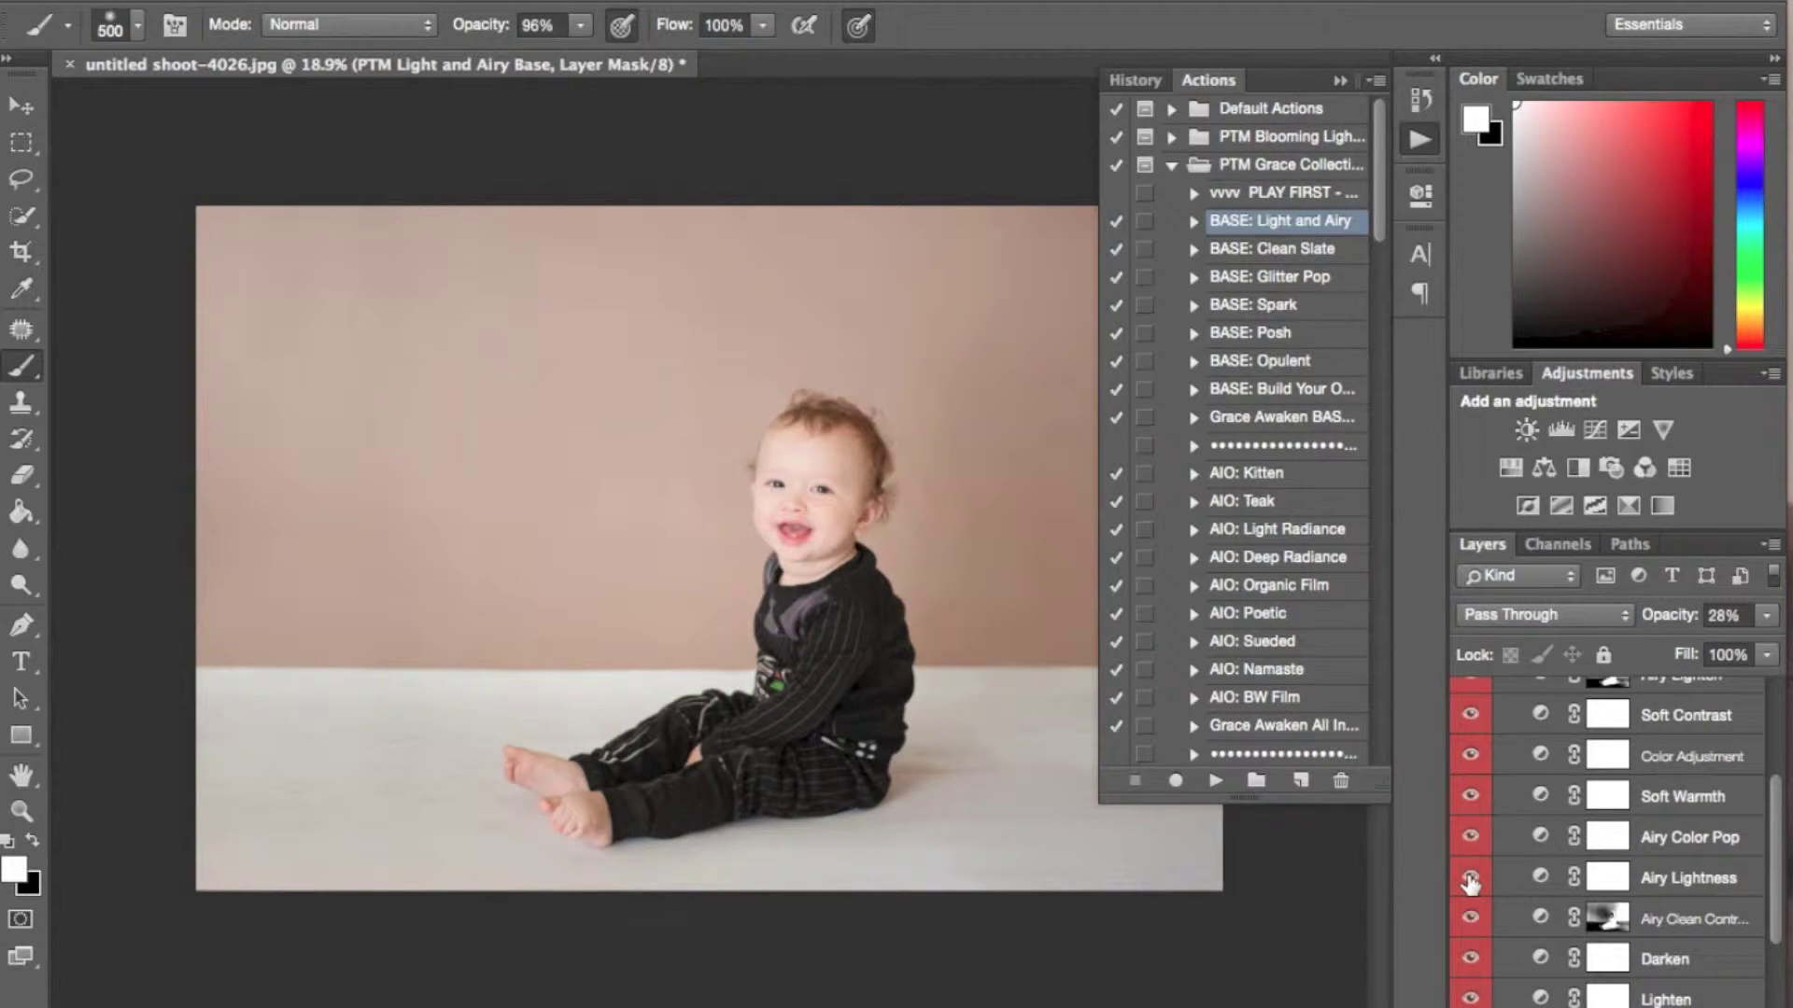
scroll(1618, 876, down, 3)
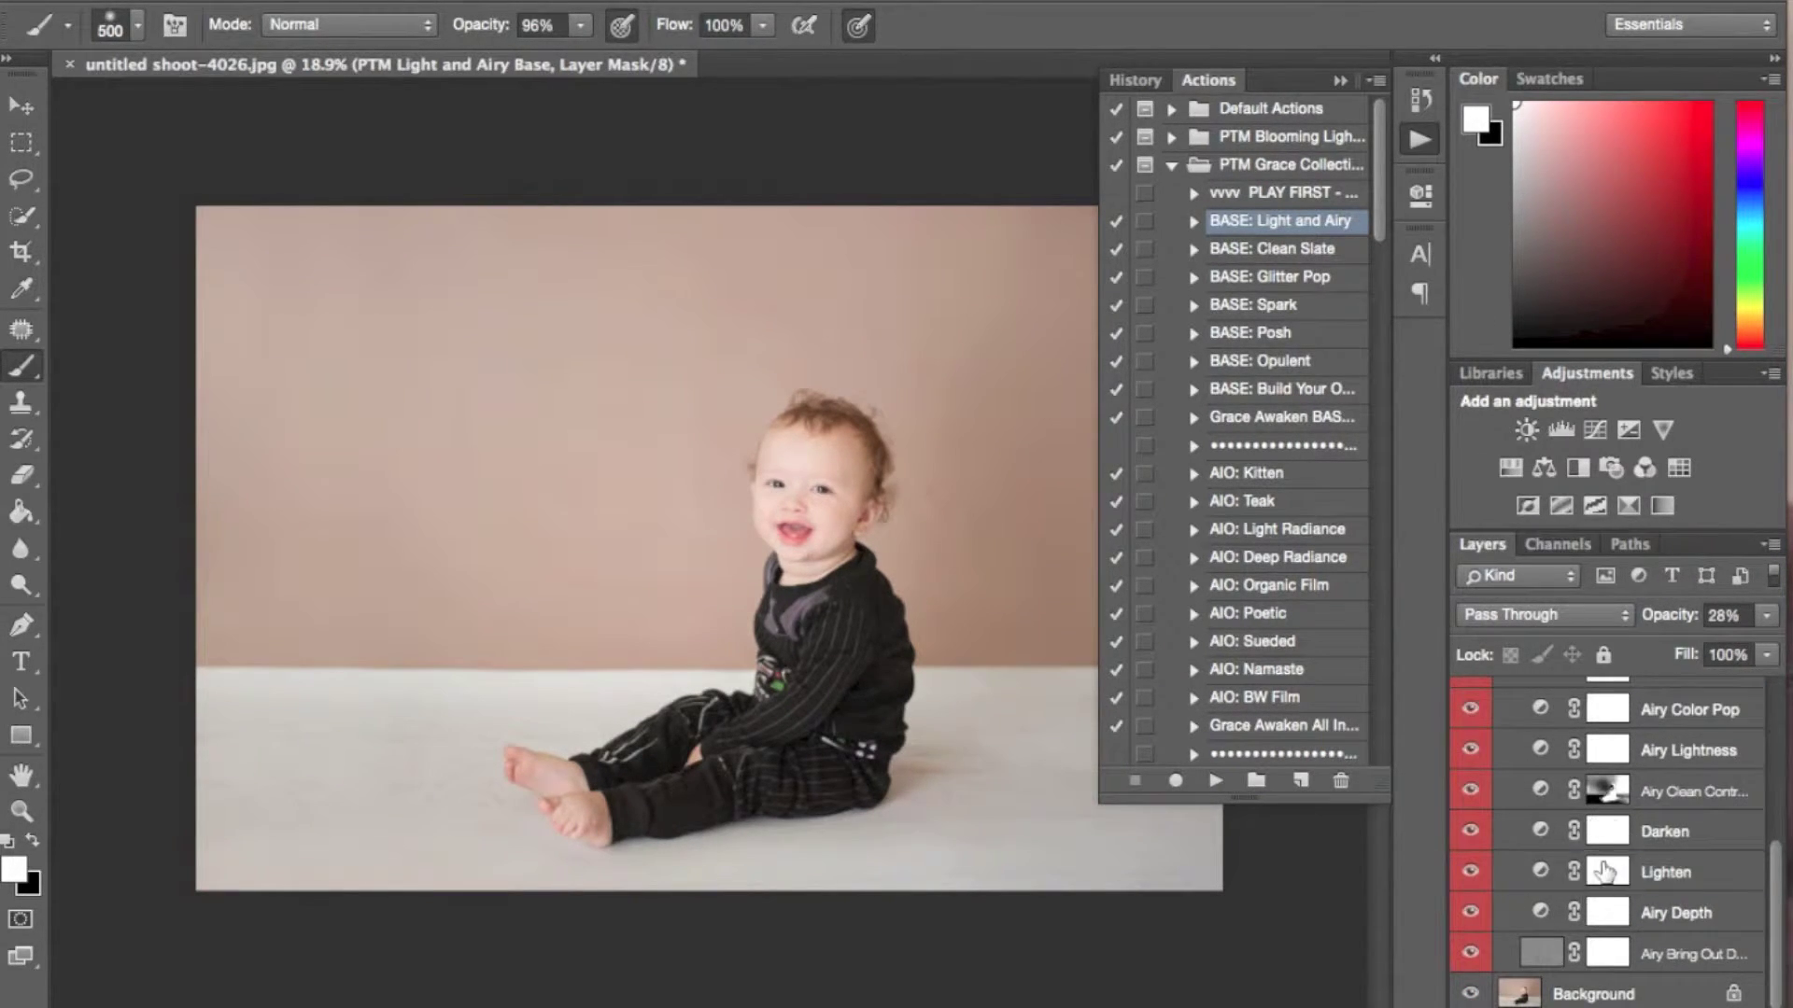
click(1604, 873)
key(bracketright)
key(bracketright)
key(bracketright)
key(bracketright)
key(bracketright)
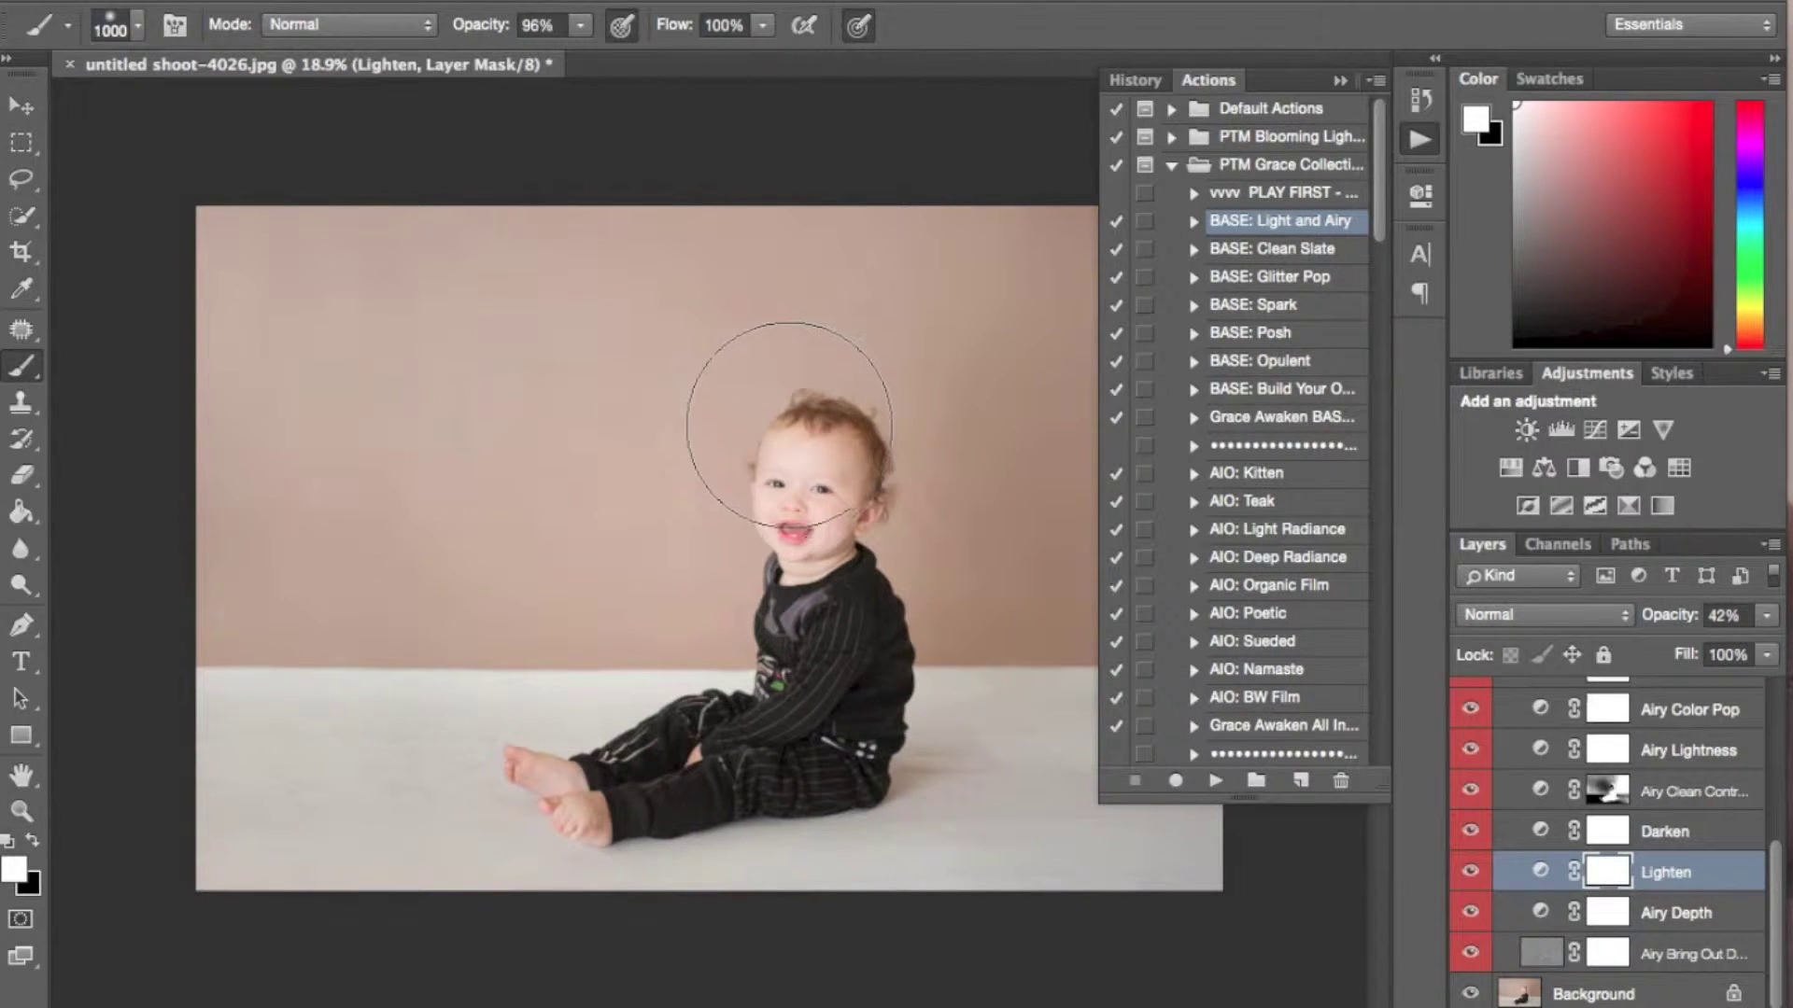
key(x)
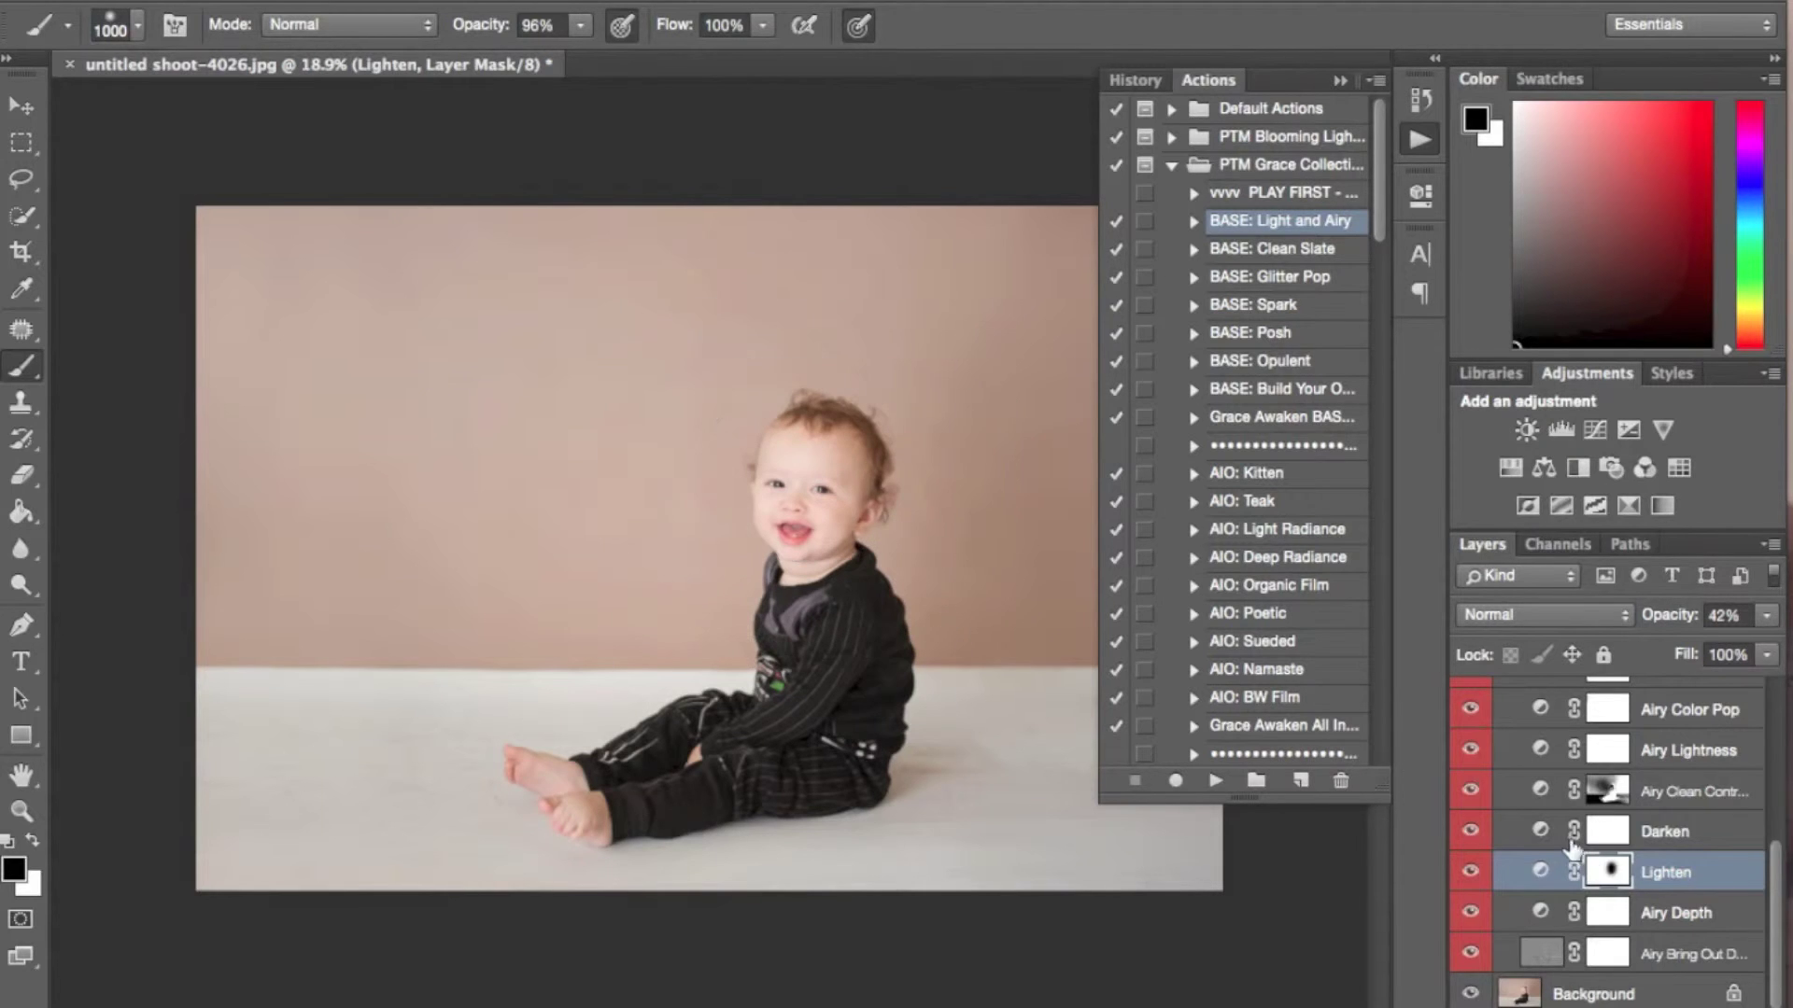
Step: Show the Airy Optional Sunshine layer, reduce its opacity and compare the image with and without the group
scroll(1513, 776, up, 5)
click(1472, 738)
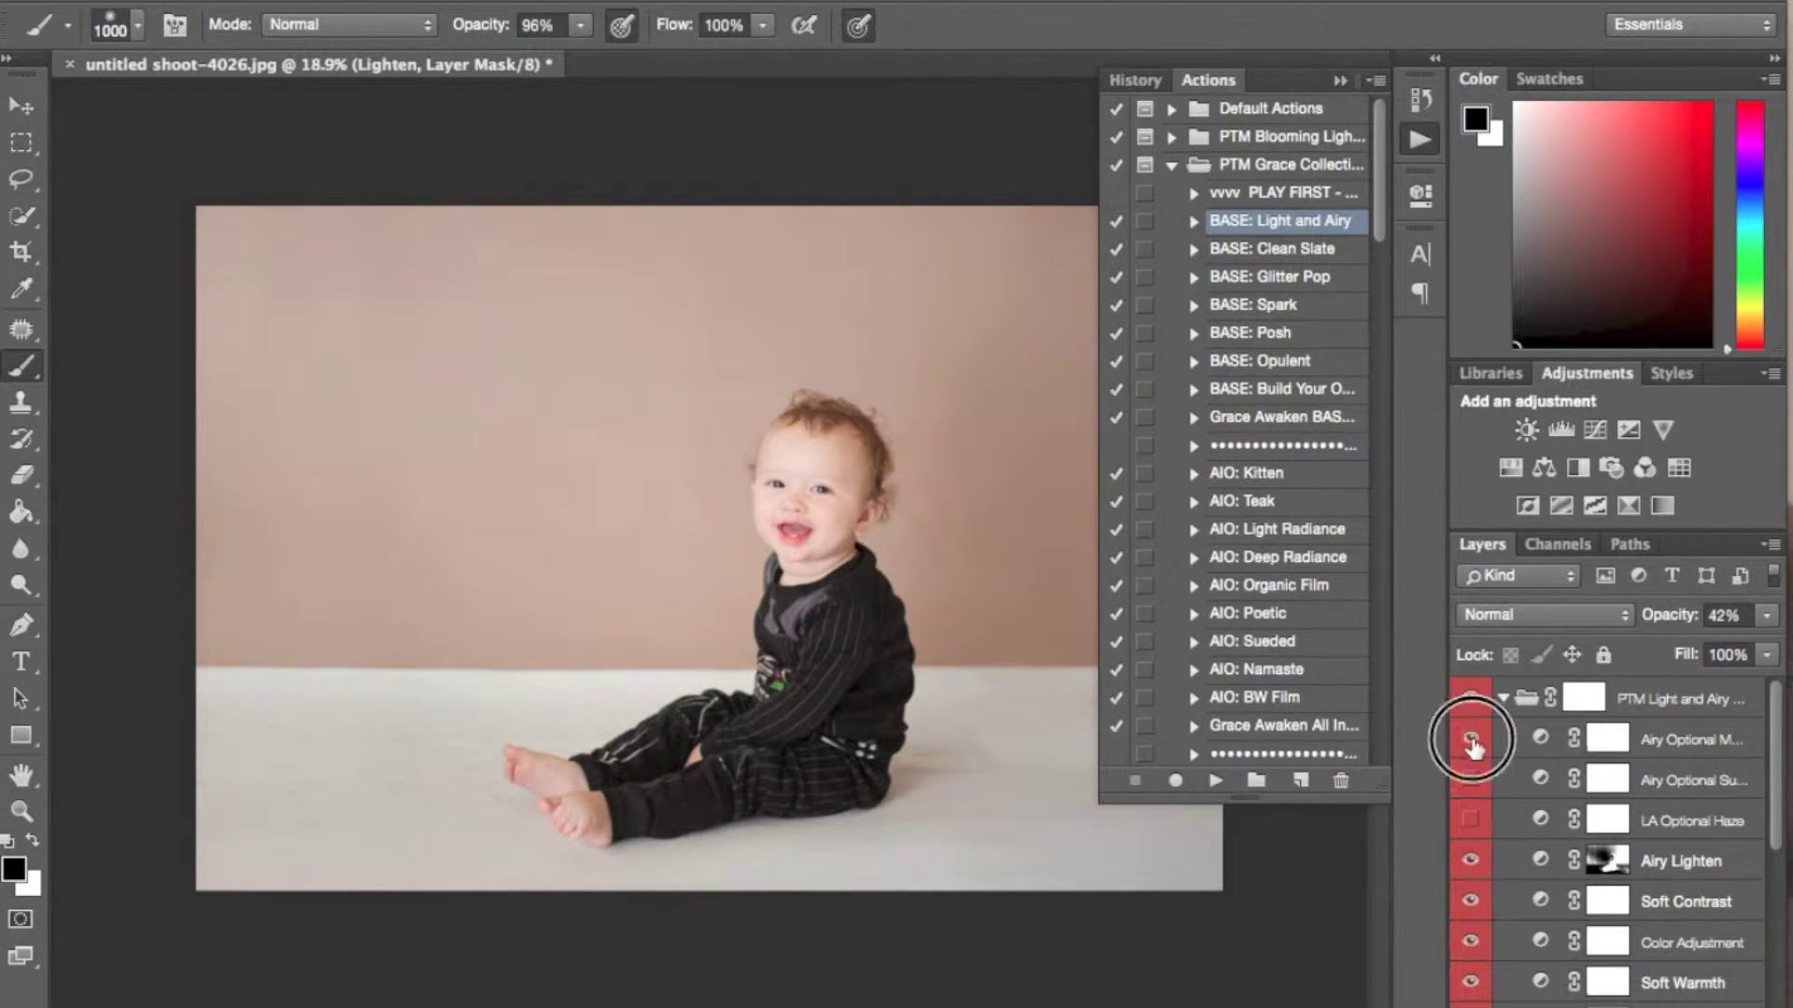
click(1599, 788)
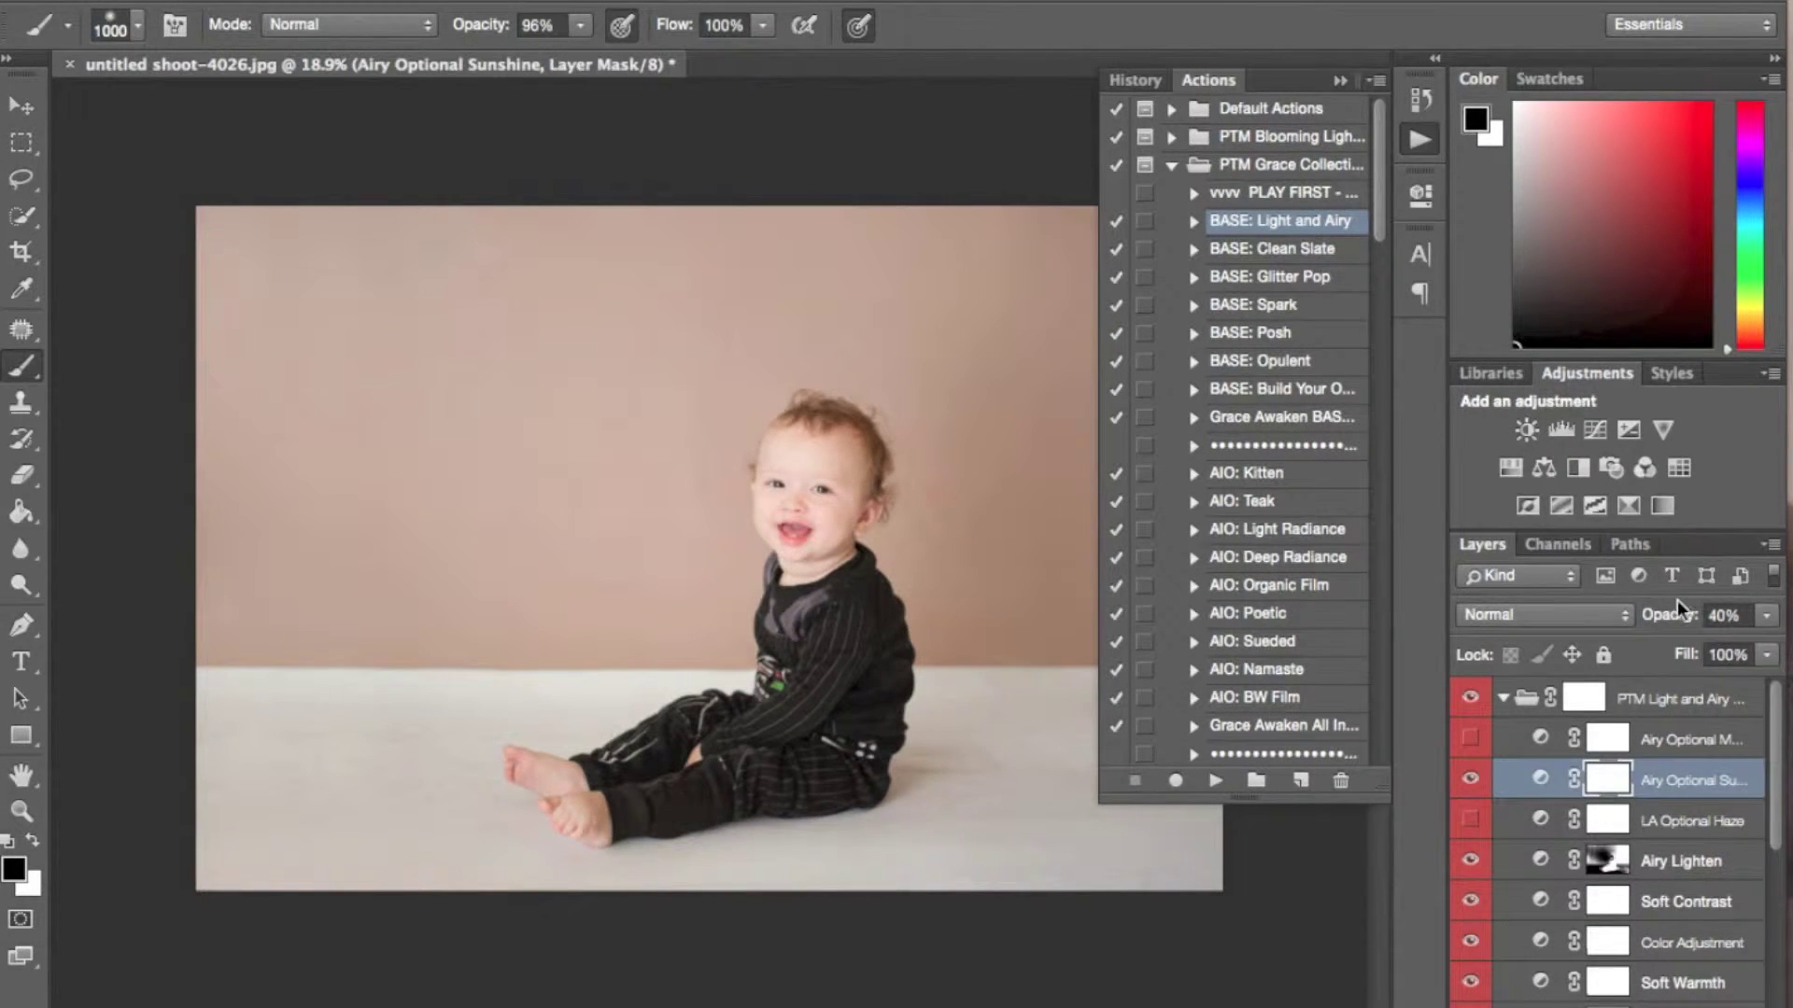
drag(1677, 599, 1632, 630)
click(1474, 698)
click(1474, 699)
Step: Show the Airy Optional Matte layer at 15% opacity and set the whole Light and Airy group to 24%
click(1602, 747)
drag(1644, 604, 1623, 627)
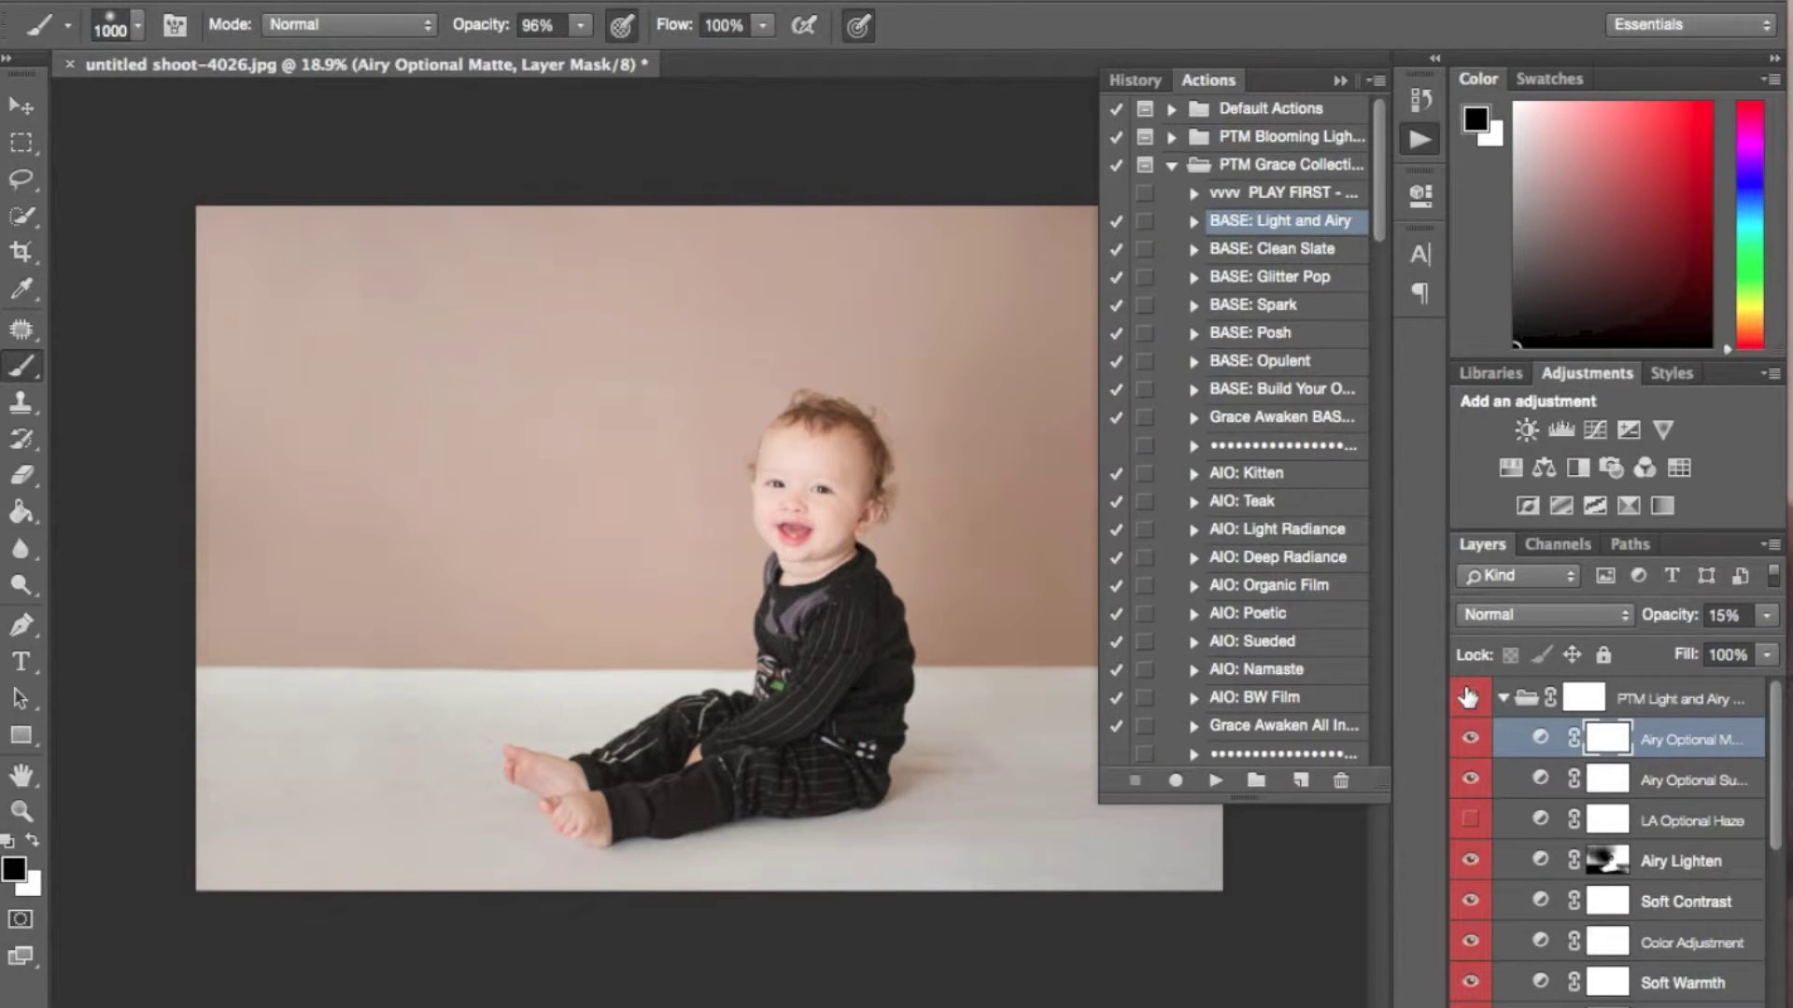
click(1501, 697)
drag(1645, 617, 1651, 623)
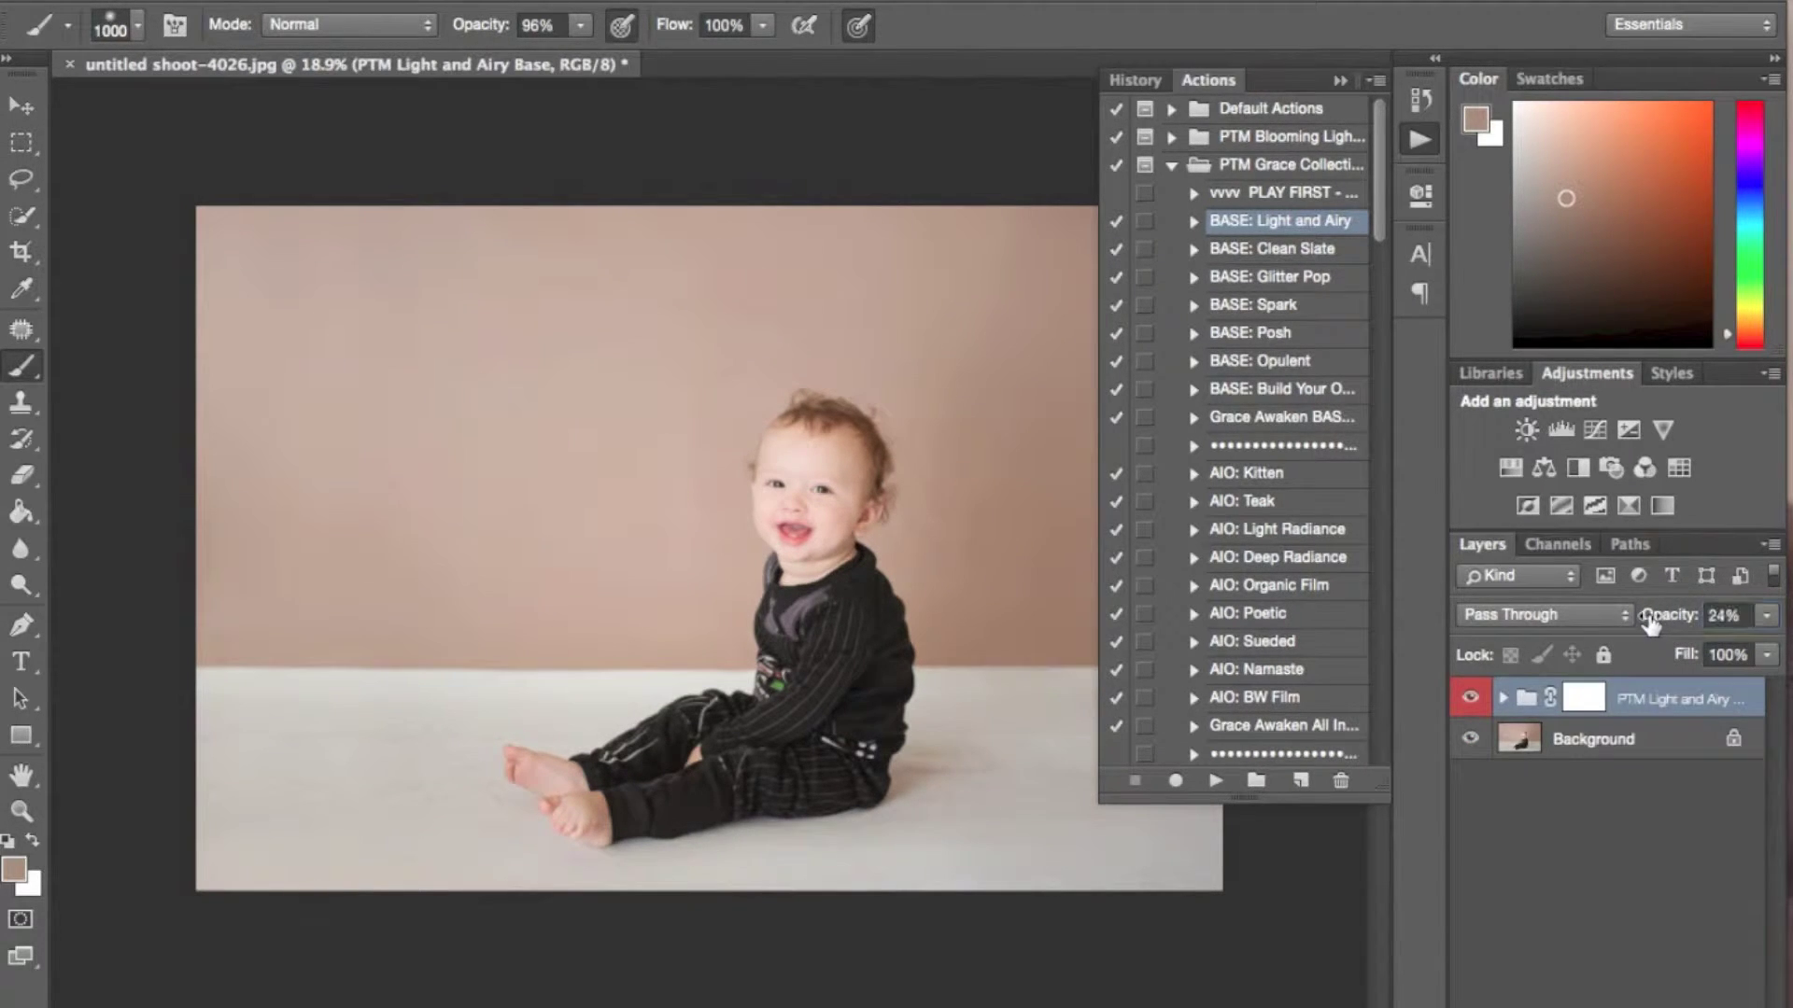
Step: Paint black at 28% brush opacity around the baby's head on the Airy Depth layer's mask
click(1473, 692)
scroll(879, 619, up, 5)
click(1503, 698)
scroll(1543, 868, down, 10)
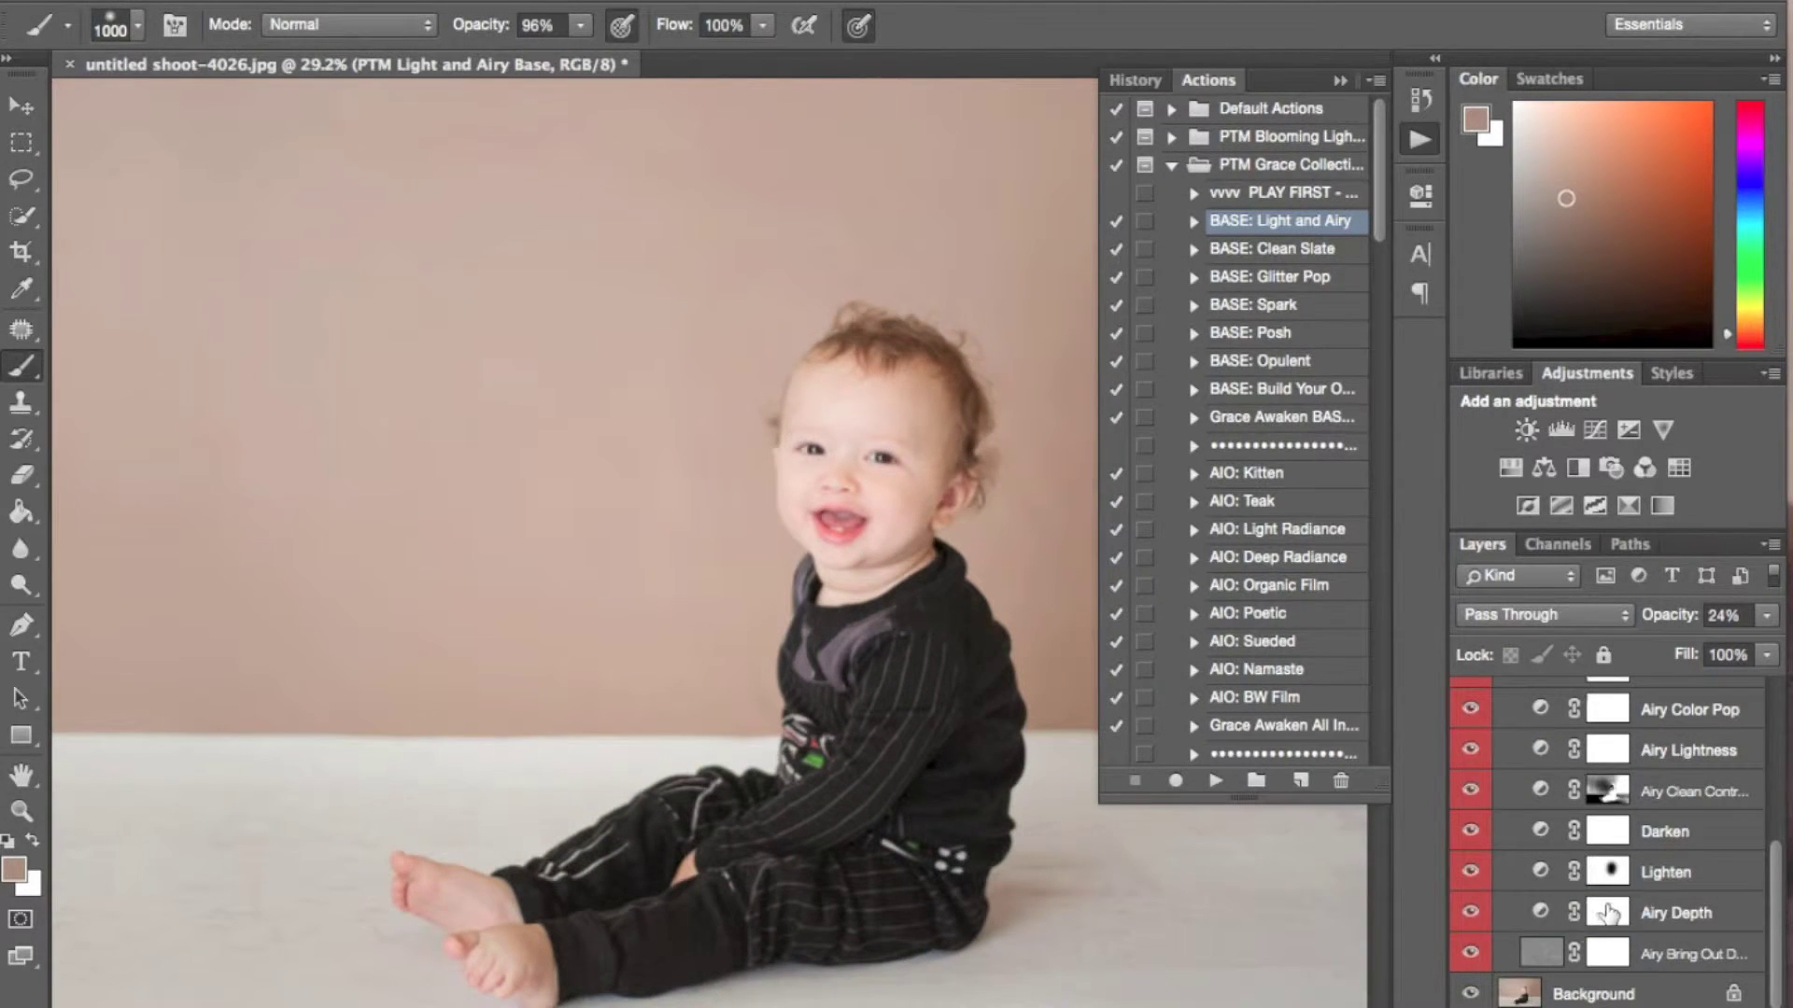
click(1608, 913)
drag(494, 34, 401, 34)
drag(978, 391, 979, 390)
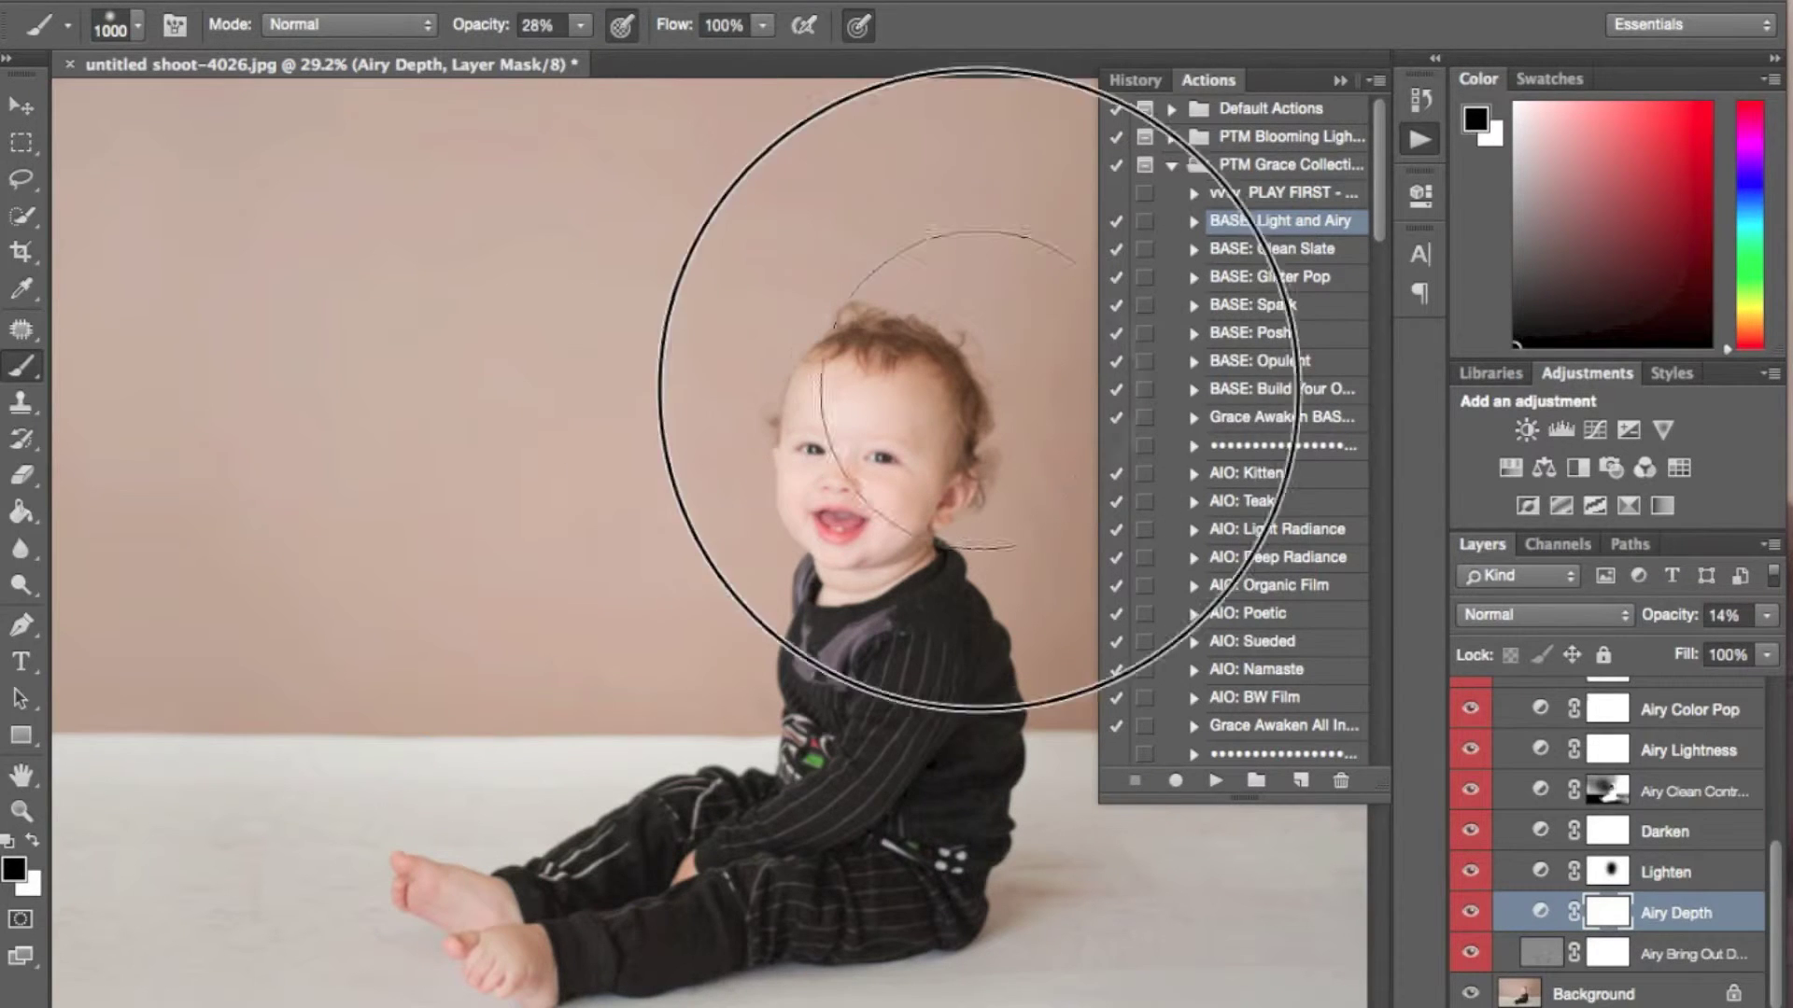
Step: Collapse the Light and Airy group and compare the whole image with and without it
scroll(1536, 901, up, 5)
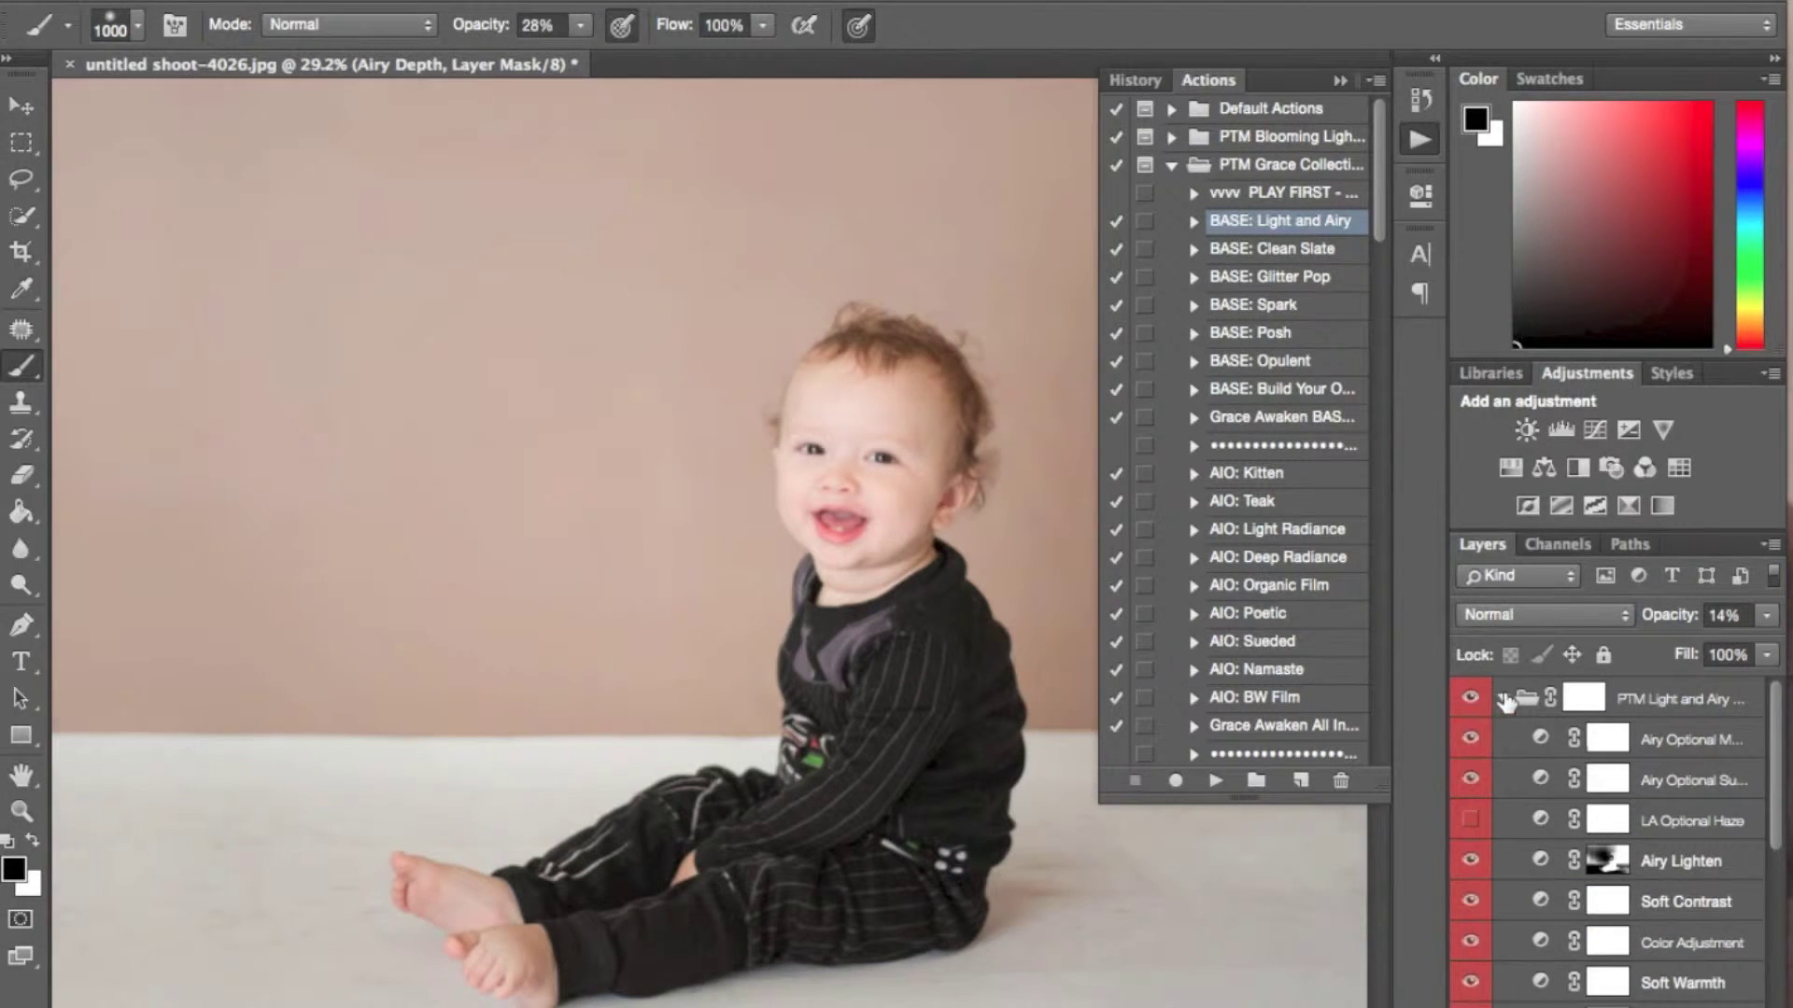
click(1504, 699)
scroll(943, 574, down, 5)
scroll(944, 574, up, 3)
click(1480, 707)
click(1480, 706)
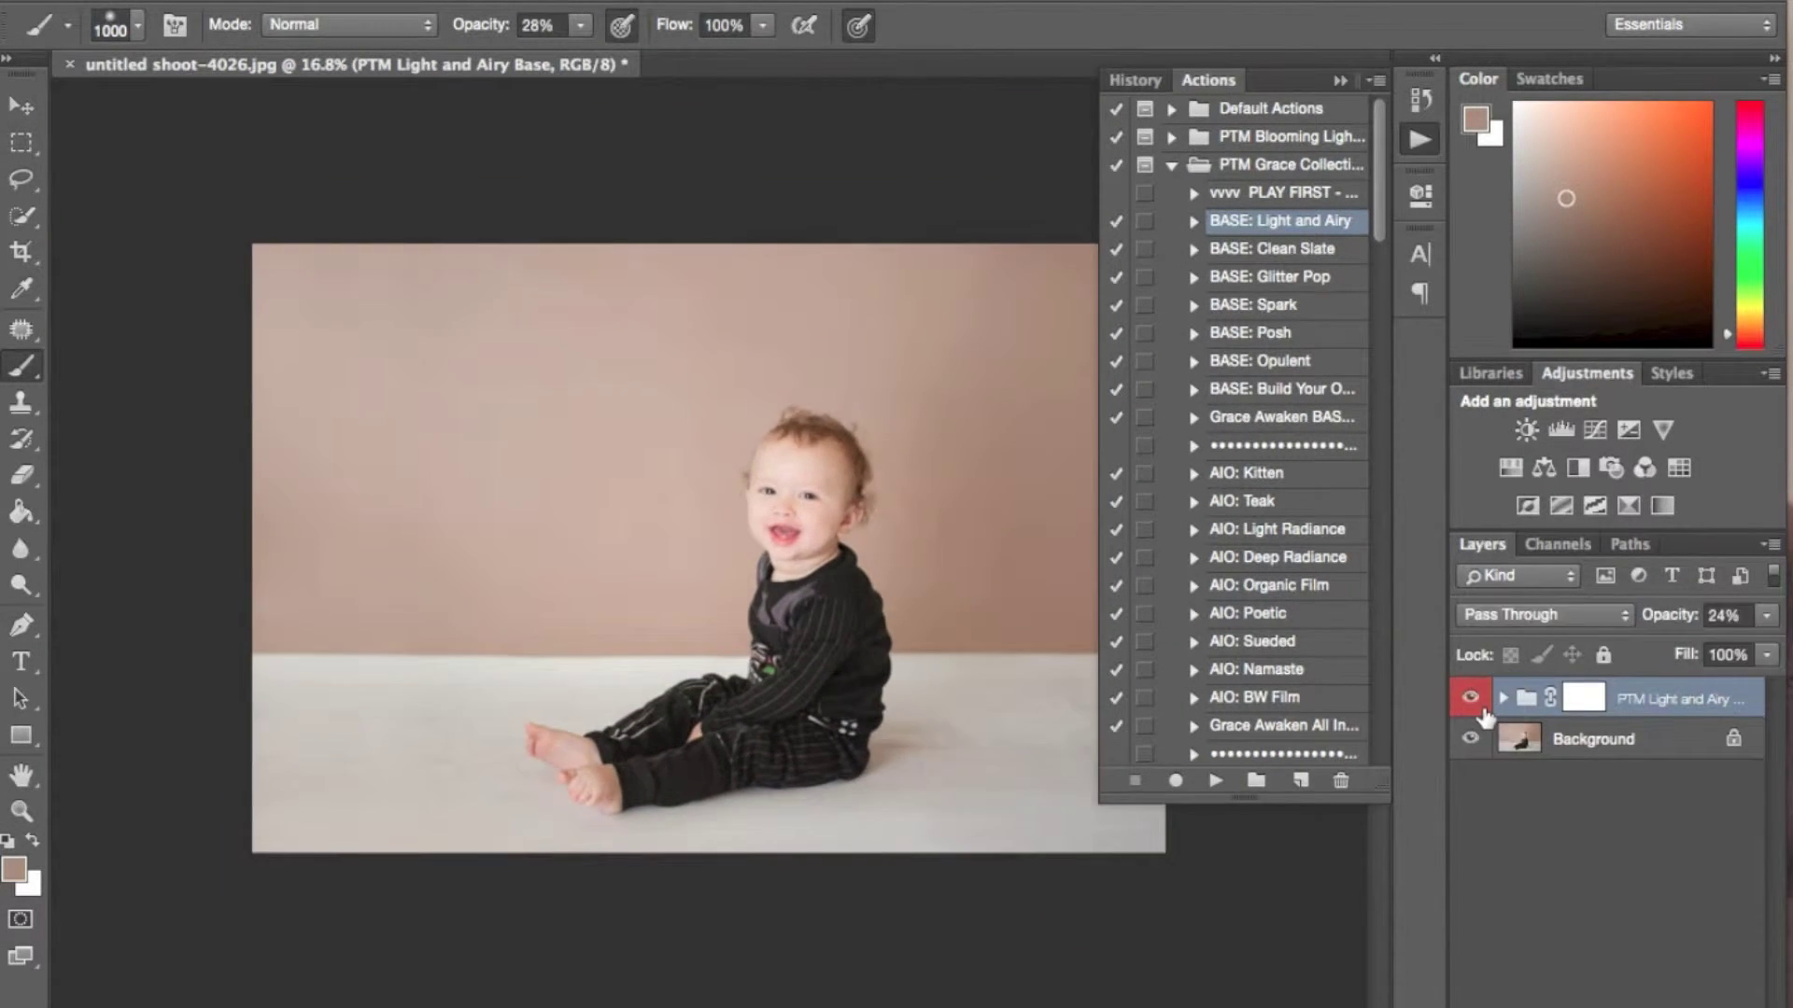
Step: Save a second history snapshot and flatten the image, discarding the hidden layers
click(1135, 80)
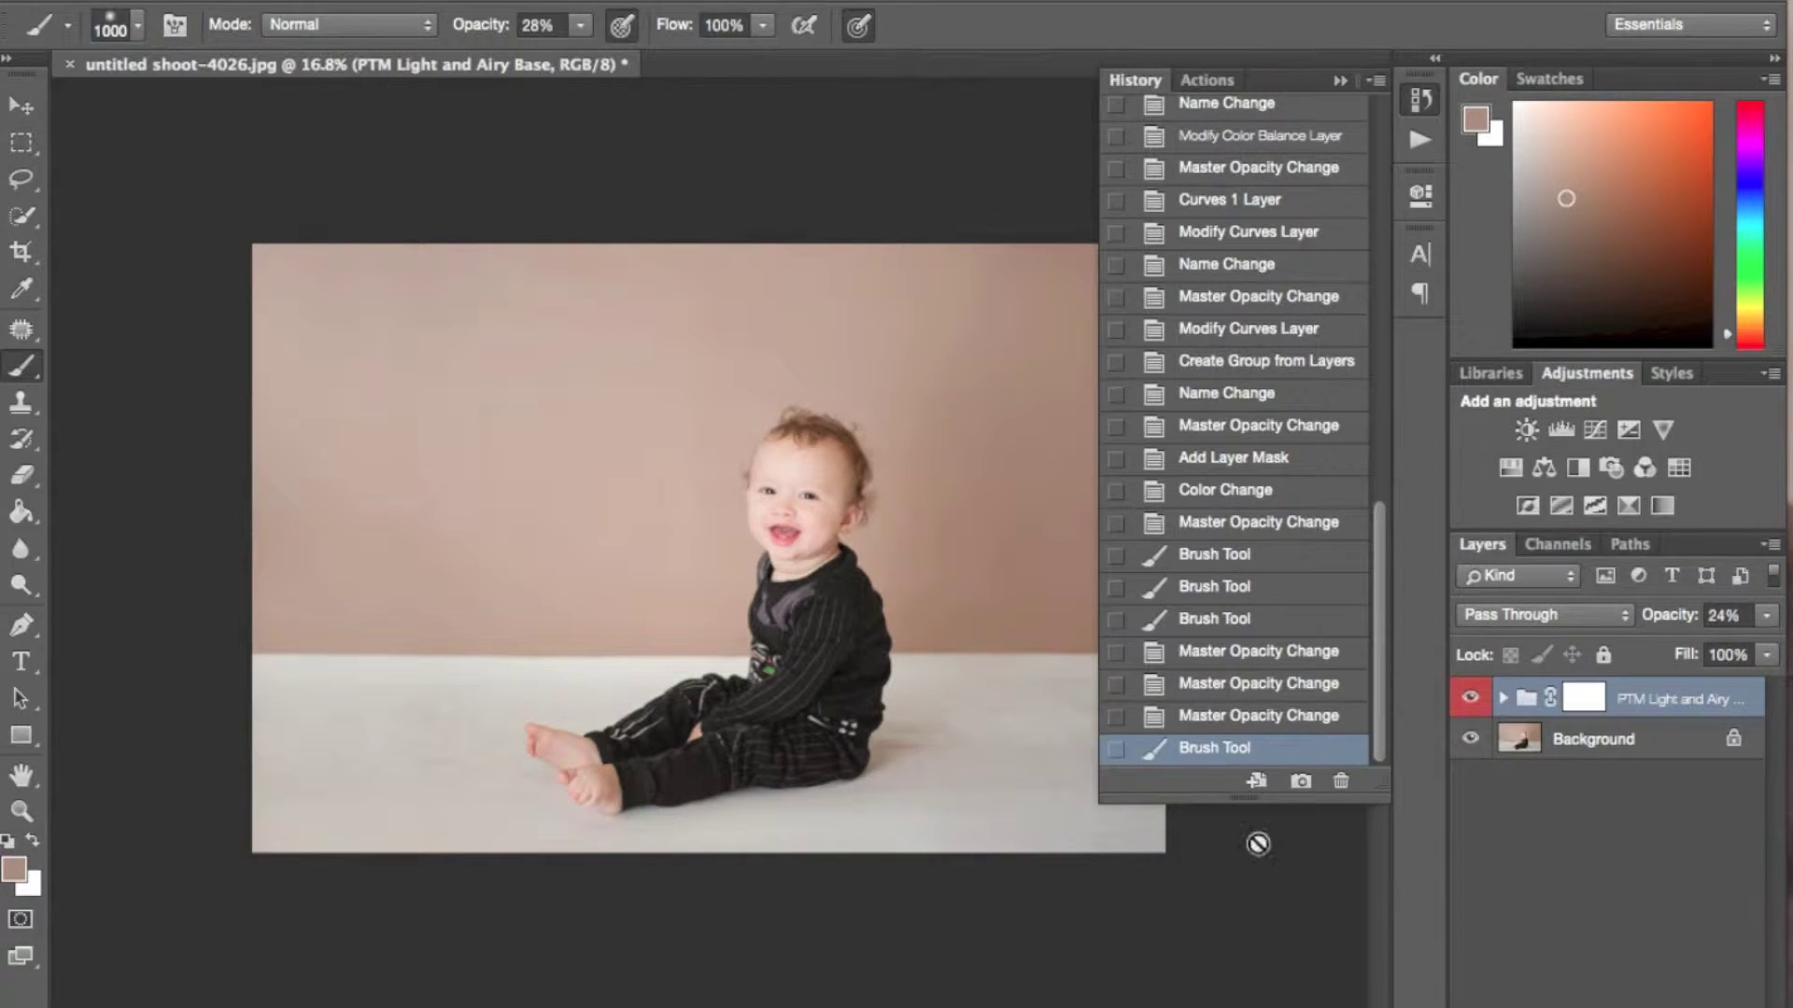
right_click(1644, 742)
click(1546, 943)
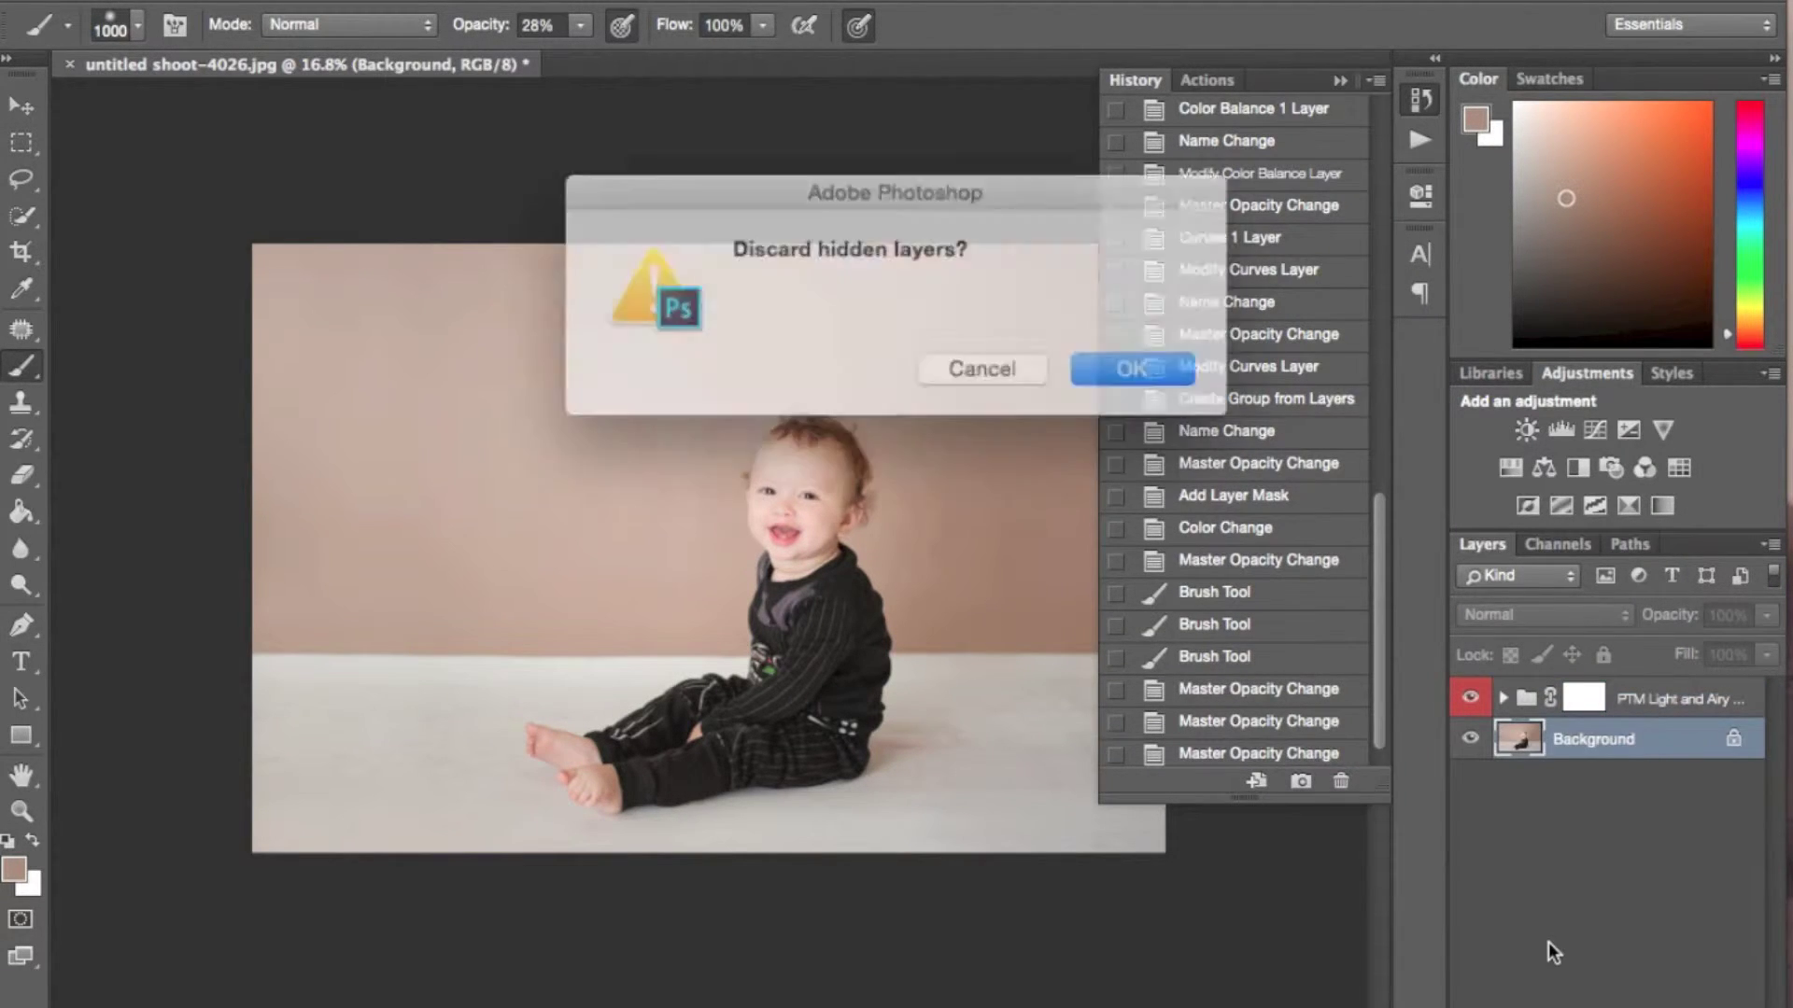
key(Return)
Step: Compare the original opening state with Snapshot 2 in the history and return to the last Flatten Image state
drag(1376, 584, 1375, 177)
click(1270, 126)
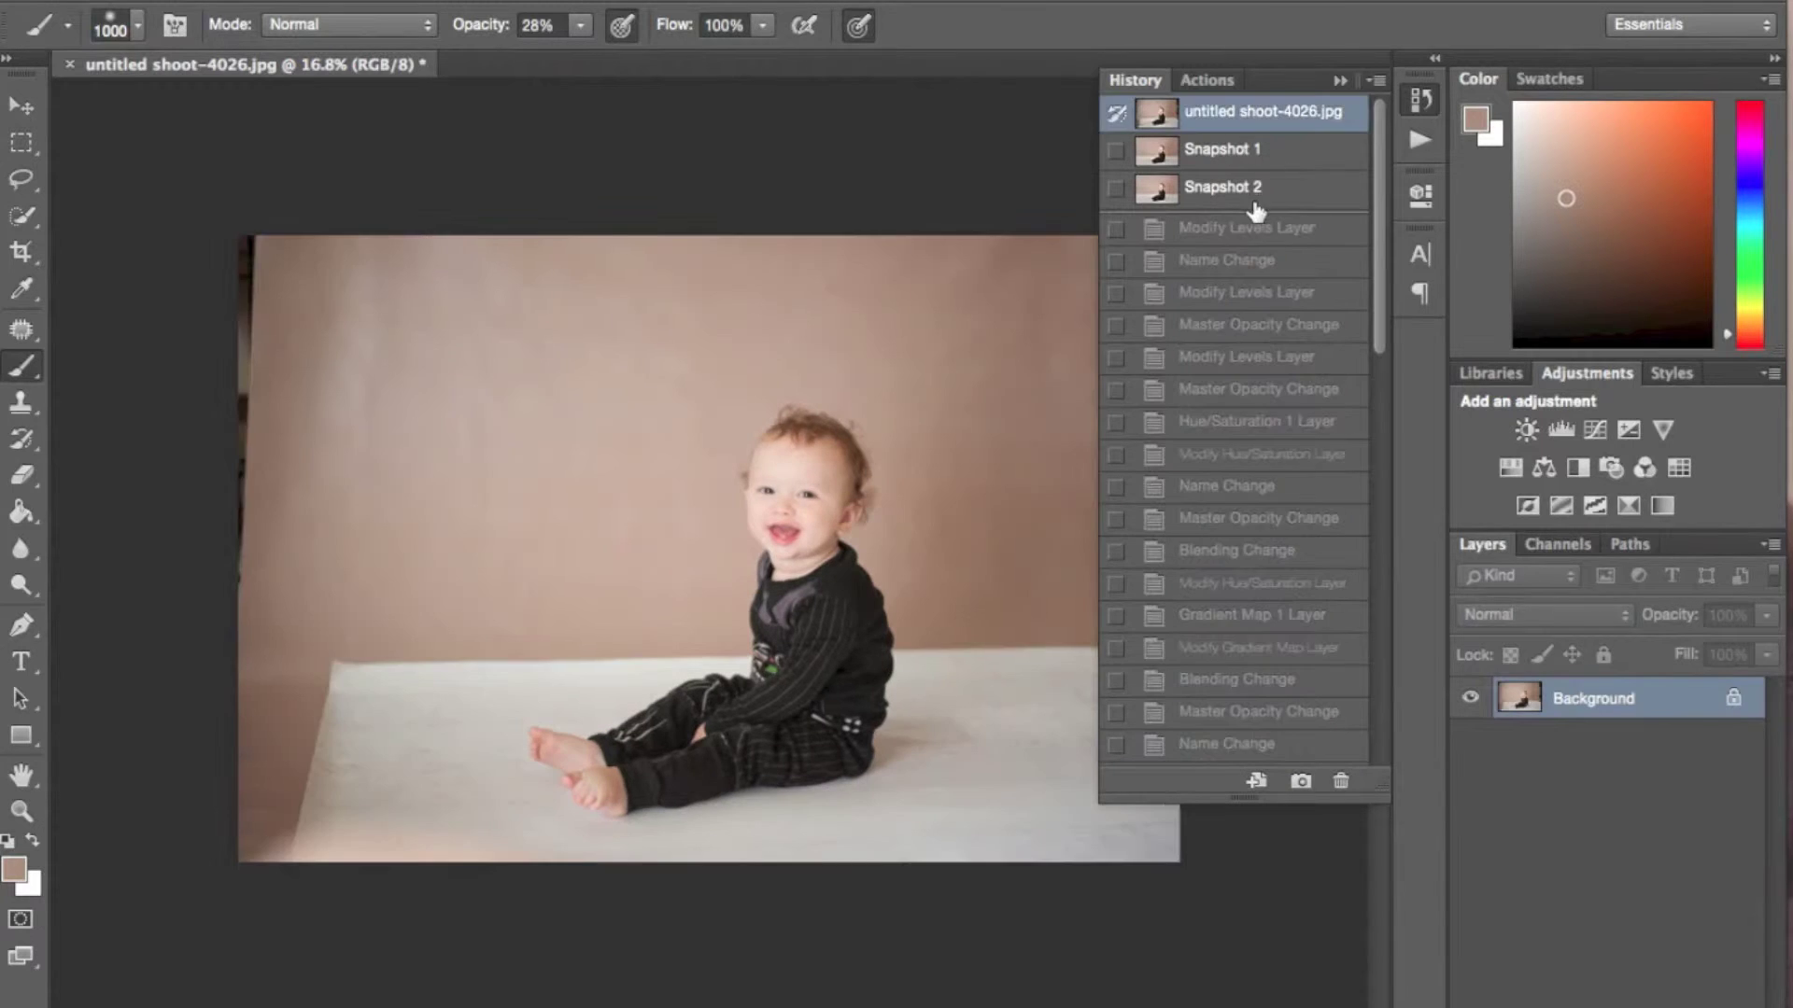
click(1253, 189)
scroll(1223, 743, down, 10)
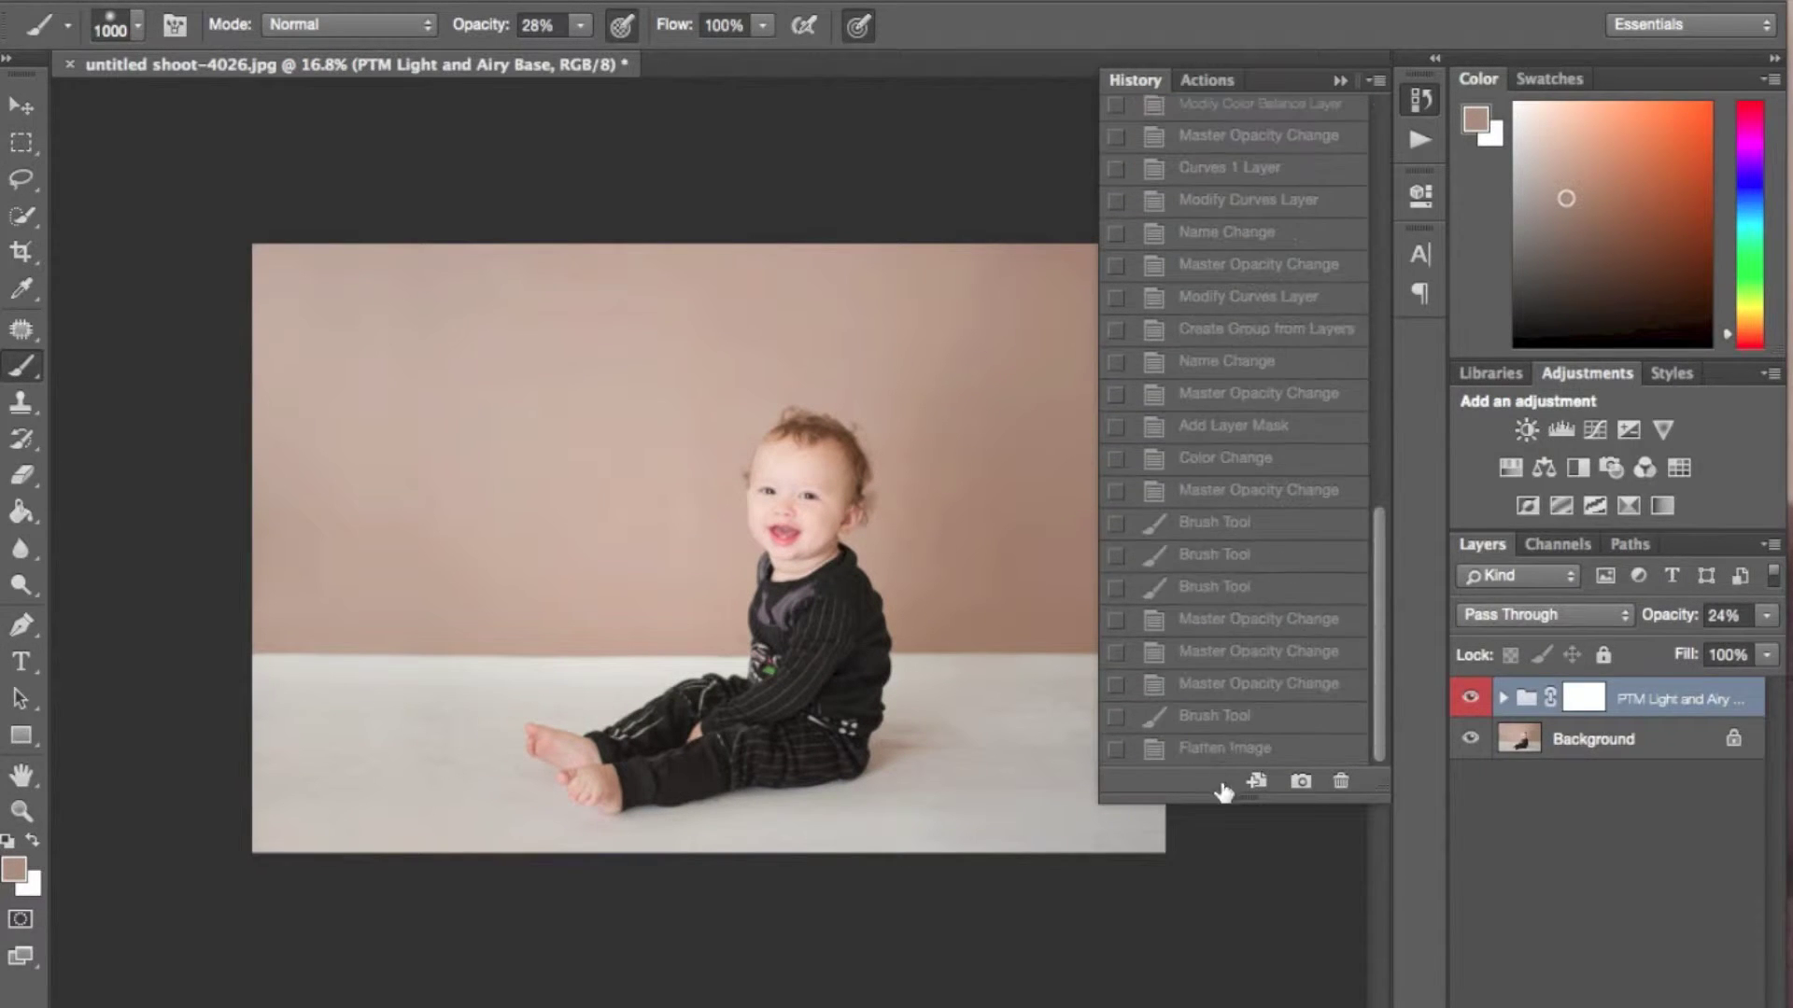
click(1217, 747)
Step: Run the Healthy Skin brush-on action from the PTM Grace Collection on the flattened image
click(1206, 78)
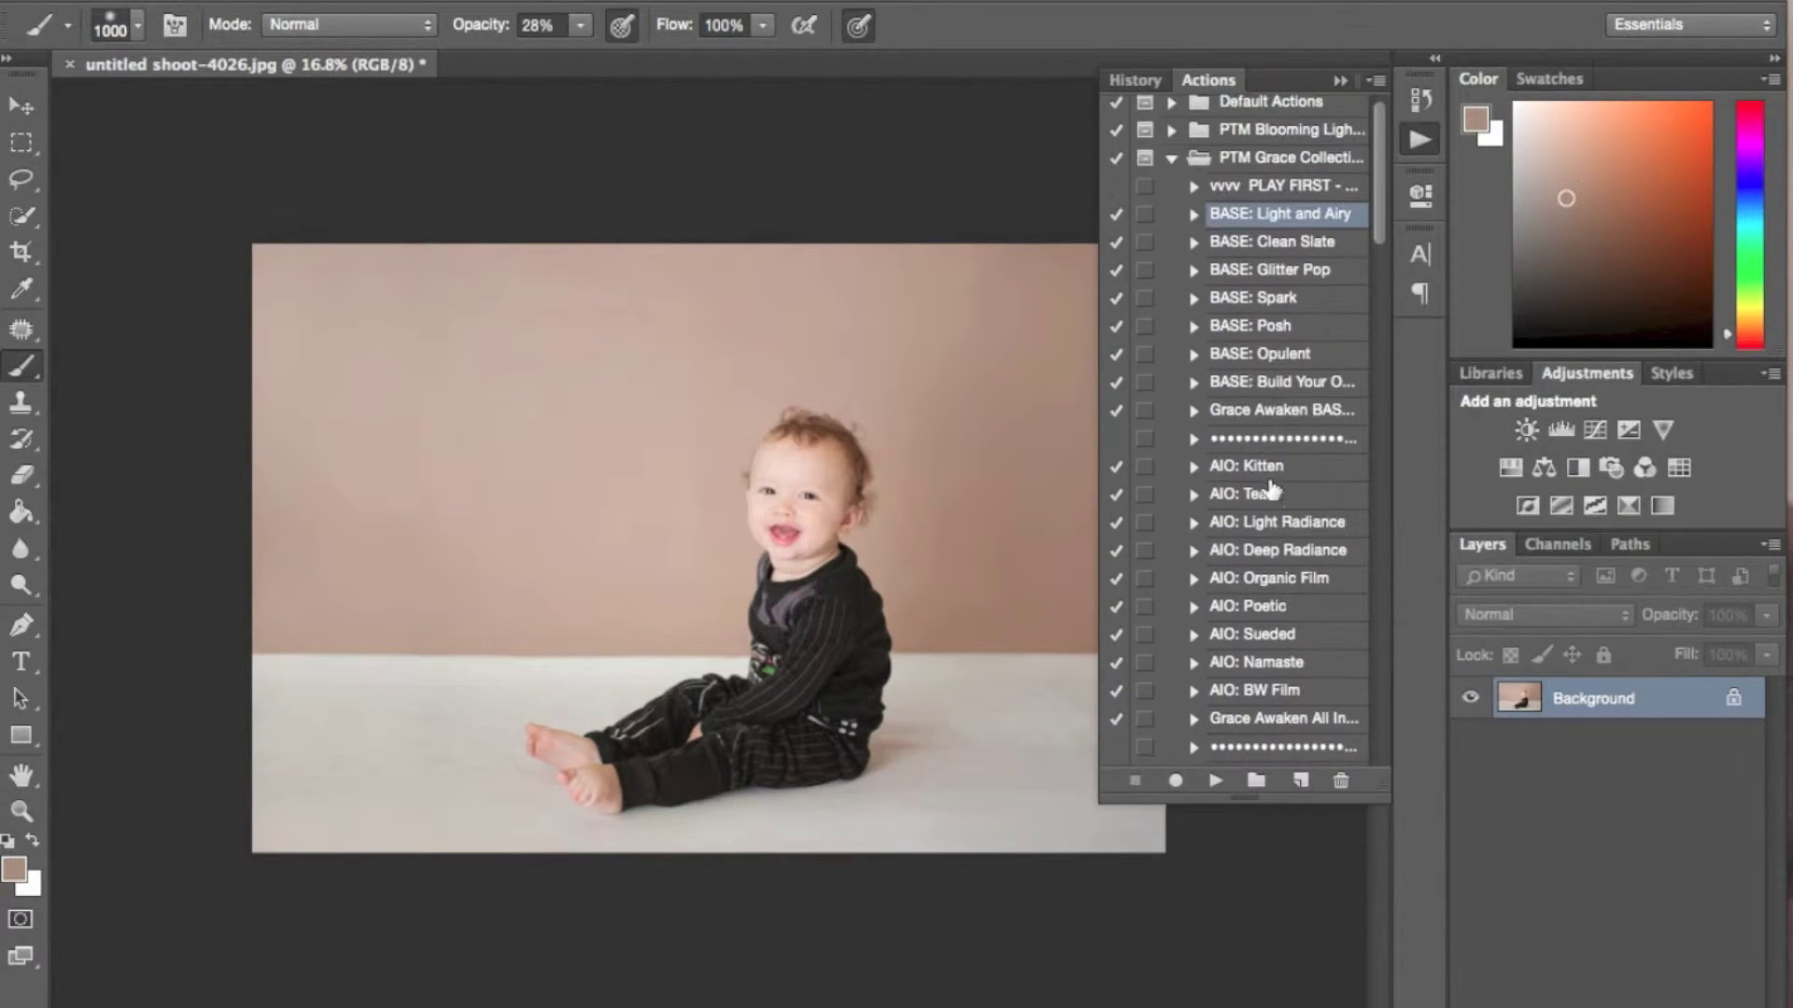
scroll(1207, 325, down, 15)
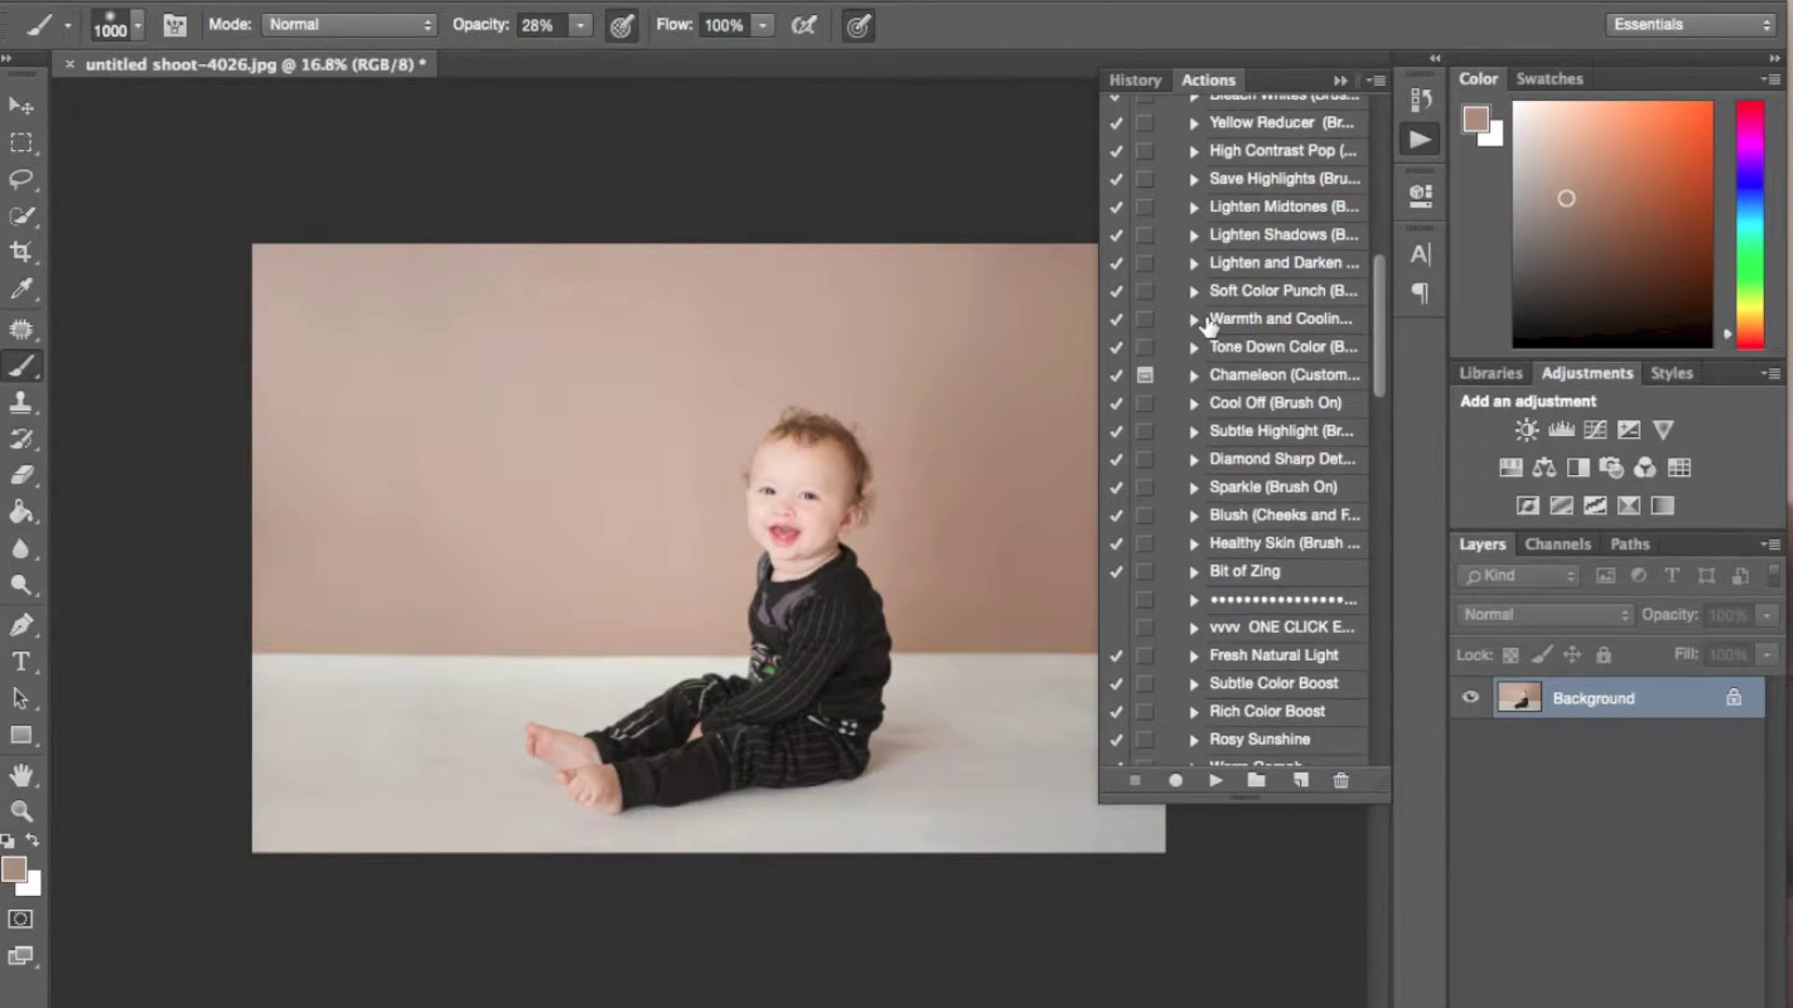
scroll(1207, 325, down, 4)
click(1324, 447)
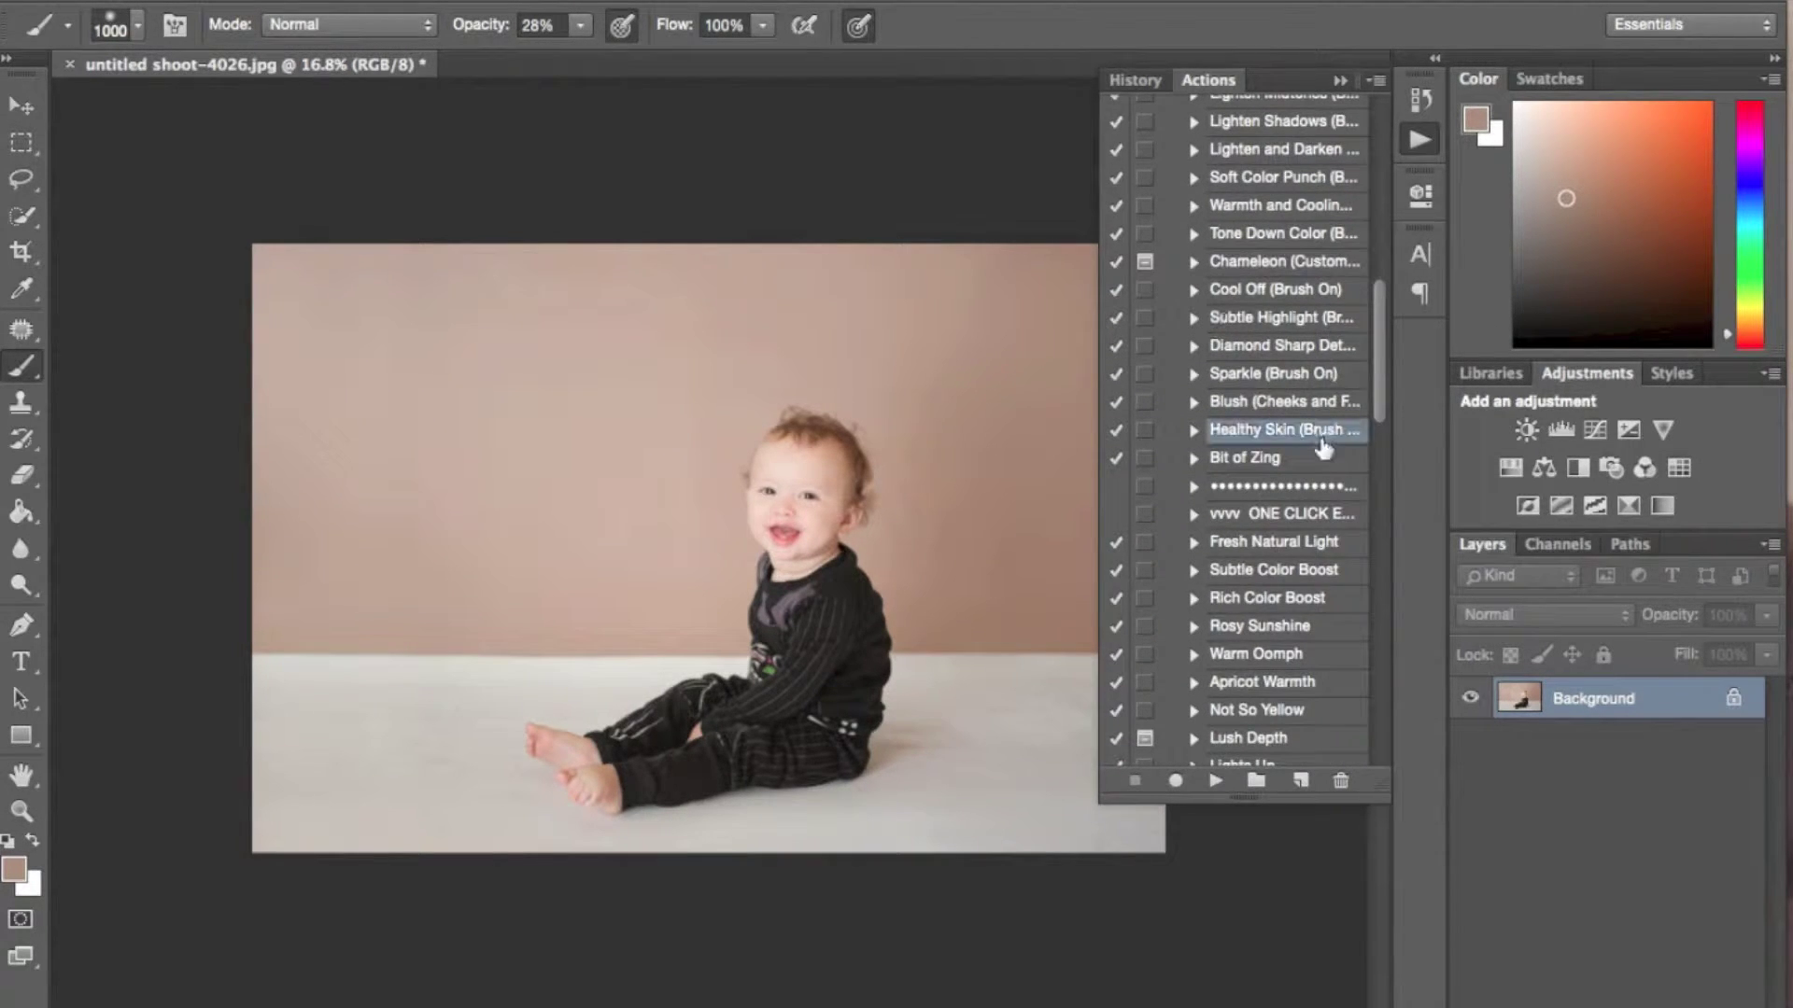
click(1214, 781)
mouse_move(929, 704)
mouse_down()
mouse_move(829, 515)
mouse_move(792, 483)
mouse_move(699, 735)
mouse_move(512, 756)
mouse_move(591, 565)
mouse_up()
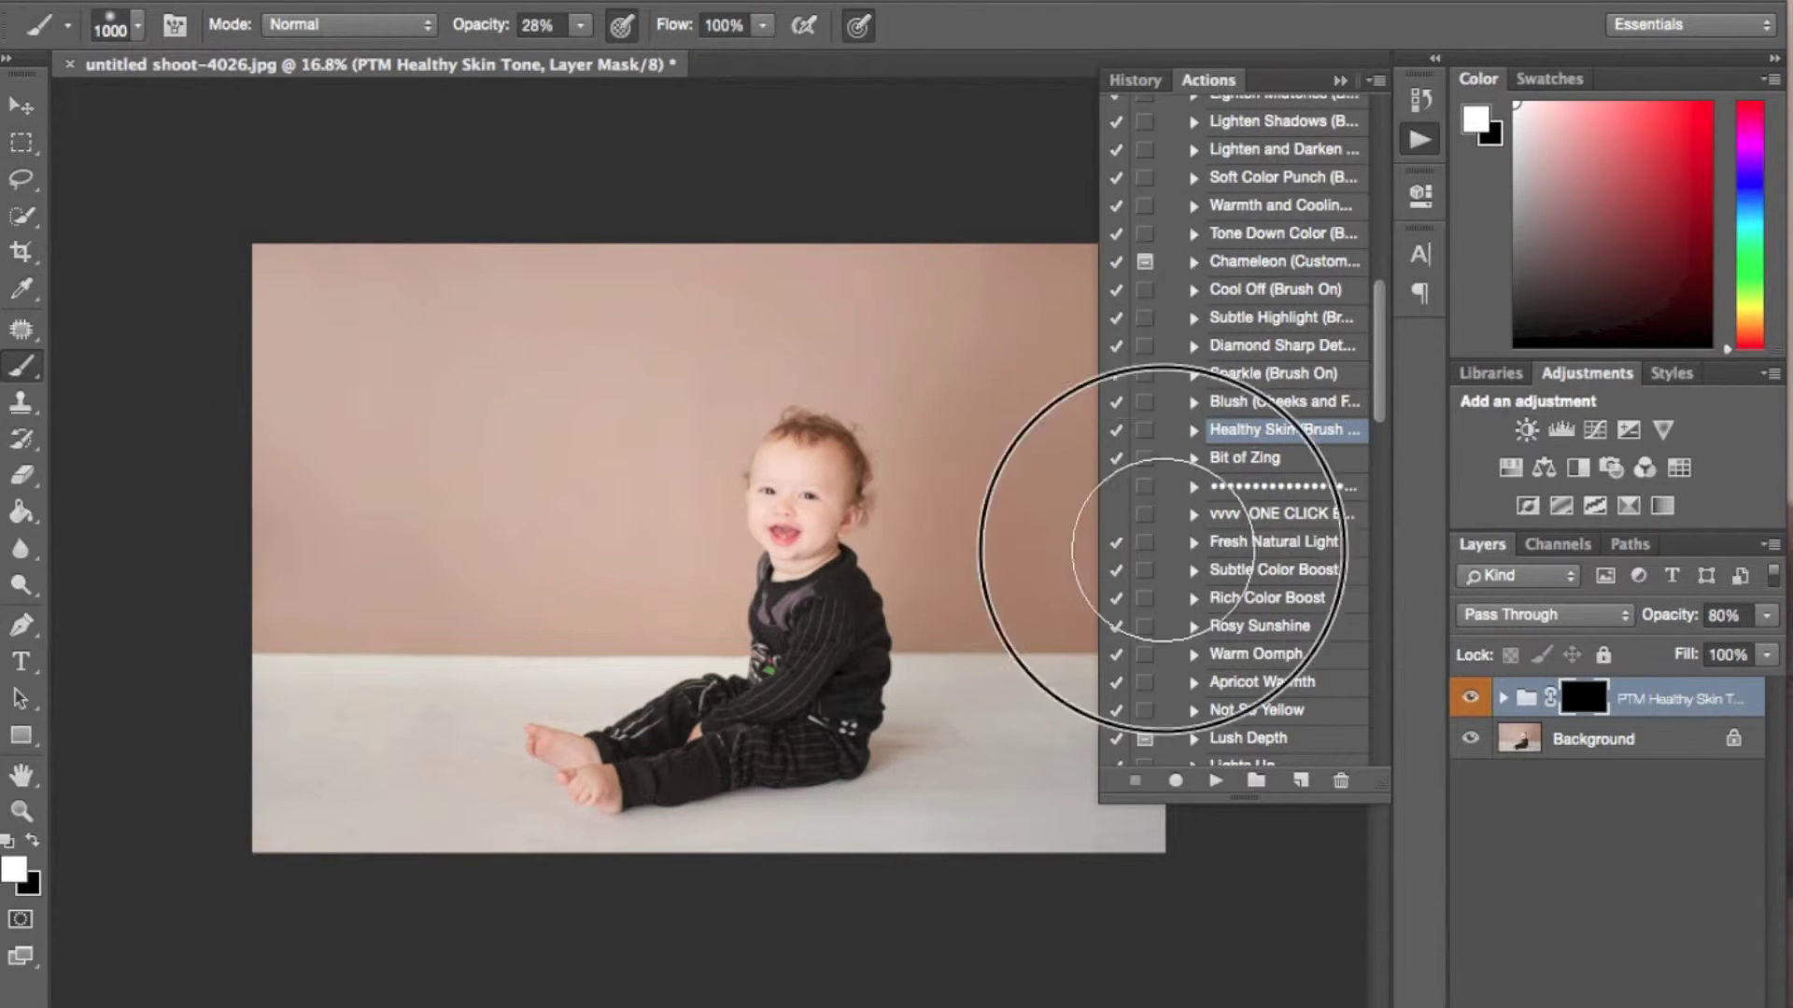
Step: Brush the Healthy Skin effect onto the backdrop with white at 28% opacity and erase it from the floor with black
mouse_move(1164, 549)
mouse_down()
mouse_move(1004, 571)
mouse_move(1013, 425)
mouse_up()
key(x)
drag(1119, 719, 1151, 724)
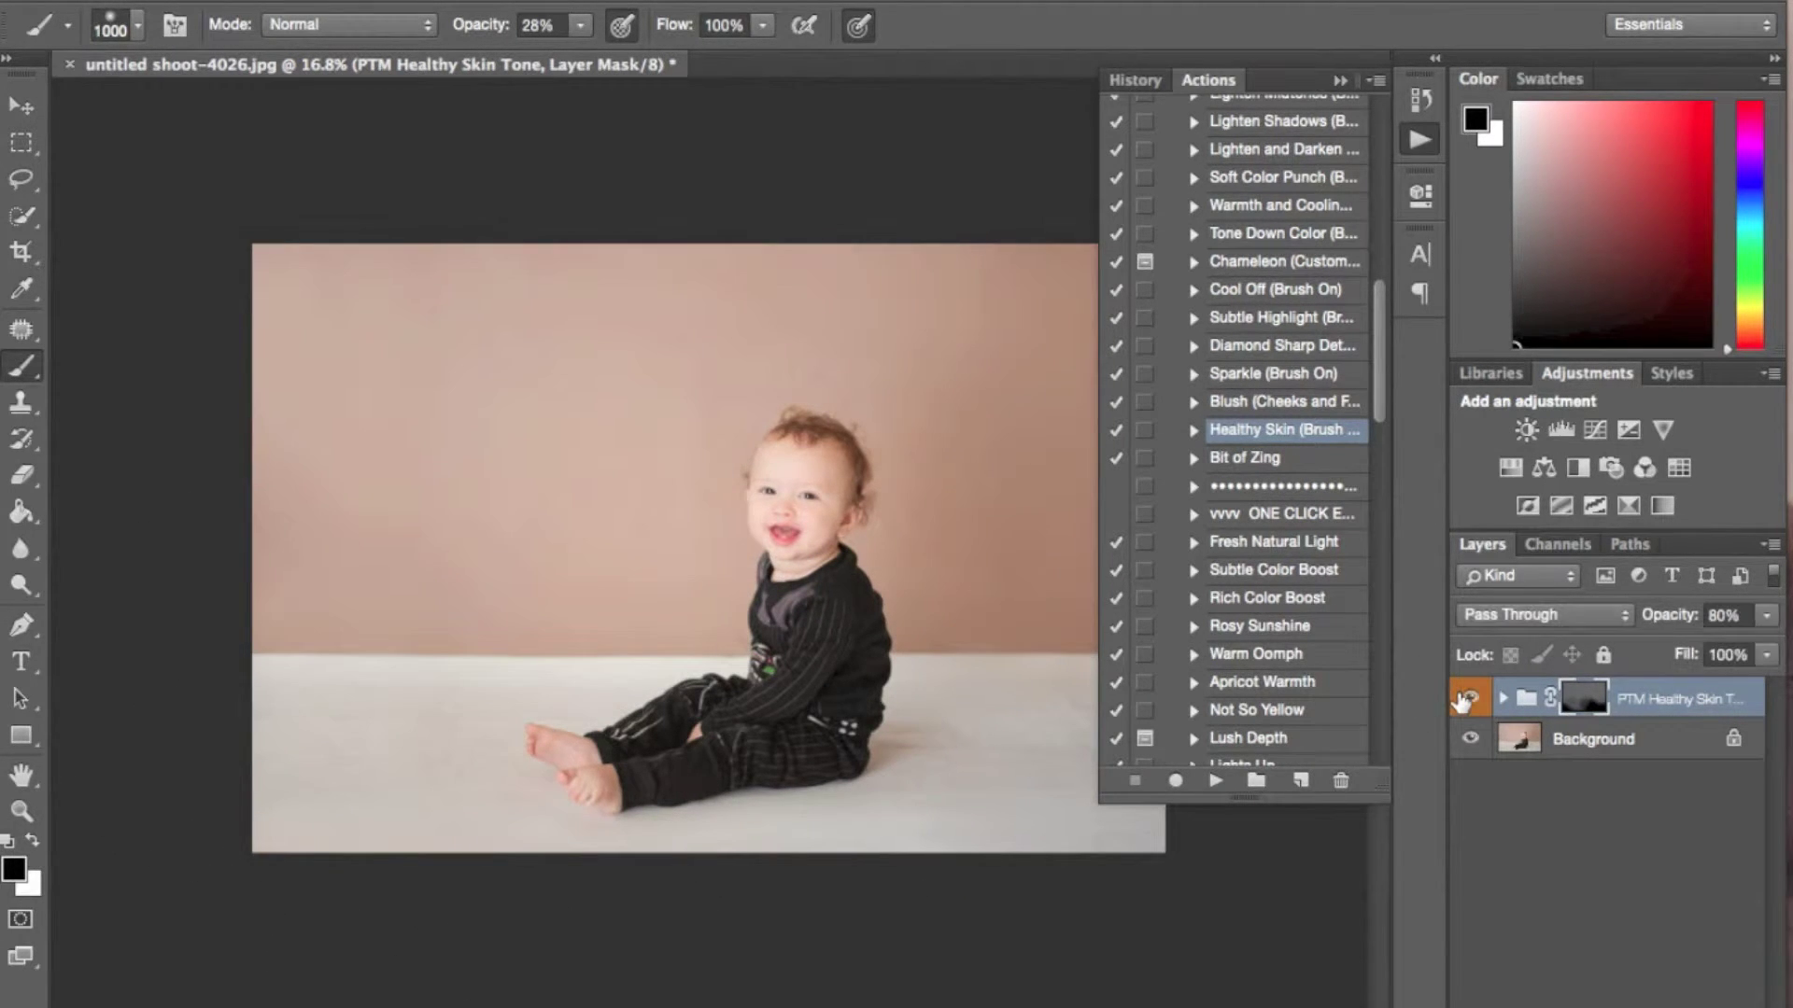
Step: Expand the PTM Healthy Skin Tone group, examine the effect of its individual adjustment layers on the baby's skin, and collapse it
scroll(860, 660, up, 2)
click(1504, 701)
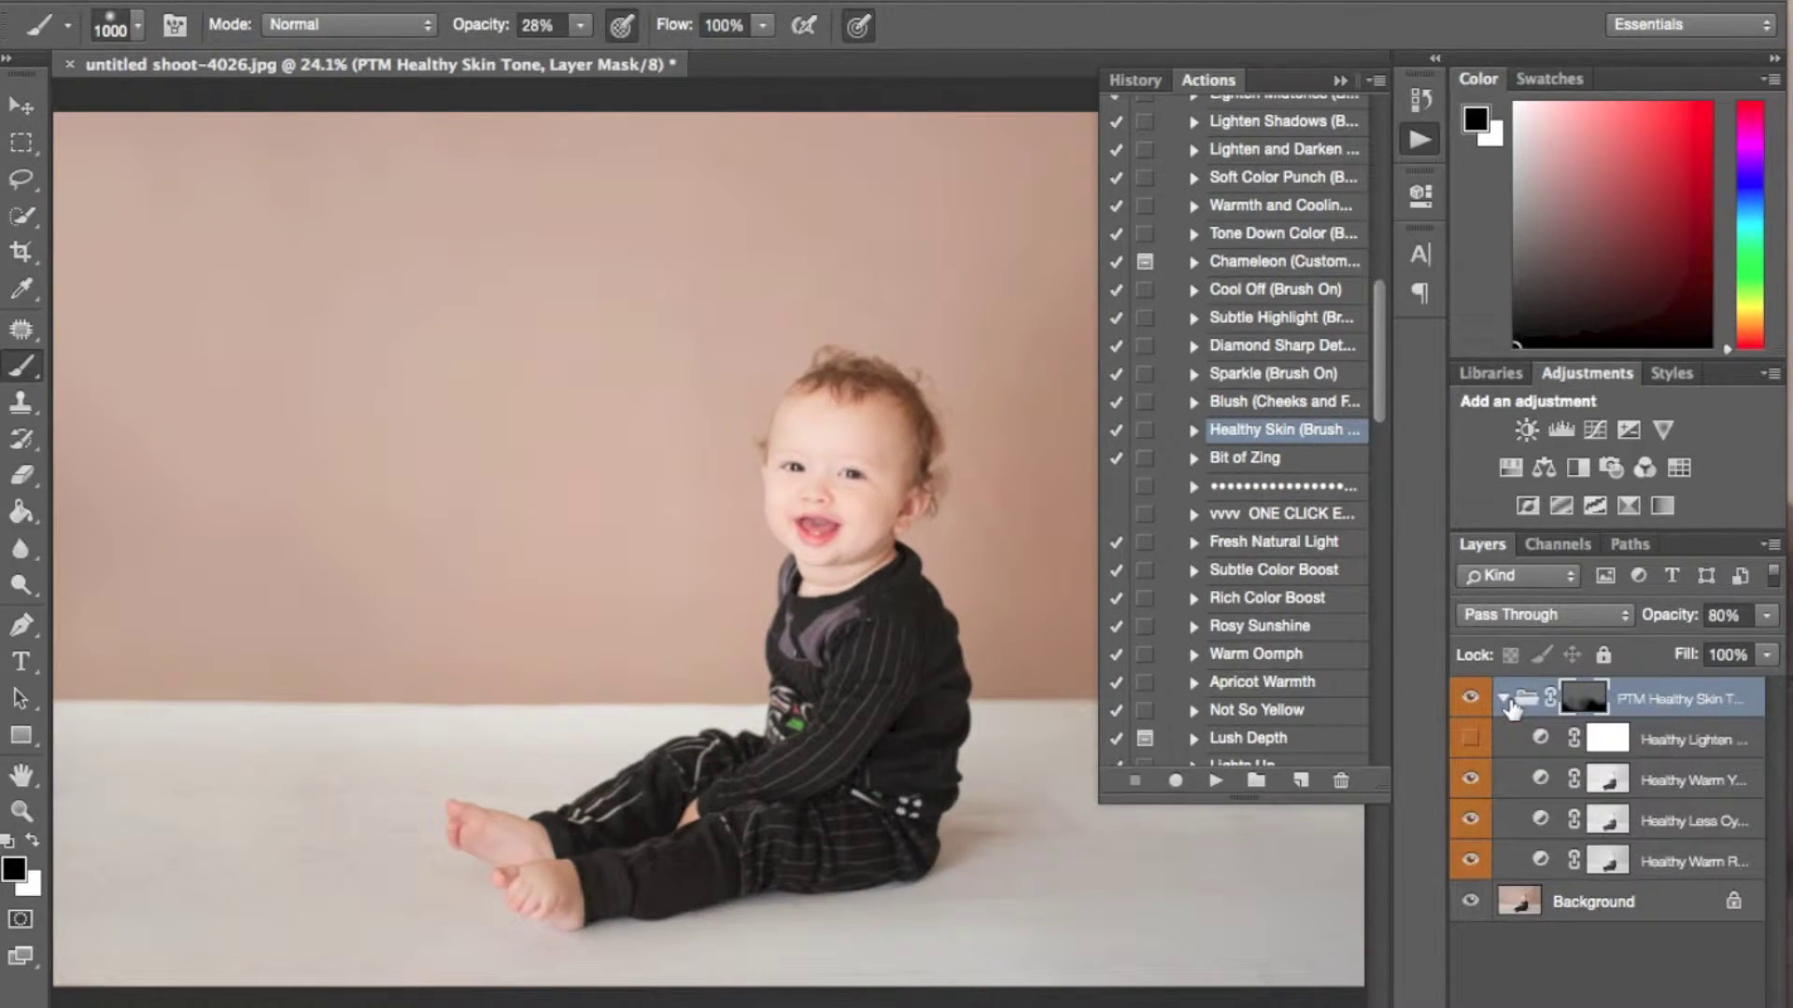
click(1472, 821)
click(1471, 858)
click(1471, 858)
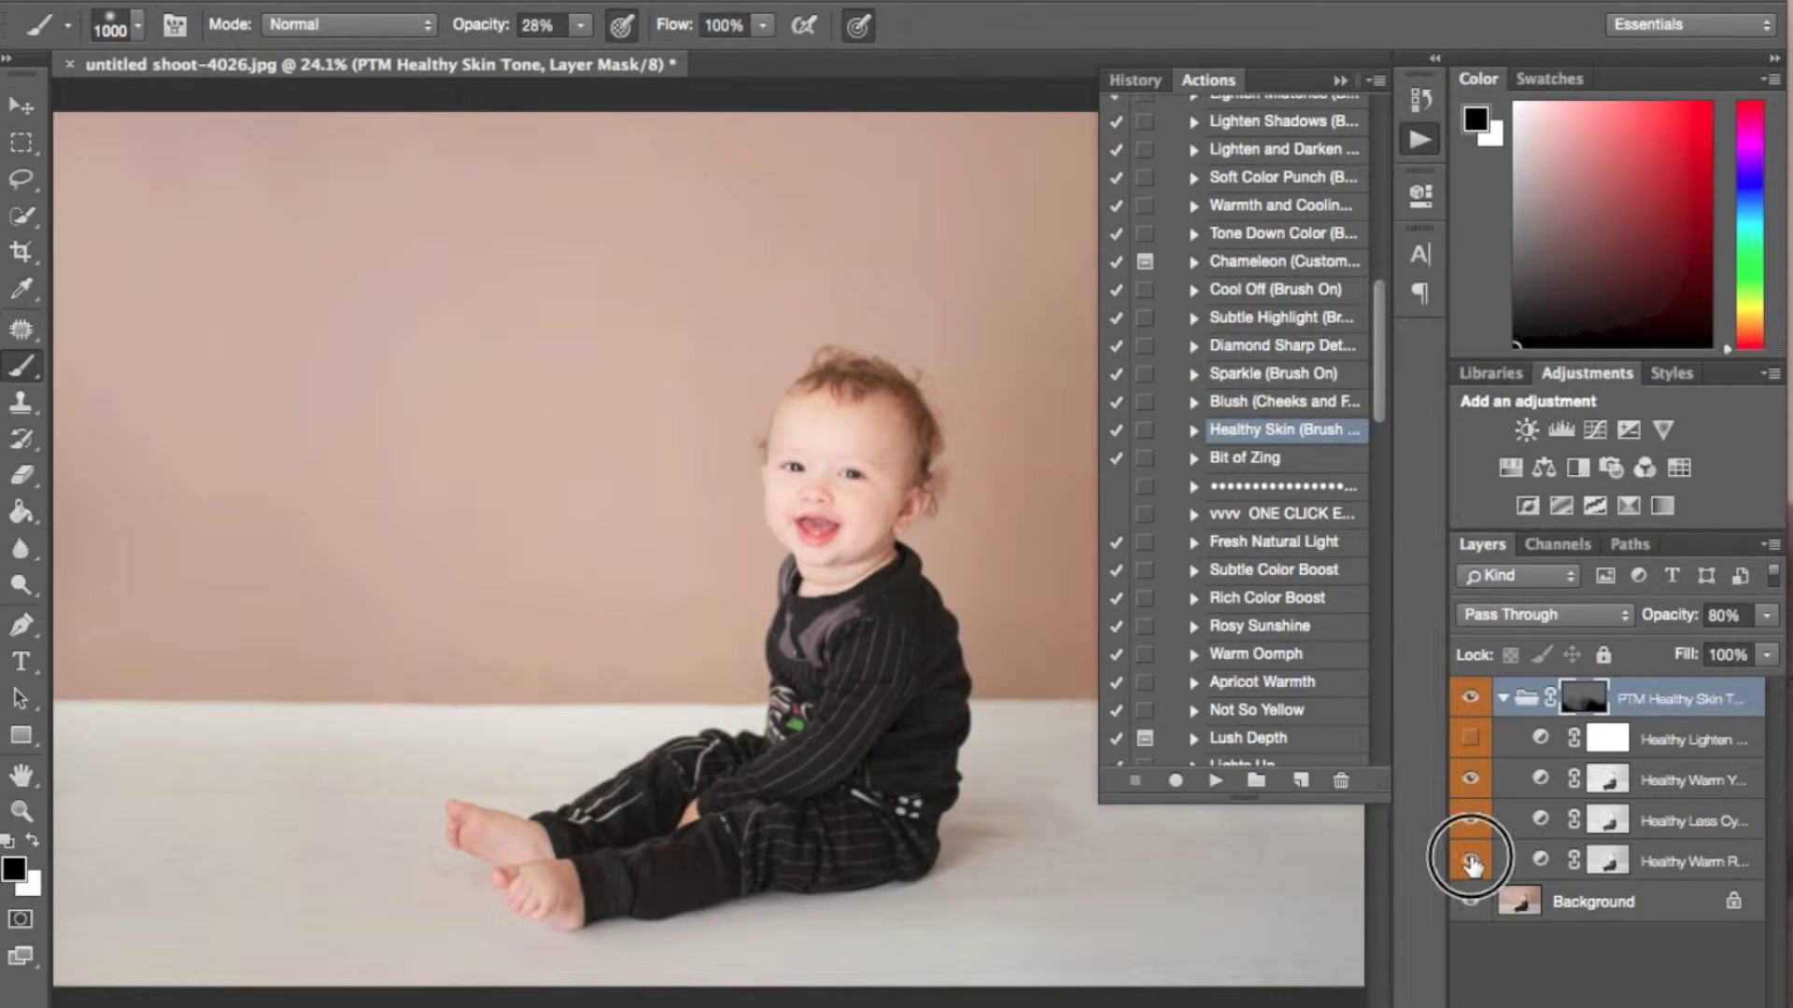
click(1466, 742)
click(1514, 693)
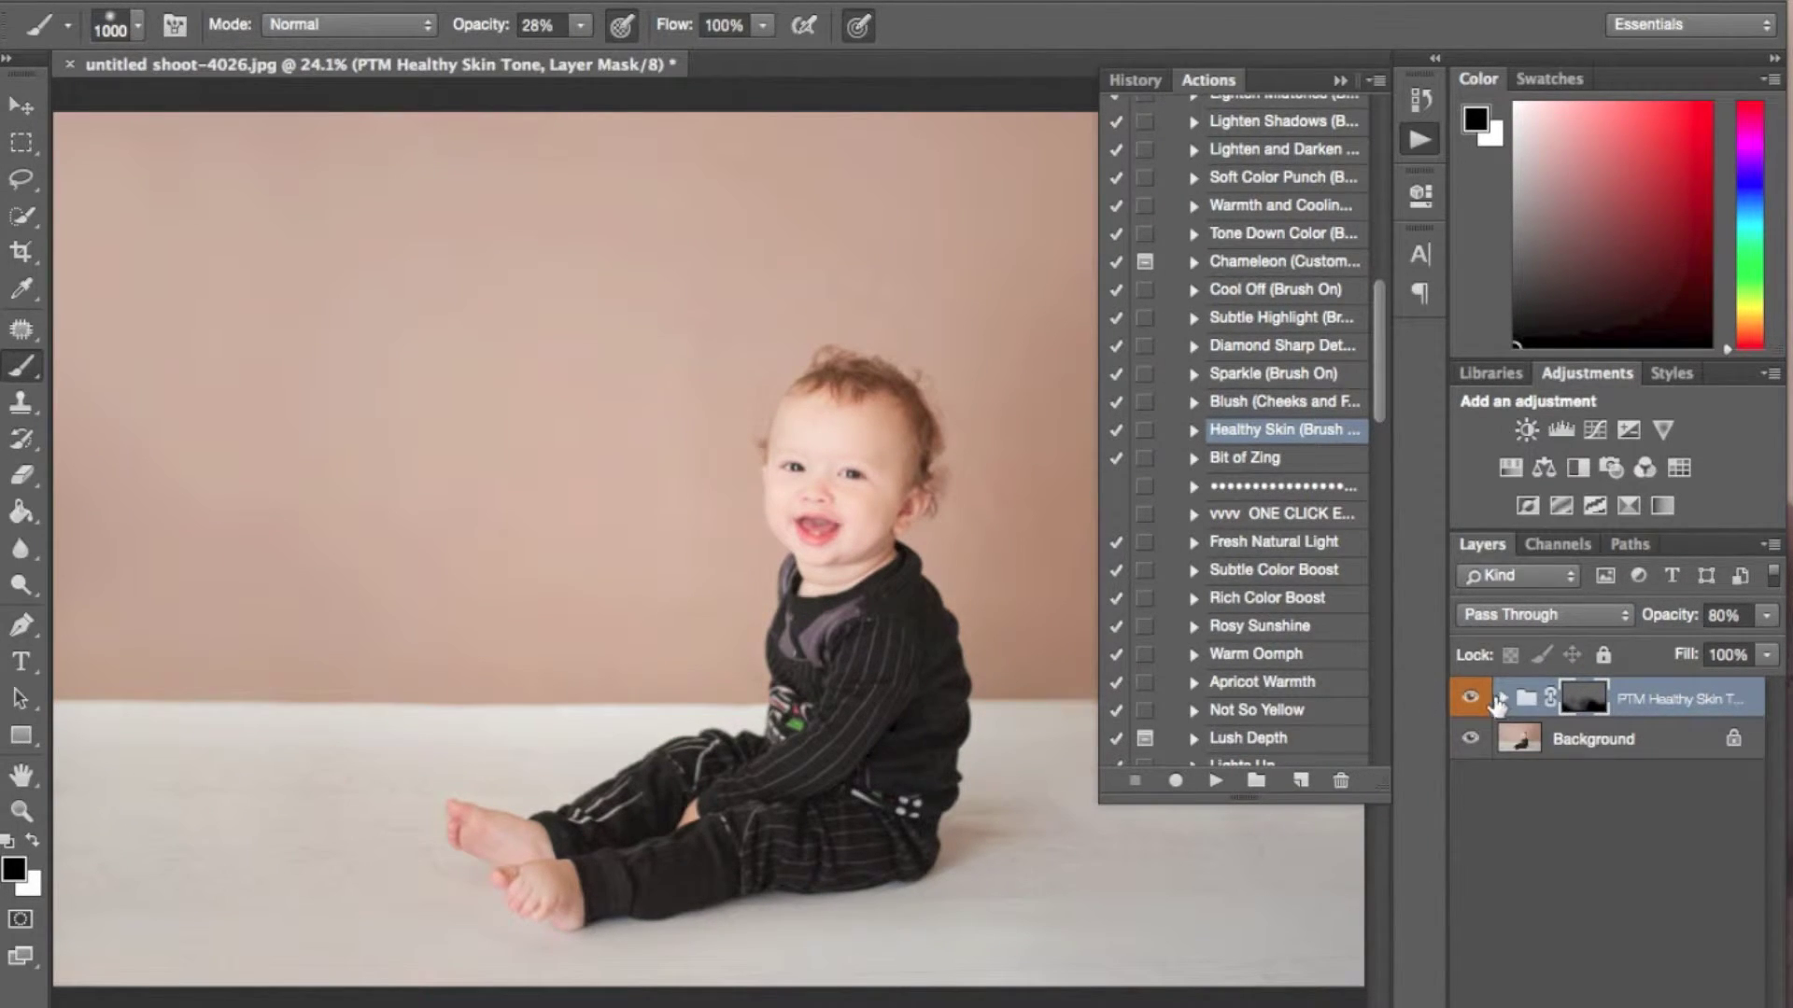
Step: Lower the PTM Healthy Skin Tone group's opacity to 45% and flatten the image
scroll(803, 672, down, 3)
scroll(817, 627, up, 1)
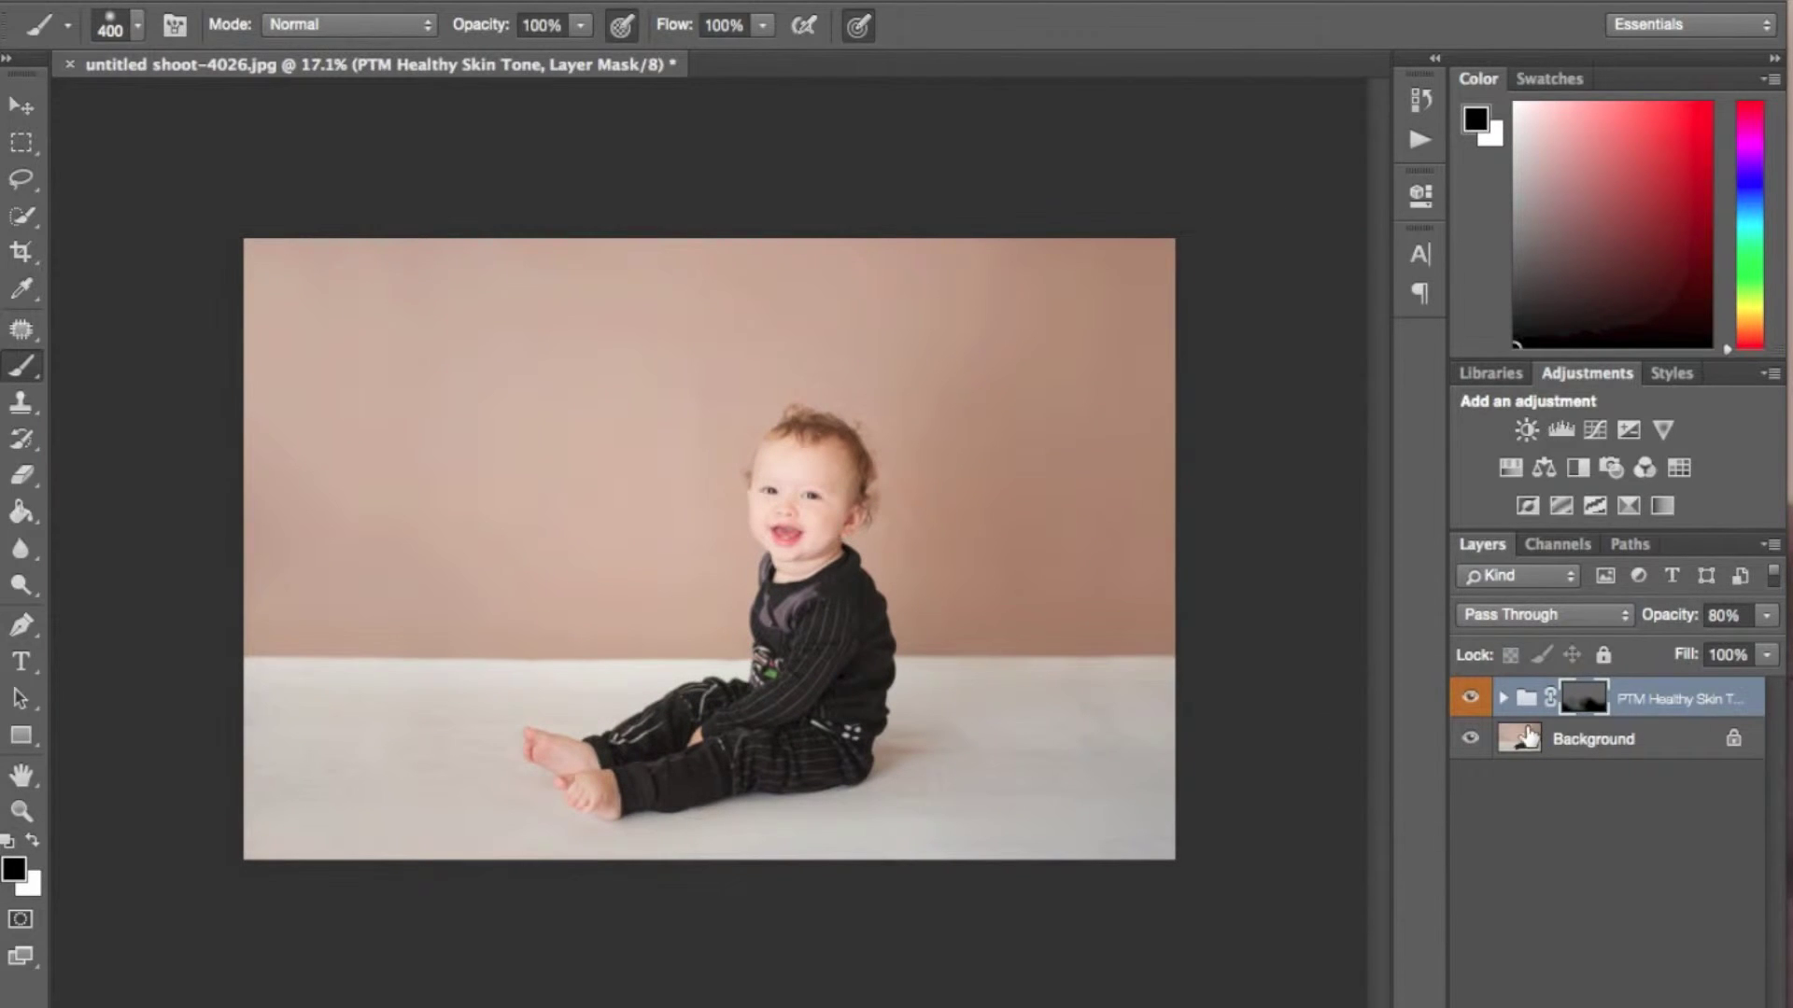
click(1468, 698)
click(1468, 699)
drag(1686, 624, 1636, 624)
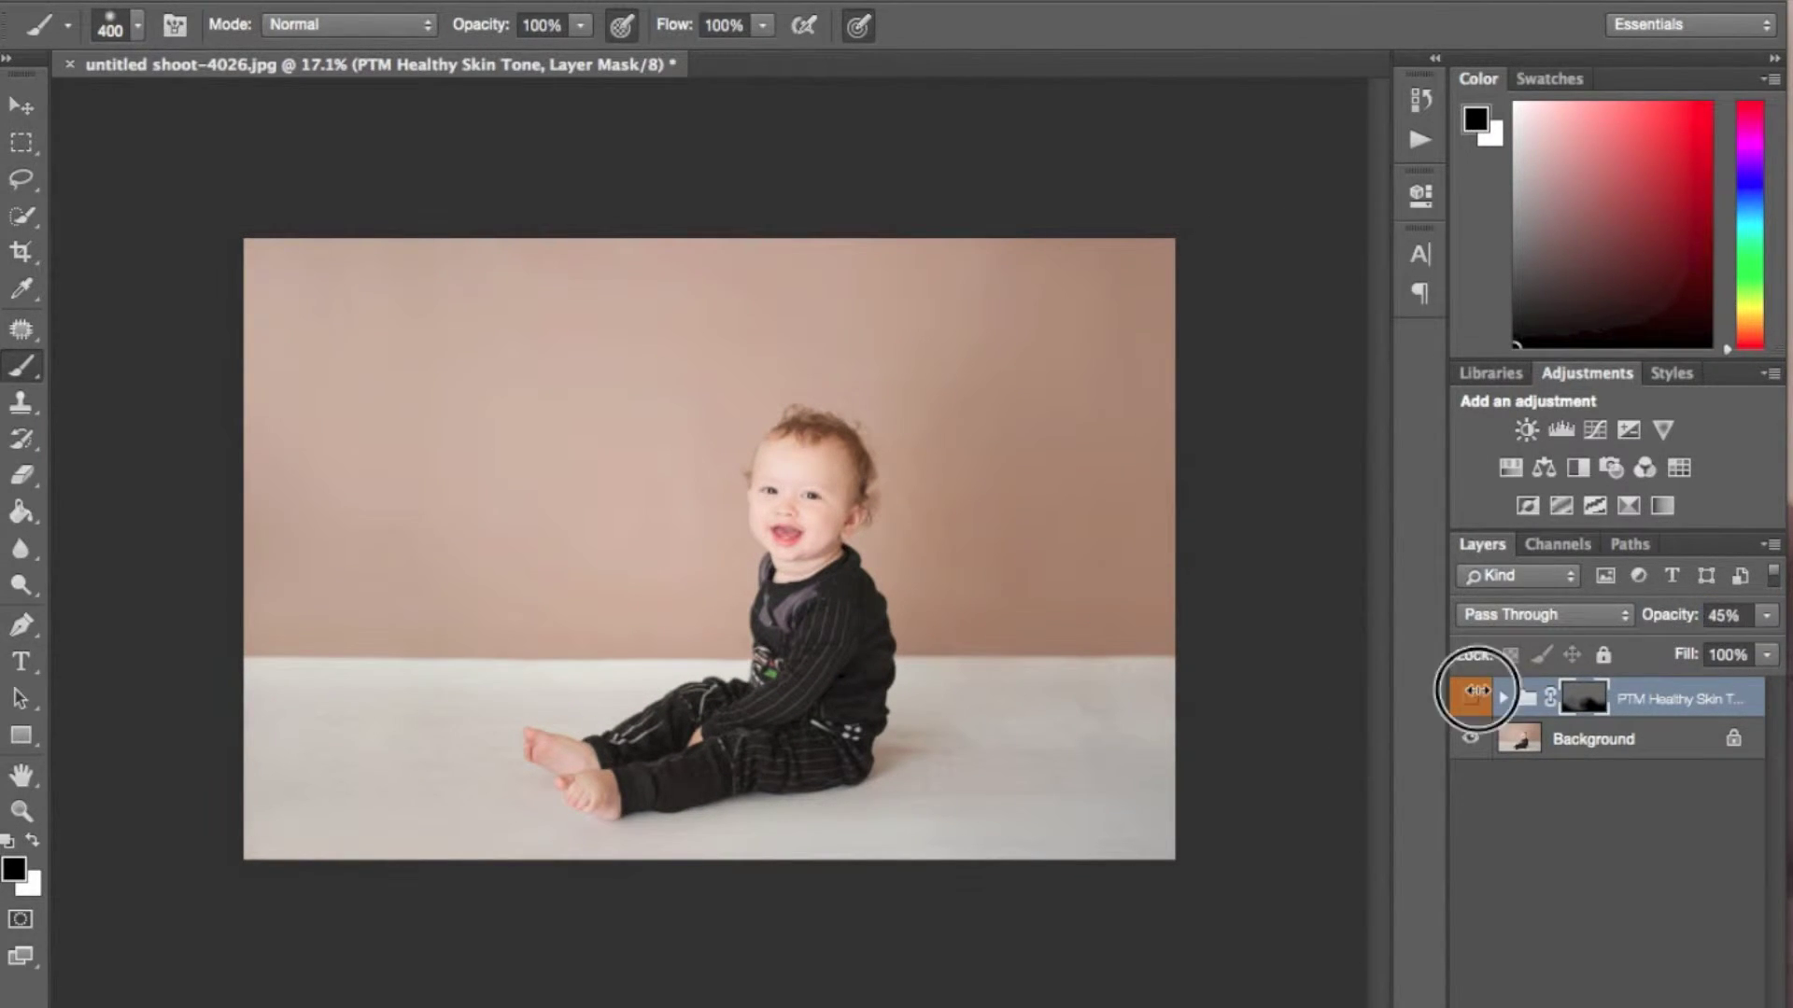
right_click(1593, 740)
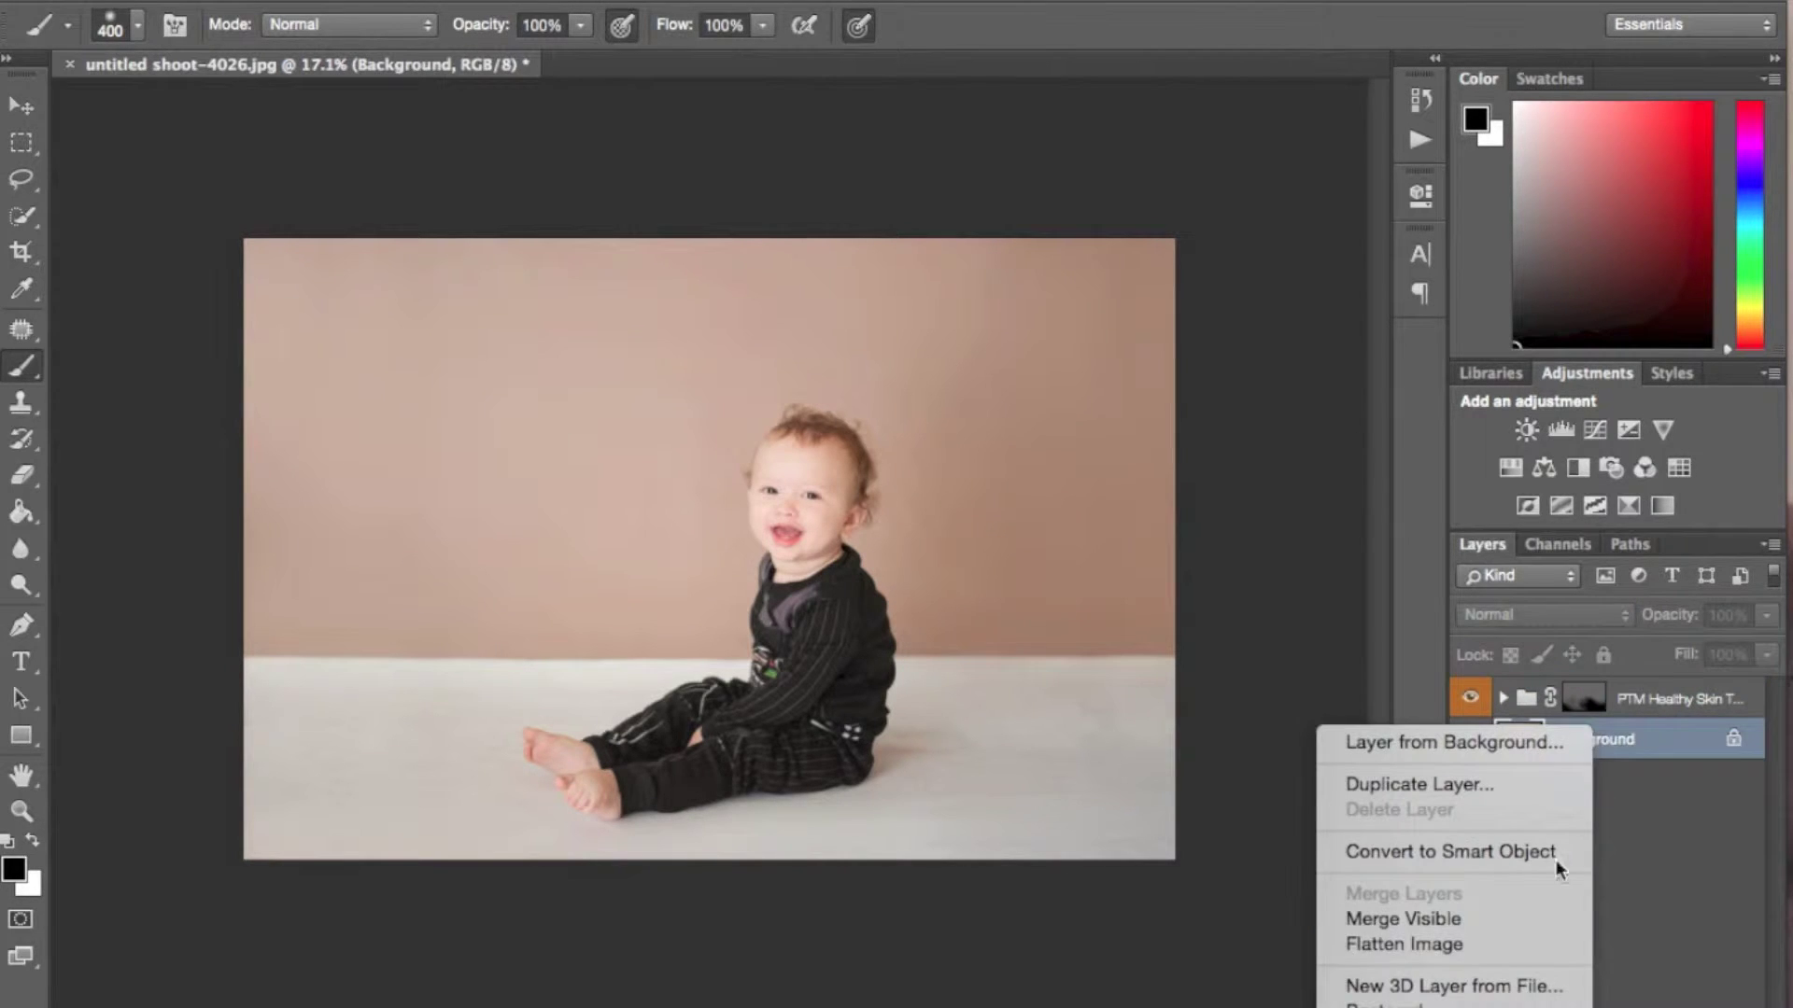
click(1522, 945)
key(Return)
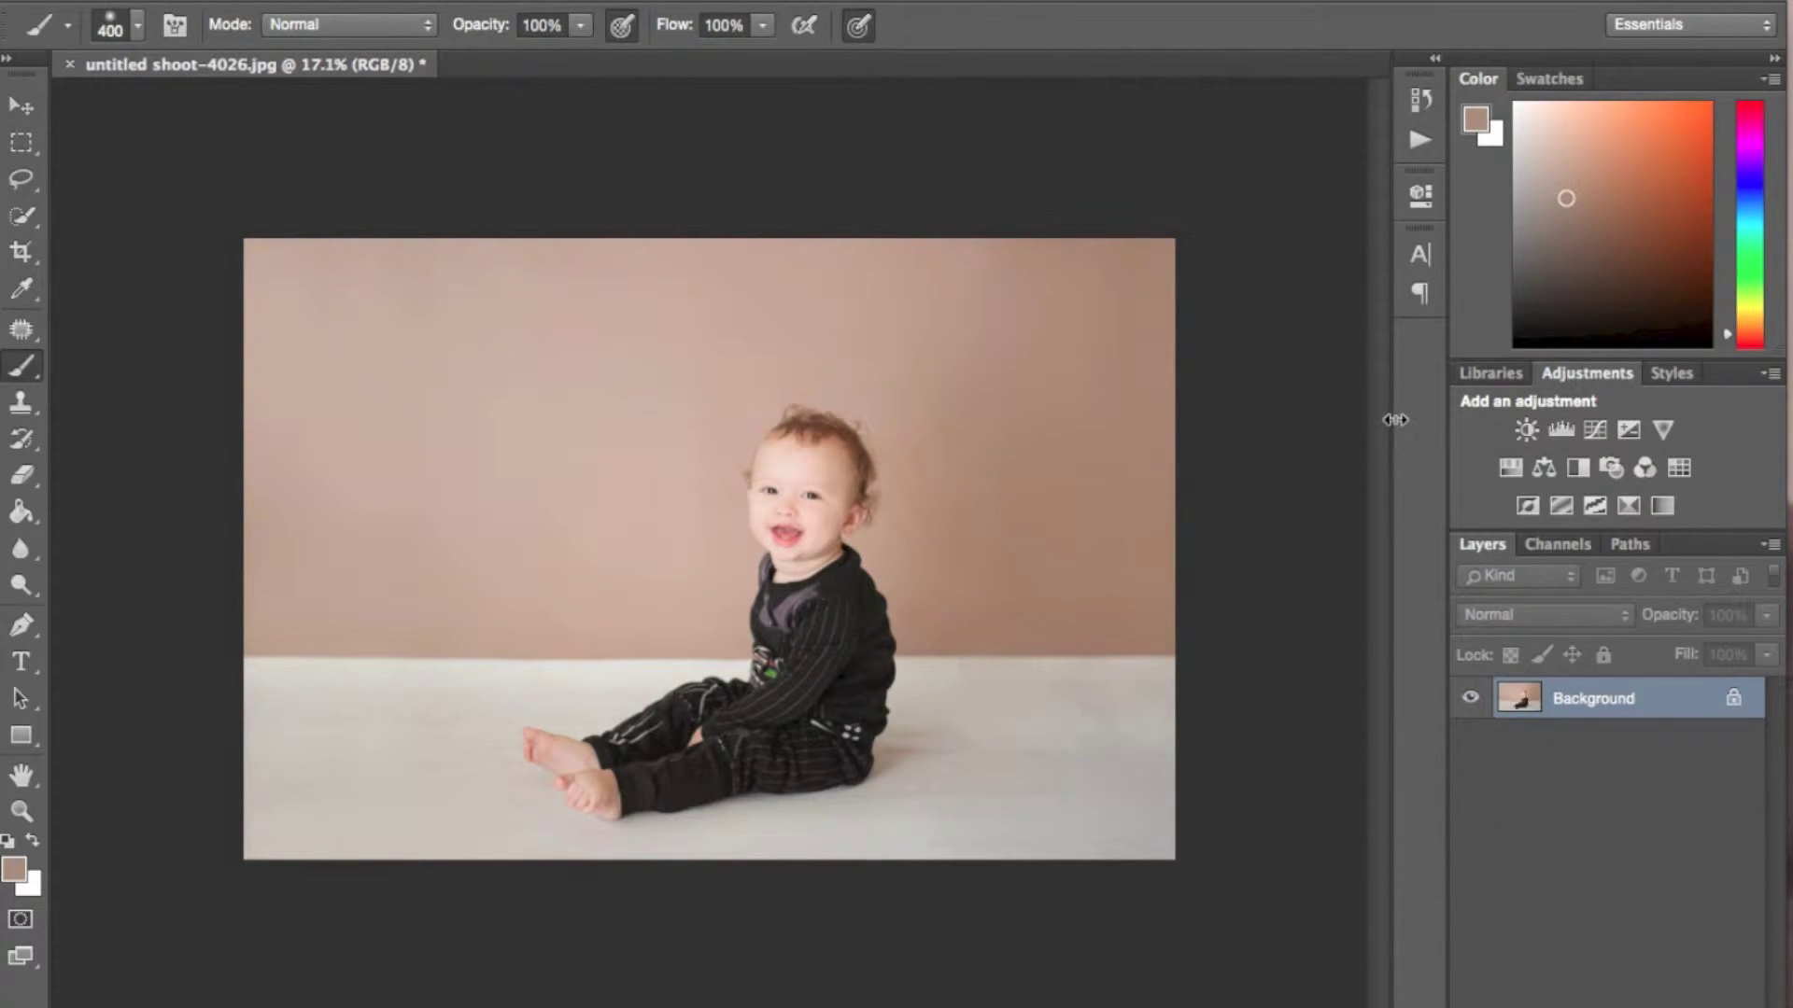
Step: Add a Selective Color adjustment layer and set its Blacks to Cyan +4%, Magenta -1% and Yellow -3%
click(1613, 505)
click(1160, 292)
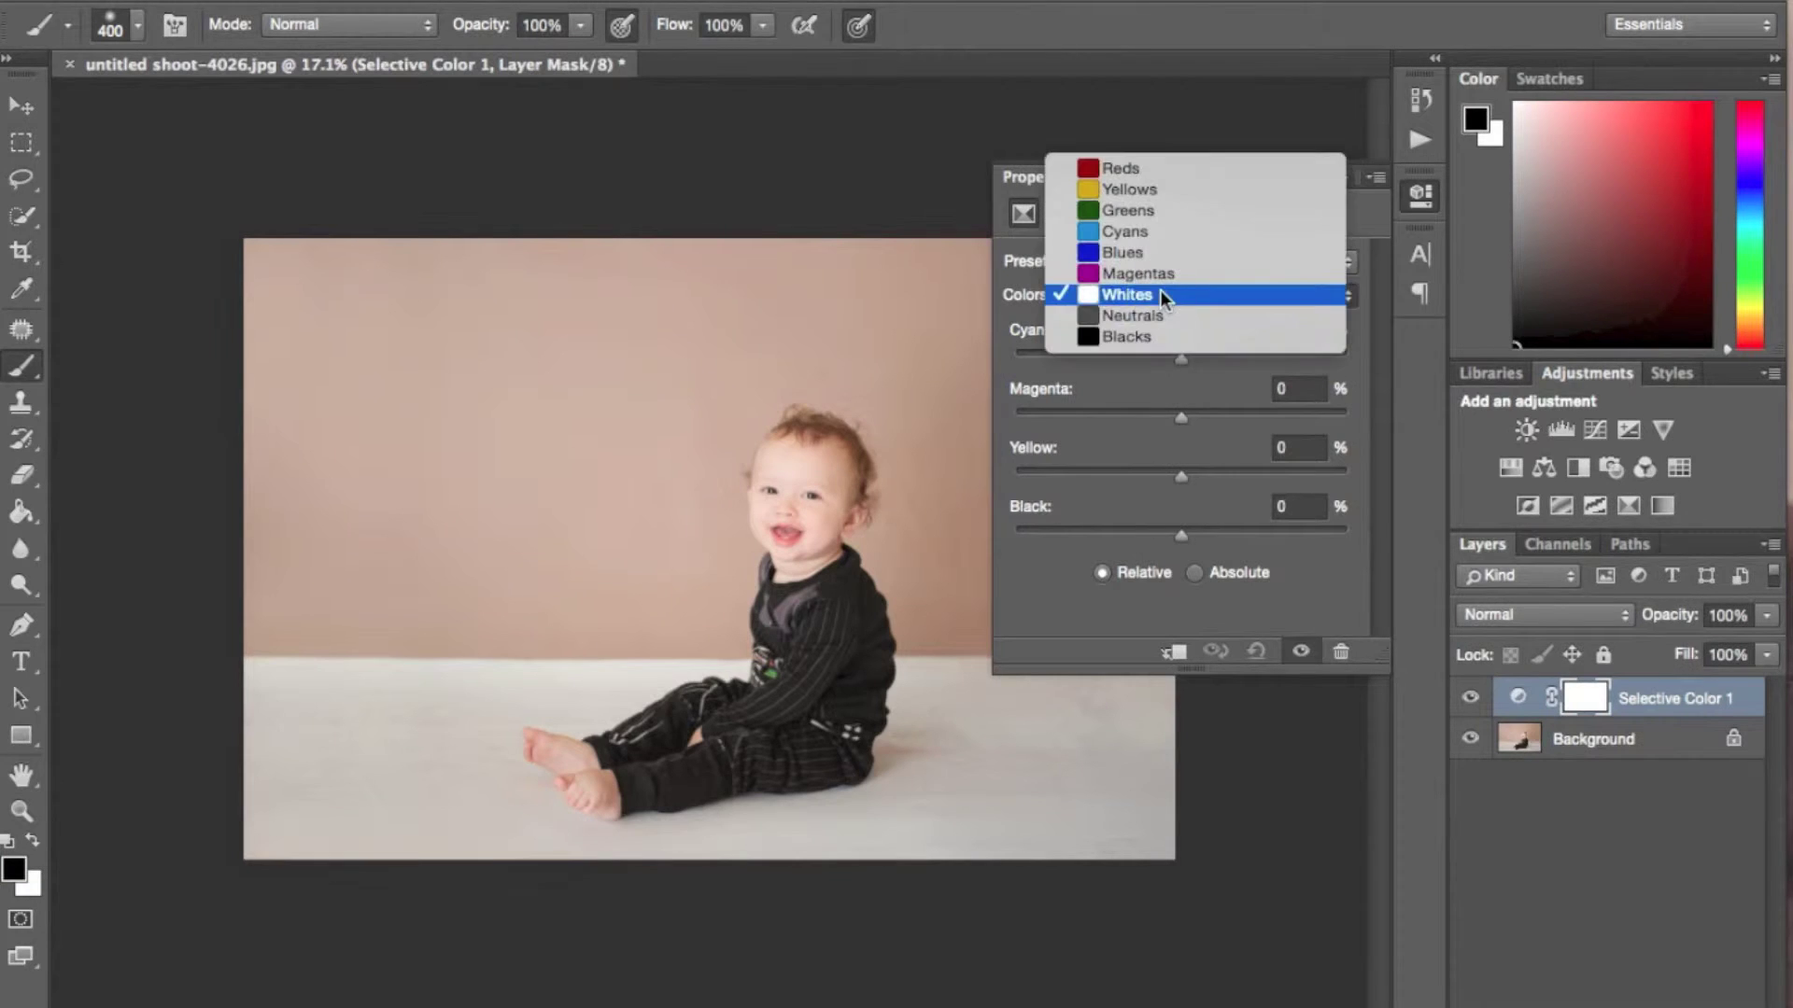
click(1159, 334)
scroll(486, 393, up, 5)
scroll(485, 393, down, 3)
scroll(486, 393, right, 3)
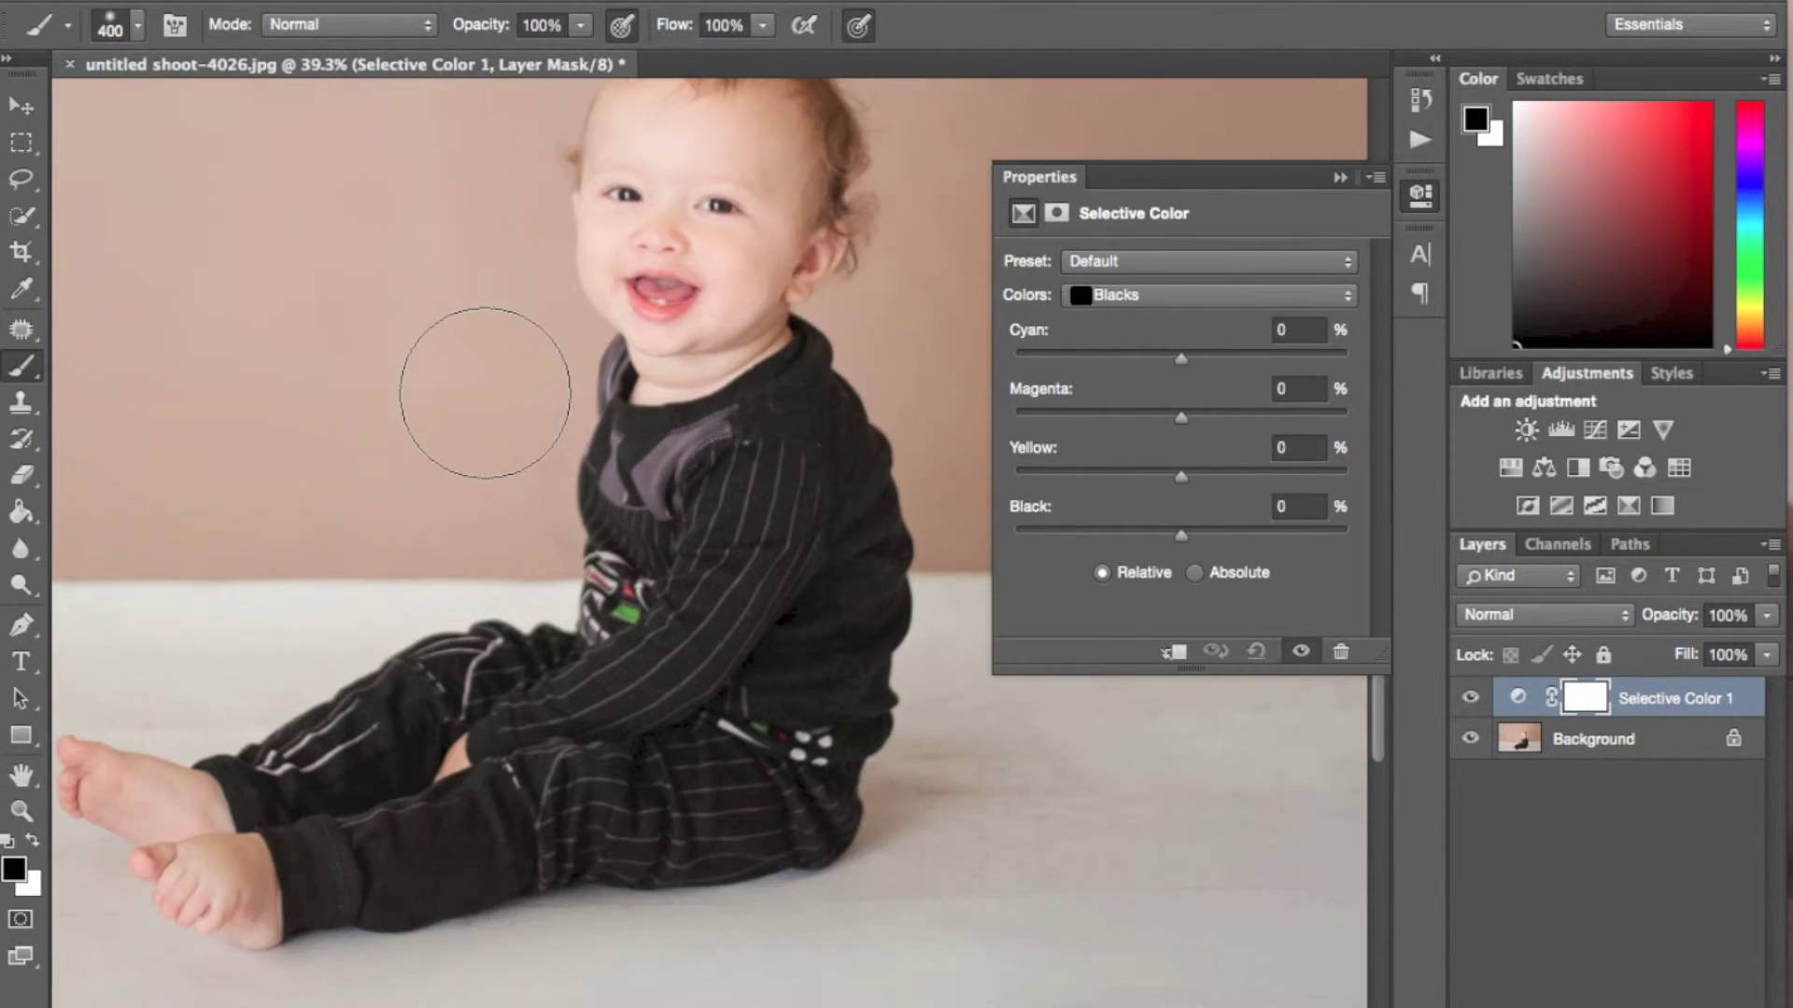
drag(1225, 471, 1190, 362)
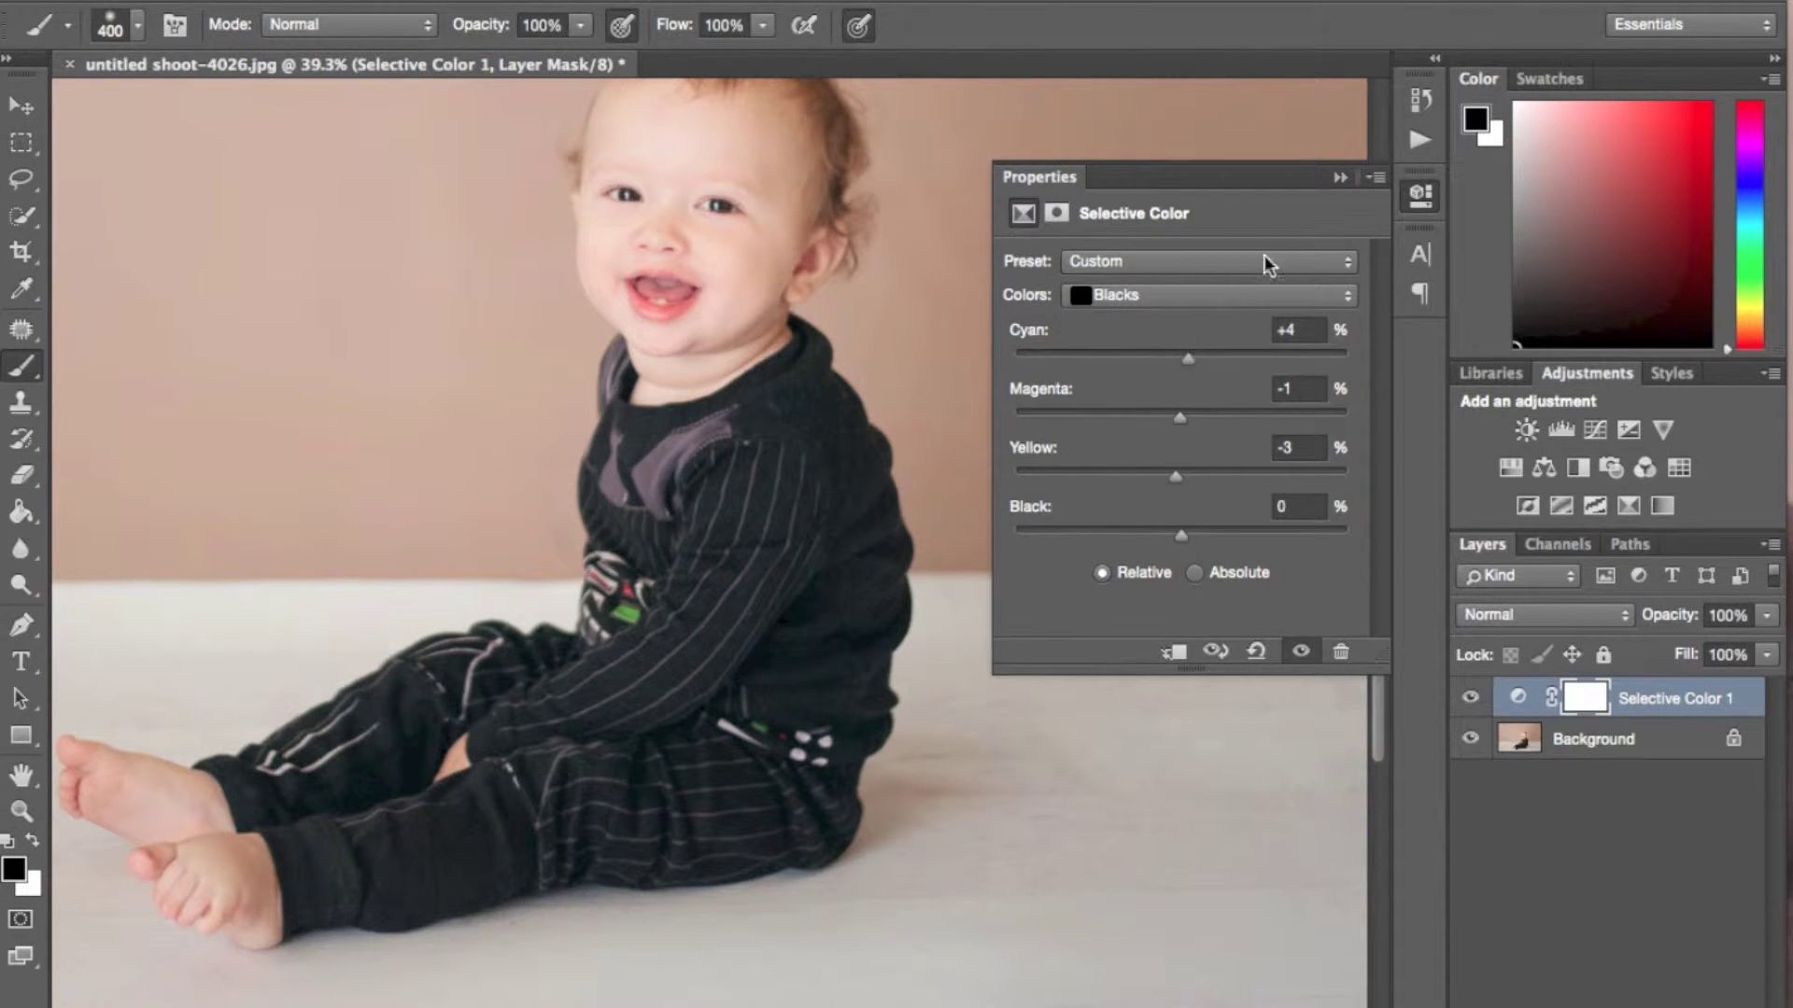
click(1339, 177)
Step: Compare the baby's black outfit and the whole image with and without the Selective Color layer
click(1467, 699)
click(1468, 699)
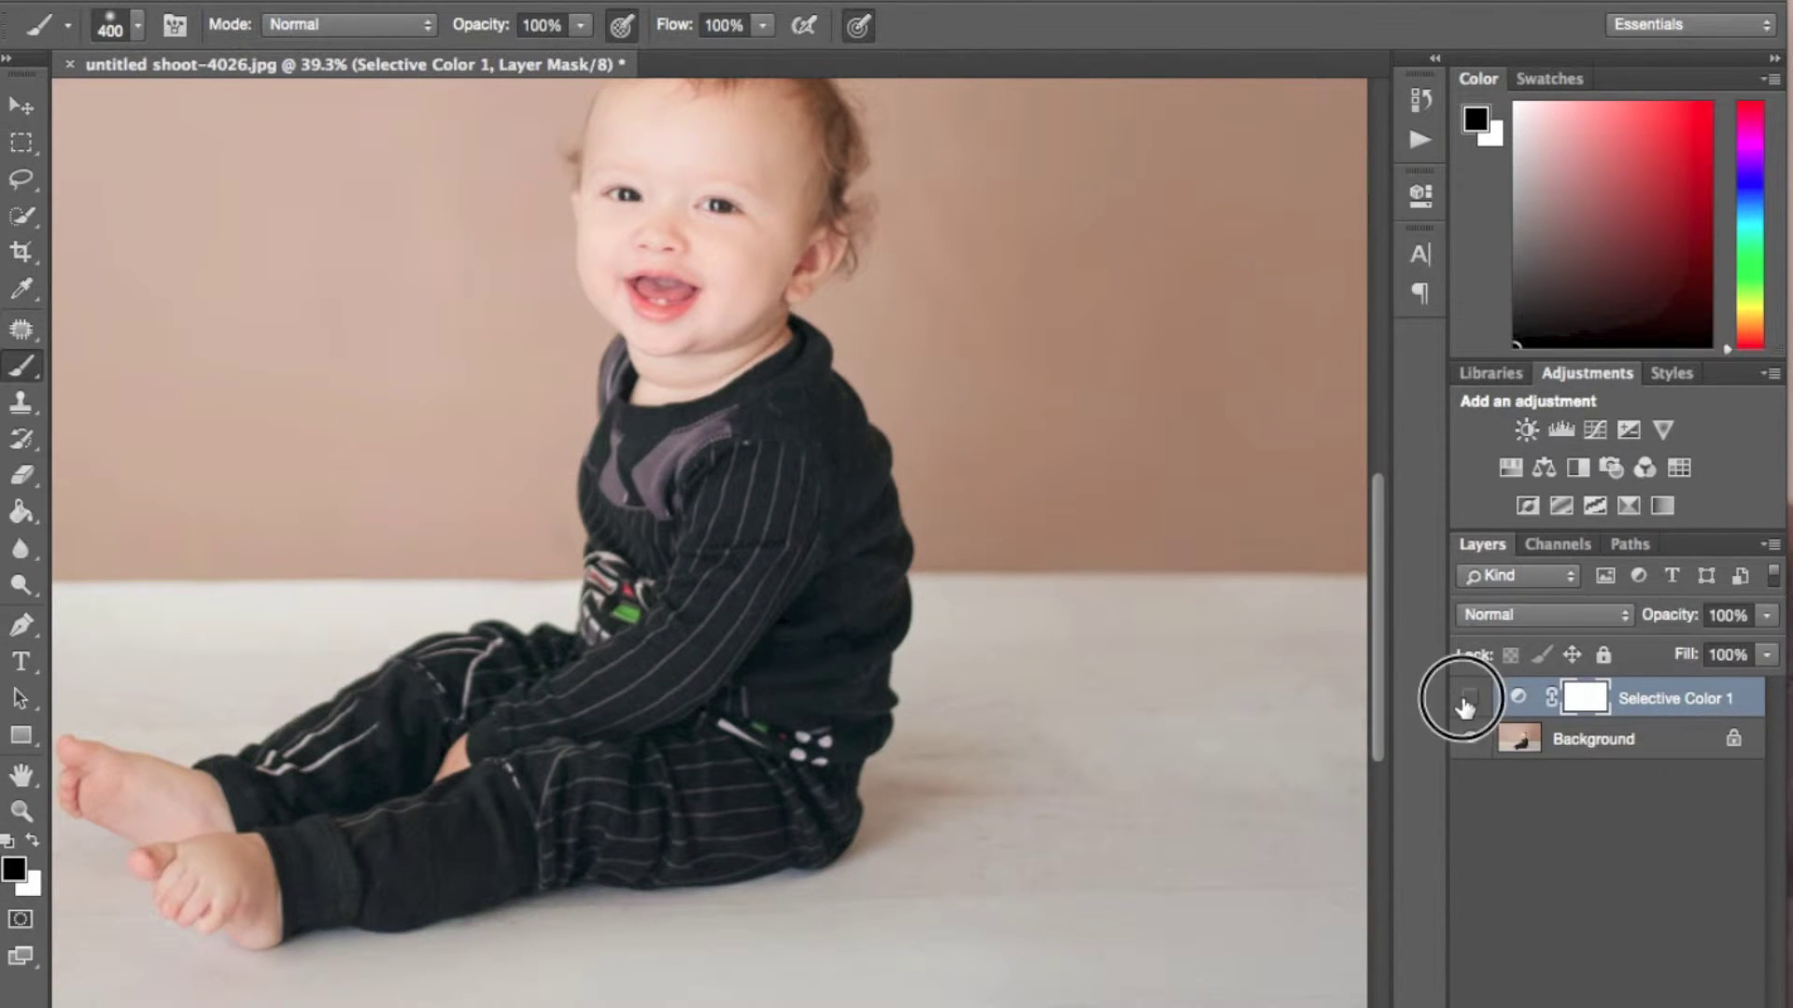
click(1468, 698)
click(1468, 698)
click(1468, 698)
click(1468, 698)
click(1468, 699)
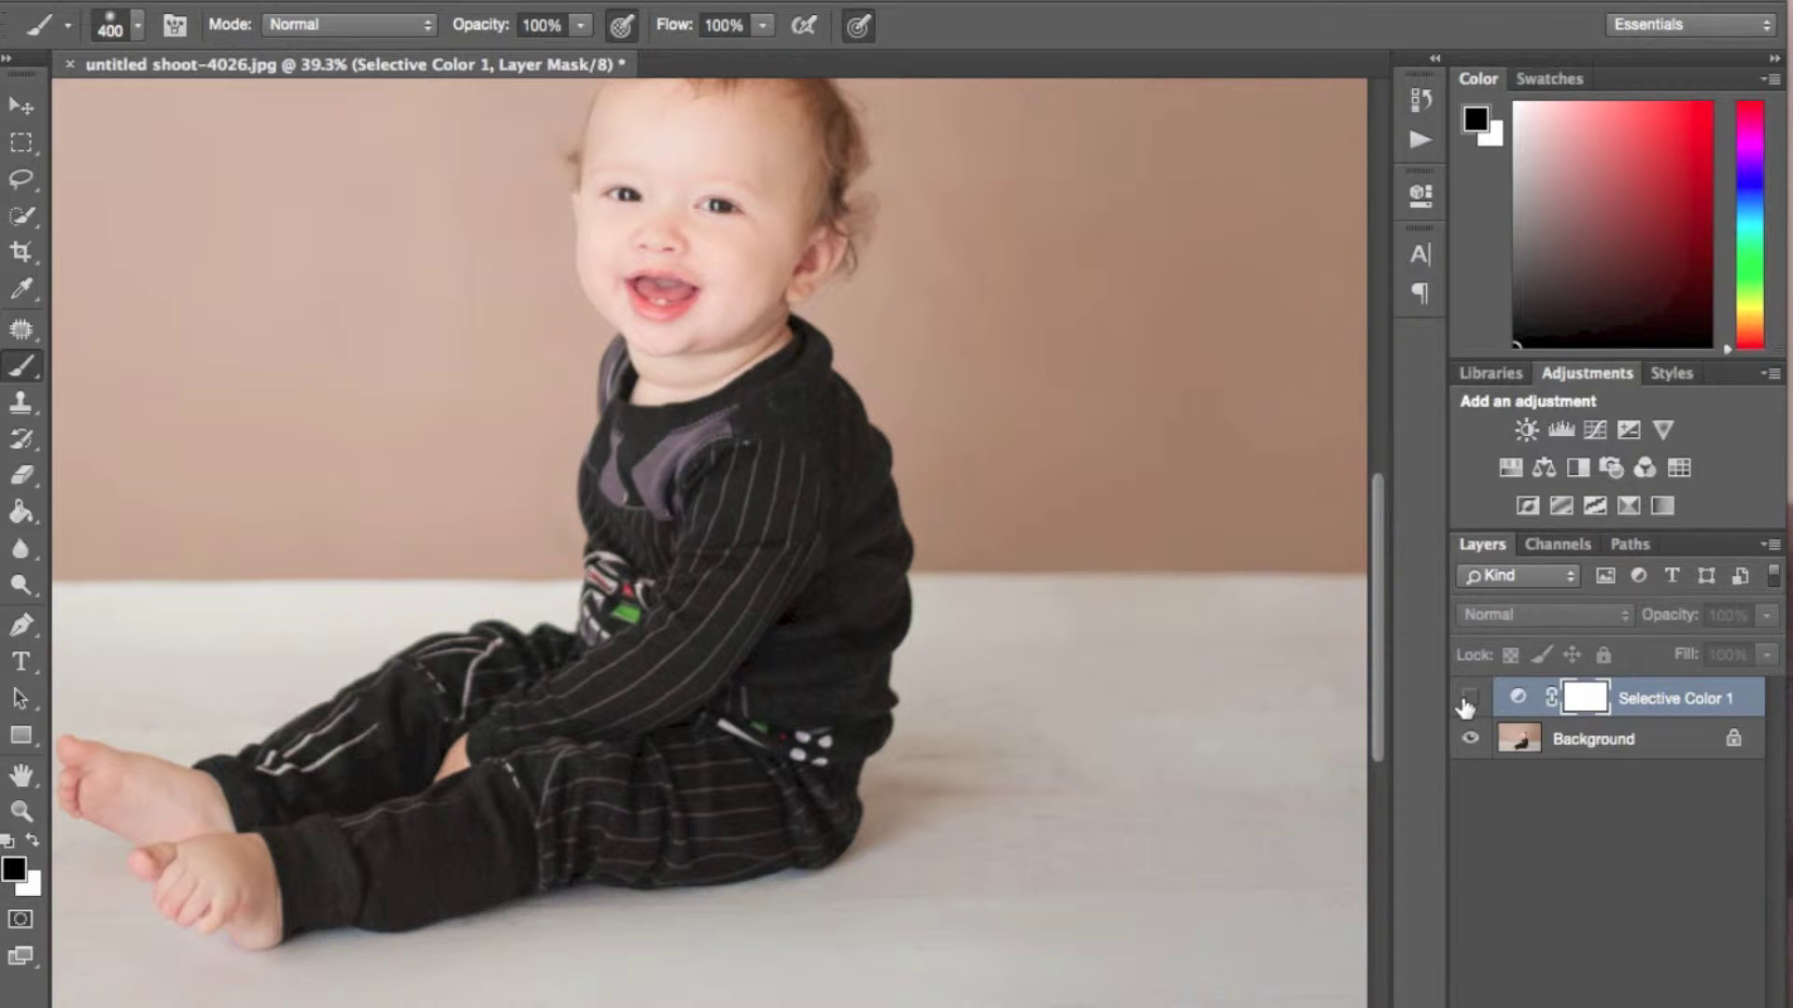
click(1467, 698)
scroll(860, 740, down, 5)
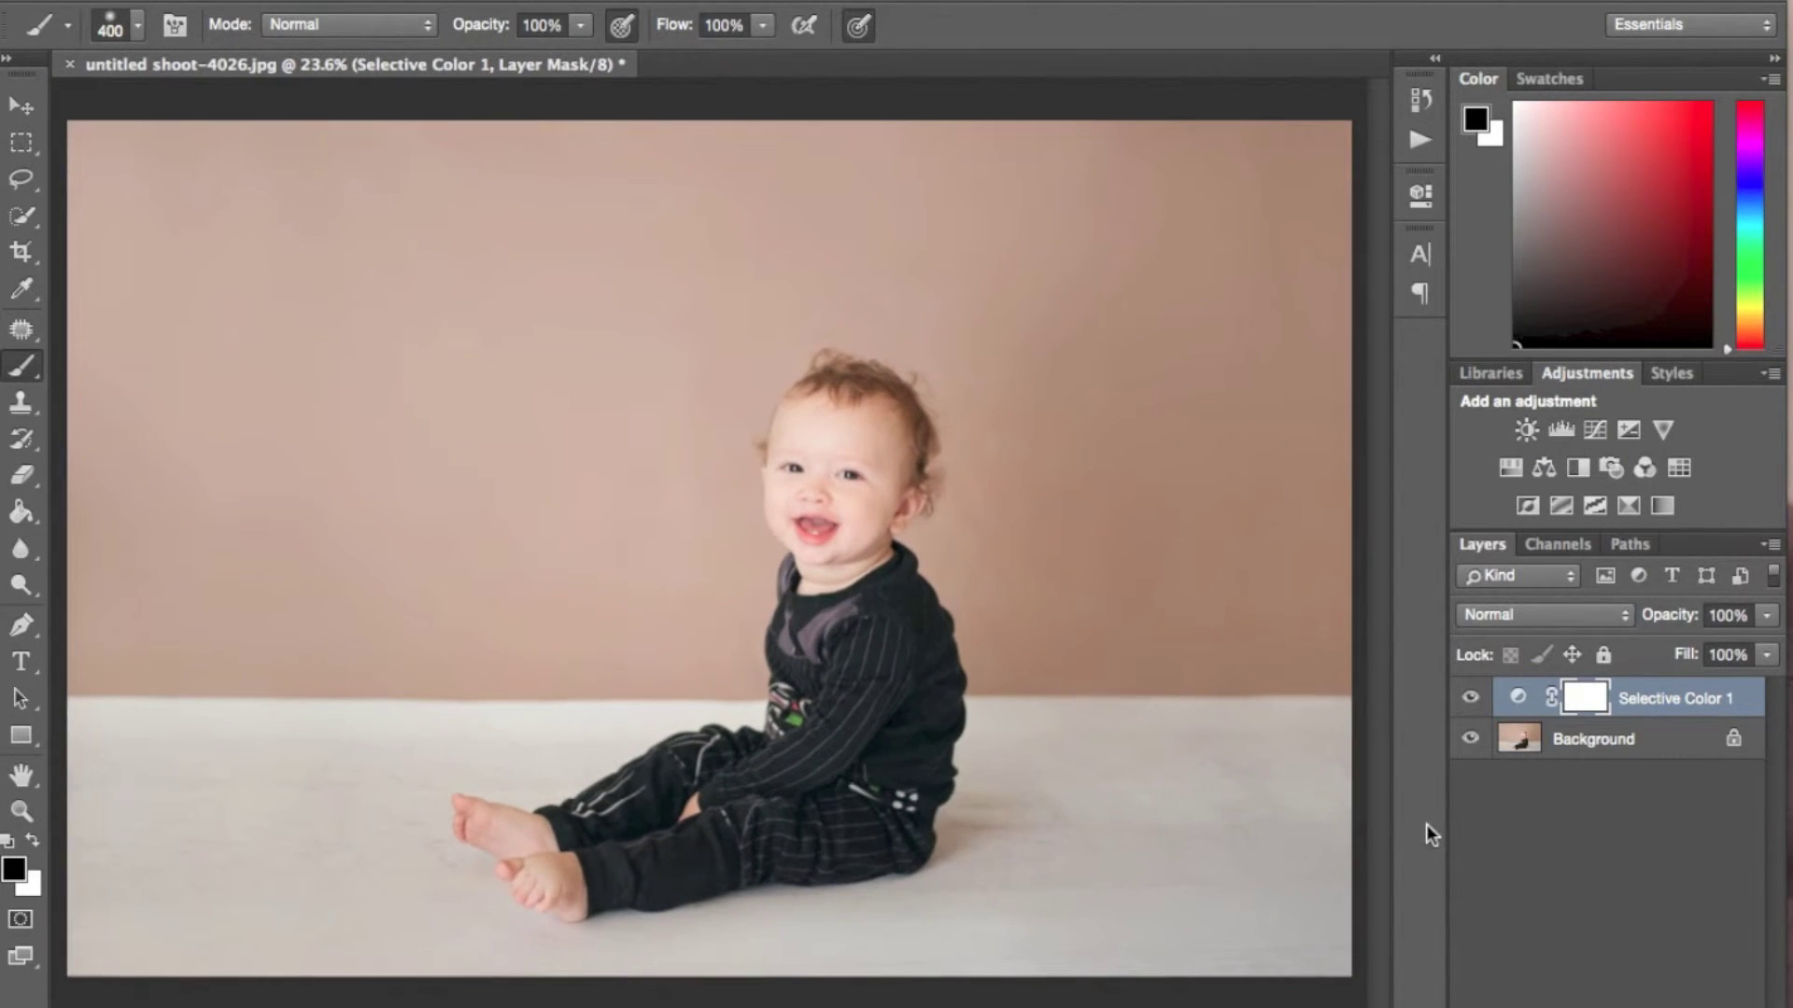
click(1471, 697)
click(1472, 697)
click(1472, 697)
click(1473, 697)
Step: Mask the Selective Color effect off the baby's head with black, reduce the brush opacity to 23% for the face, and lower the layer's opacity
drag(959, 440, 773, 359)
drag(485, 28, 388, 37)
mouse_move(803, 490)
mouse_down()
mouse_move(867, 501)
mouse_move(812, 486)
mouse_up()
click(1473, 699)
click(1472, 699)
drag(1684, 609, 1655, 740)
Step: Flatten the image and duplicate the Background layer
right_click(1665, 739)
click(1539, 951)
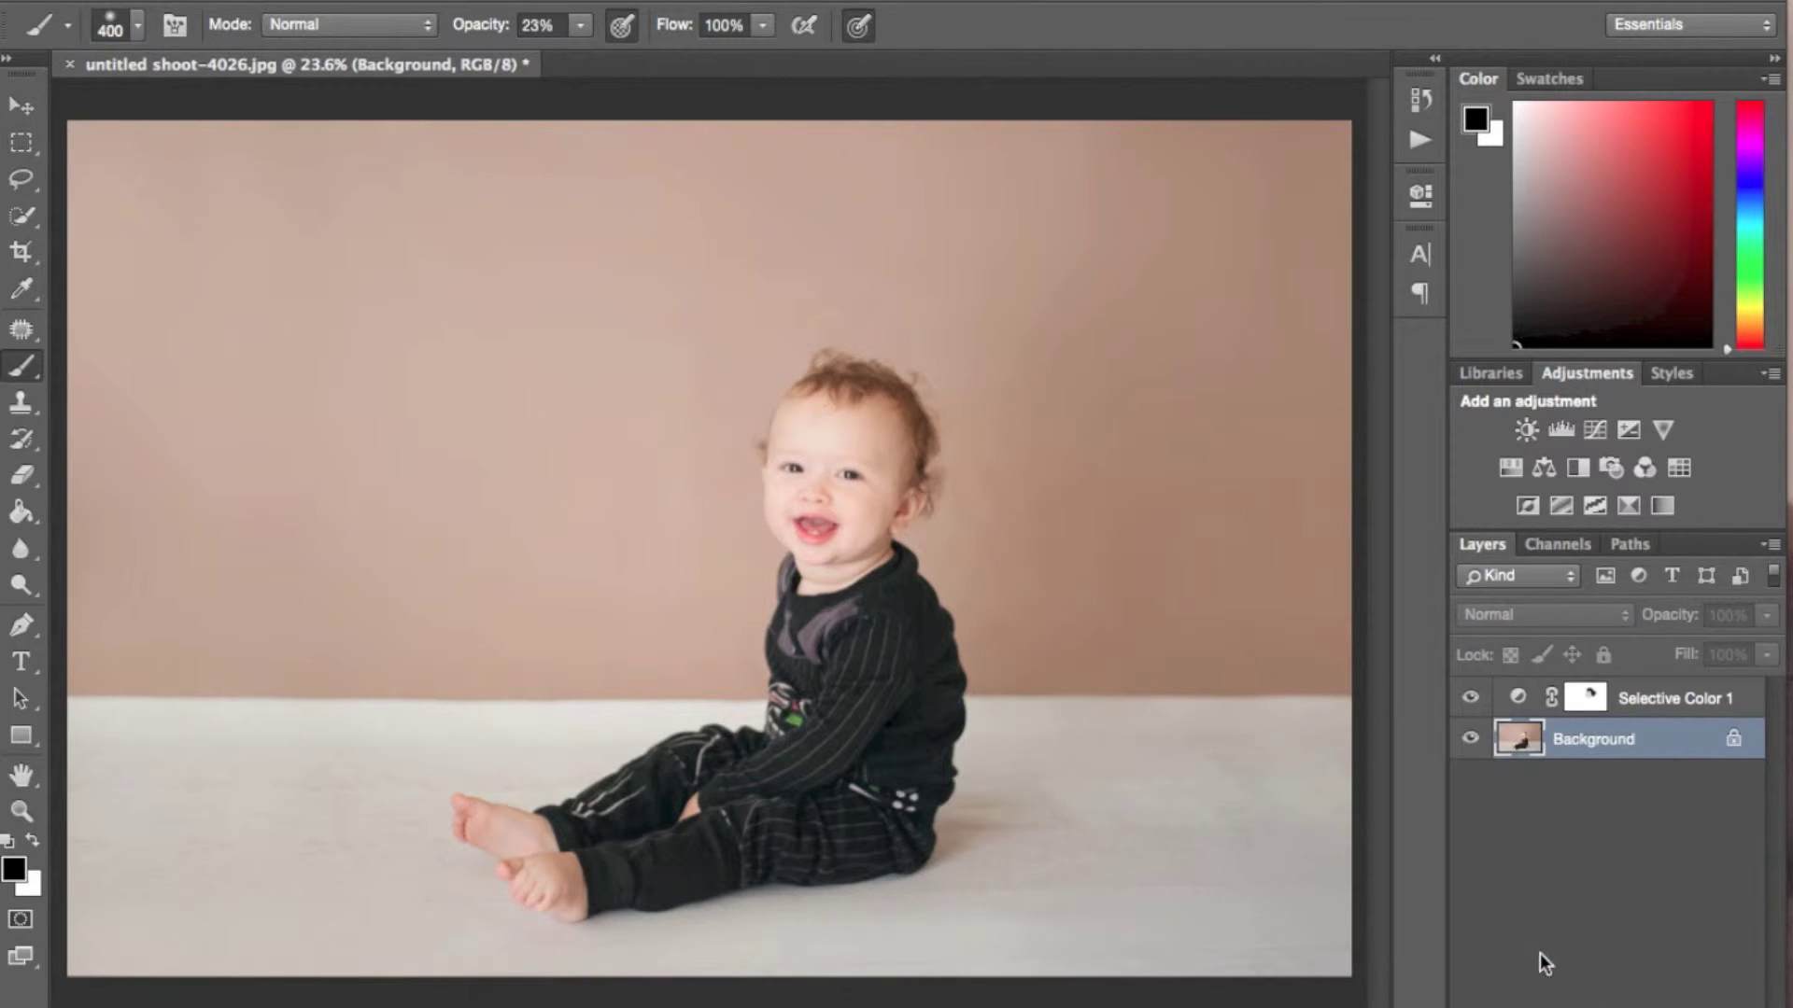
key(super+j)
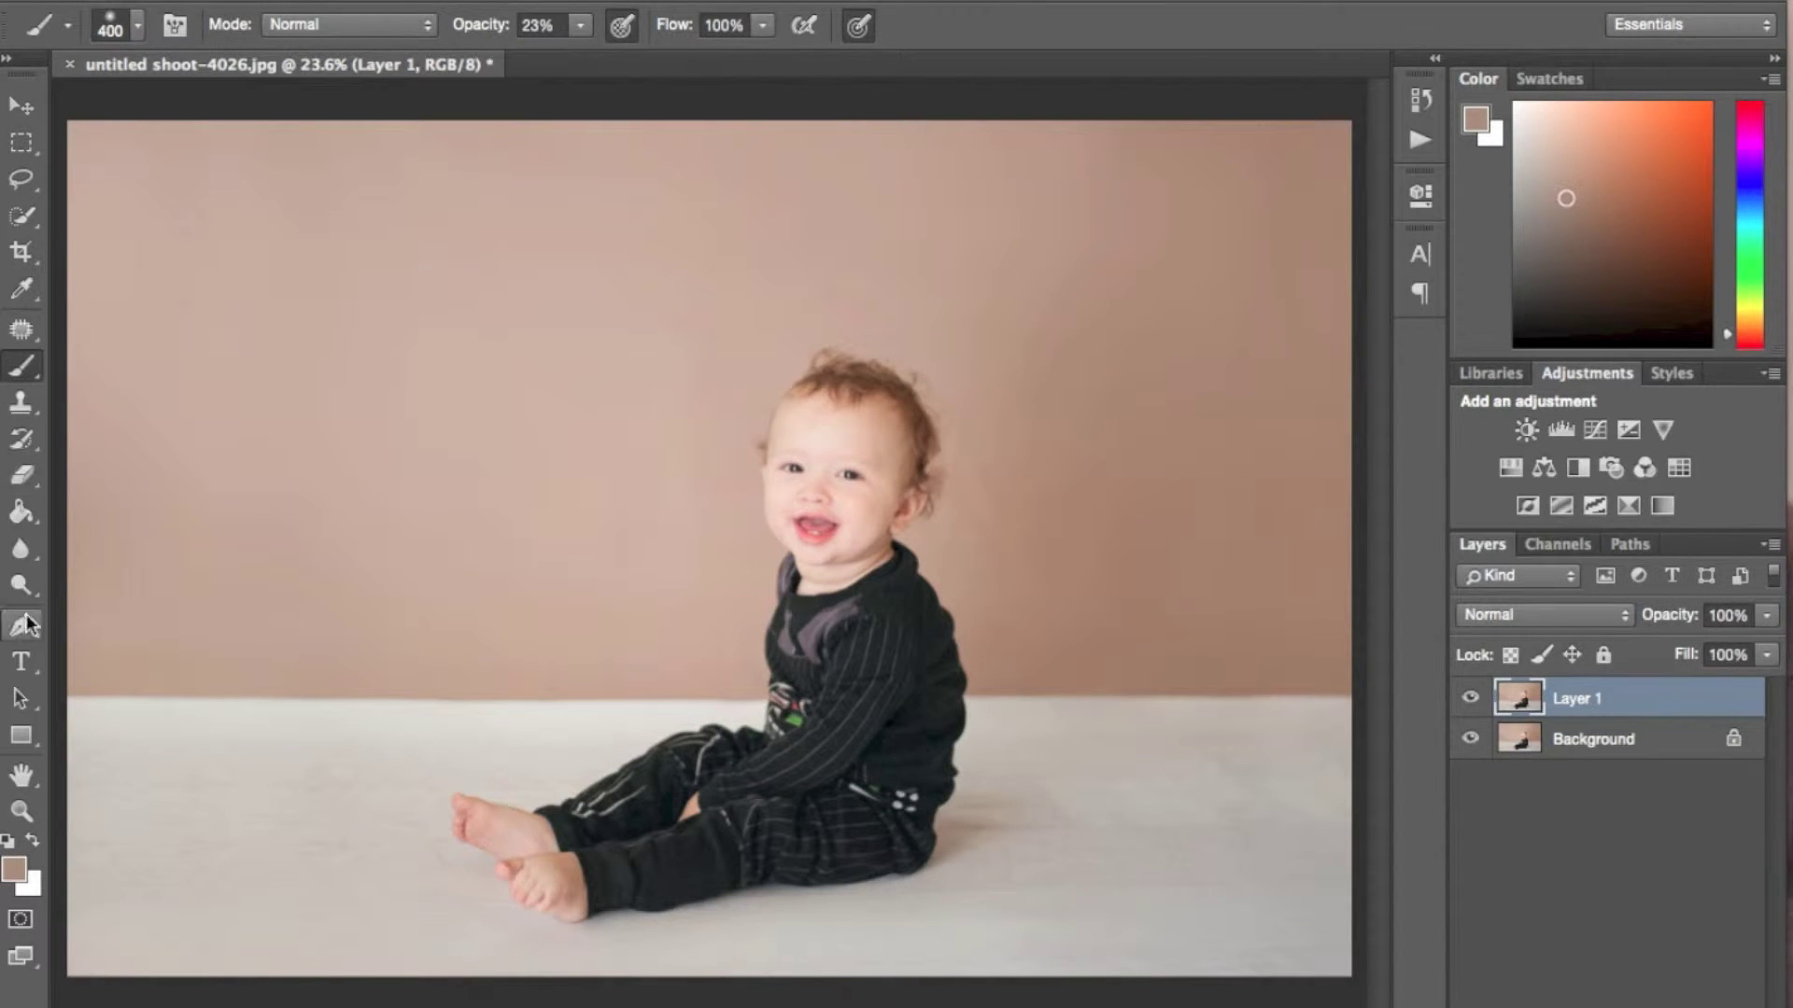
click(29, 585)
key(super+plus)
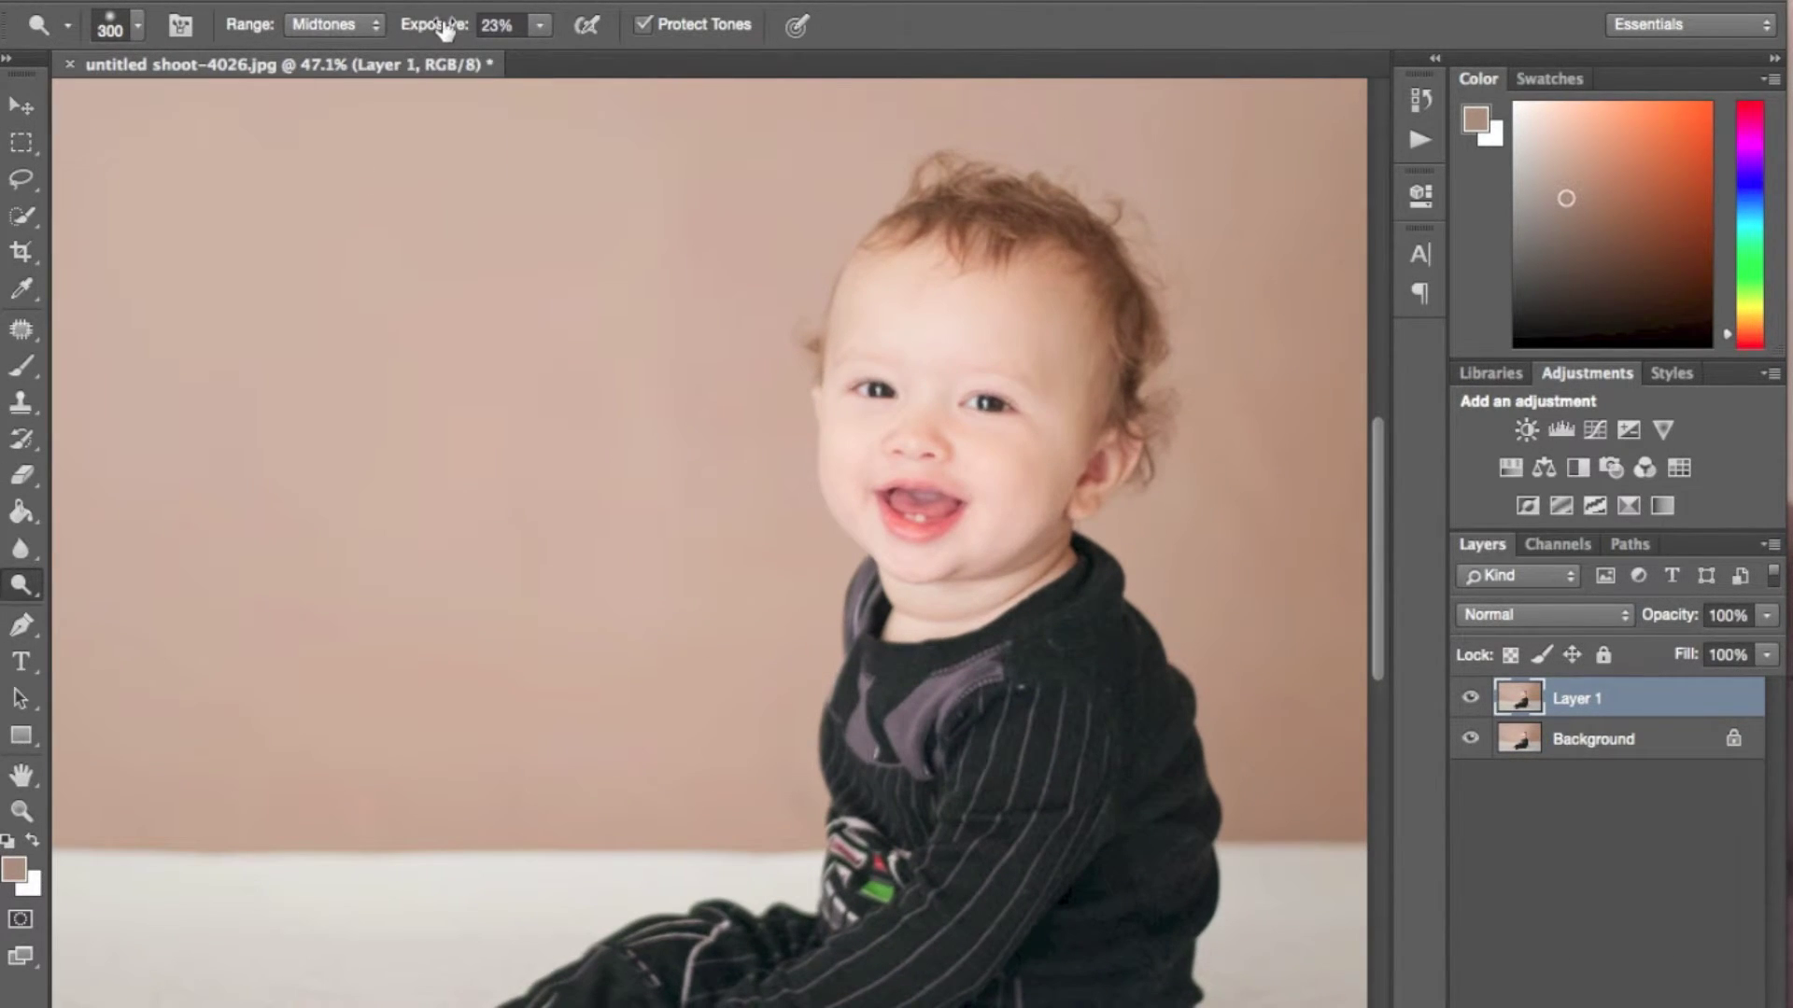
drag(437, 24, 359, 31)
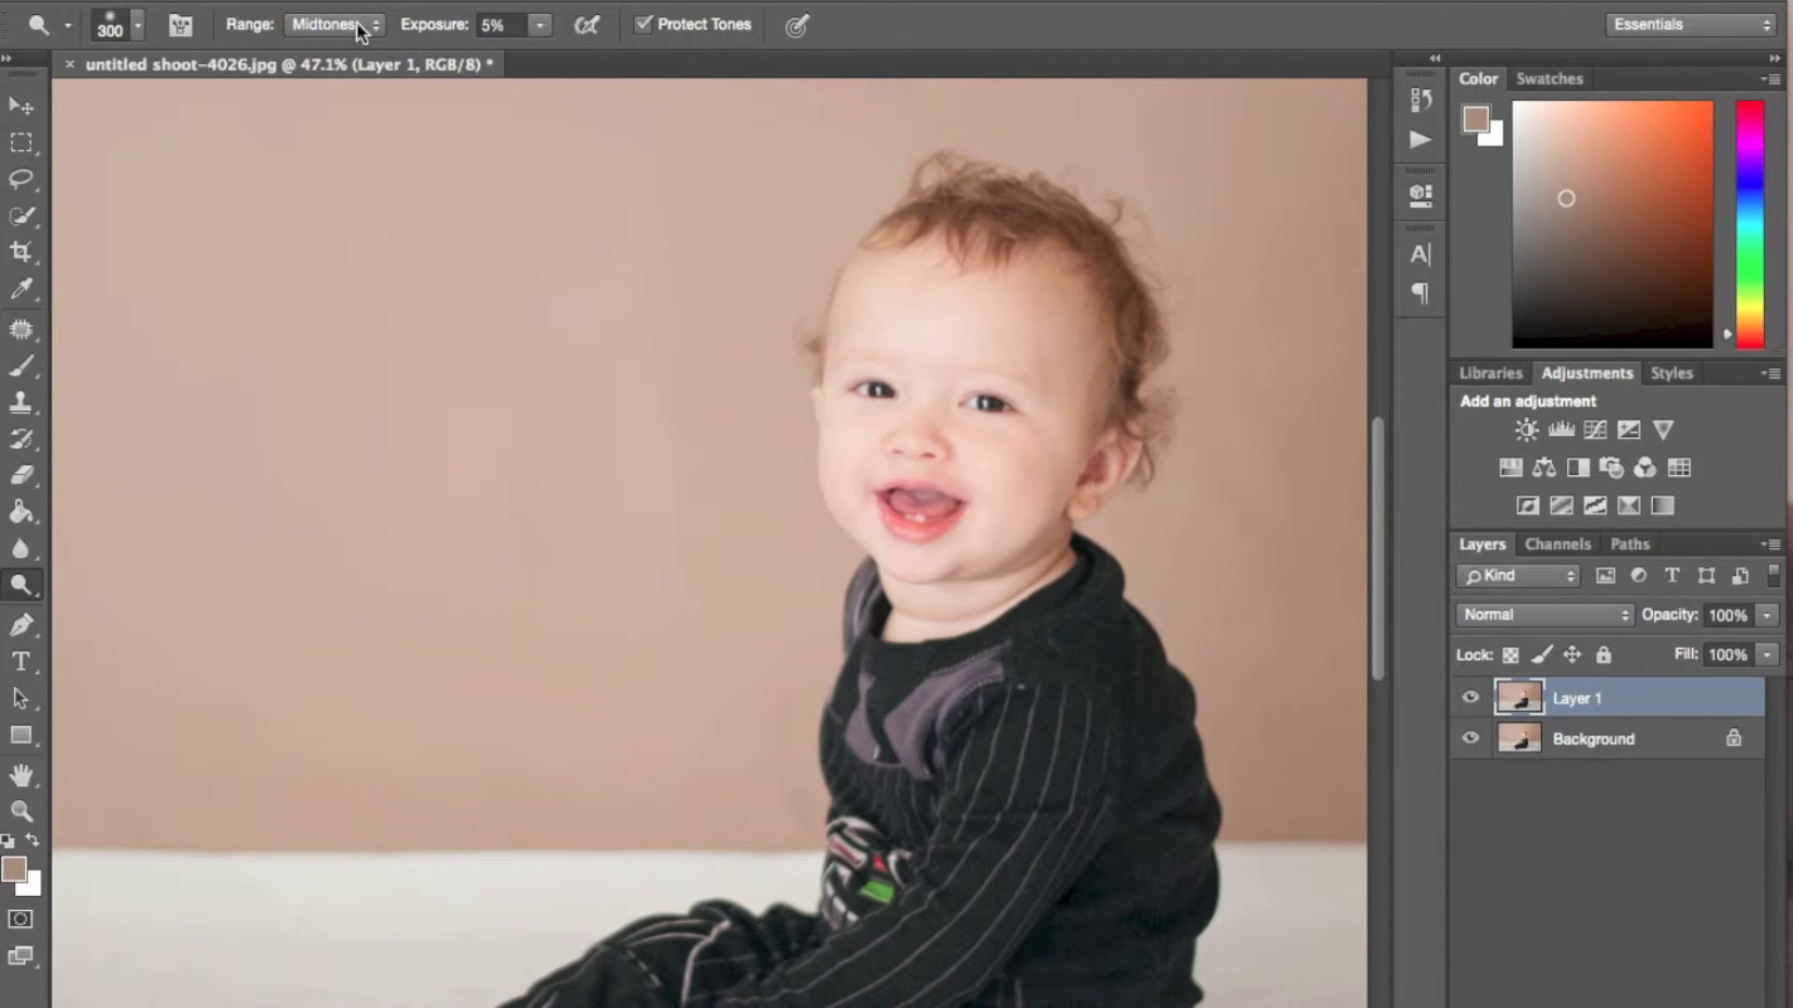
Step: Burn the edge of the baby's face and the hairline on the duplicate layer with a size 200 brush, midtones range, 4% exposure
right_click(21, 585)
click(102, 609)
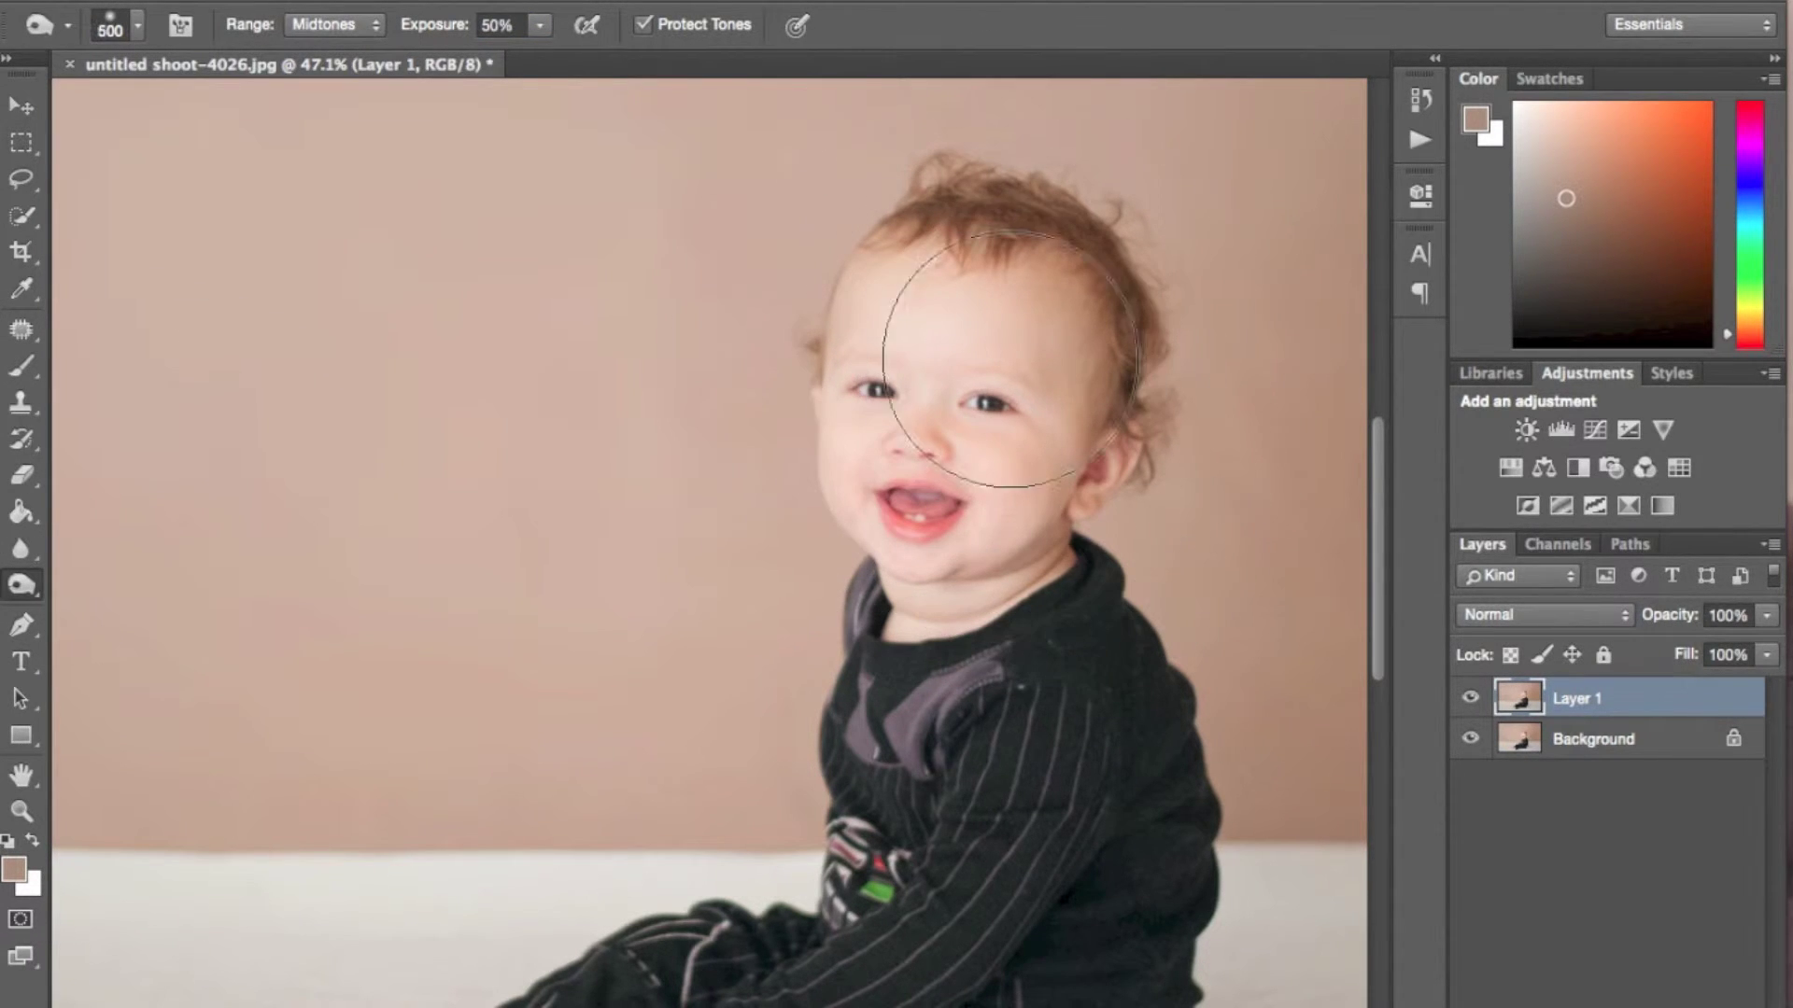
key(bracketleft)
key(bracketleft)
key(bracketleft)
drag(440, 25, 372, 26)
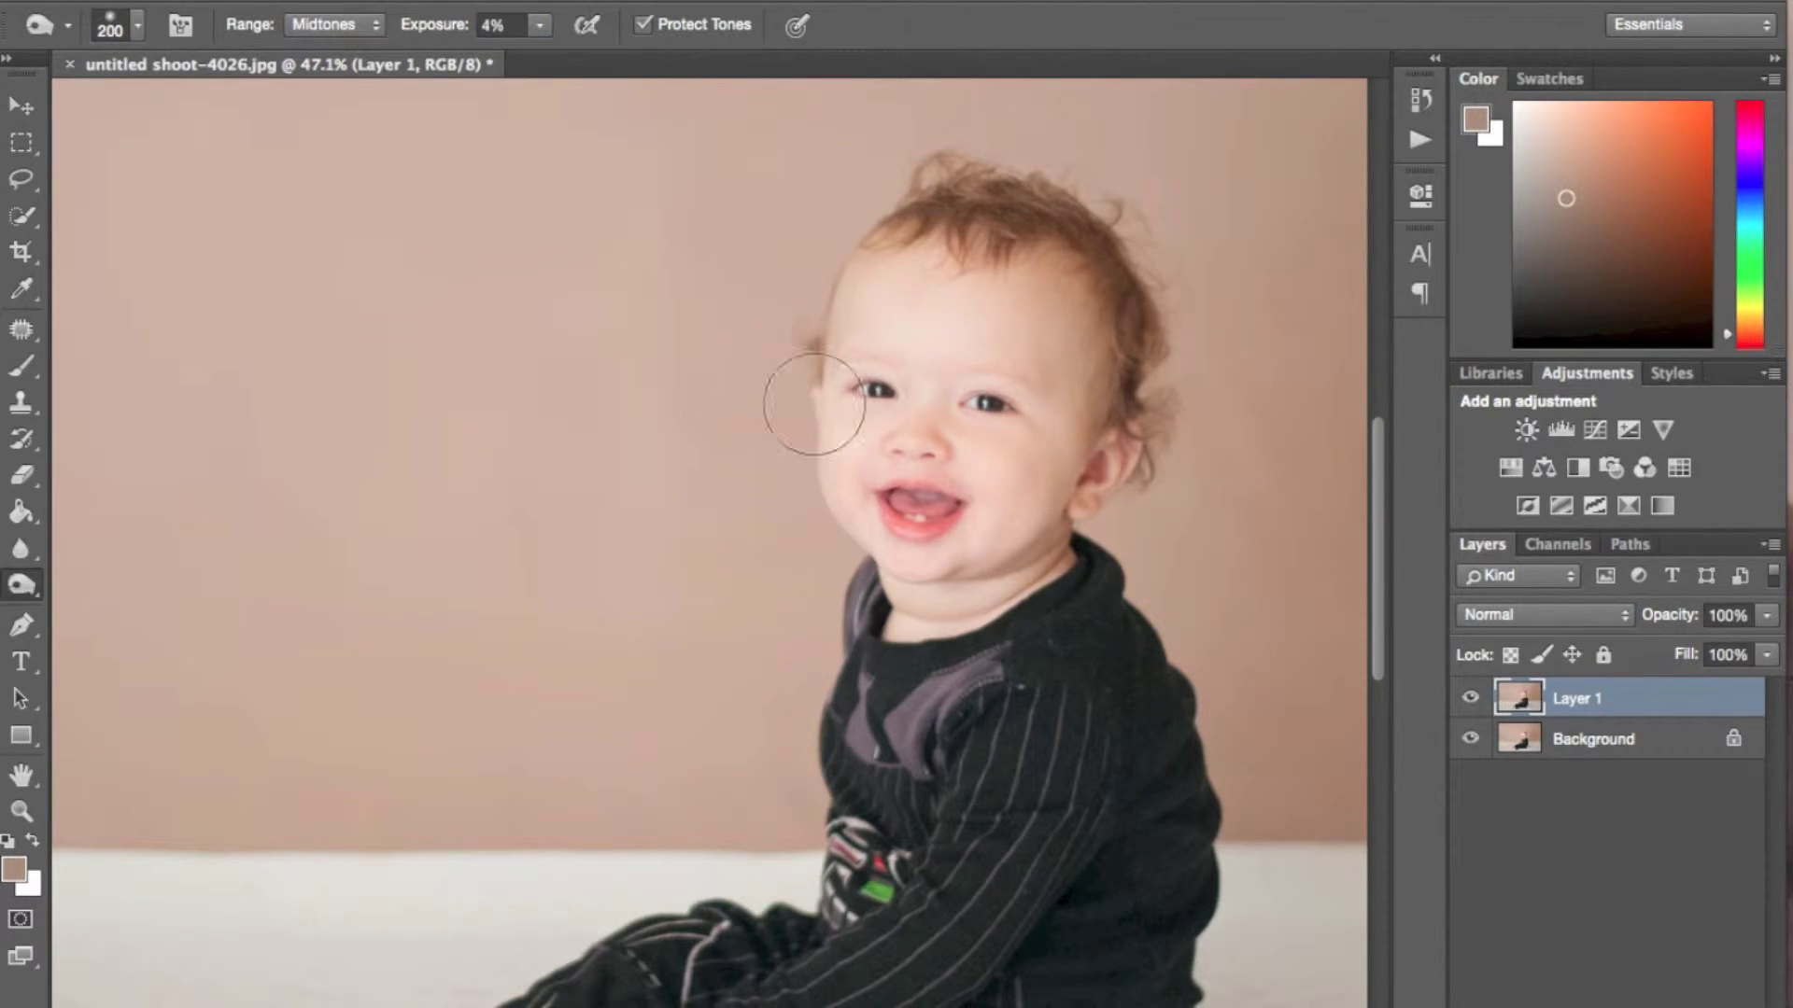
mouse_move(814, 404)
mouse_down()
mouse_move(862, 486)
mouse_move(943, 507)
mouse_move(949, 299)
mouse_move(872, 468)
mouse_move(1044, 297)
mouse_move(966, 584)
mouse_move(923, 331)
mouse_move(899, 549)
mouse_move(1076, 430)
mouse_move(1008, 222)
mouse_move(1000, 532)
mouse_move(920, 471)
mouse_move(964, 370)
mouse_move(961, 231)
mouse_up()
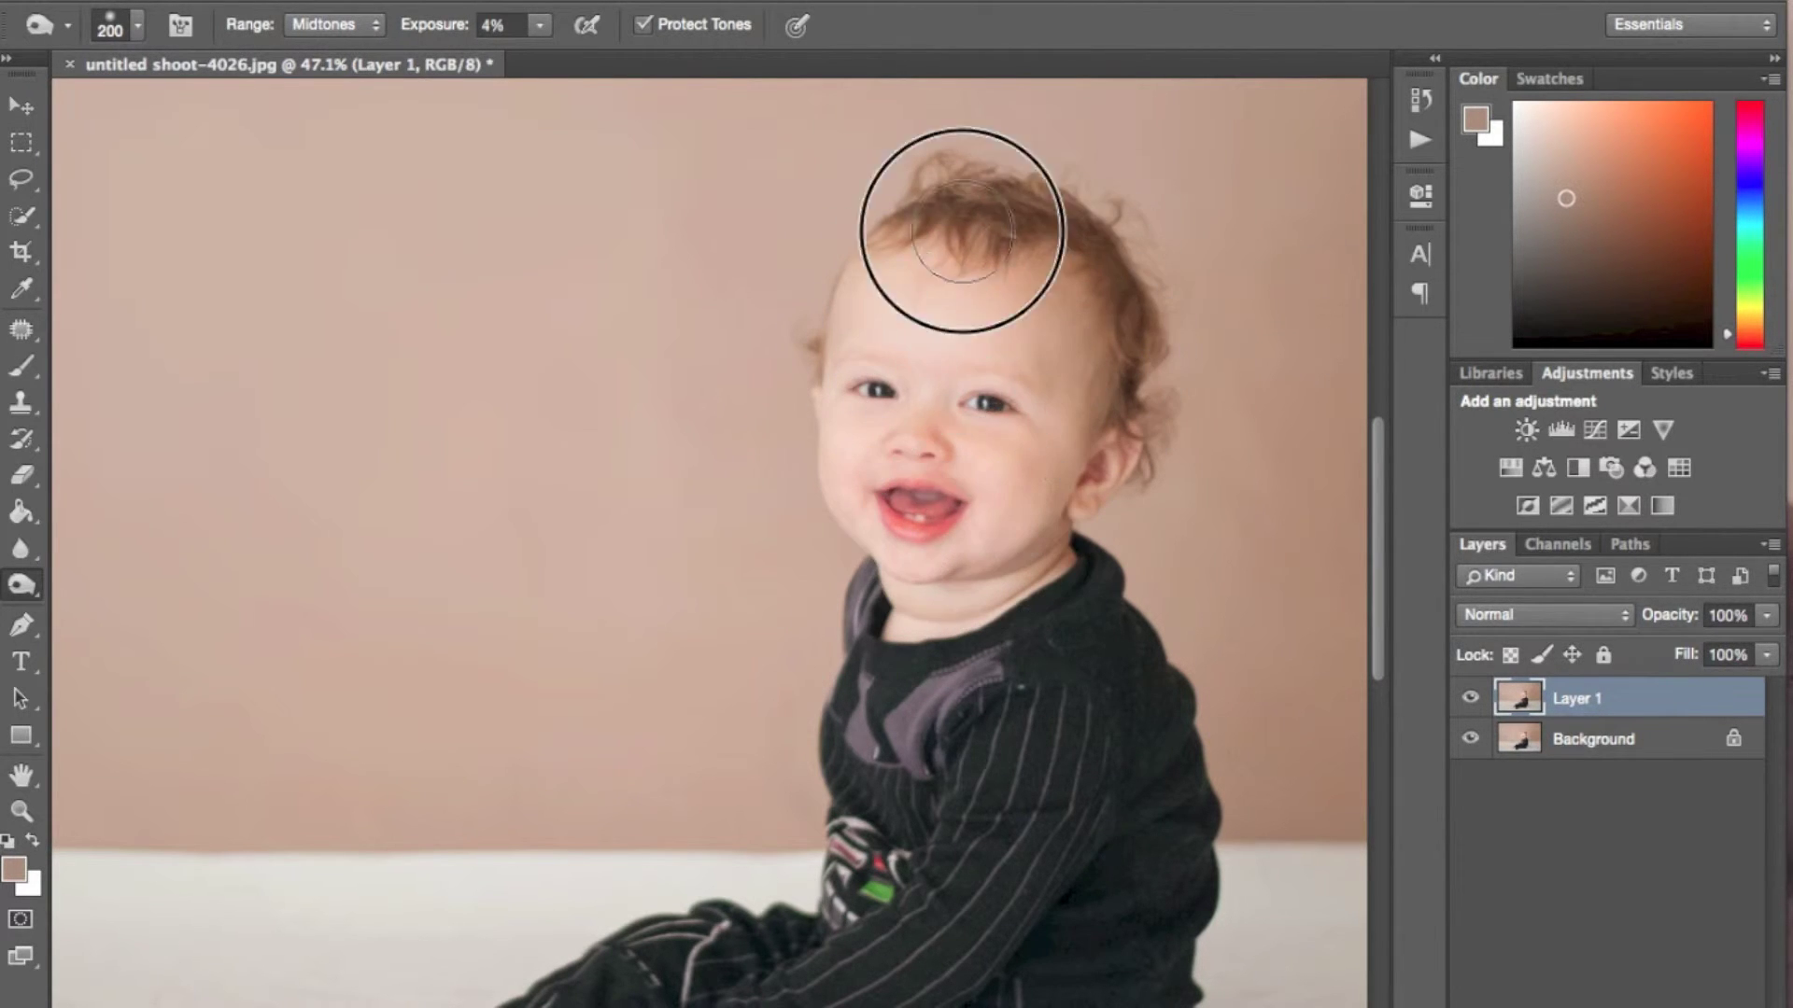
Step: Try the burned layer at 5% opacity and compare the image with and without it
scroll(920, 605, down, 5)
click(1480, 704)
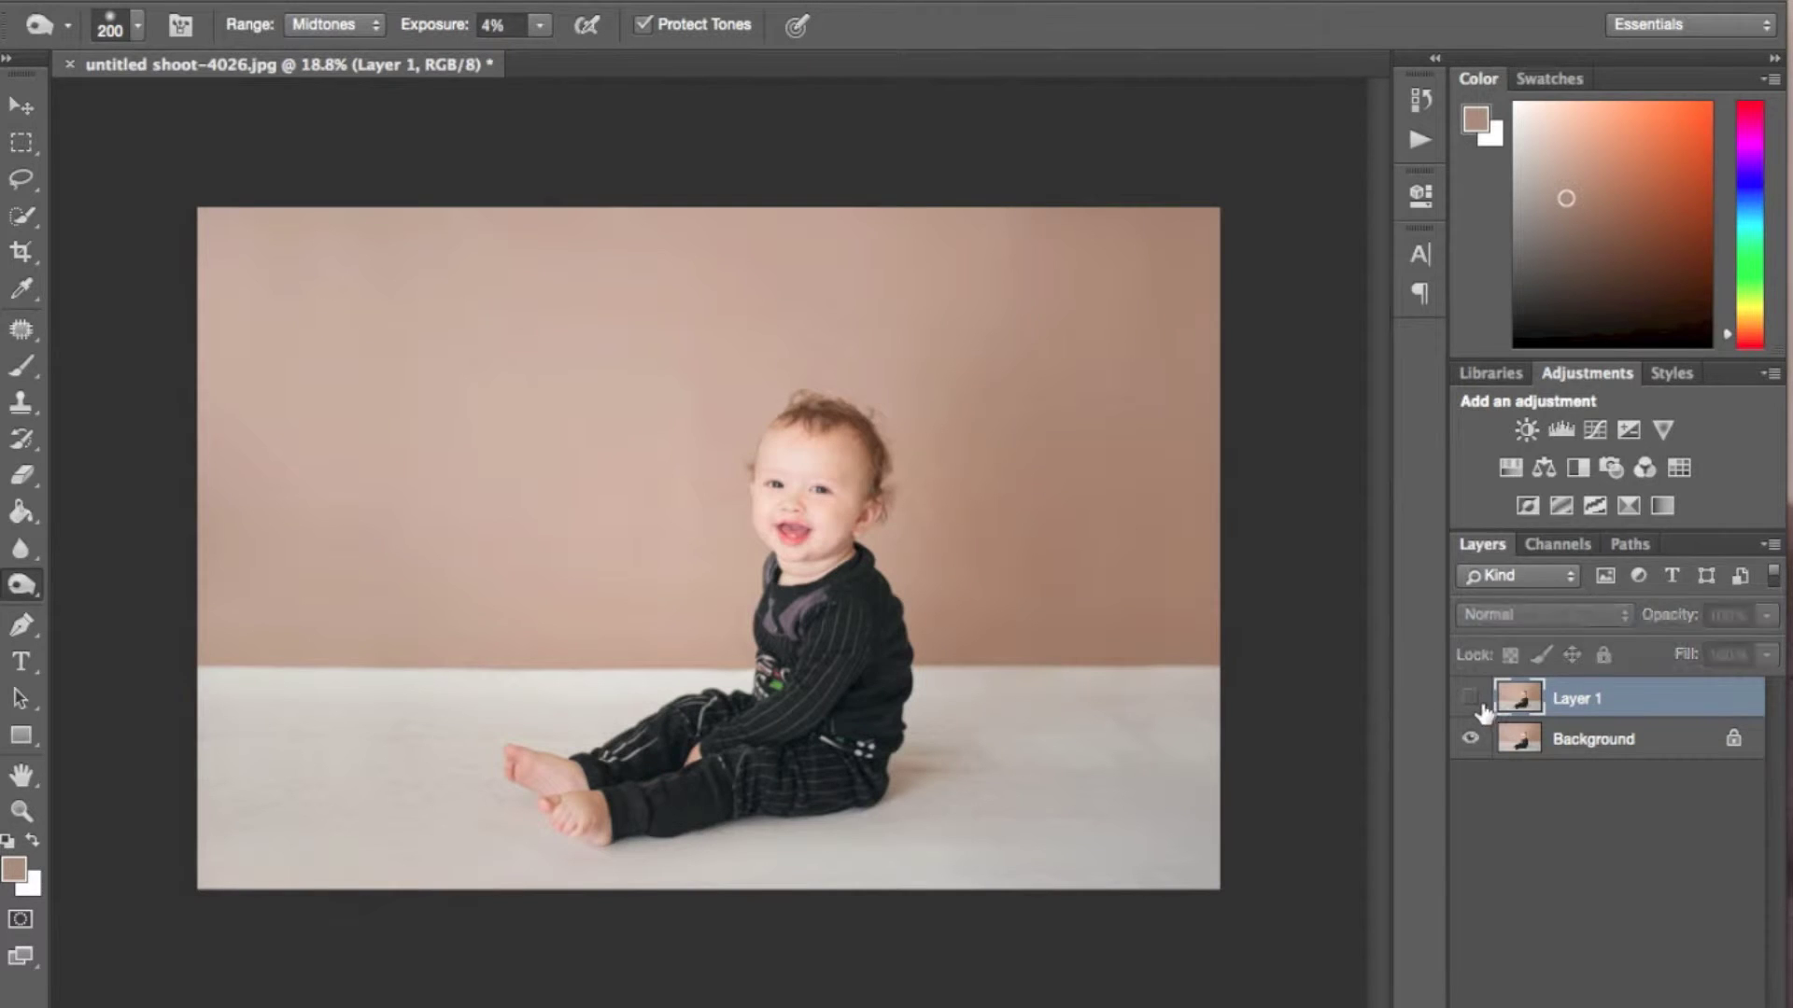
click(1472, 699)
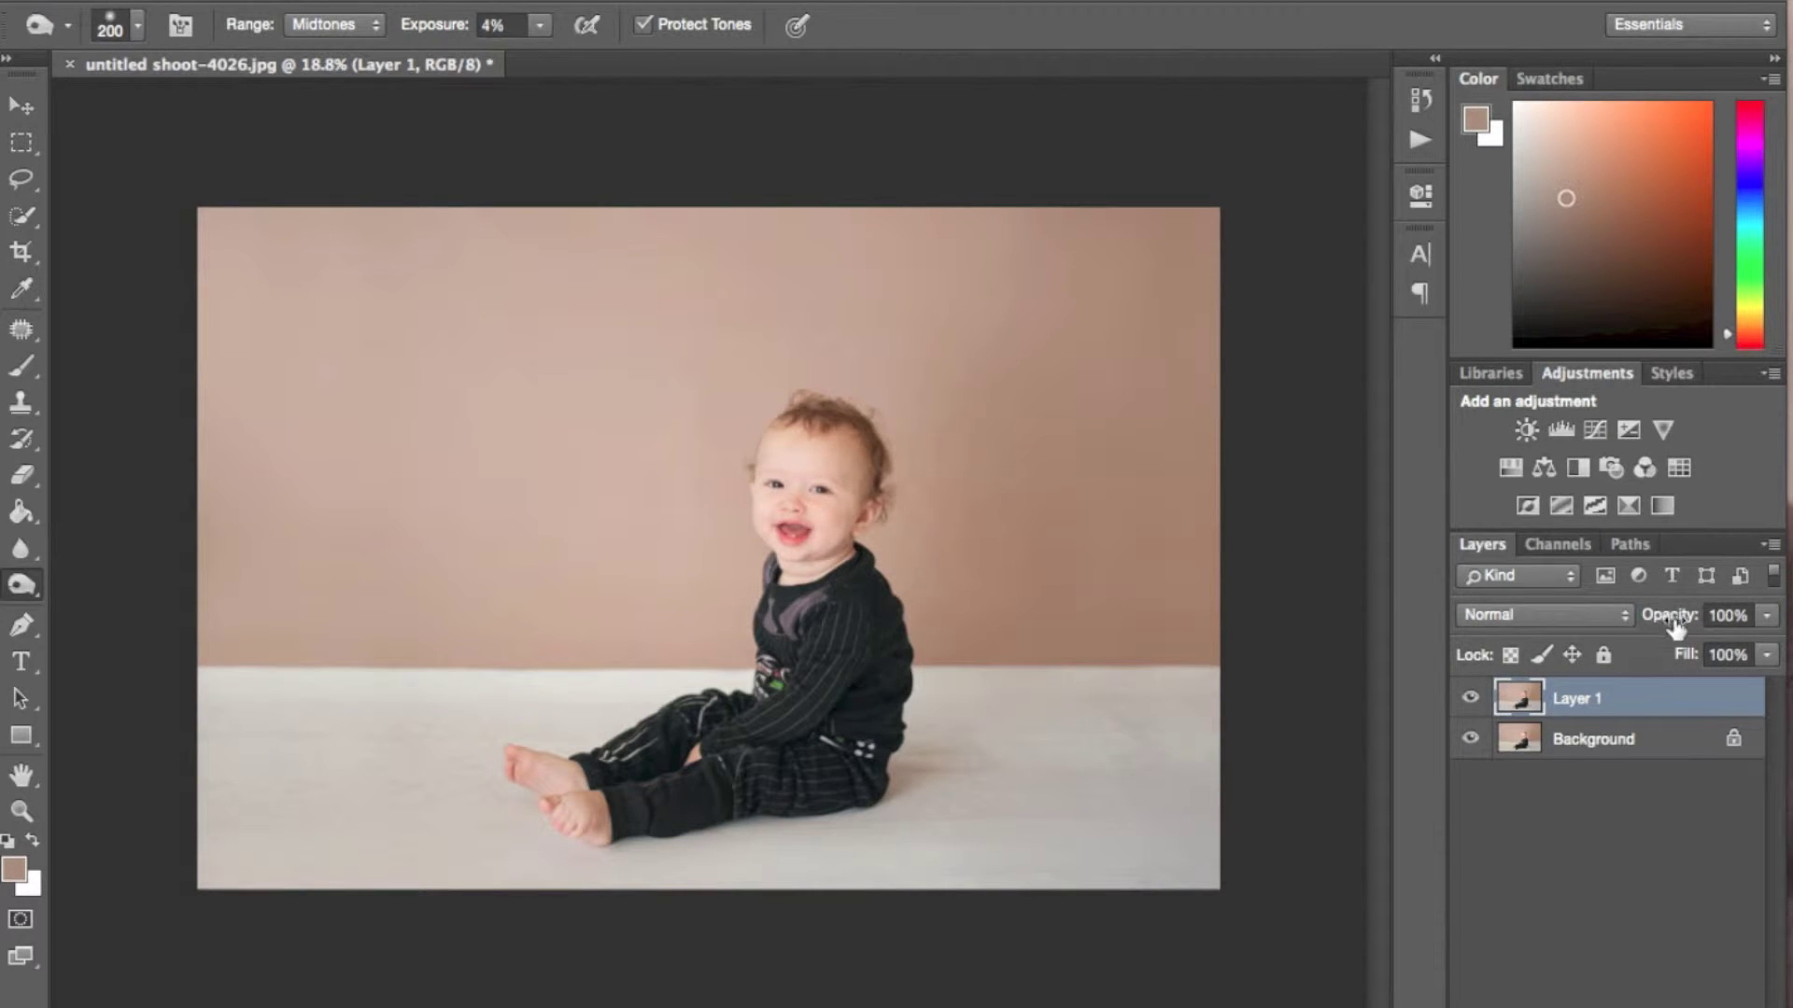
drag(1671, 616, 1383, 635)
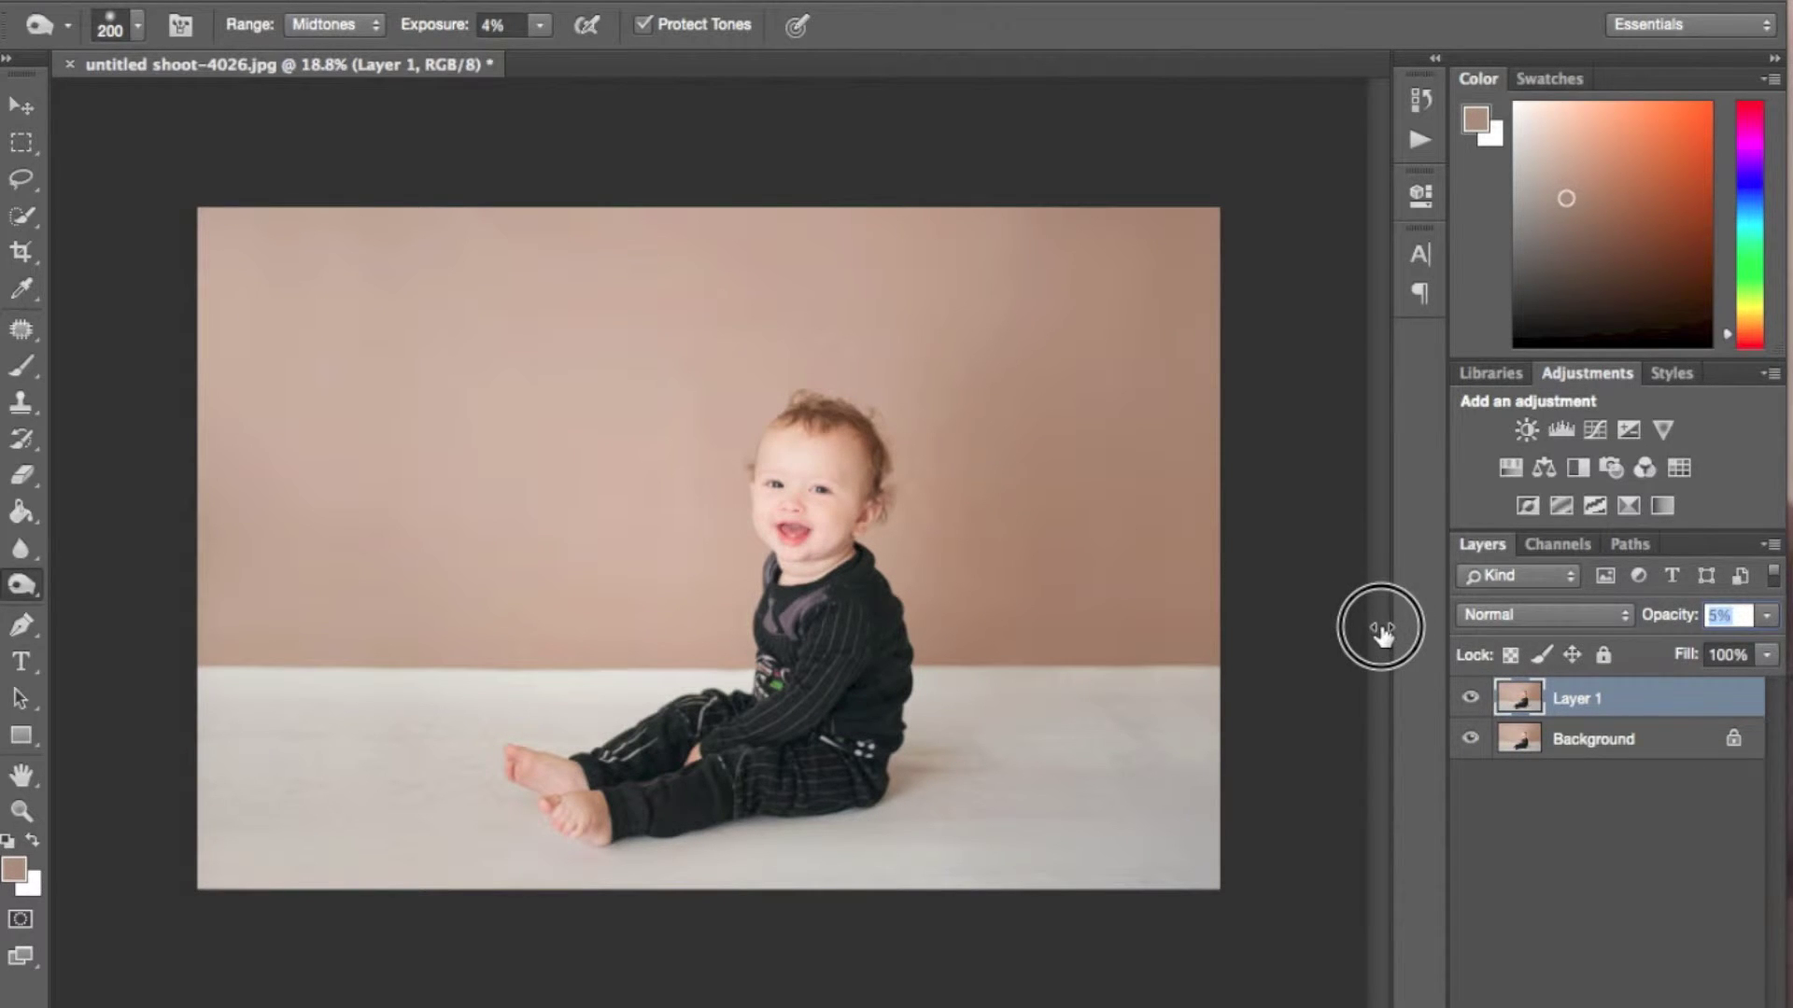
scroll(1380, 633, up, 3)
click(1472, 699)
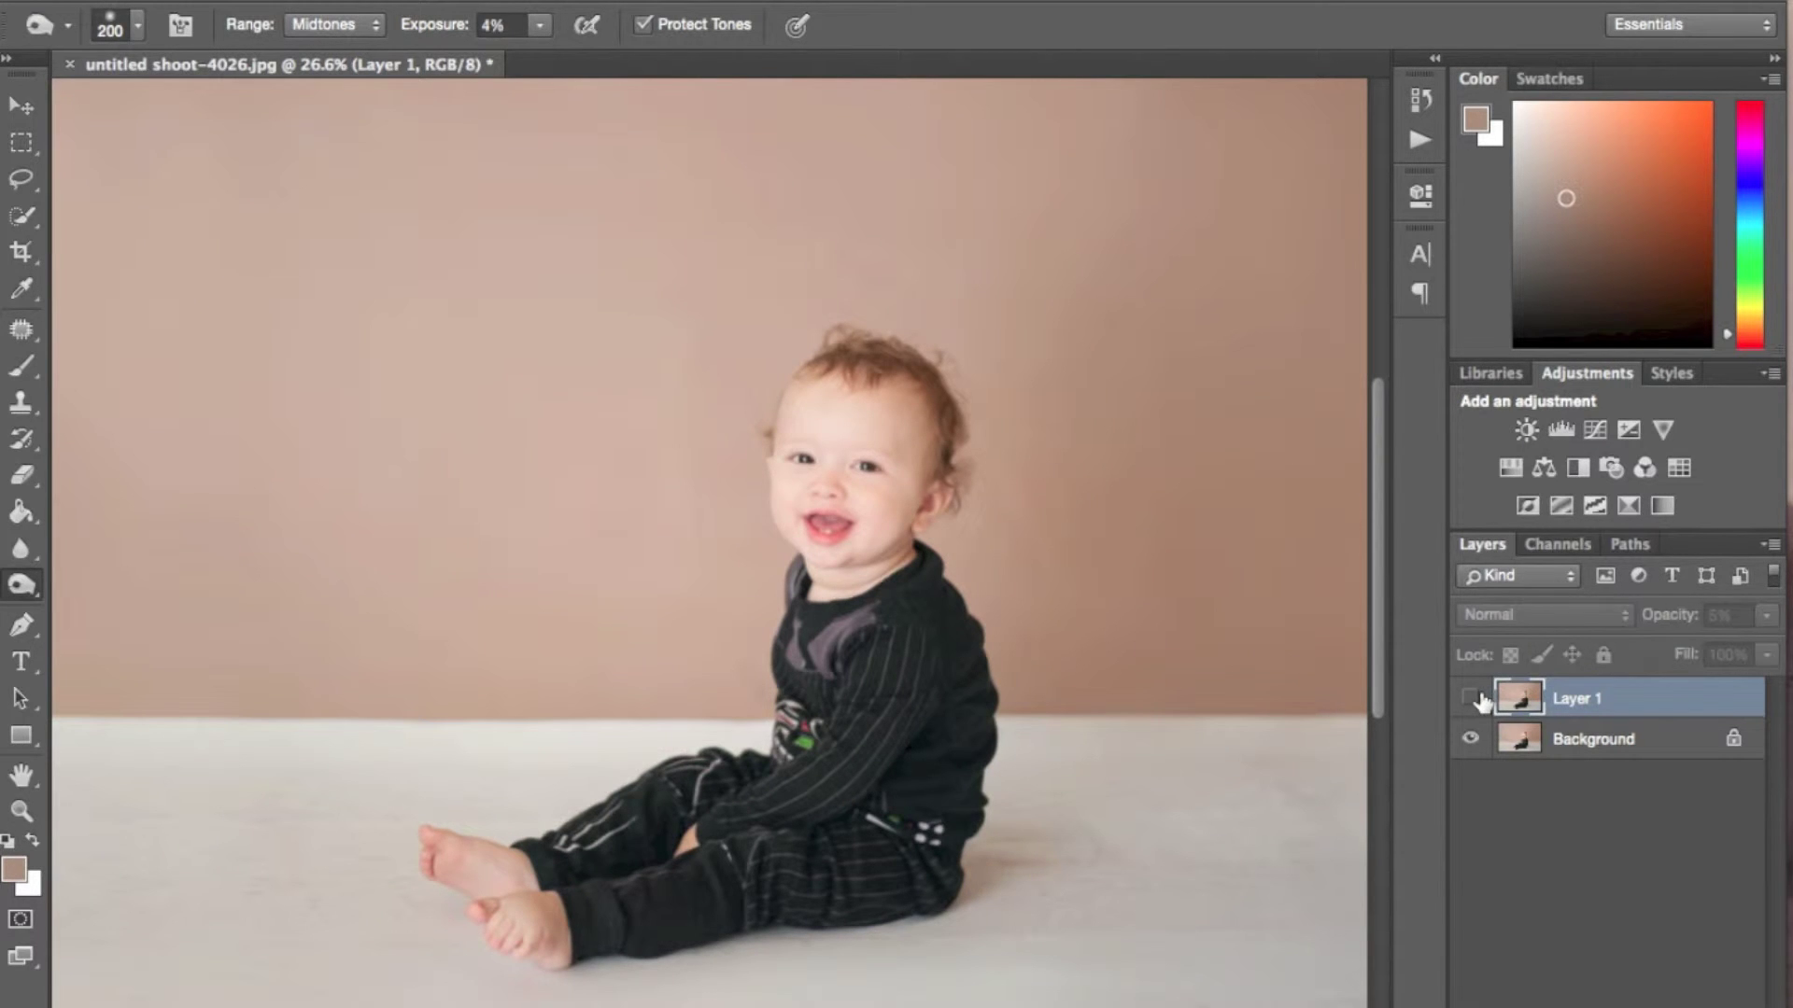
click(1471, 699)
Step: Set the burned layer's opacity to 13%, compare the image with and without it, and flatten the image
drag(1670, 615, 1690, 614)
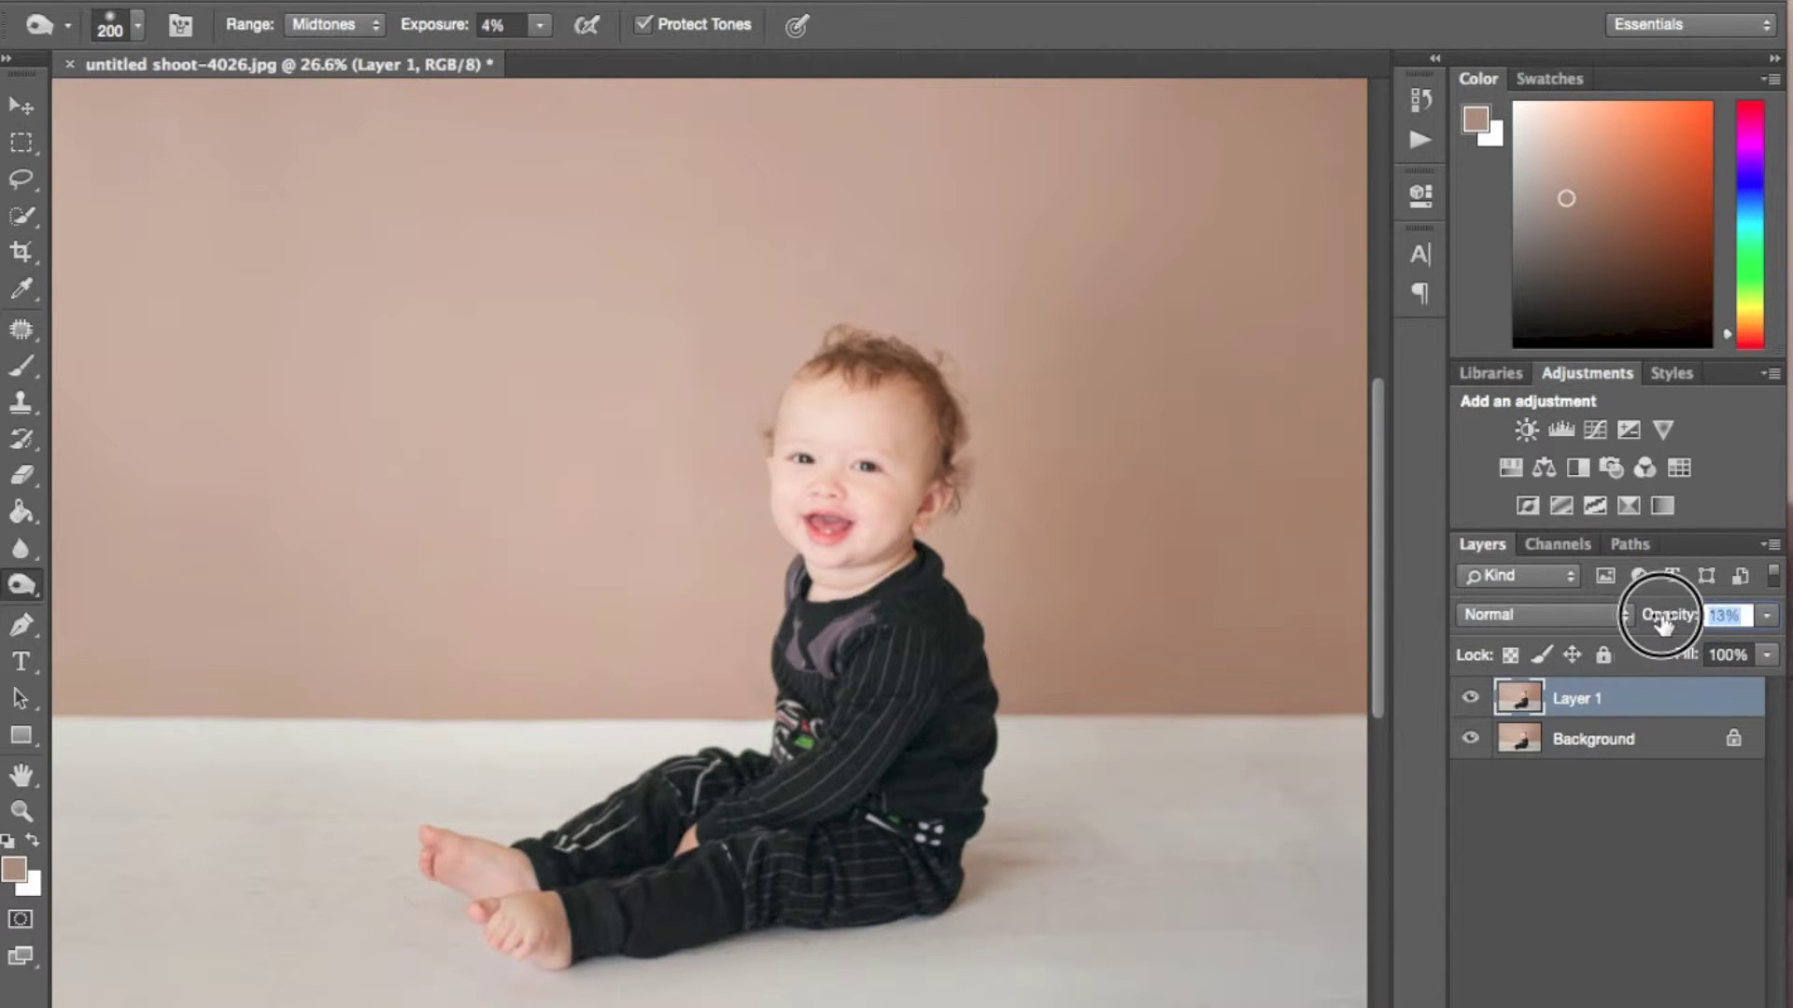
scroll(1027, 549, down, 2)
click(1463, 702)
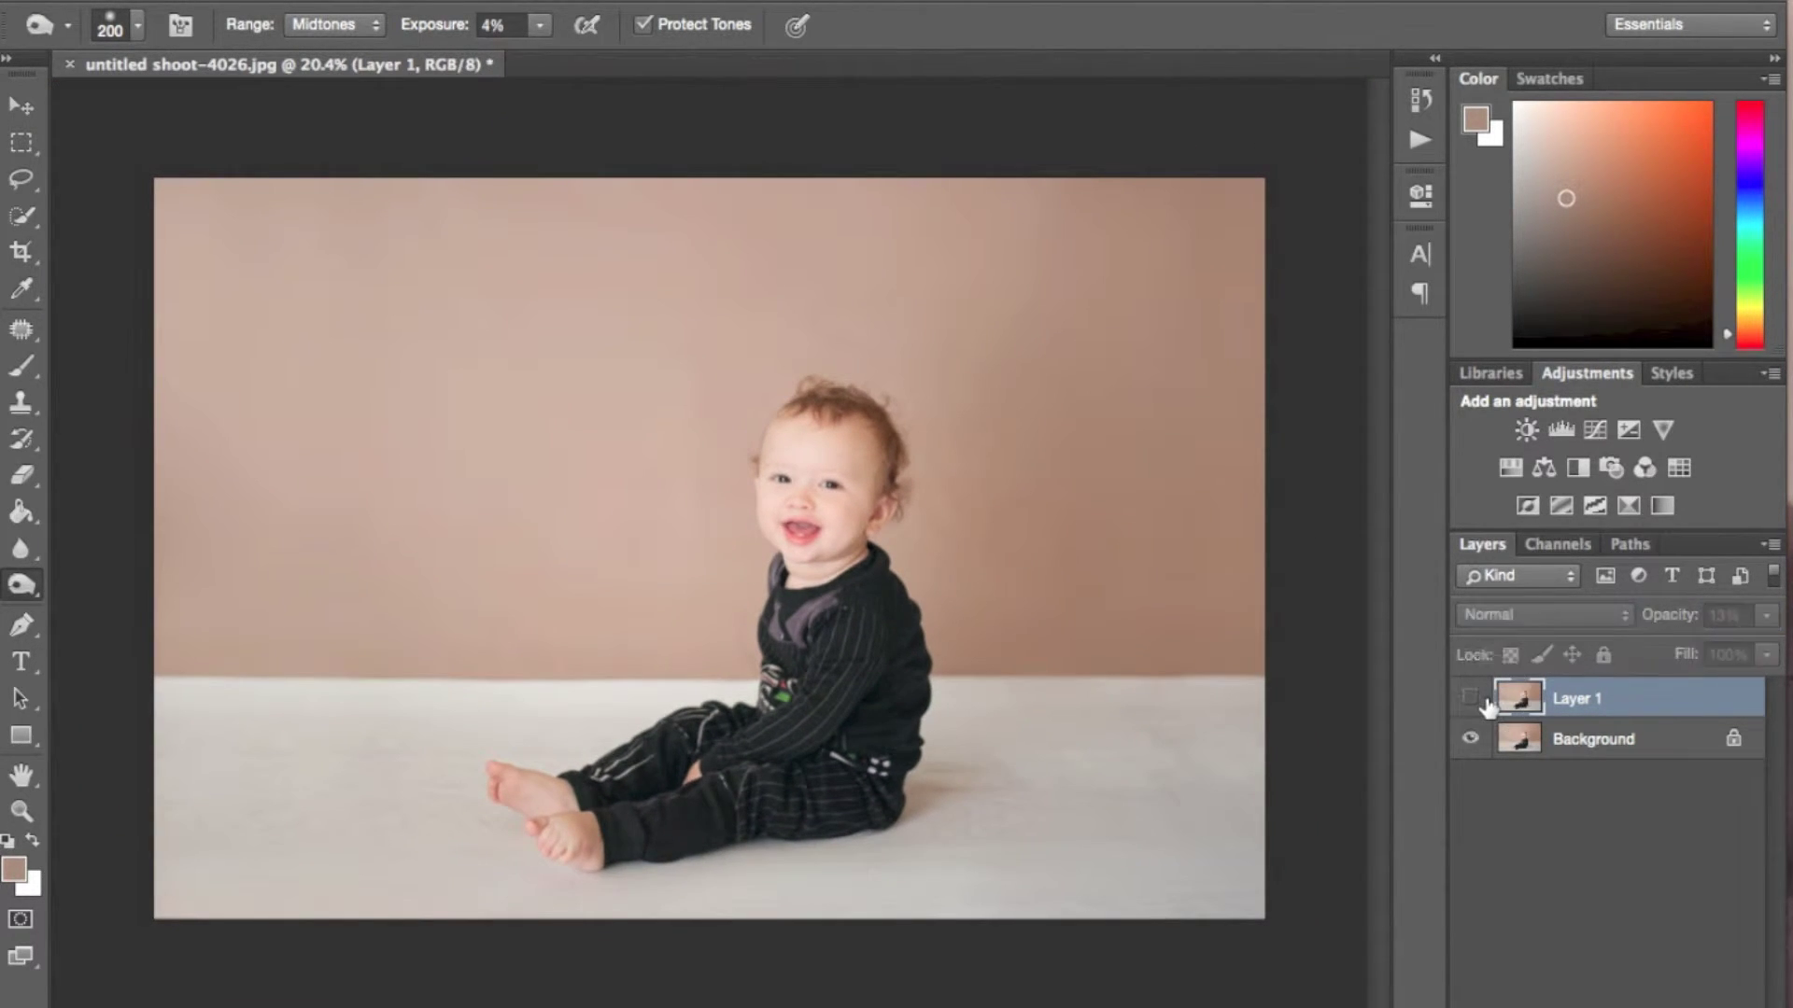
click(1480, 700)
right_click(1609, 747)
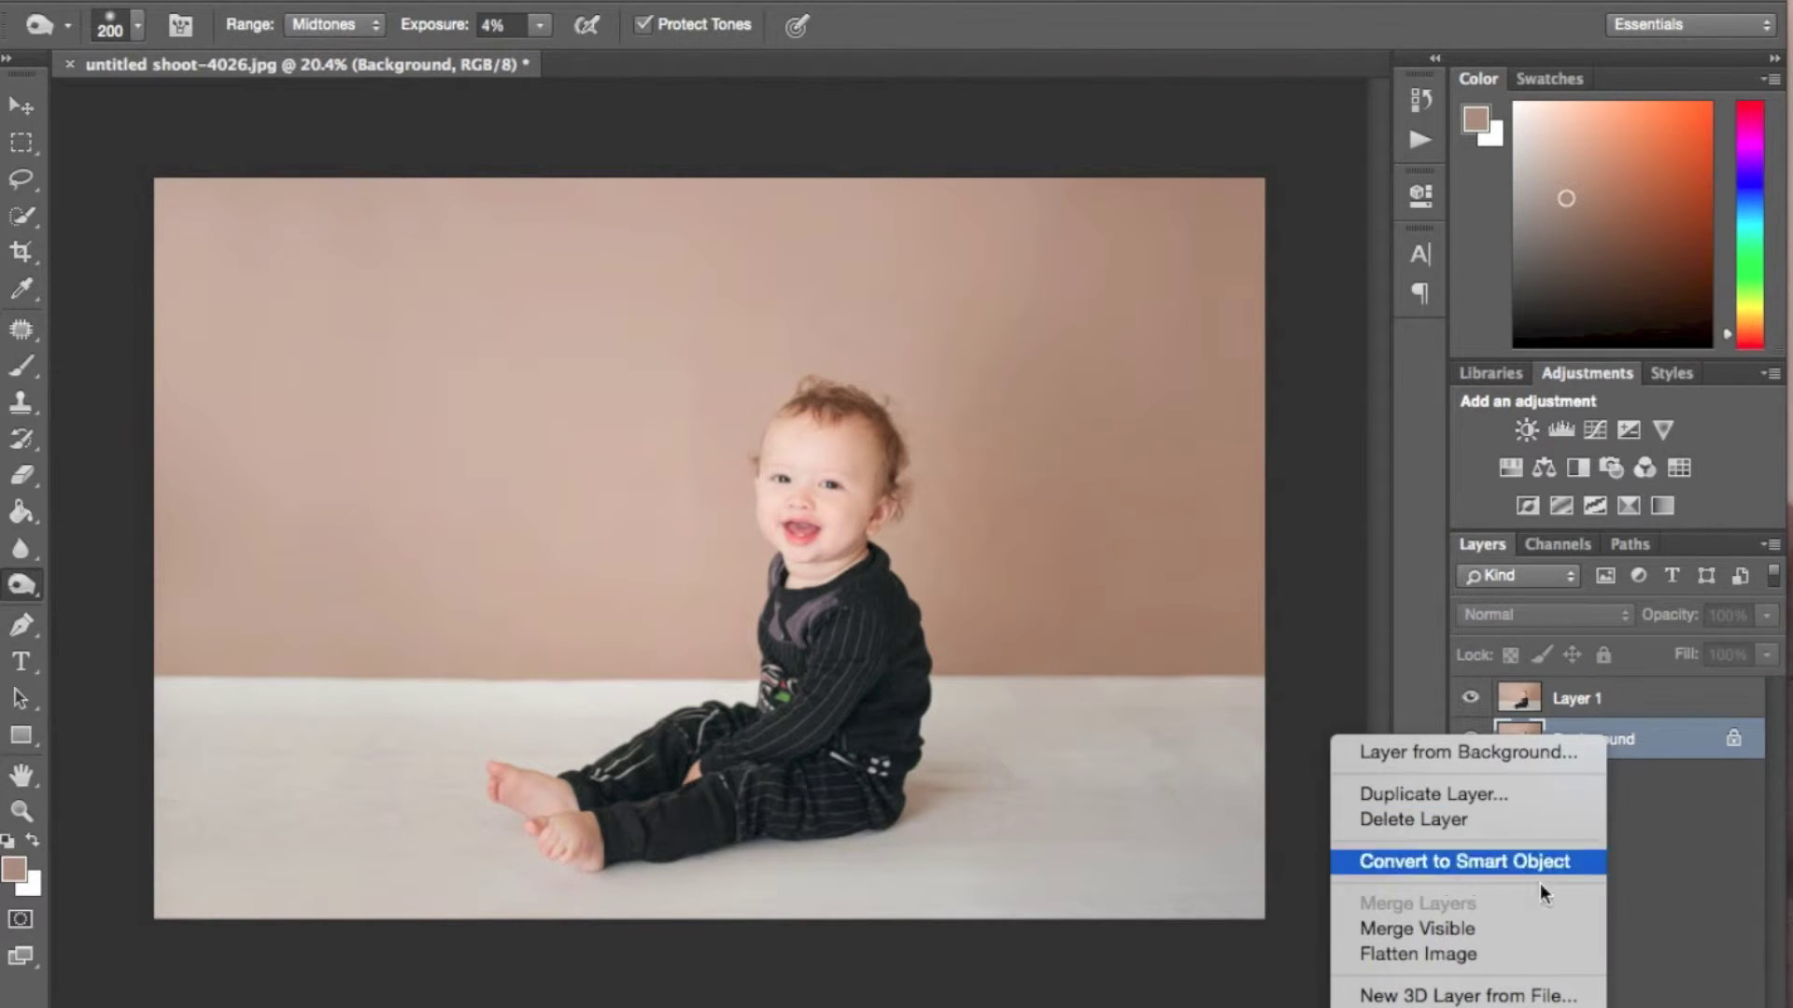
click(1511, 945)
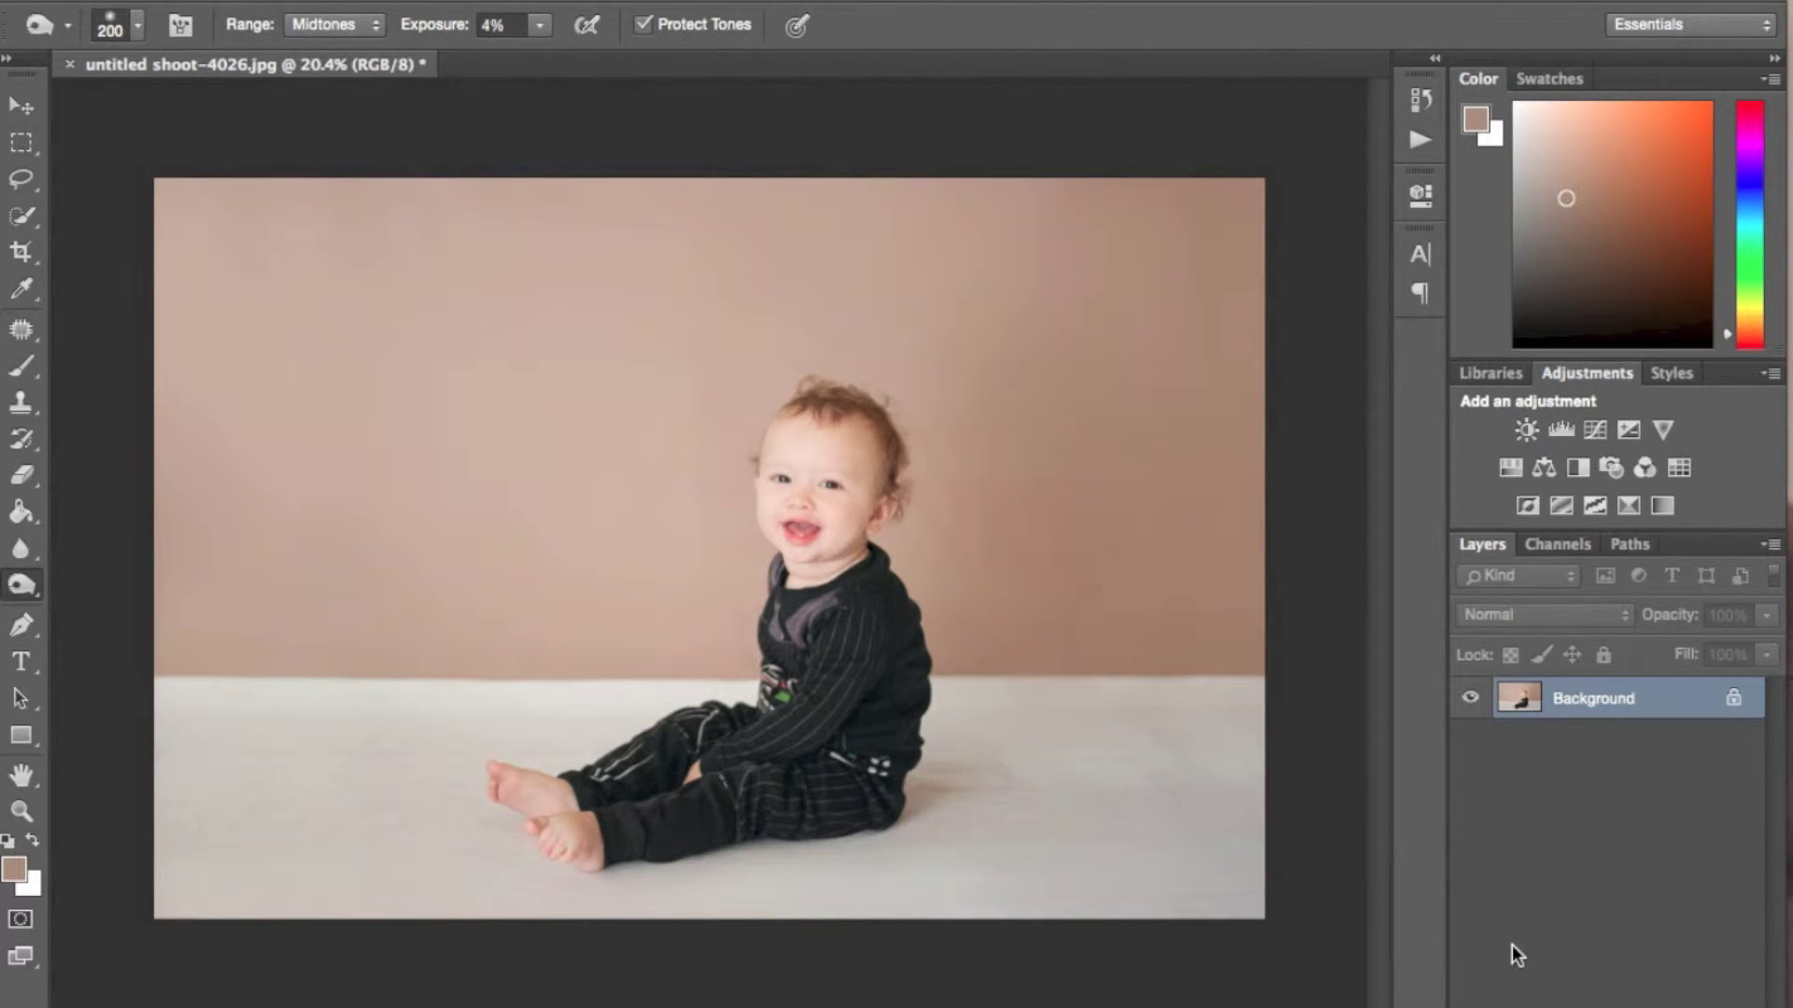
Step: Run the tusk fade action from the Paintbox action set and compare the image with and without its layer
scroll(709, 682, up, 3)
click(1416, 142)
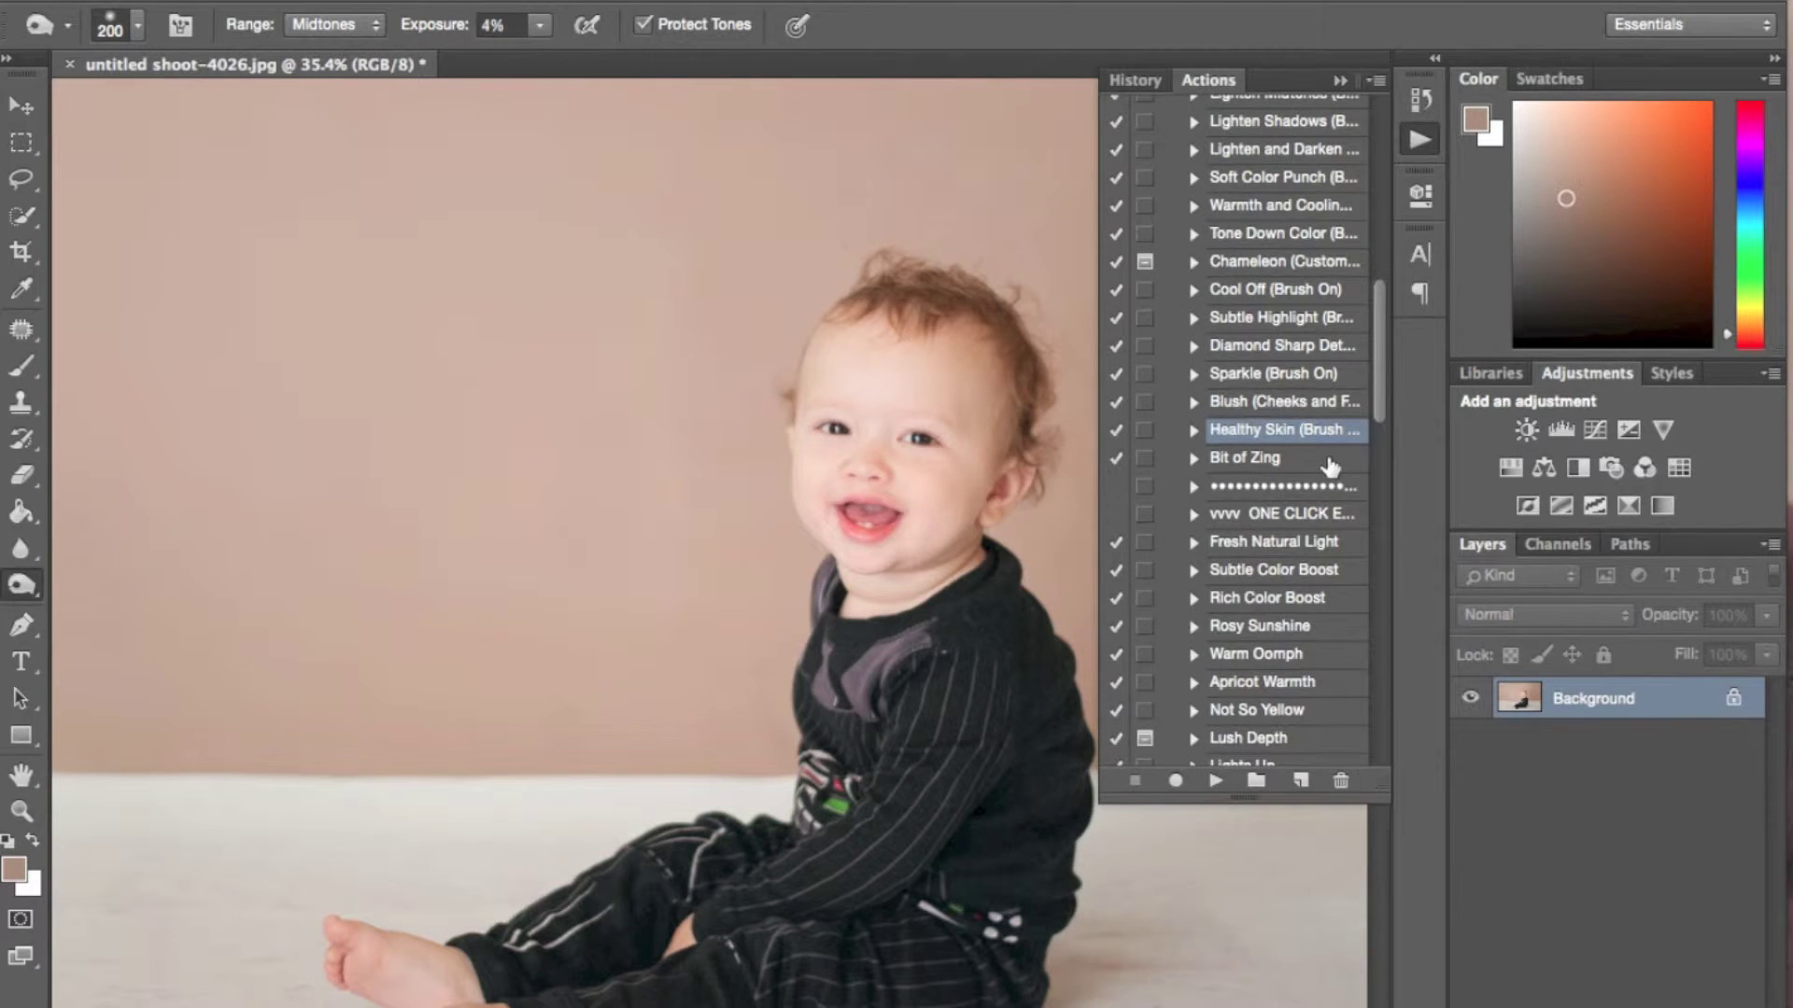
scroll(1330, 465, up, 10)
click(1171, 168)
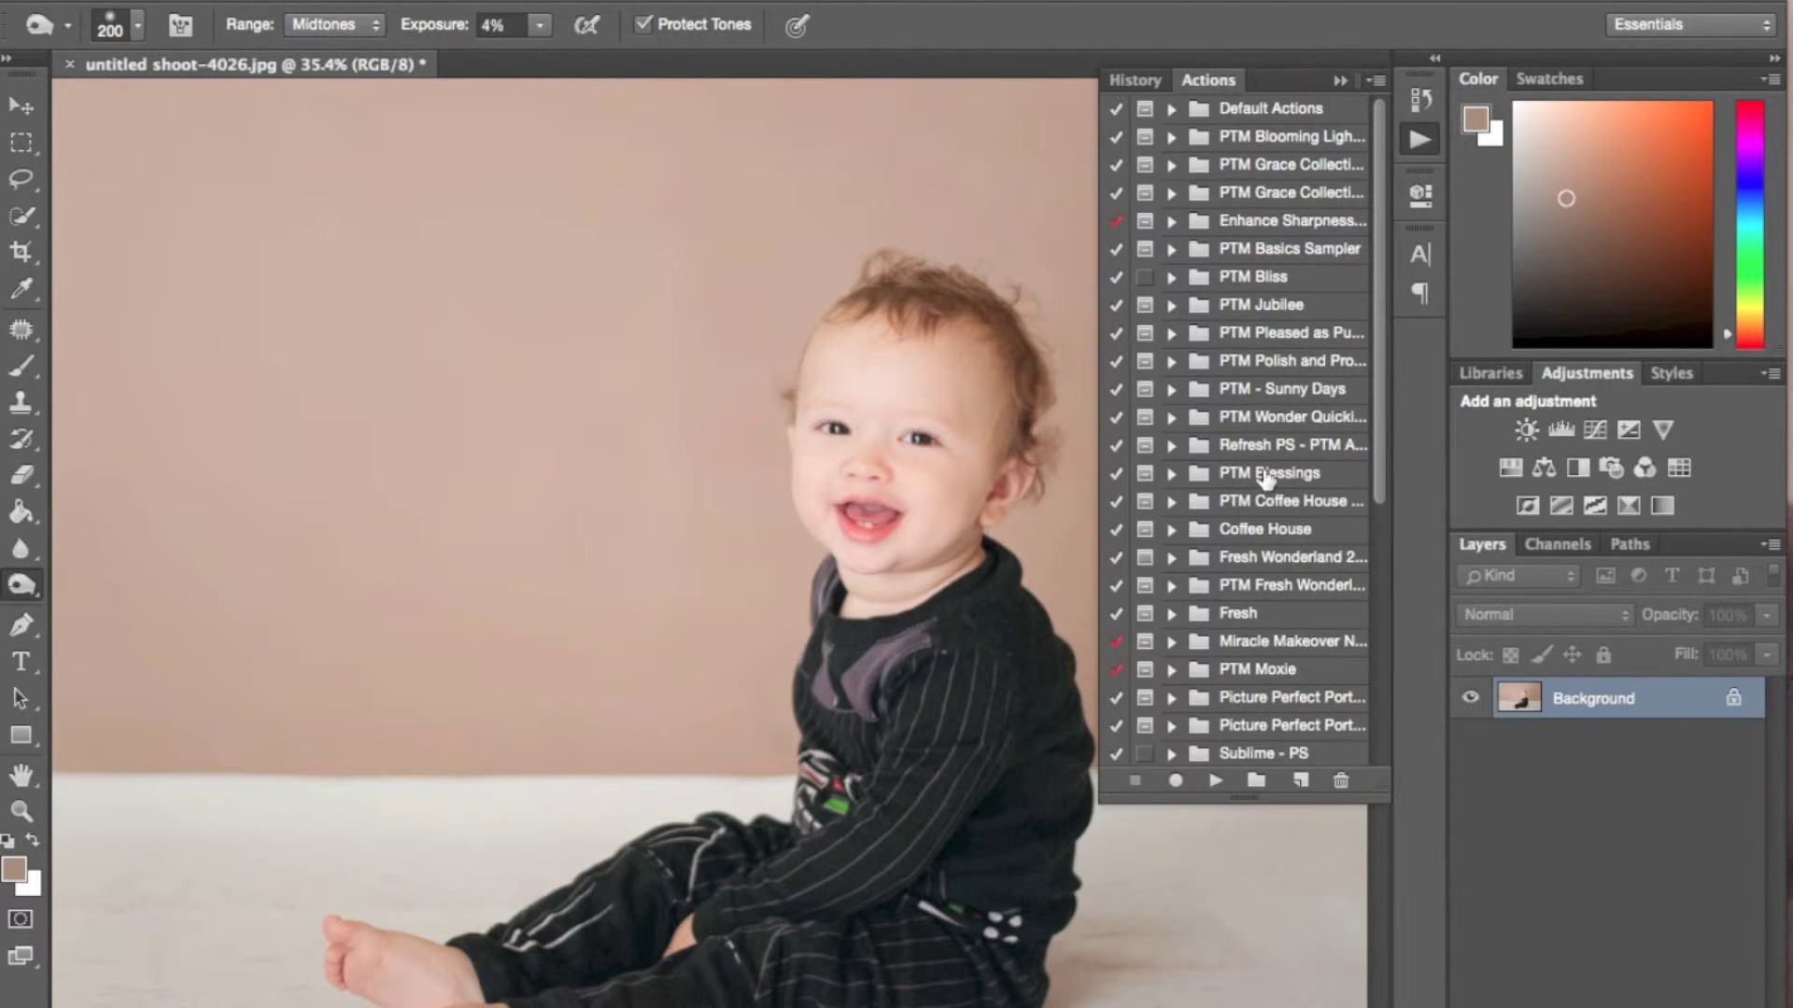
scroll(1266, 478, down, 5)
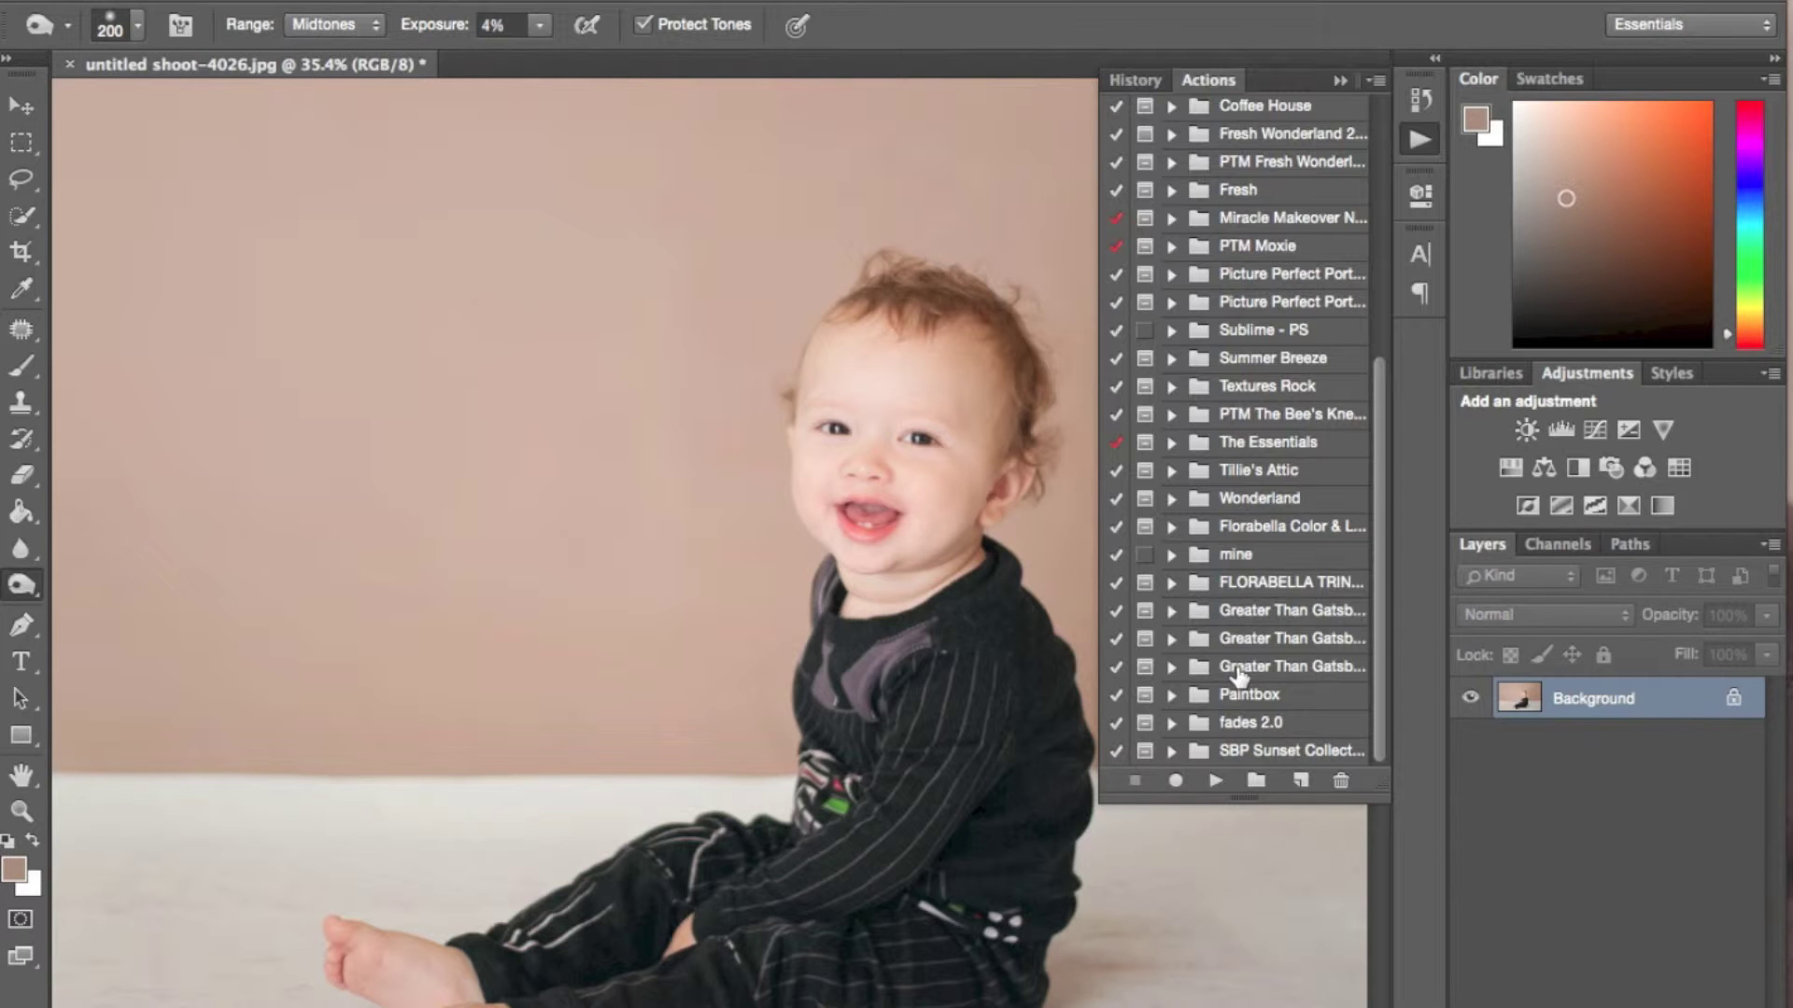
click(1171, 702)
scroll(1260, 616, down, 5)
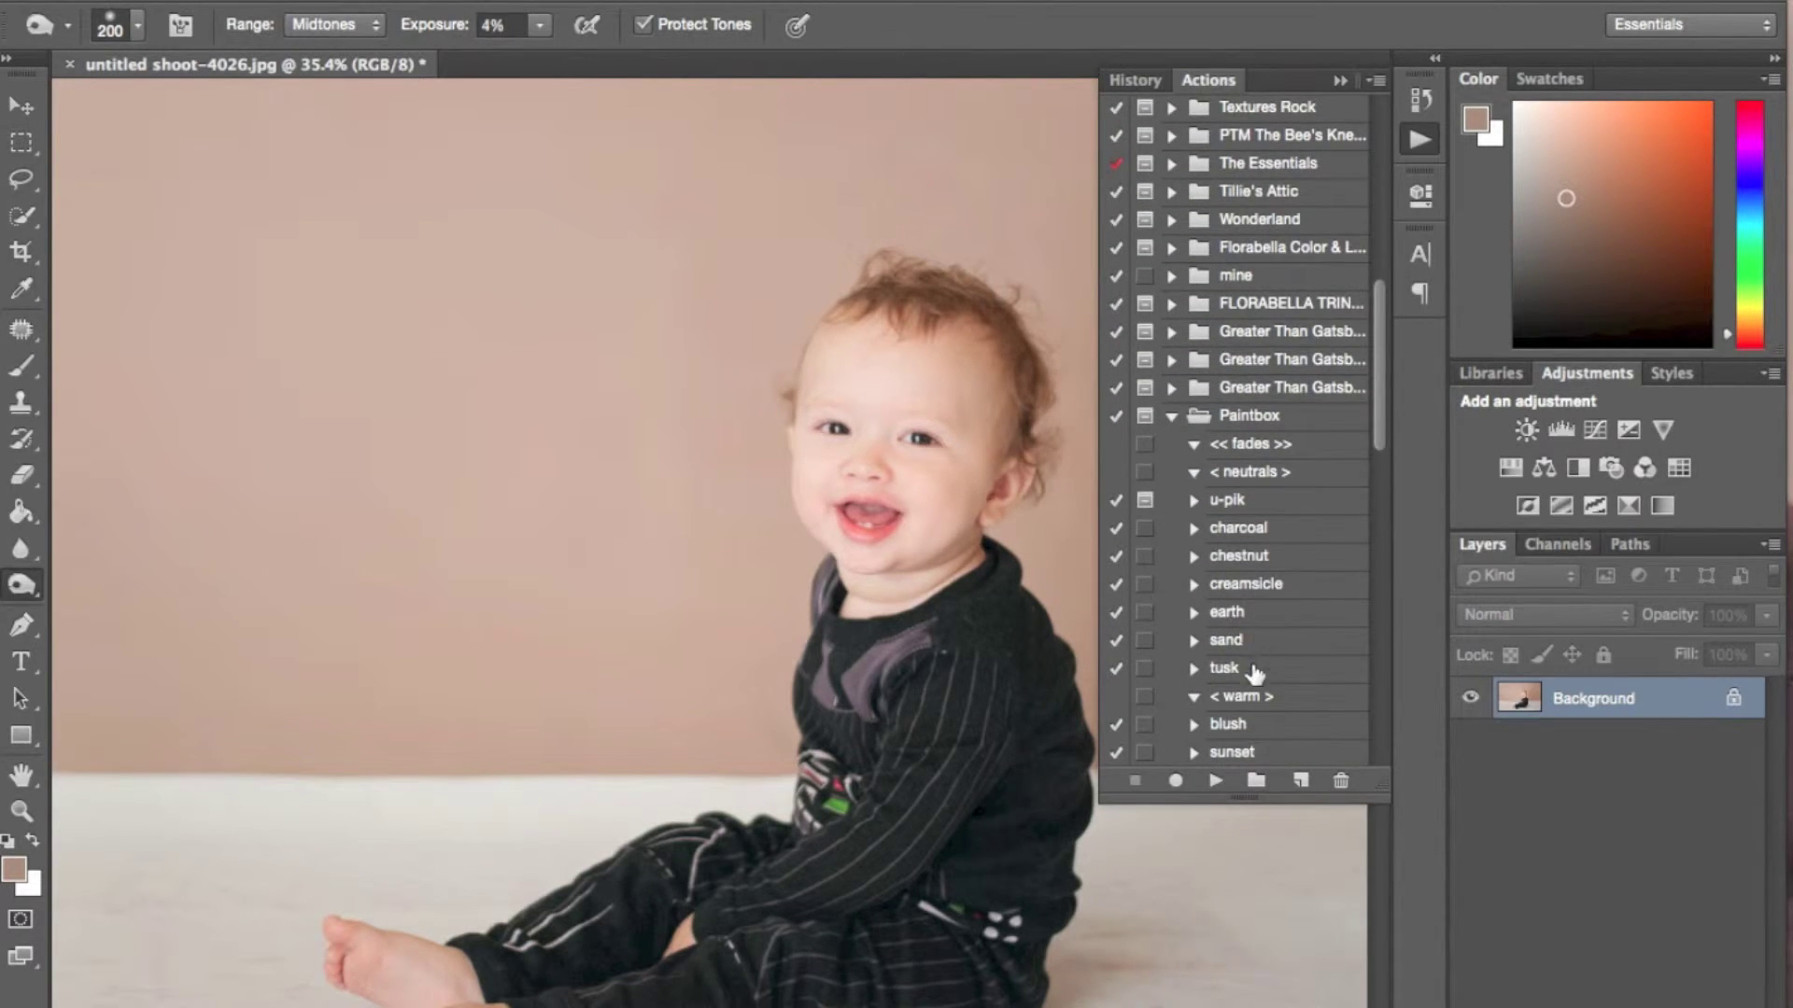
click(1254, 671)
click(1215, 781)
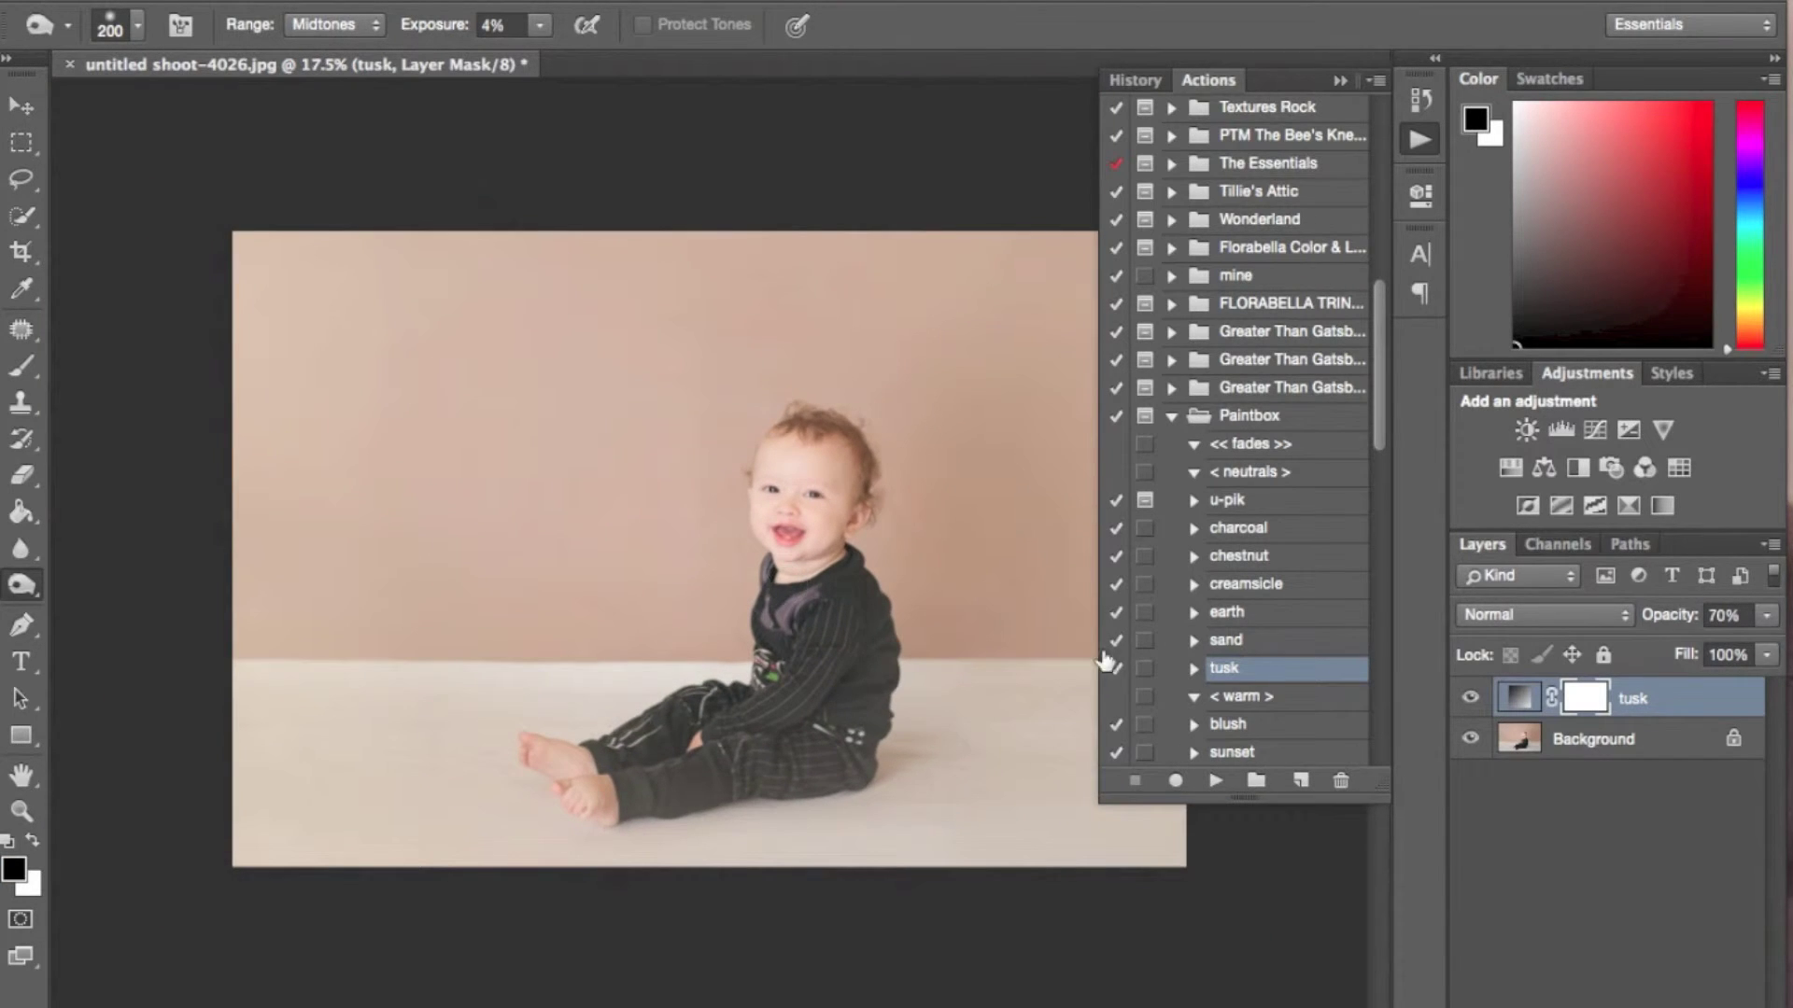
click(1456, 698)
click(1457, 701)
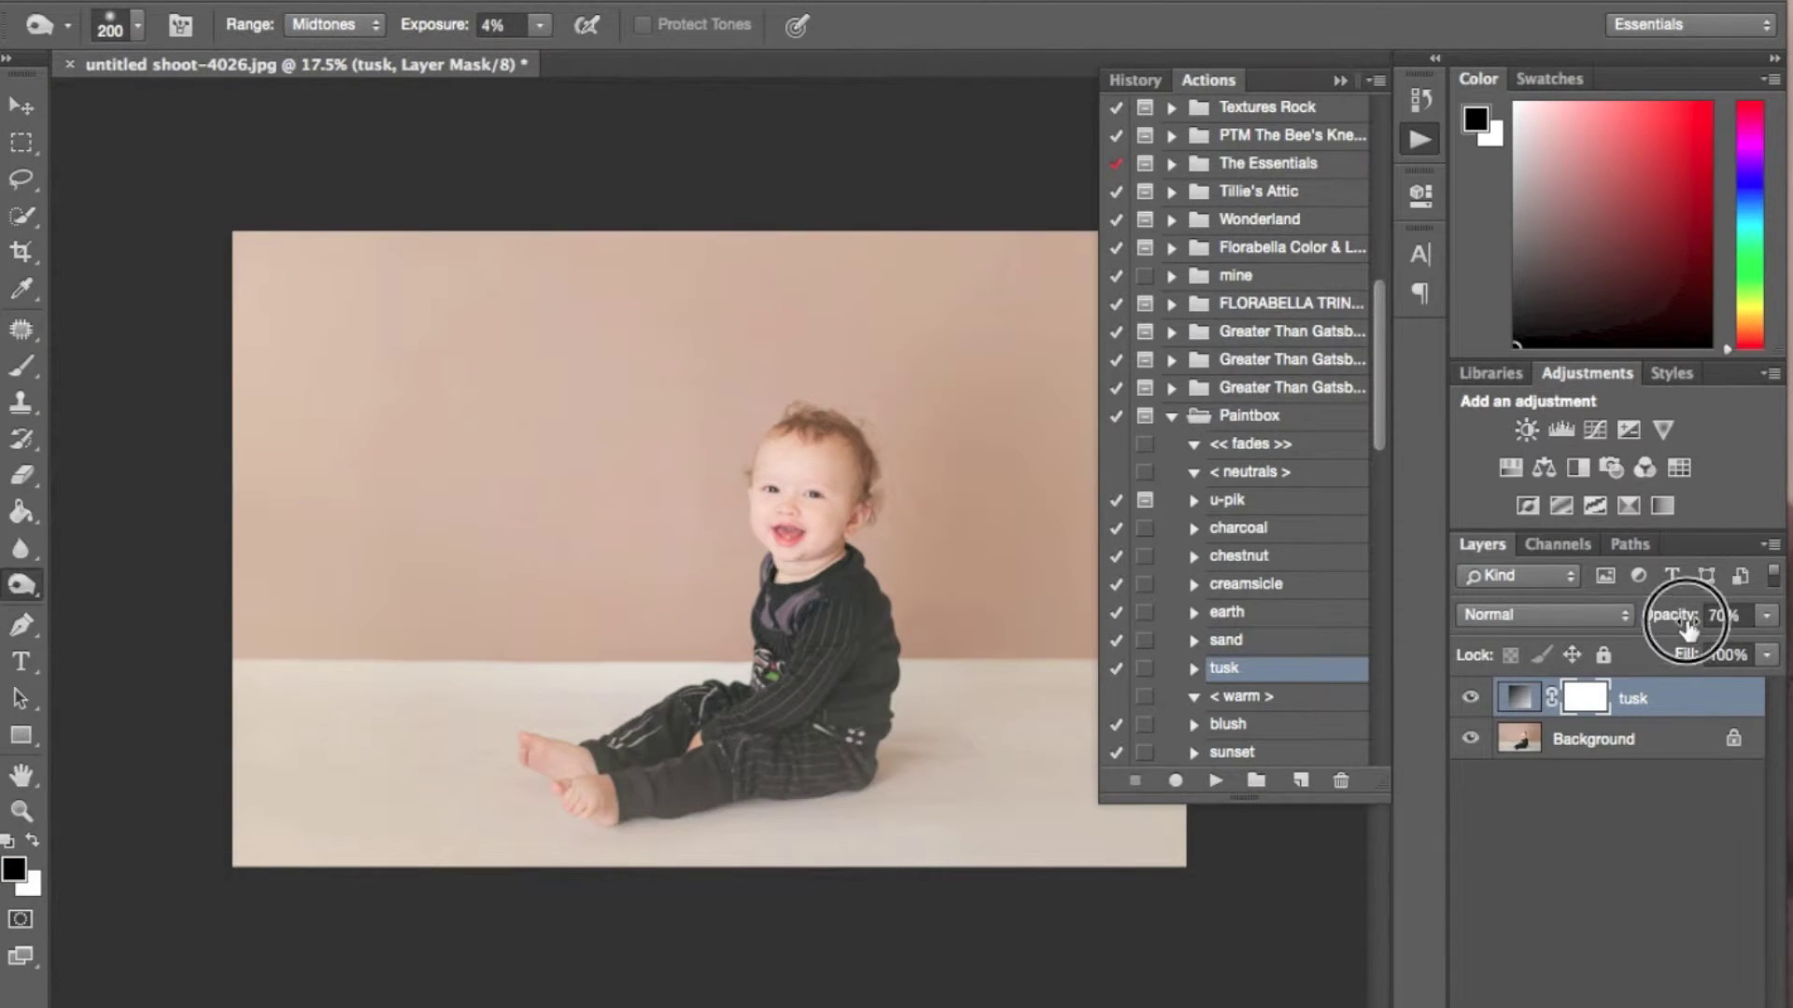
Step: Try the tusk layer at 12% opacity and compare the image with and without it
drag(1688, 627, 1606, 627)
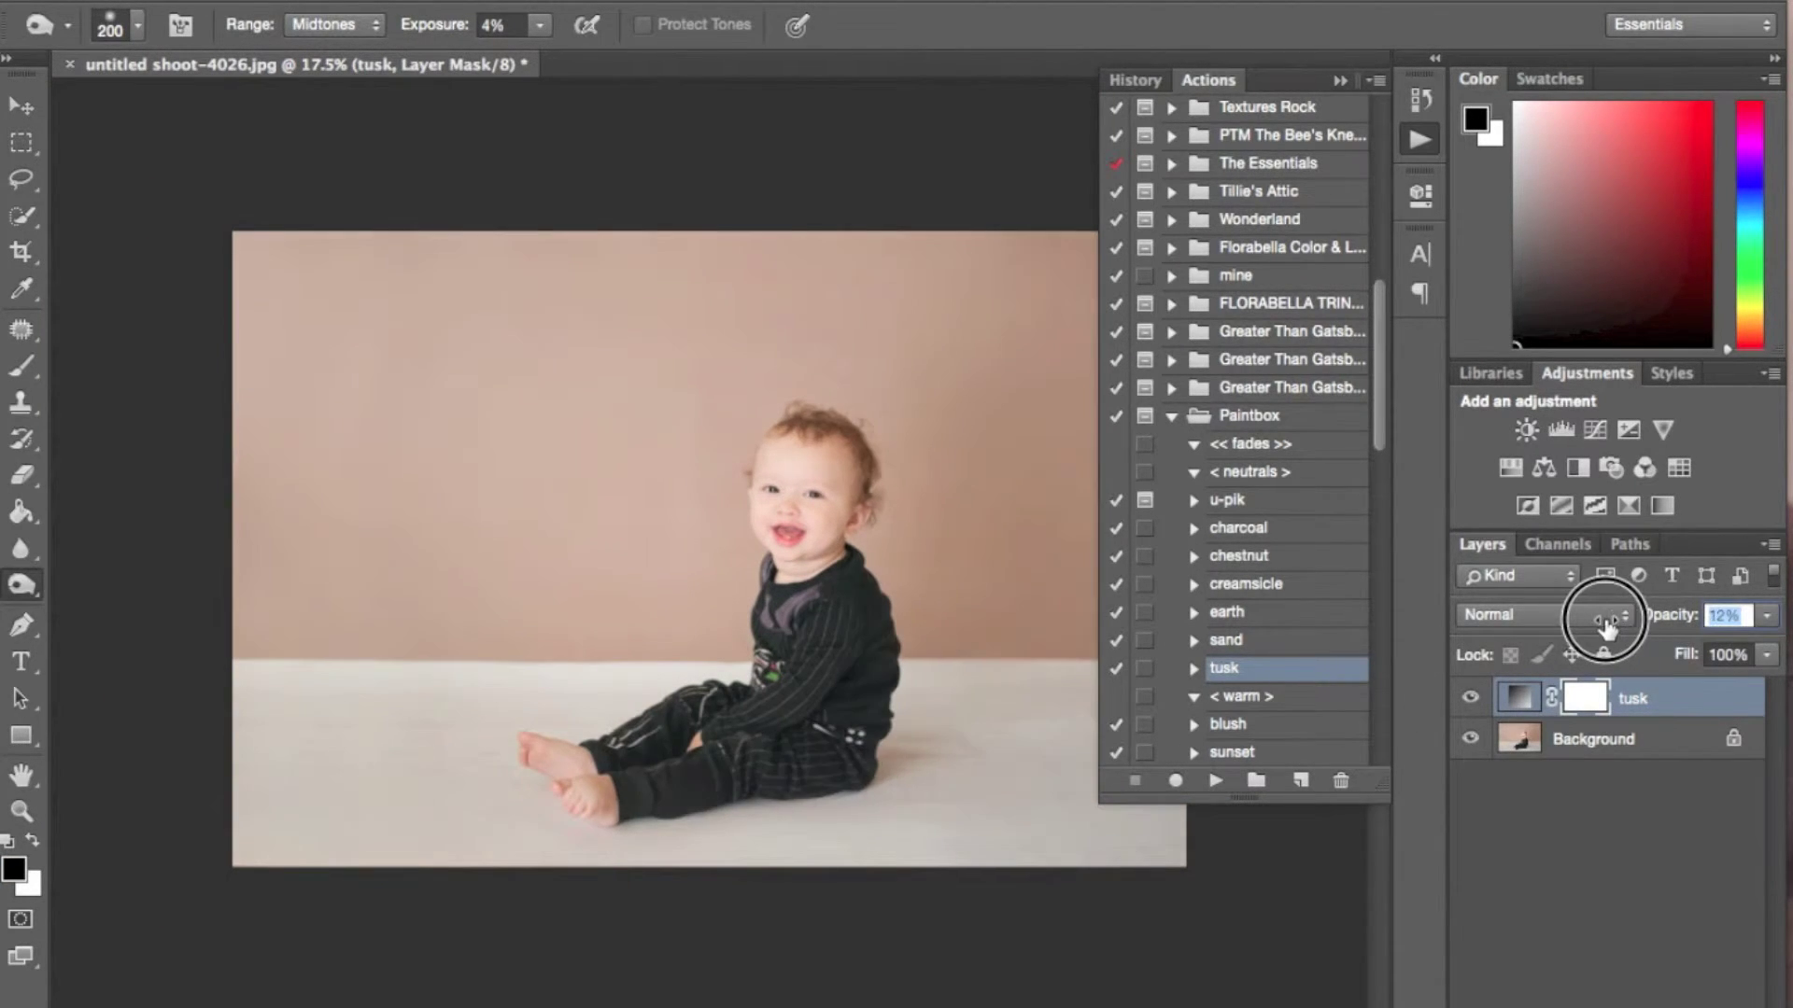
click(1475, 694)
click(1475, 693)
click(1475, 693)
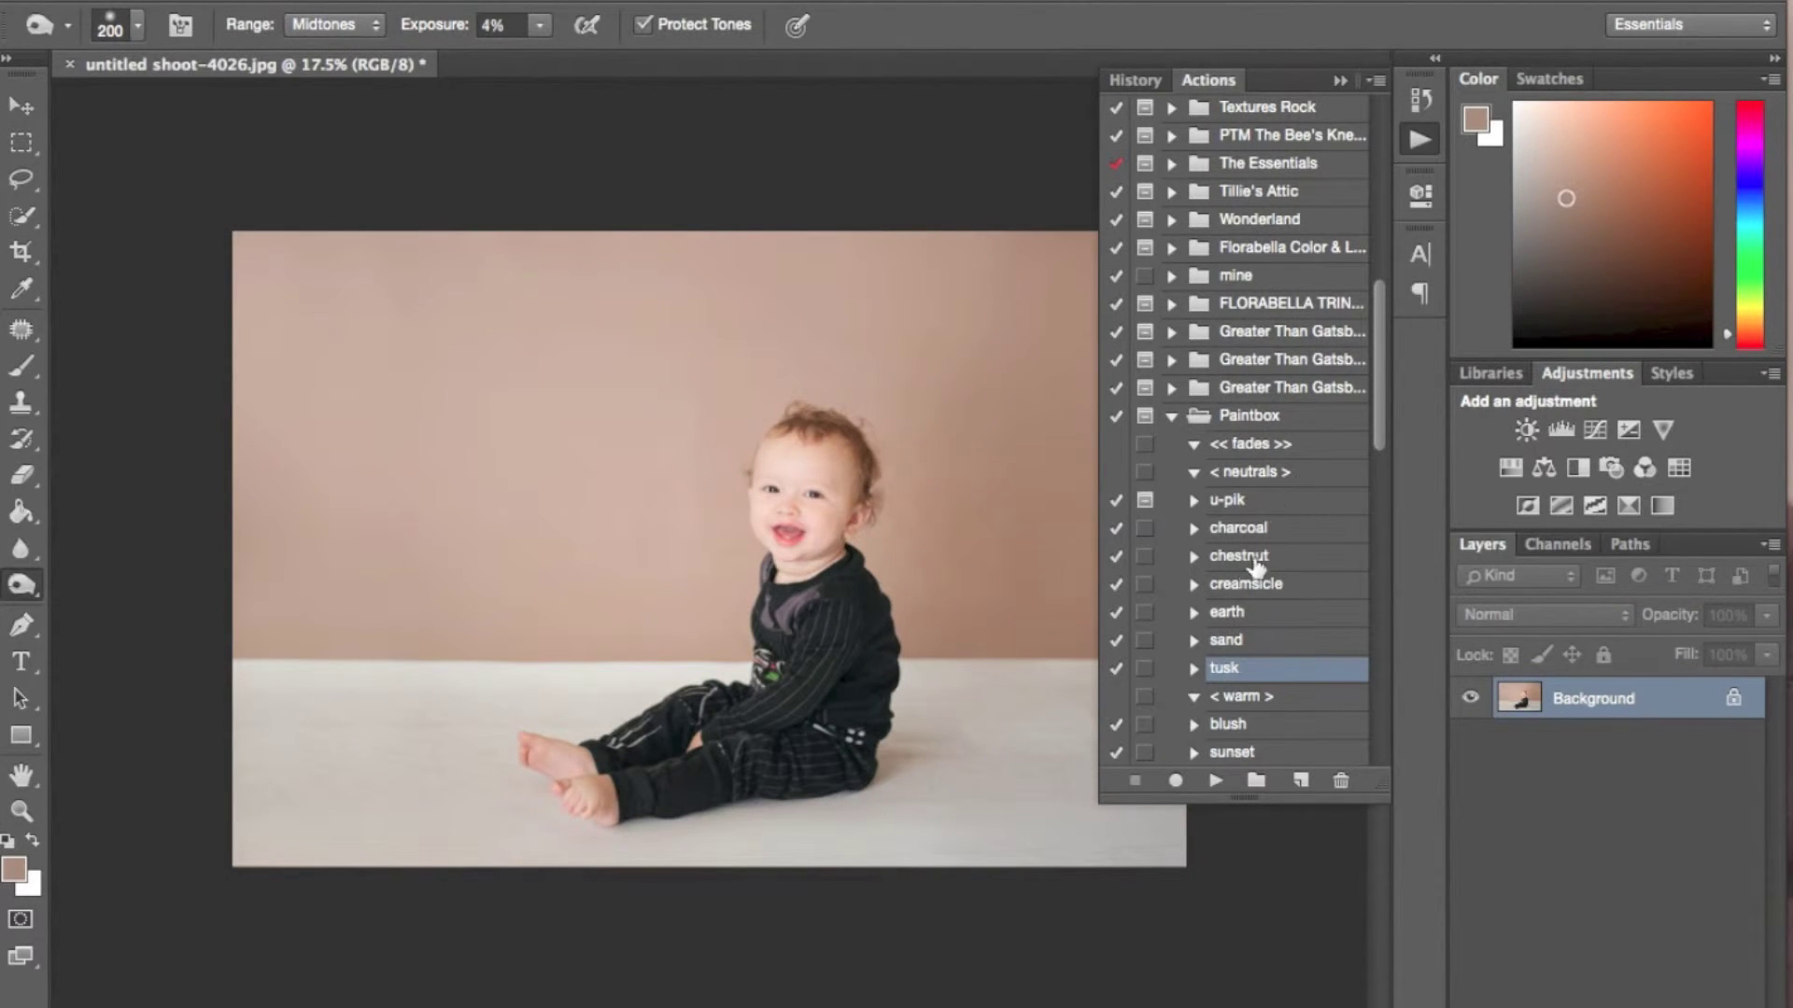
Step: Run the sand fade action from the Paintbox set, lower its layer to 7% opacity, and compare the image with and without it
click(1251, 555)
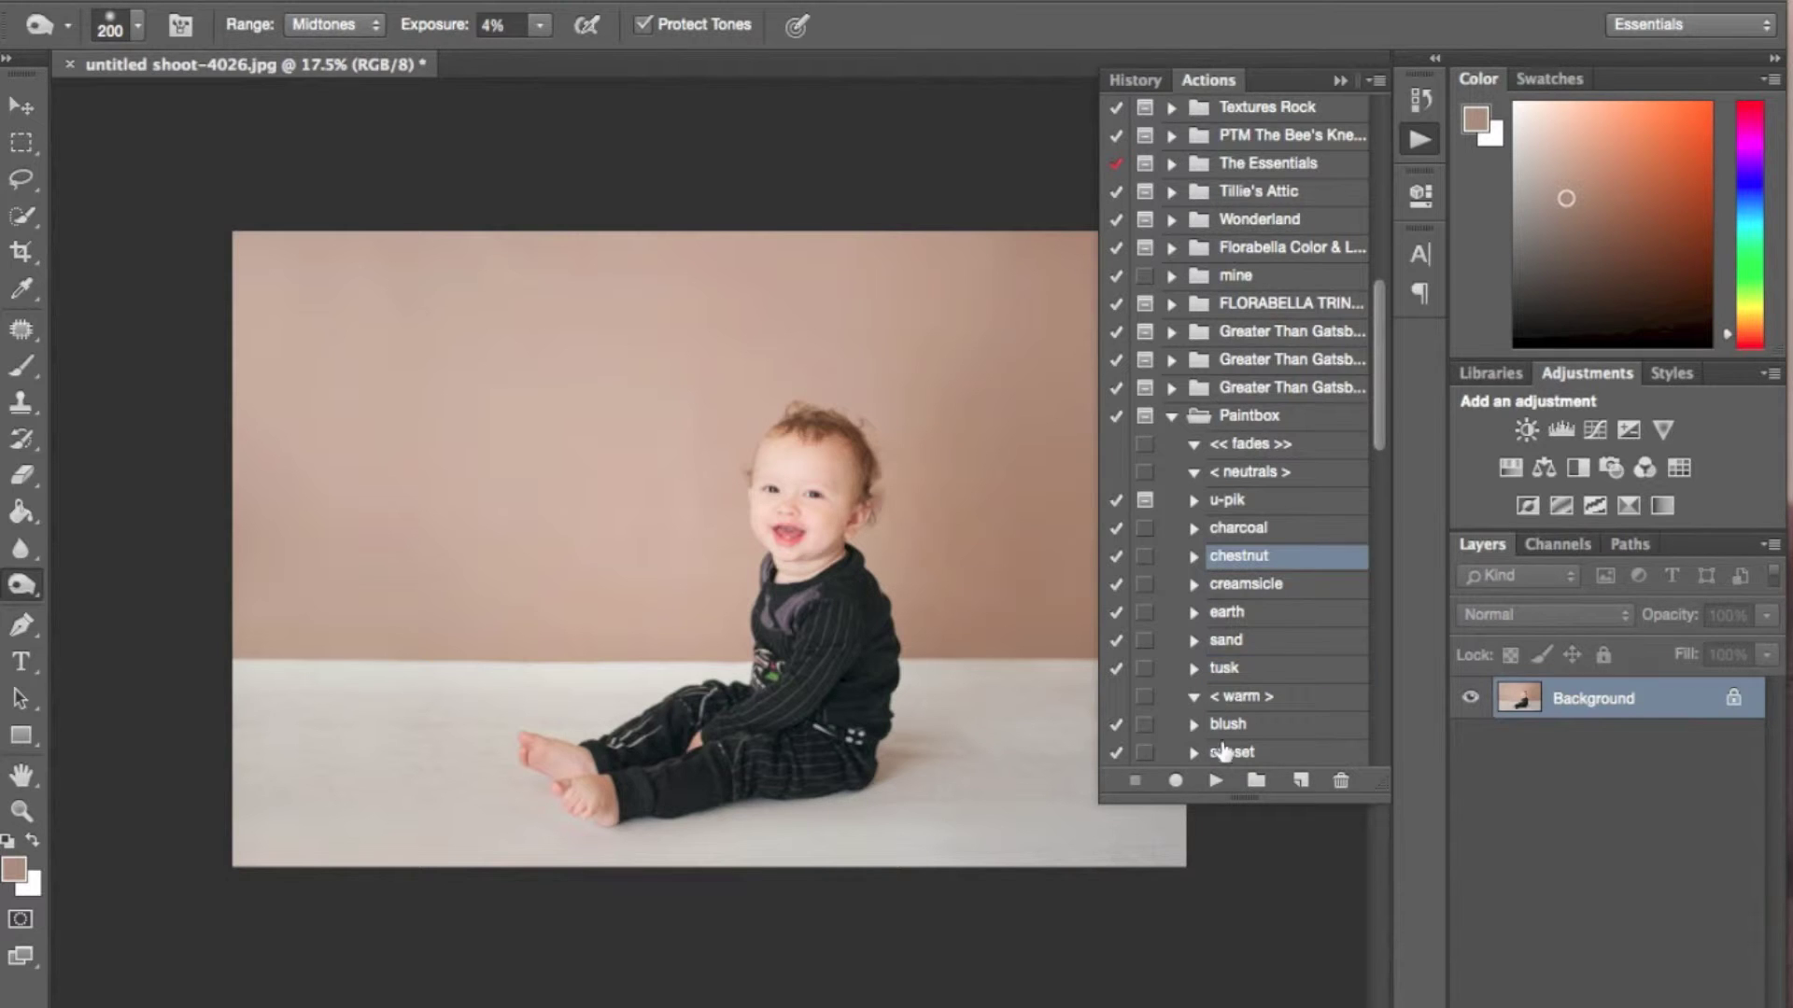
click(1218, 781)
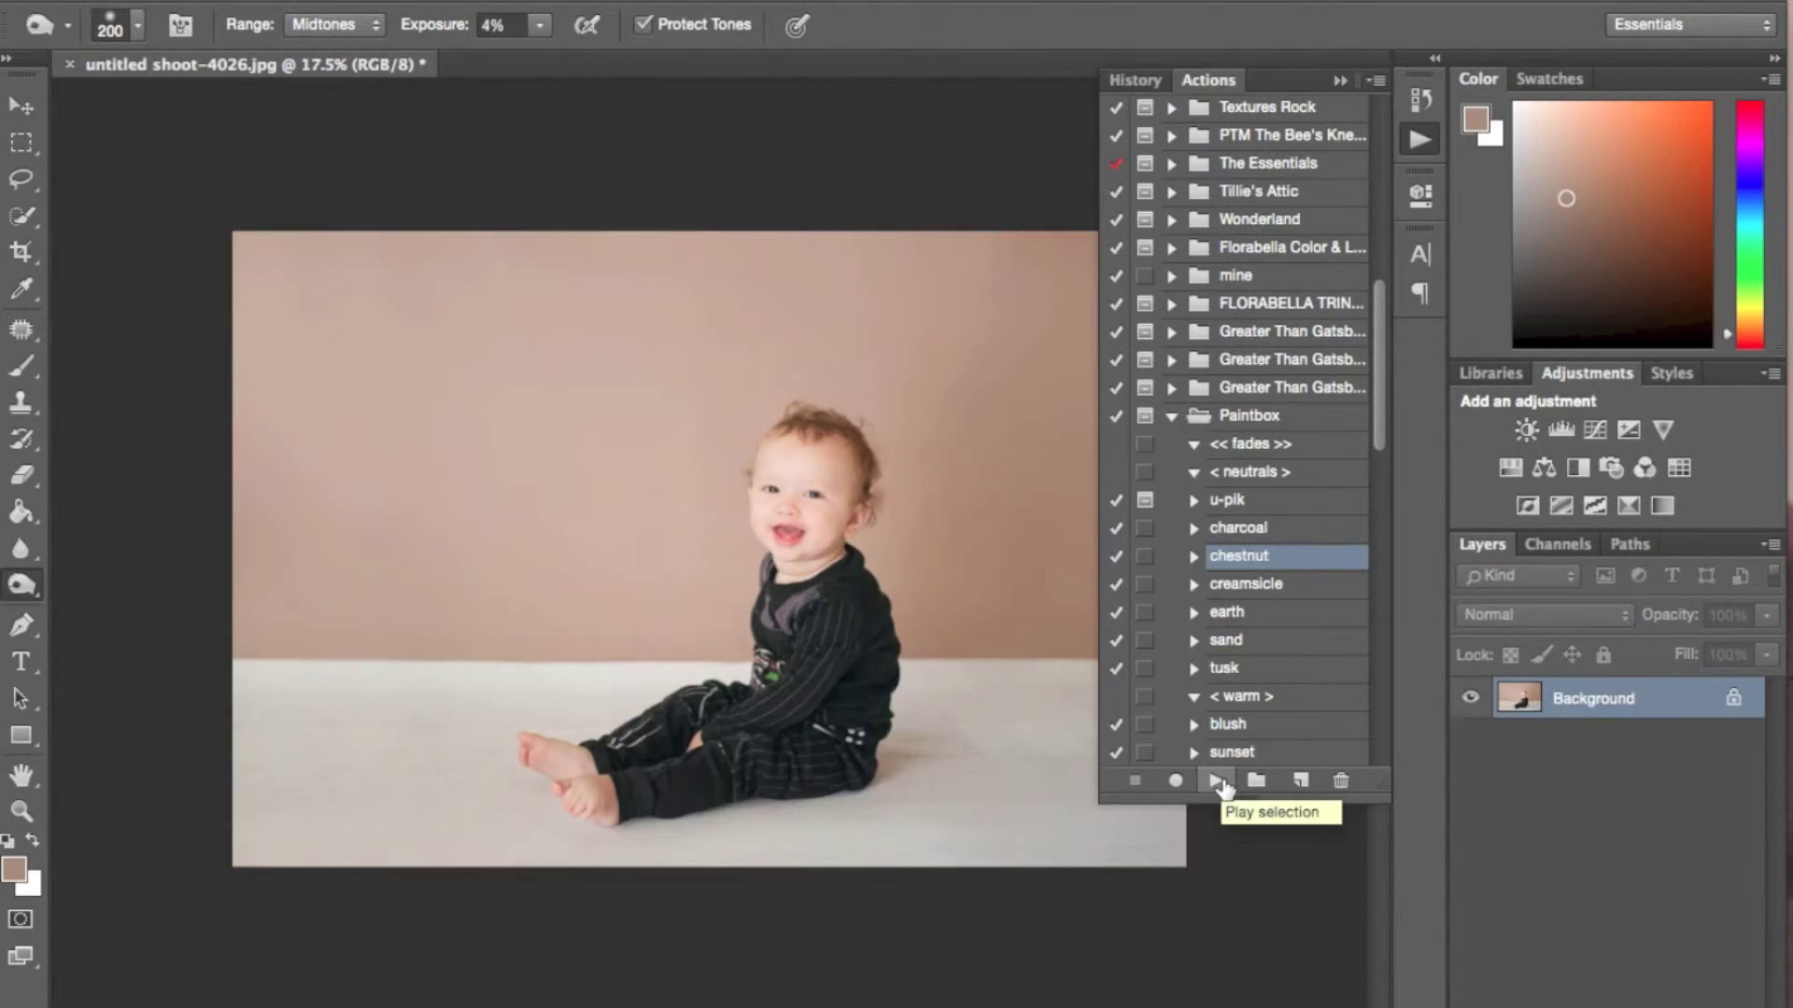
click(1266, 642)
click(1218, 783)
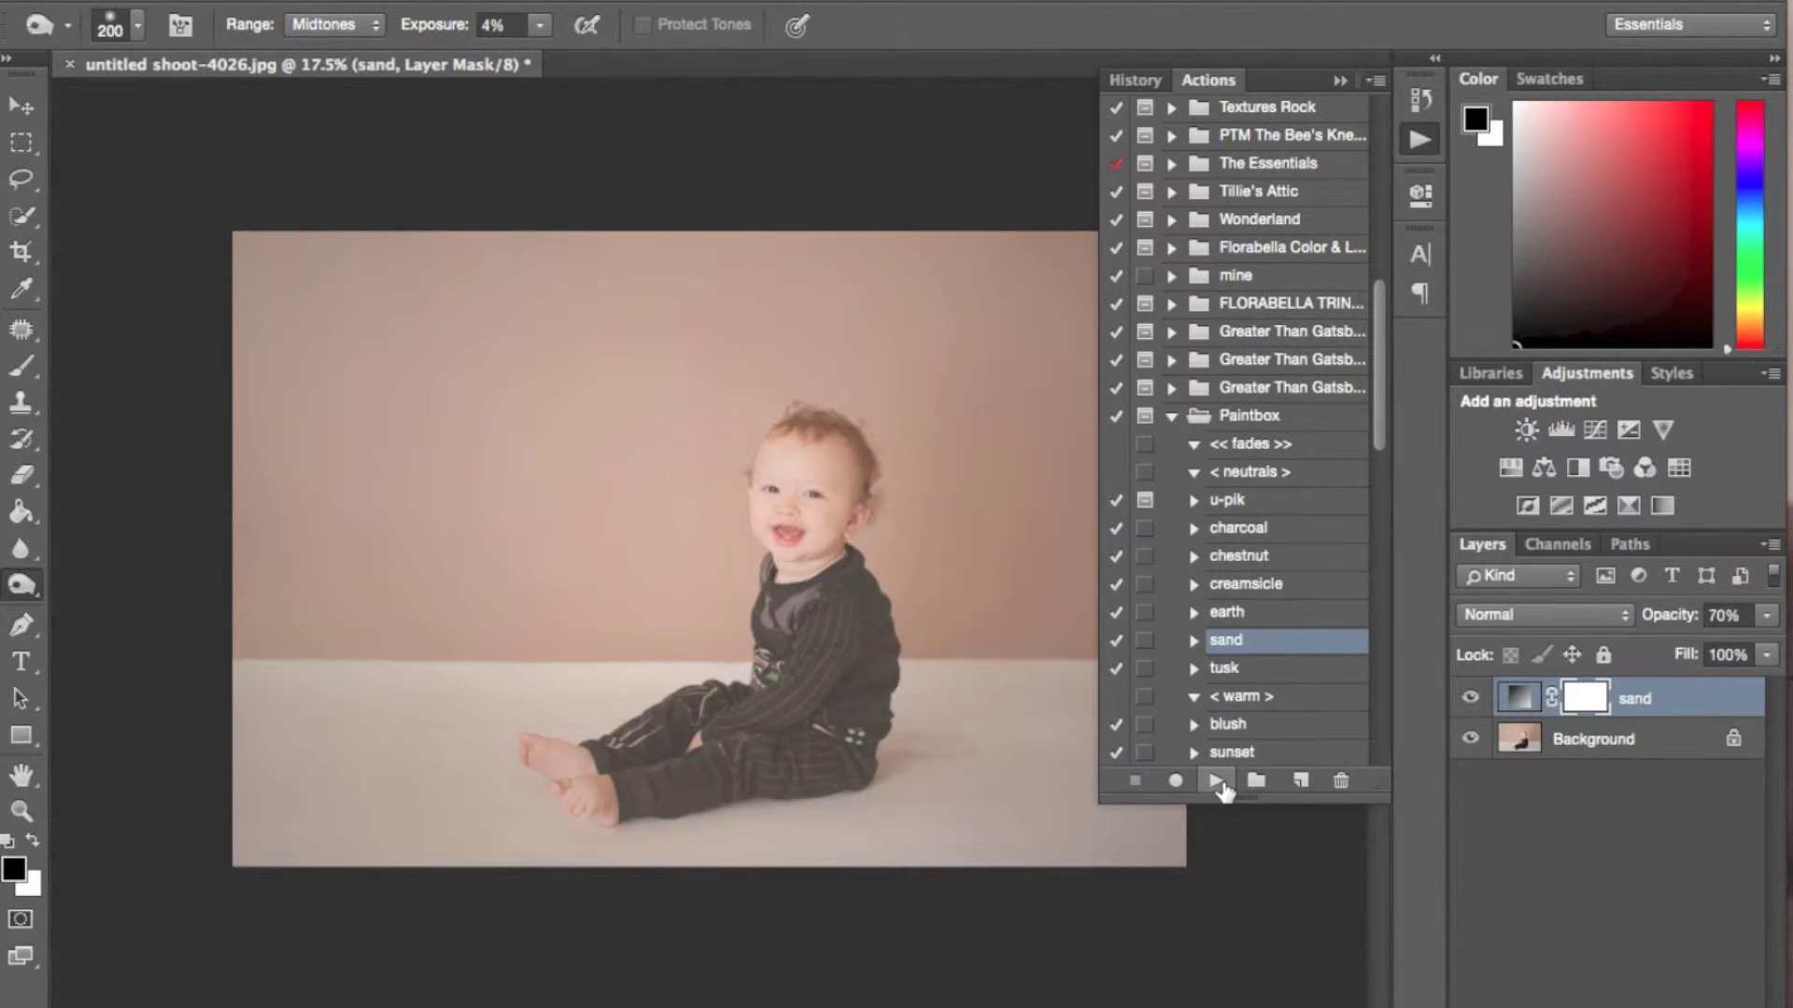
drag(1672, 616, 1264, 646)
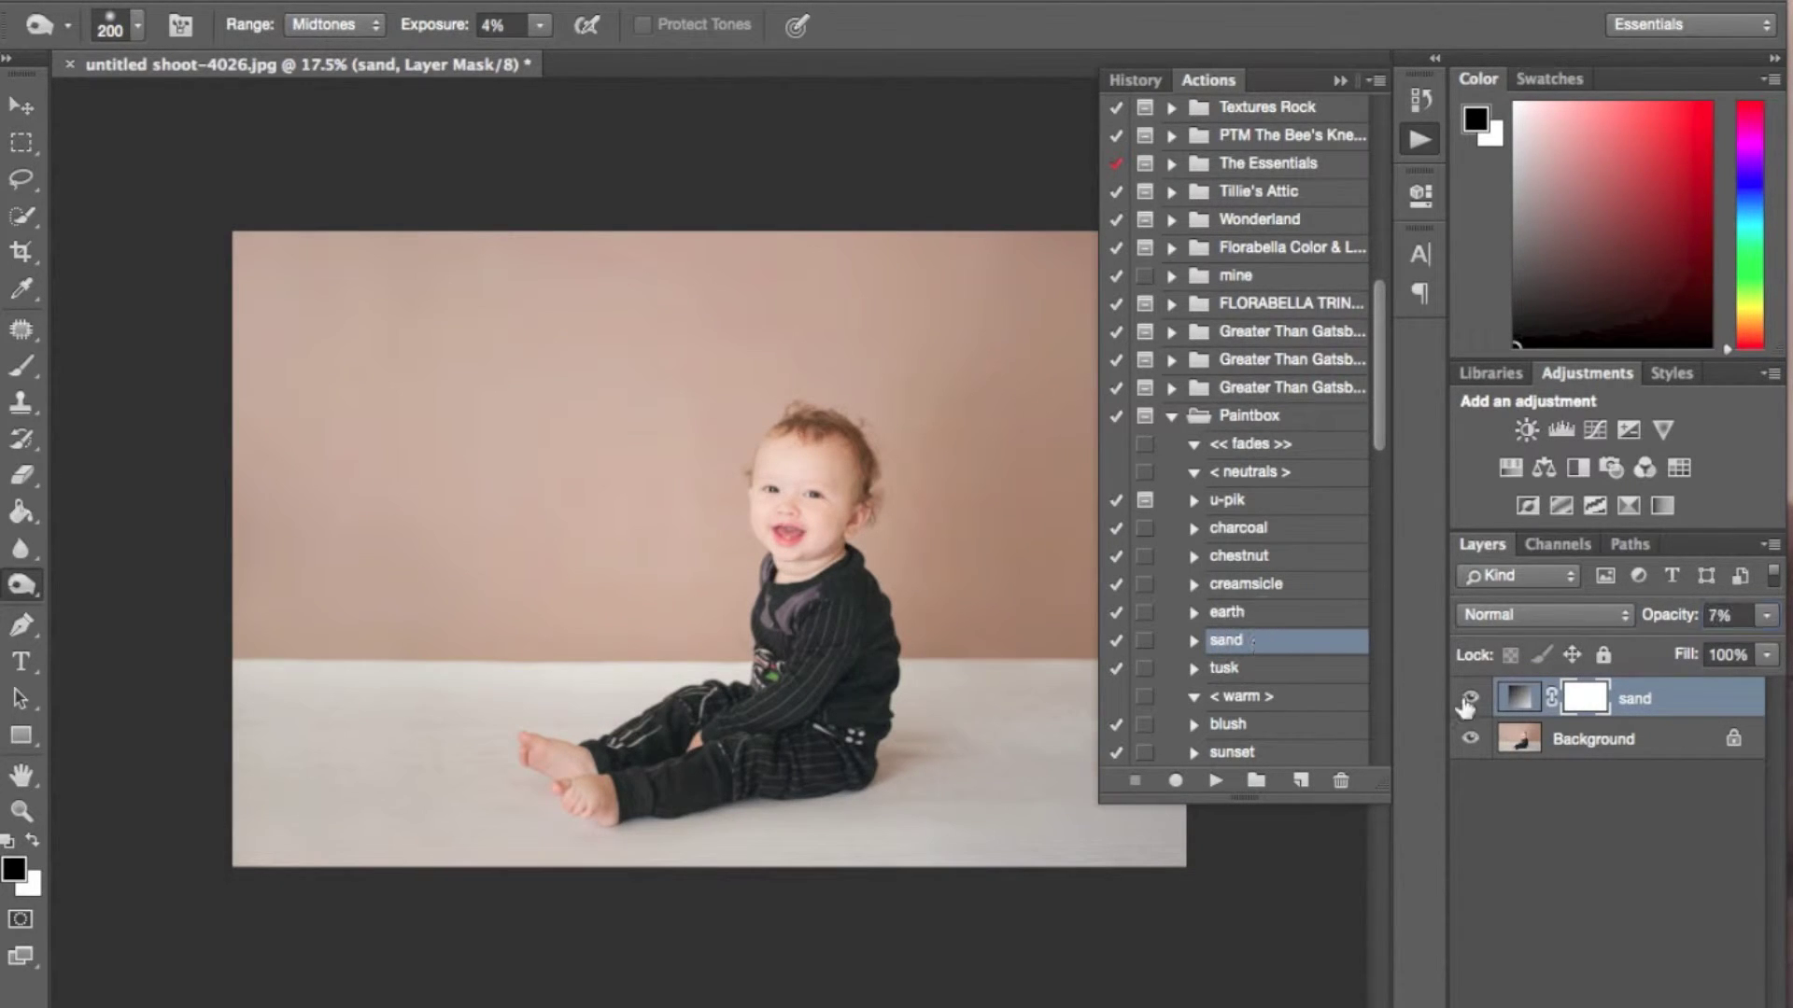
click(1470, 698)
click(1471, 699)
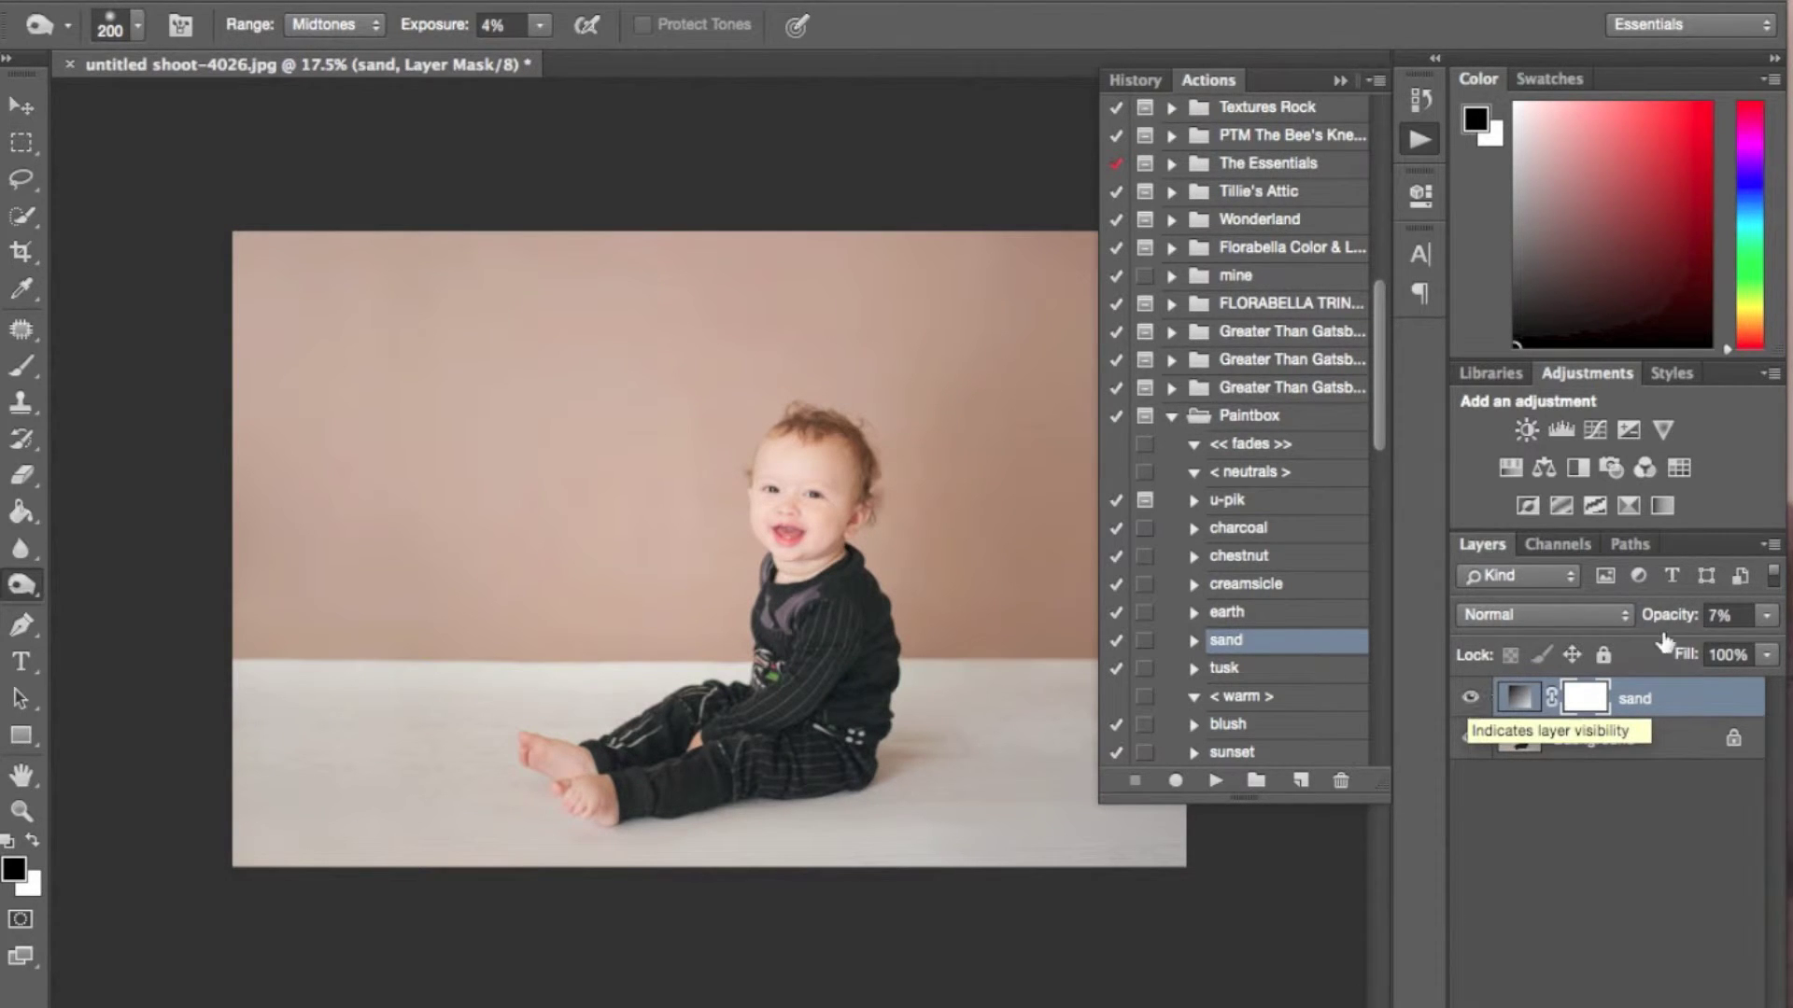
Step: Try the sand layer at 2% opacity and compare the image with and without it
drag(1667, 622, 1661, 623)
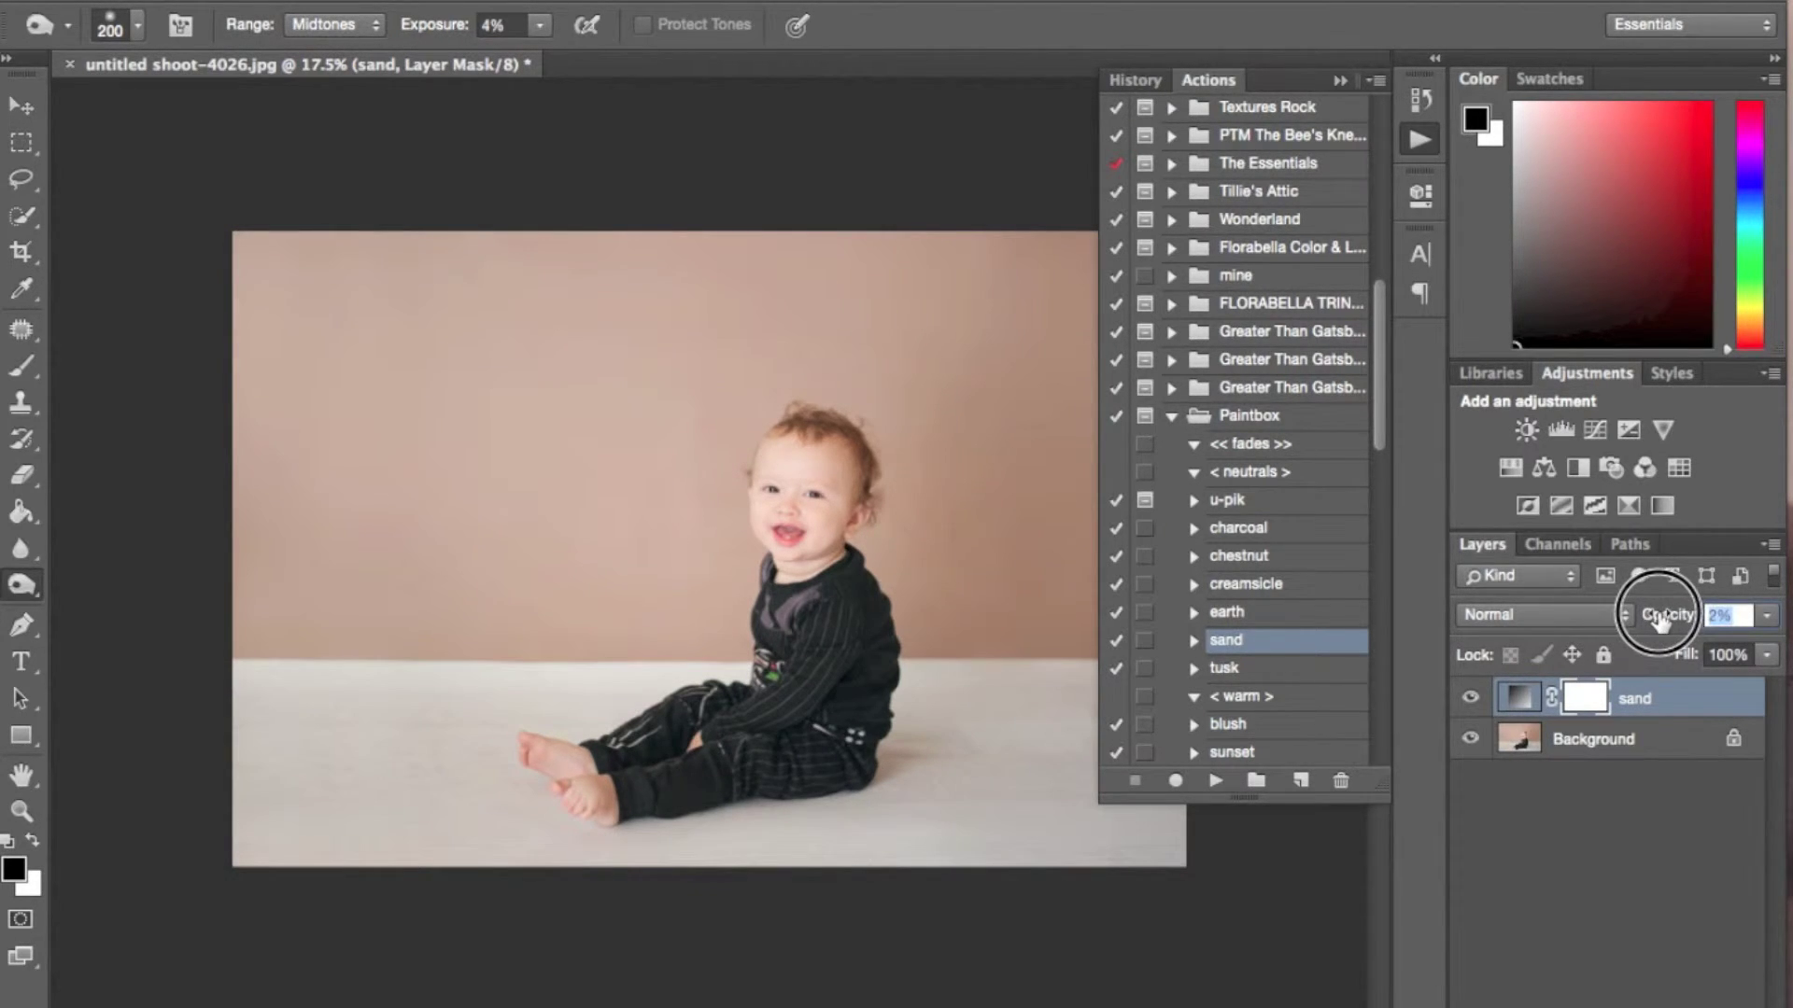
click(1471, 700)
click(1471, 701)
click(1471, 700)
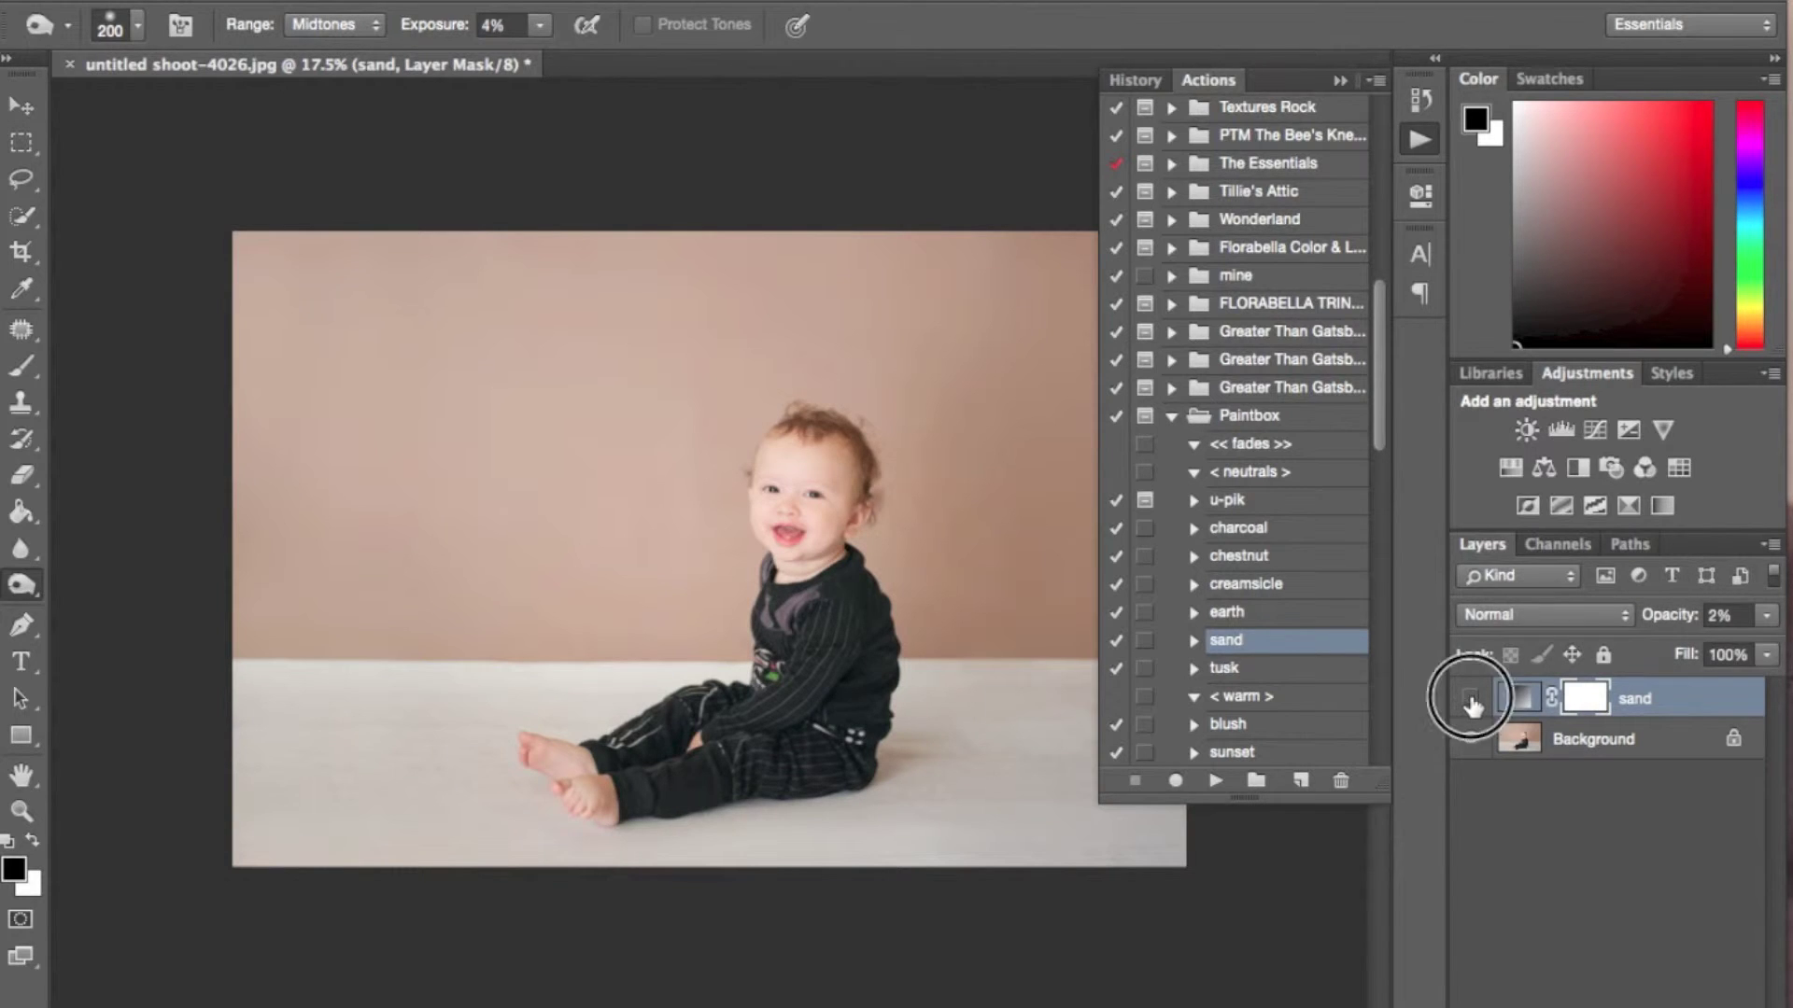
click(1471, 700)
Step: Set the sand layer's opacity to 6% and compare the image with and without it
drag(1670, 614, 1691, 613)
click(1471, 702)
click(1471, 702)
click(1470, 702)
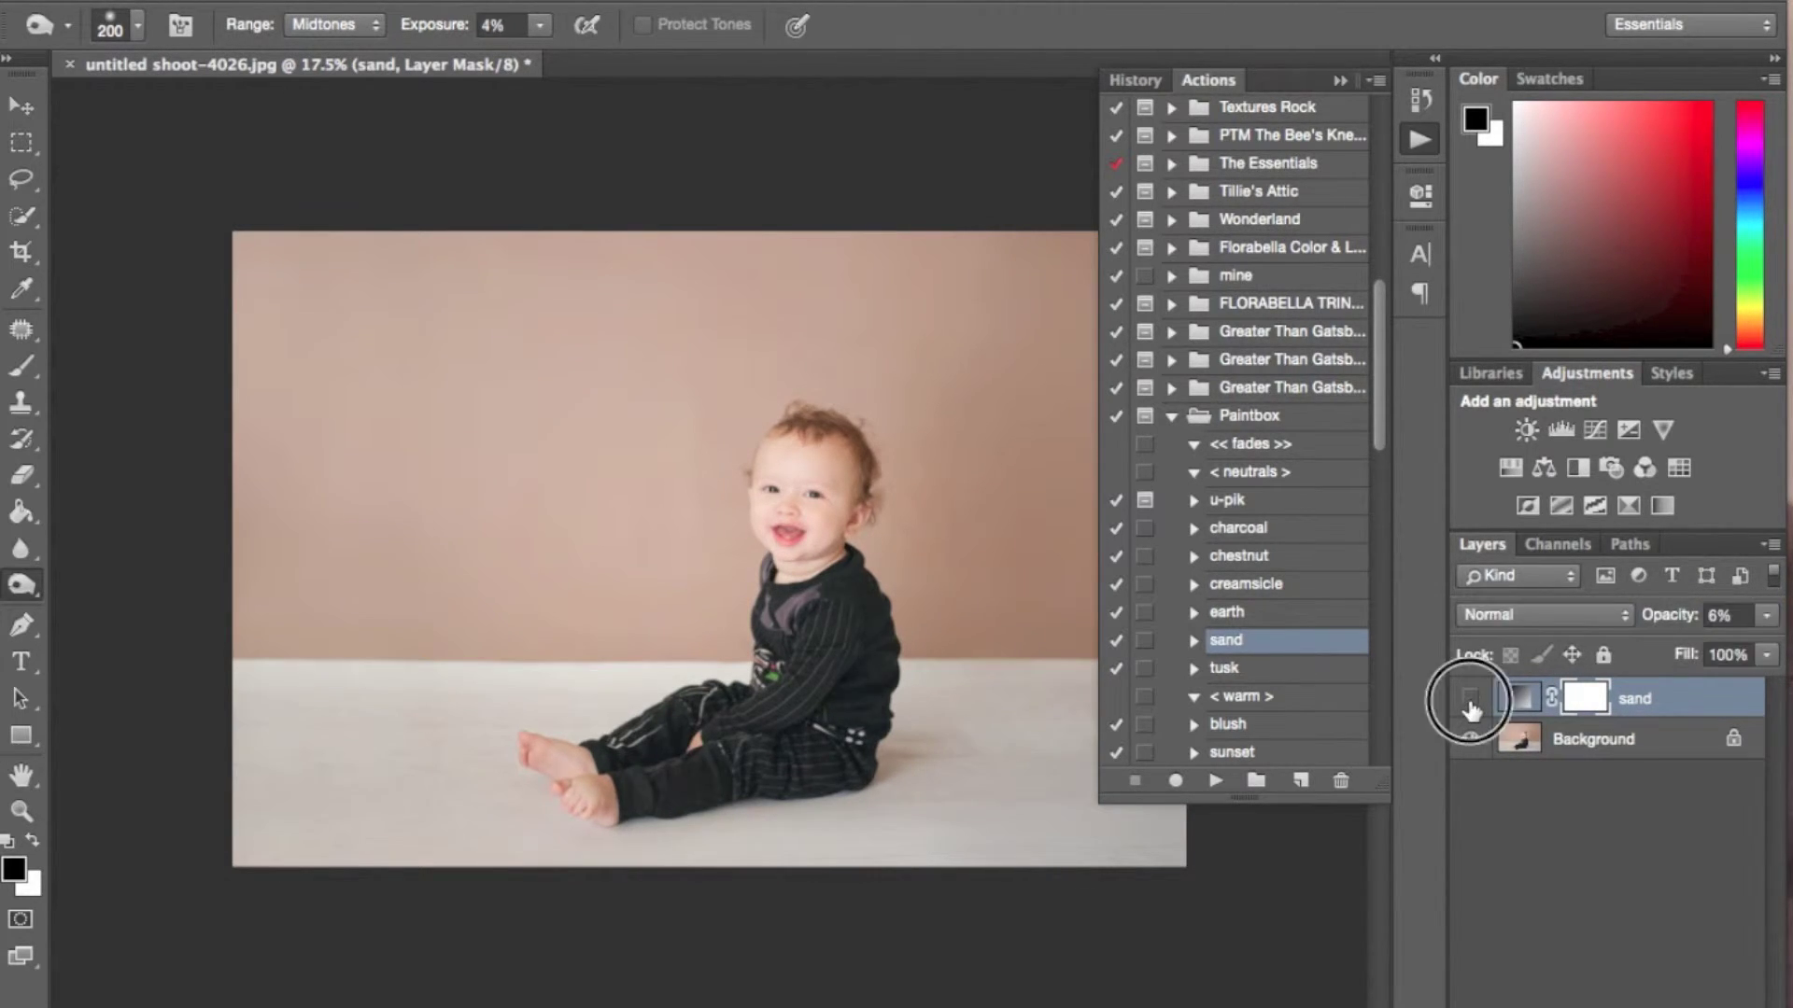
click(1471, 702)
click(1470, 702)
click(1471, 702)
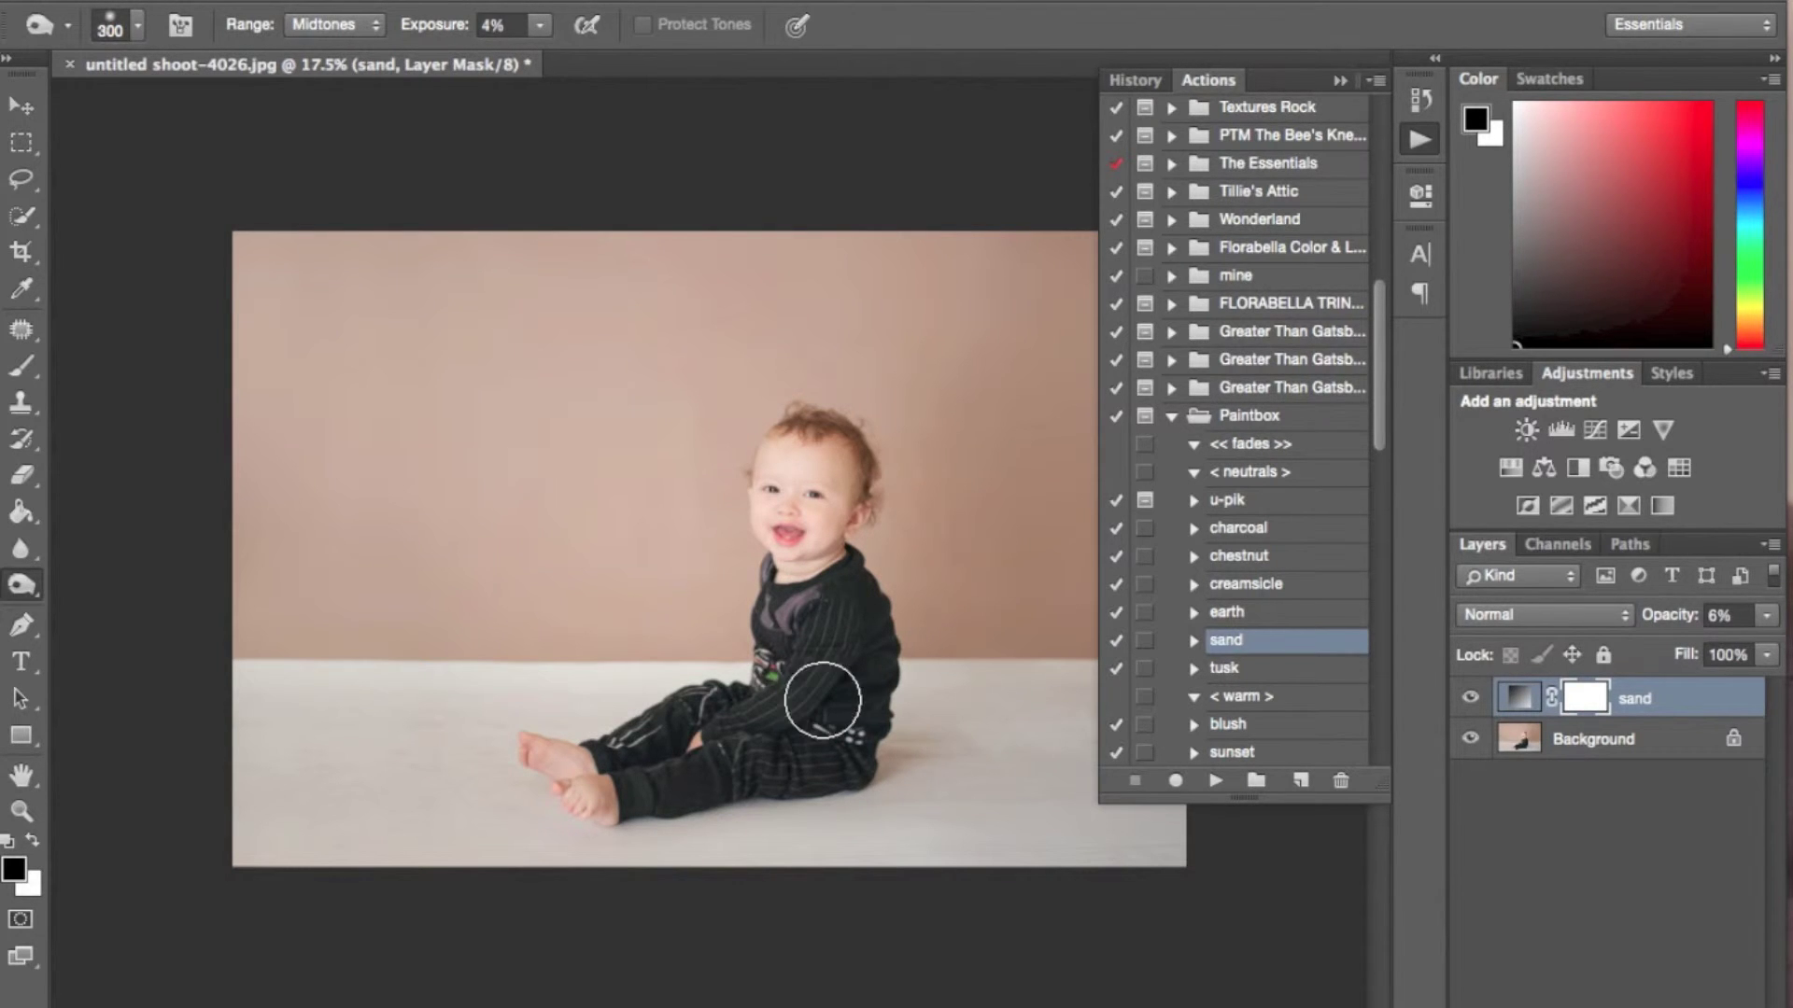
Step: Mask the sand fade off the baby's dark outfit with a size 400 black brush at 80% opacity, and flatten the image
key(b)
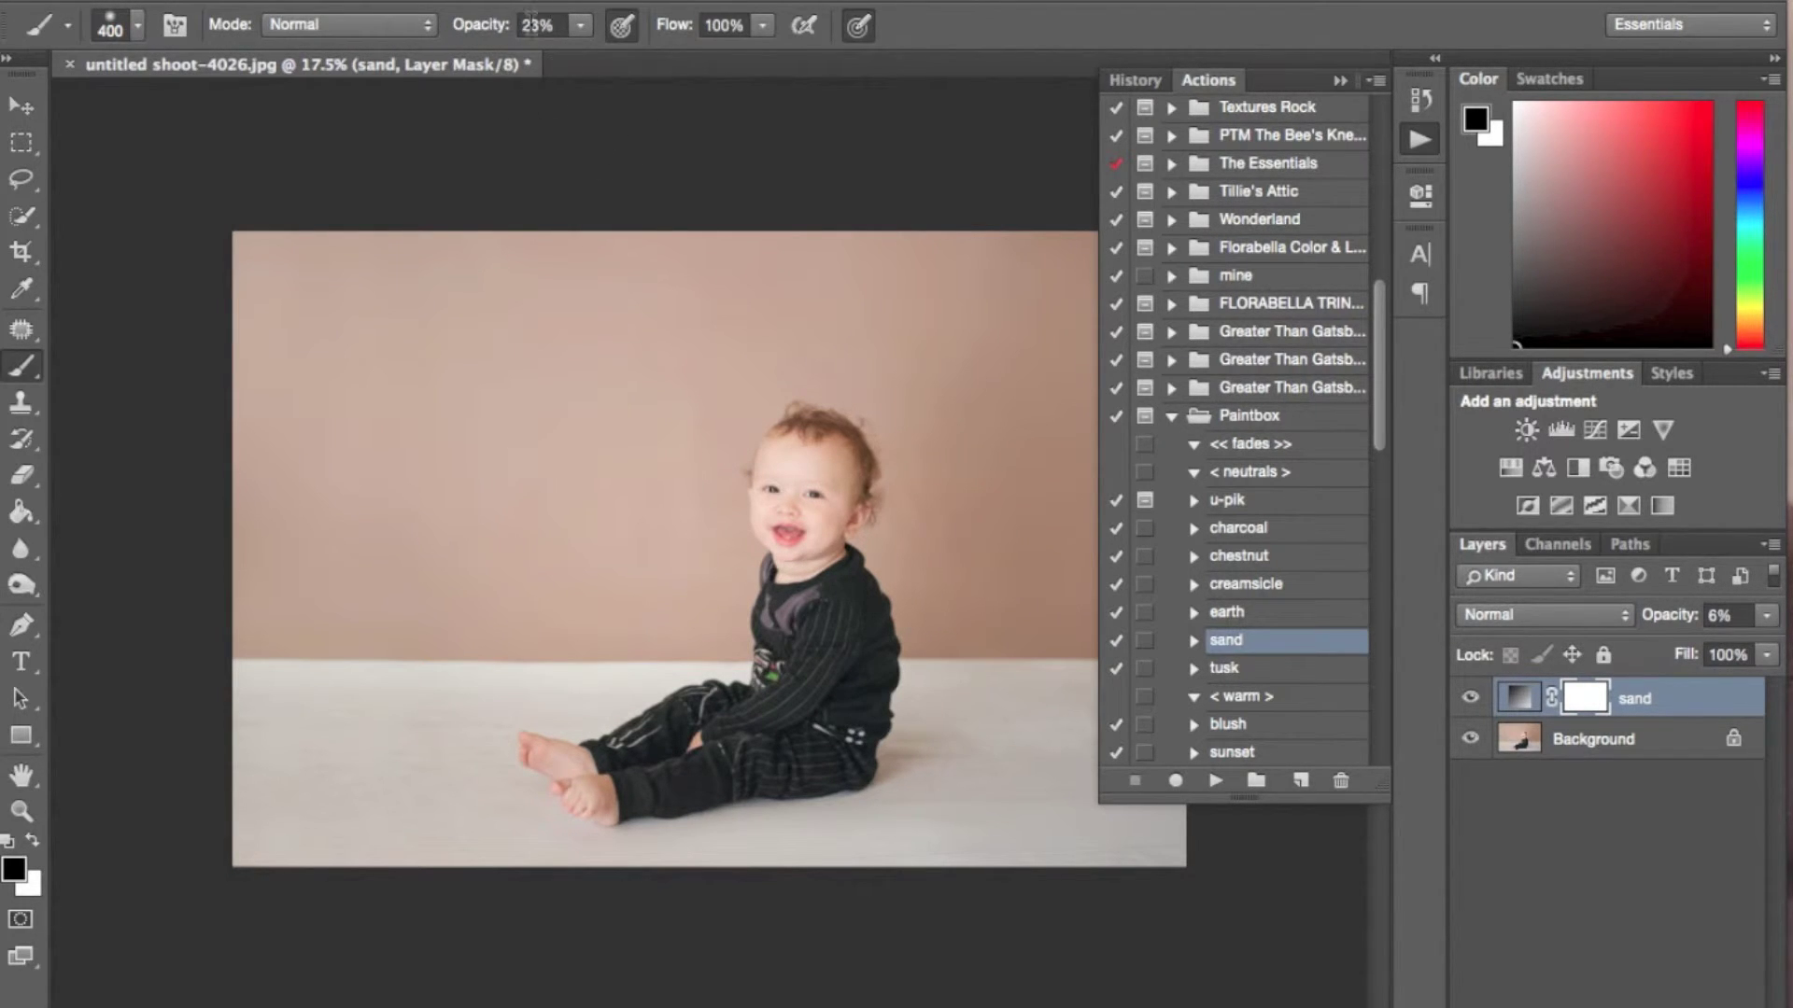
key(8)
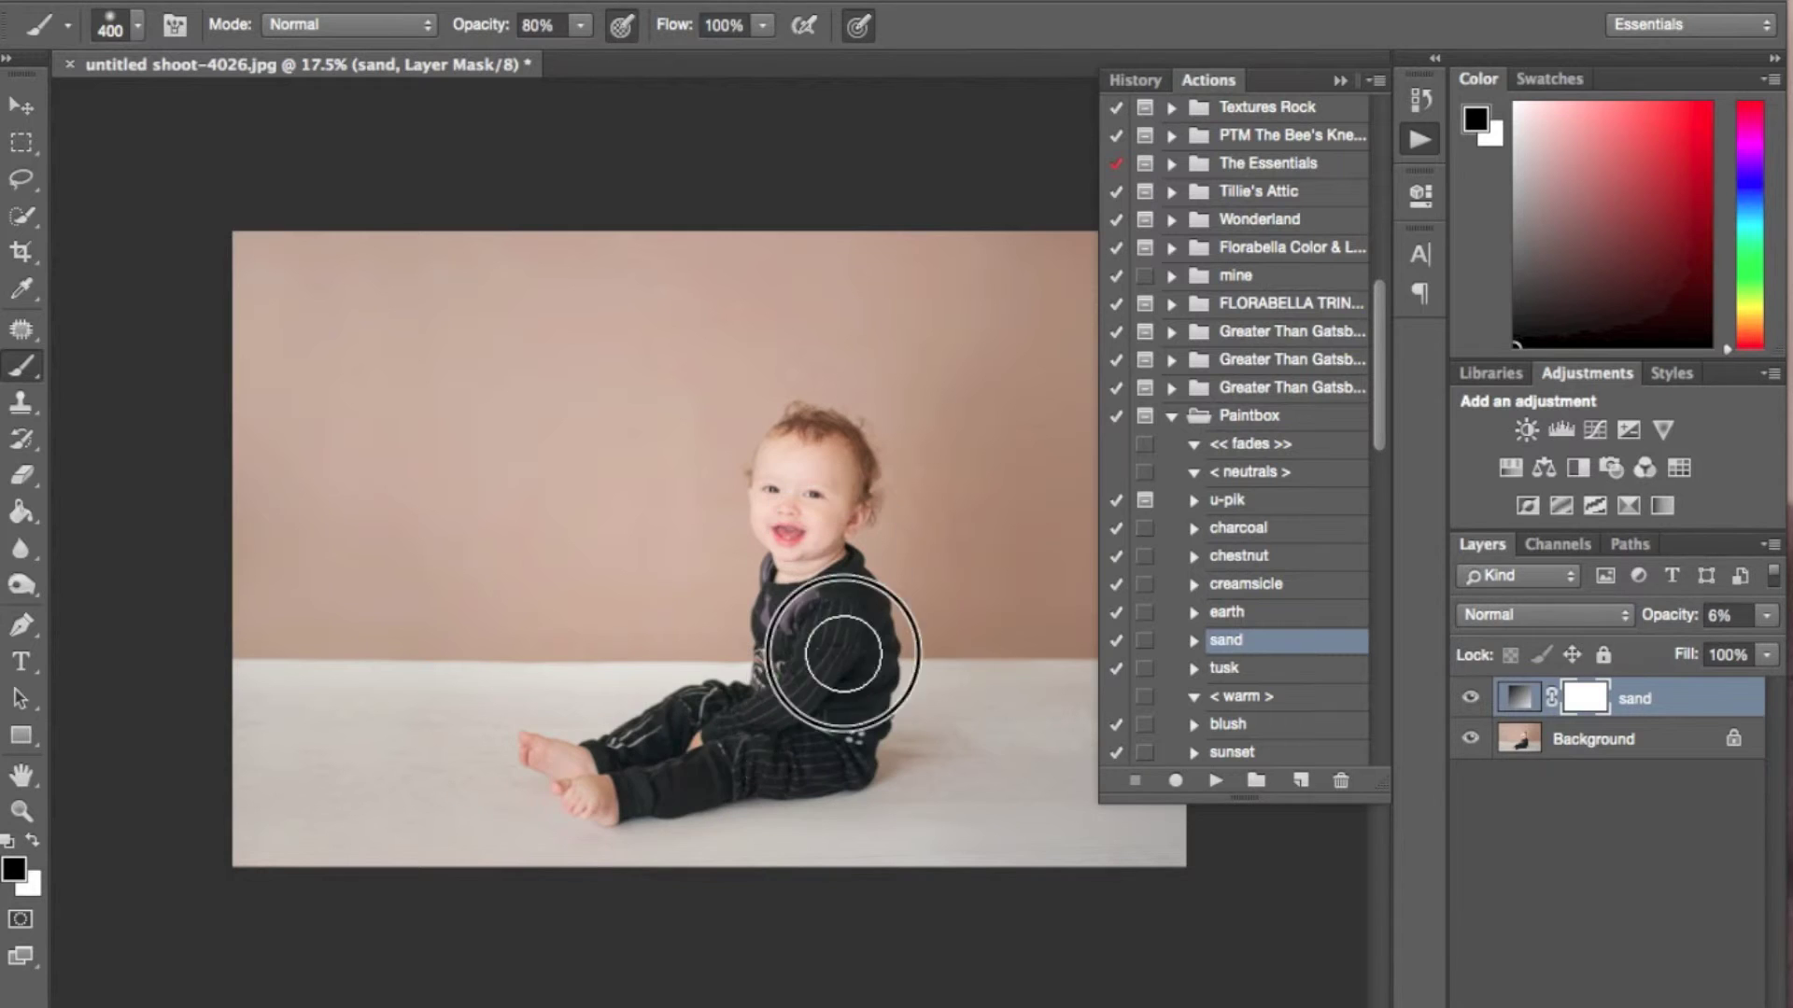
mouse_move(843, 653)
mouse_down()
mouse_move(828, 688)
mouse_move(744, 652)
mouse_move(648, 729)
mouse_move(893, 714)
mouse_up()
click(1478, 699)
click(1477, 698)
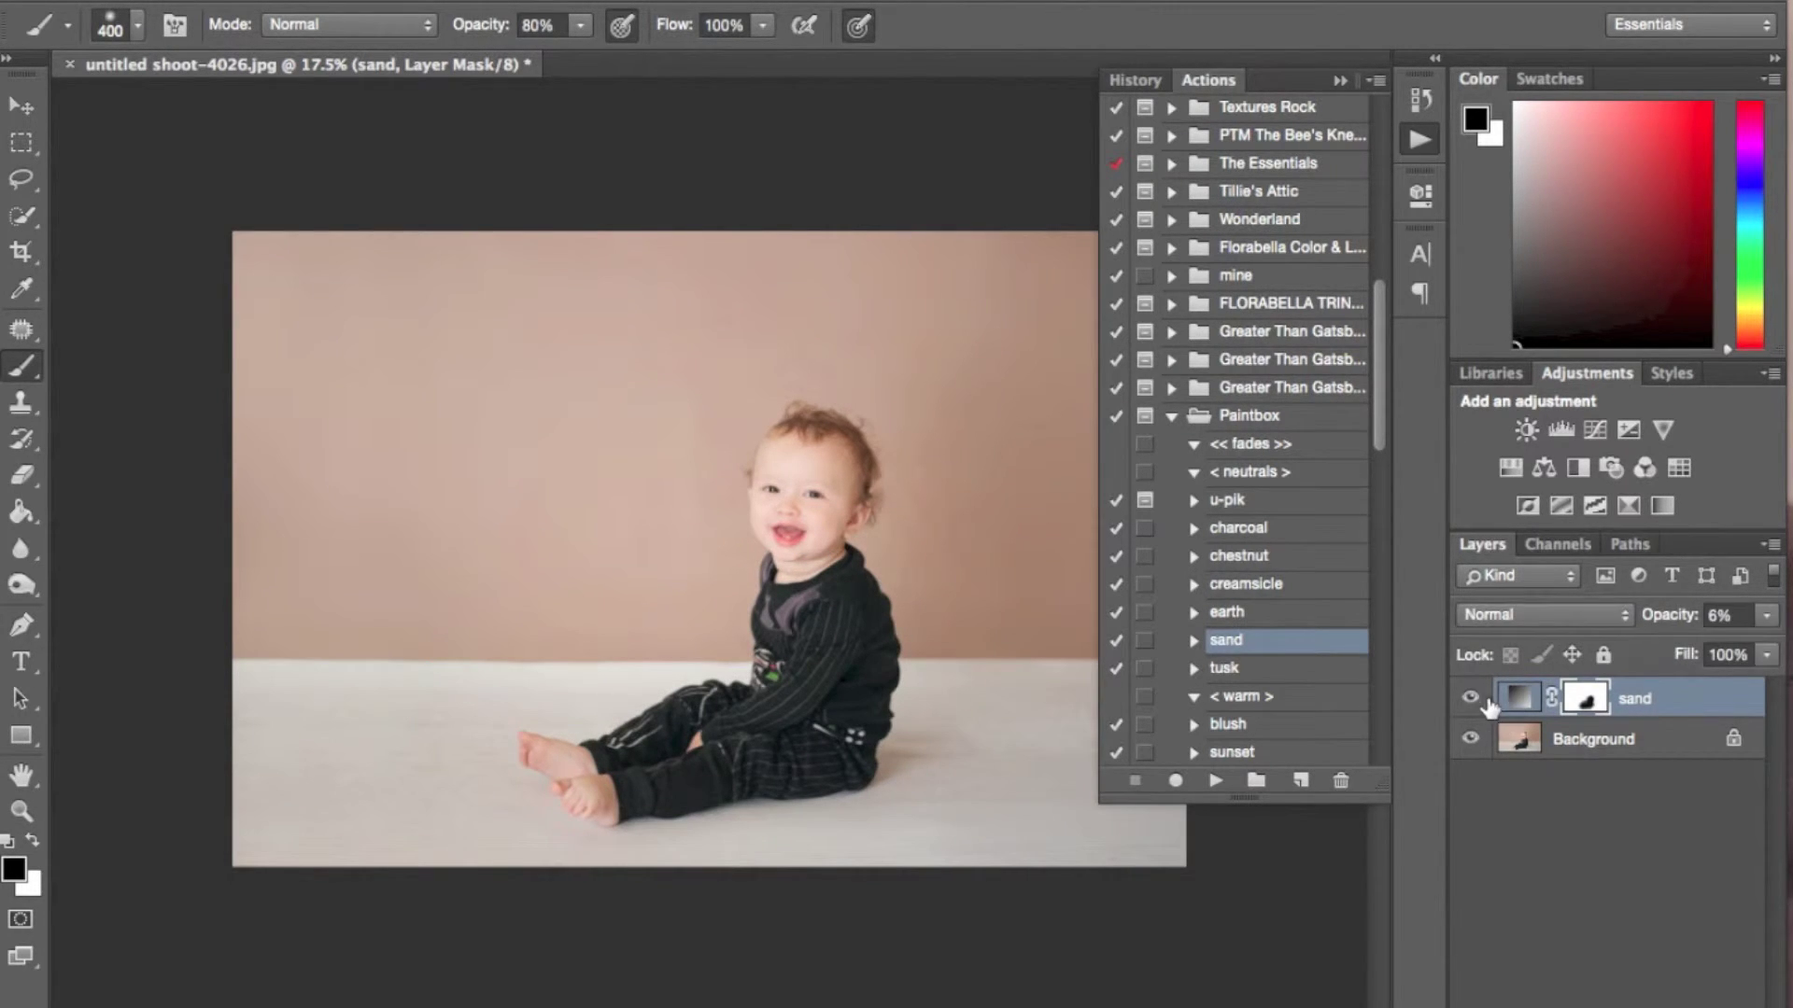
click(1623, 740)
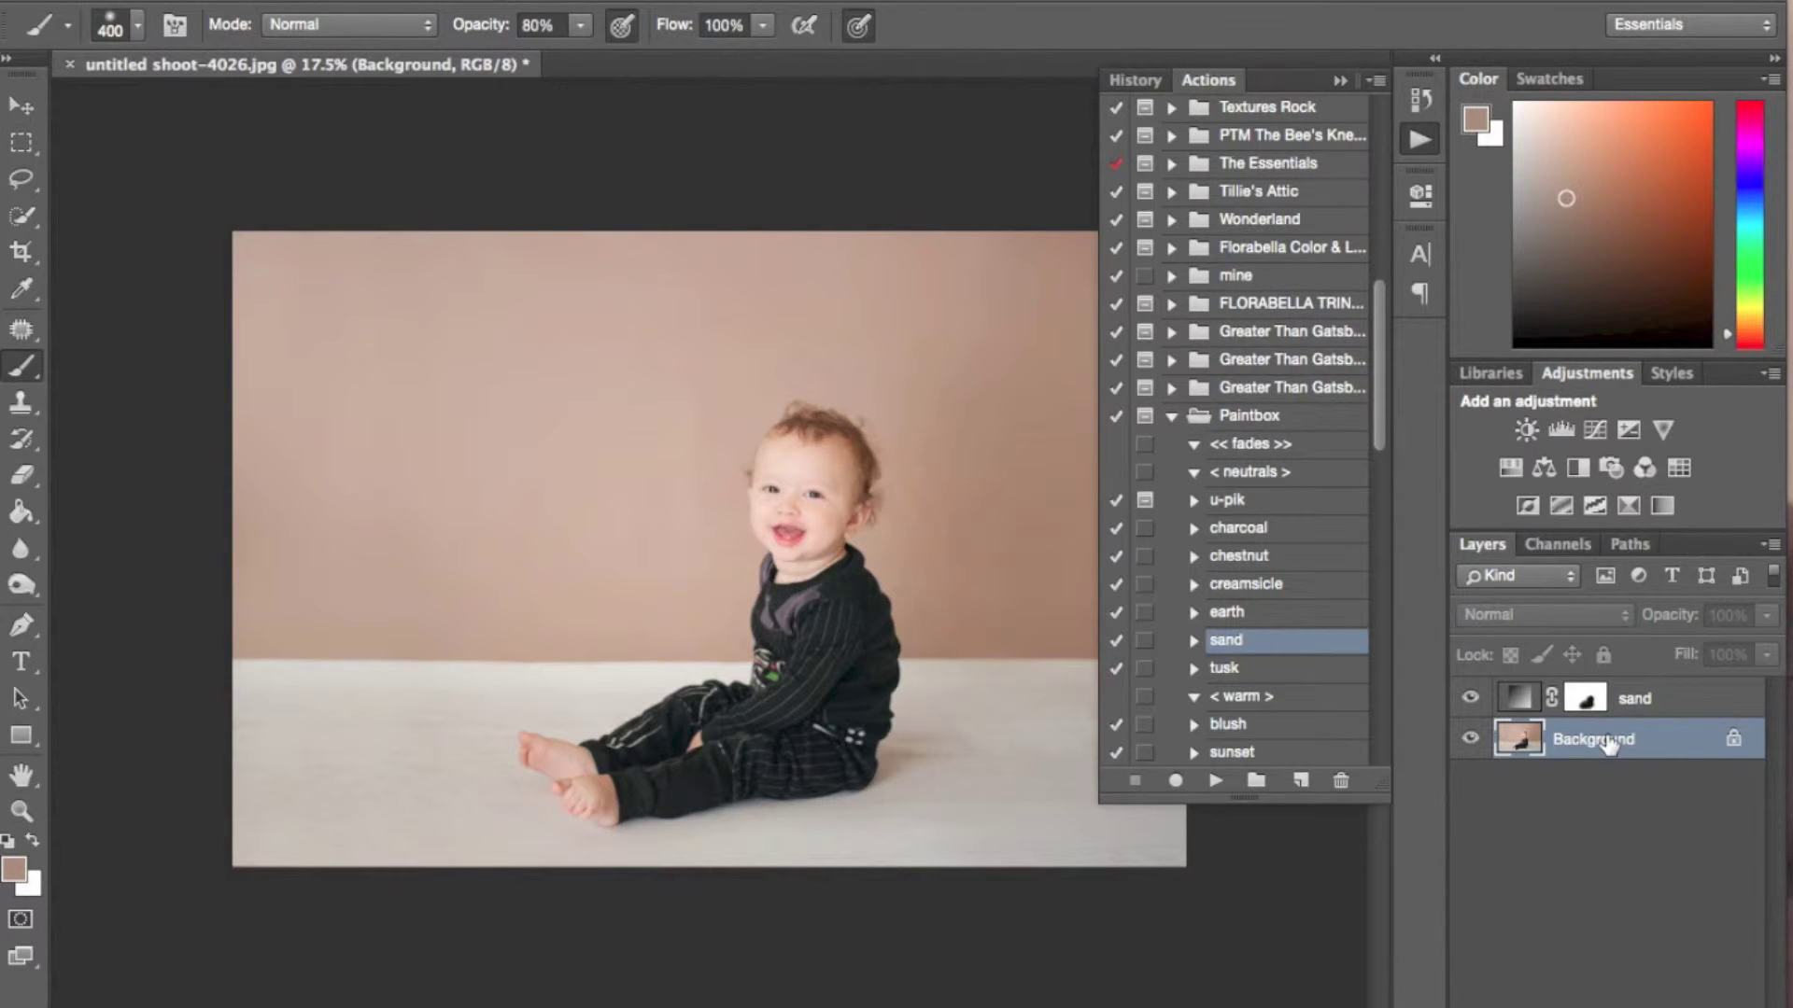
right_click(1608, 742)
click(1537, 945)
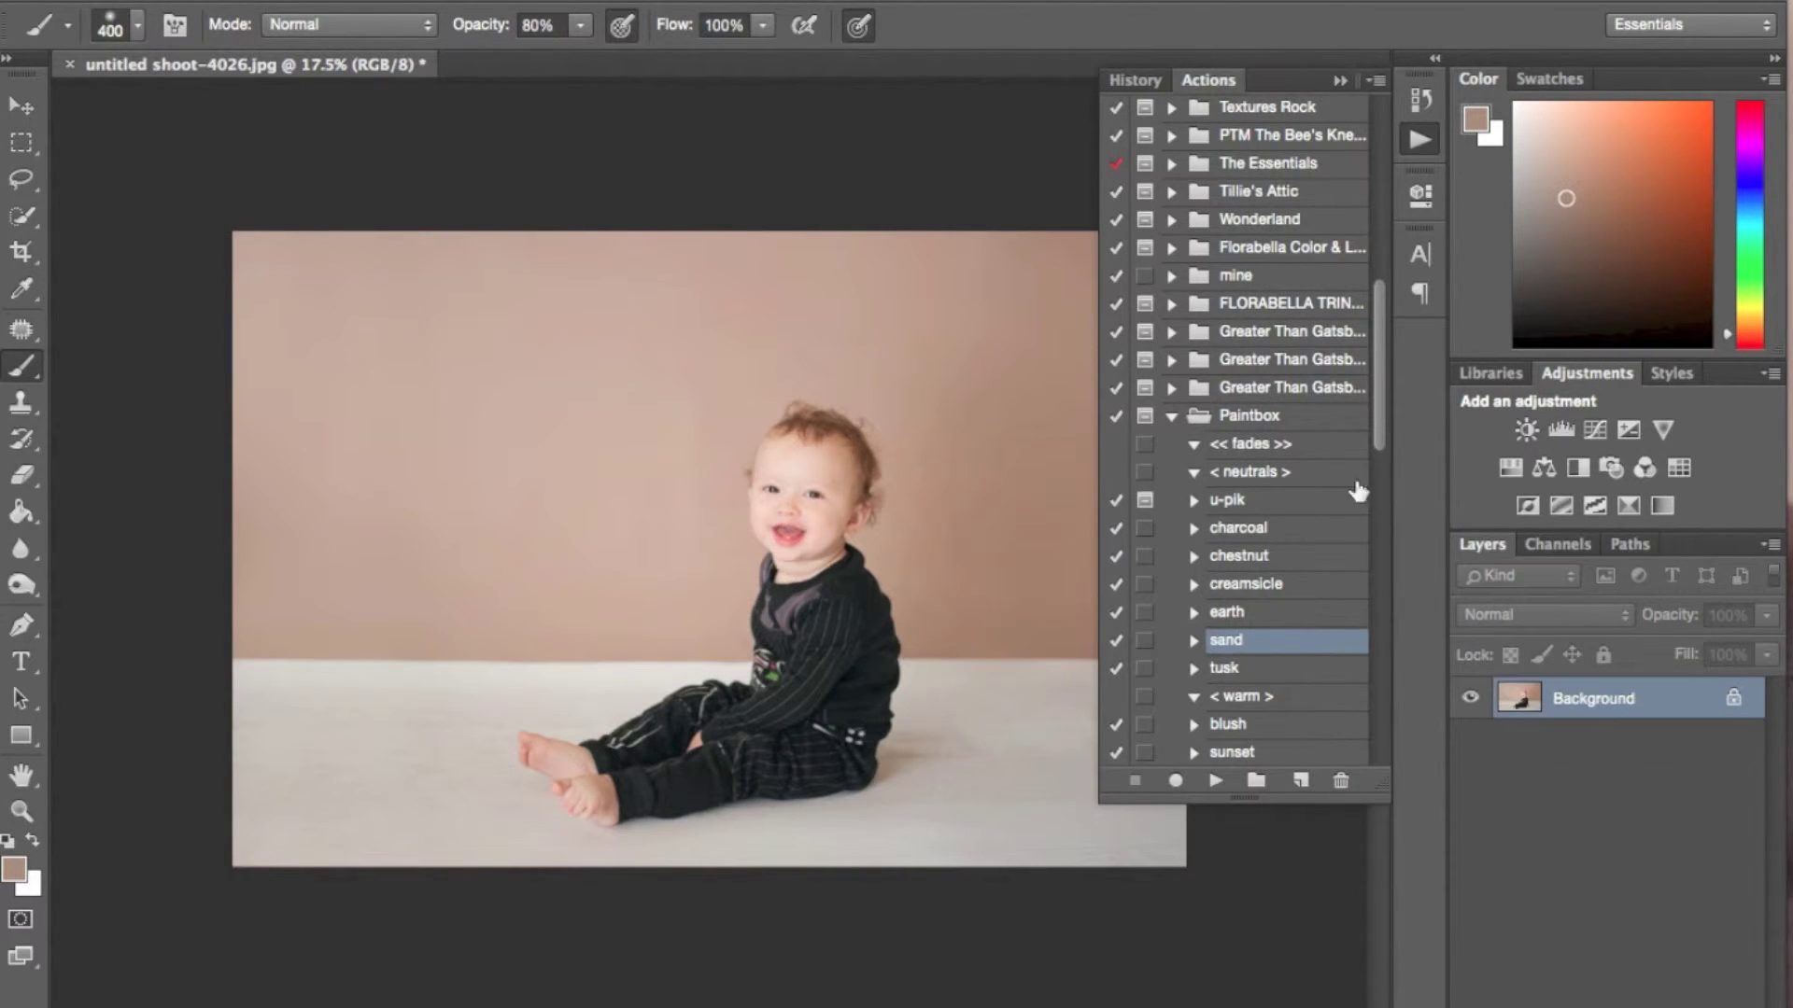
Step: Run the Whiten Yellowed Eyes action from the Greater Than Gatsby retouching set
click(1171, 417)
click(1171, 610)
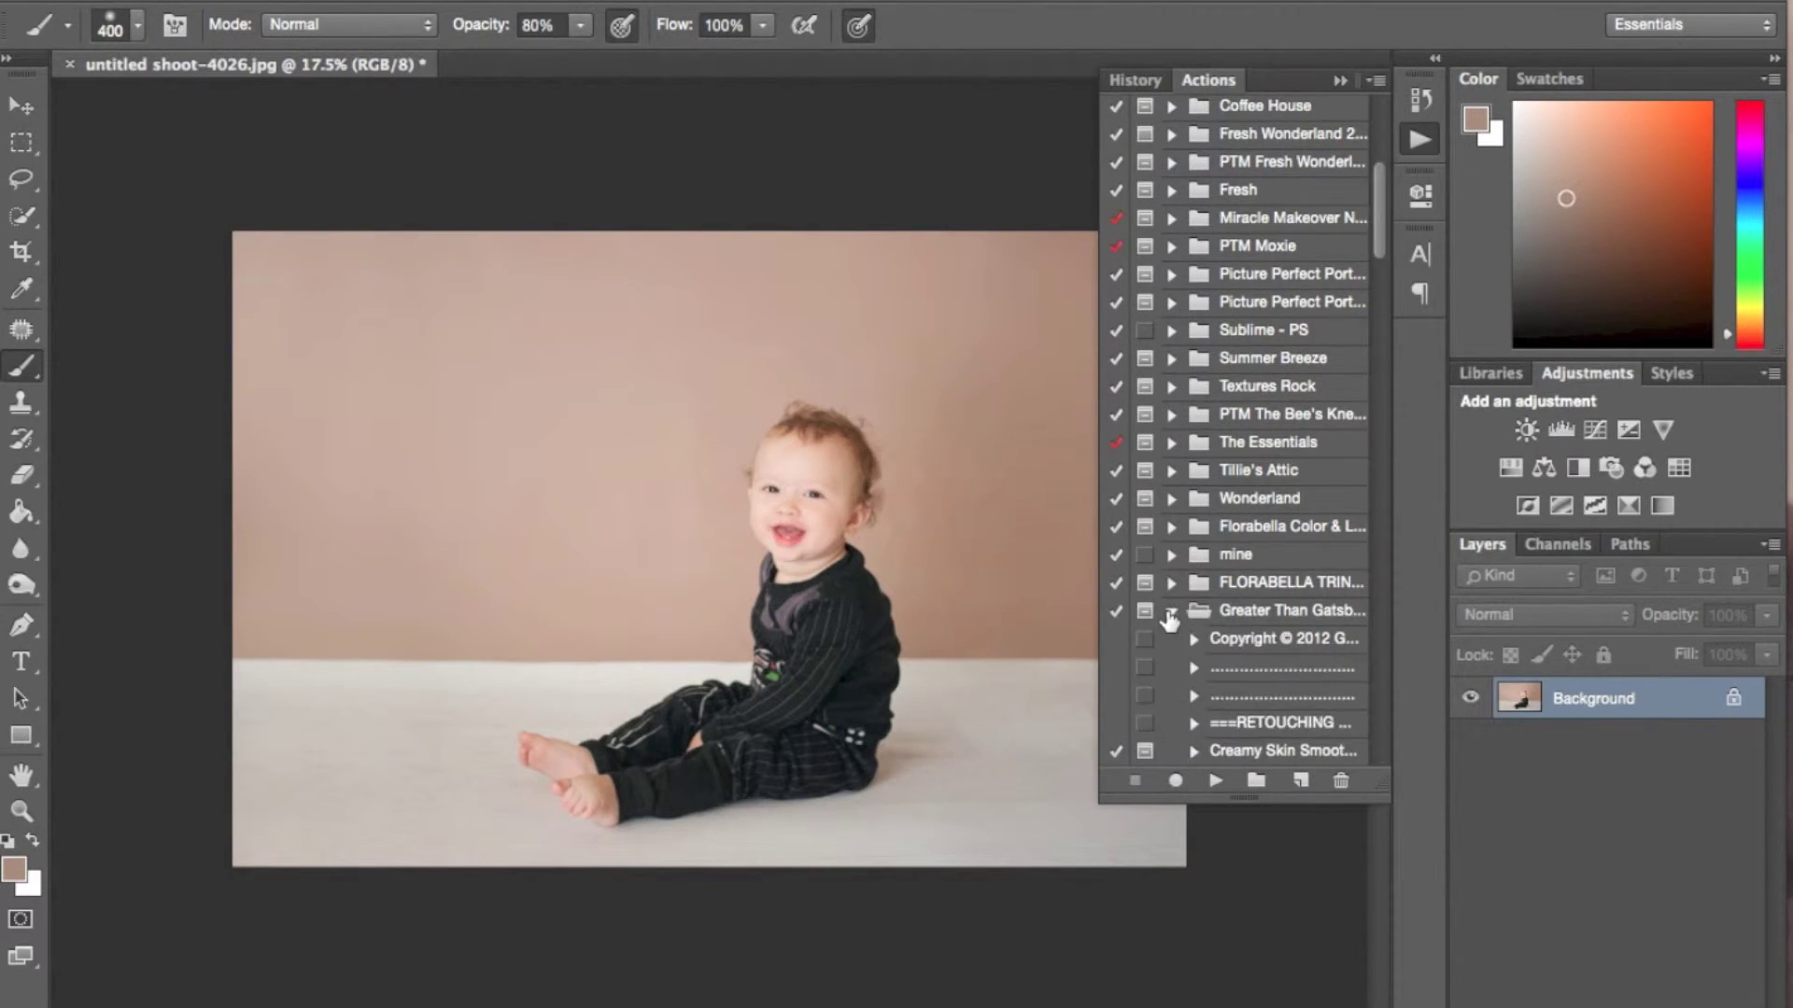
scroll(1169, 621, down, 3)
click(1227, 680)
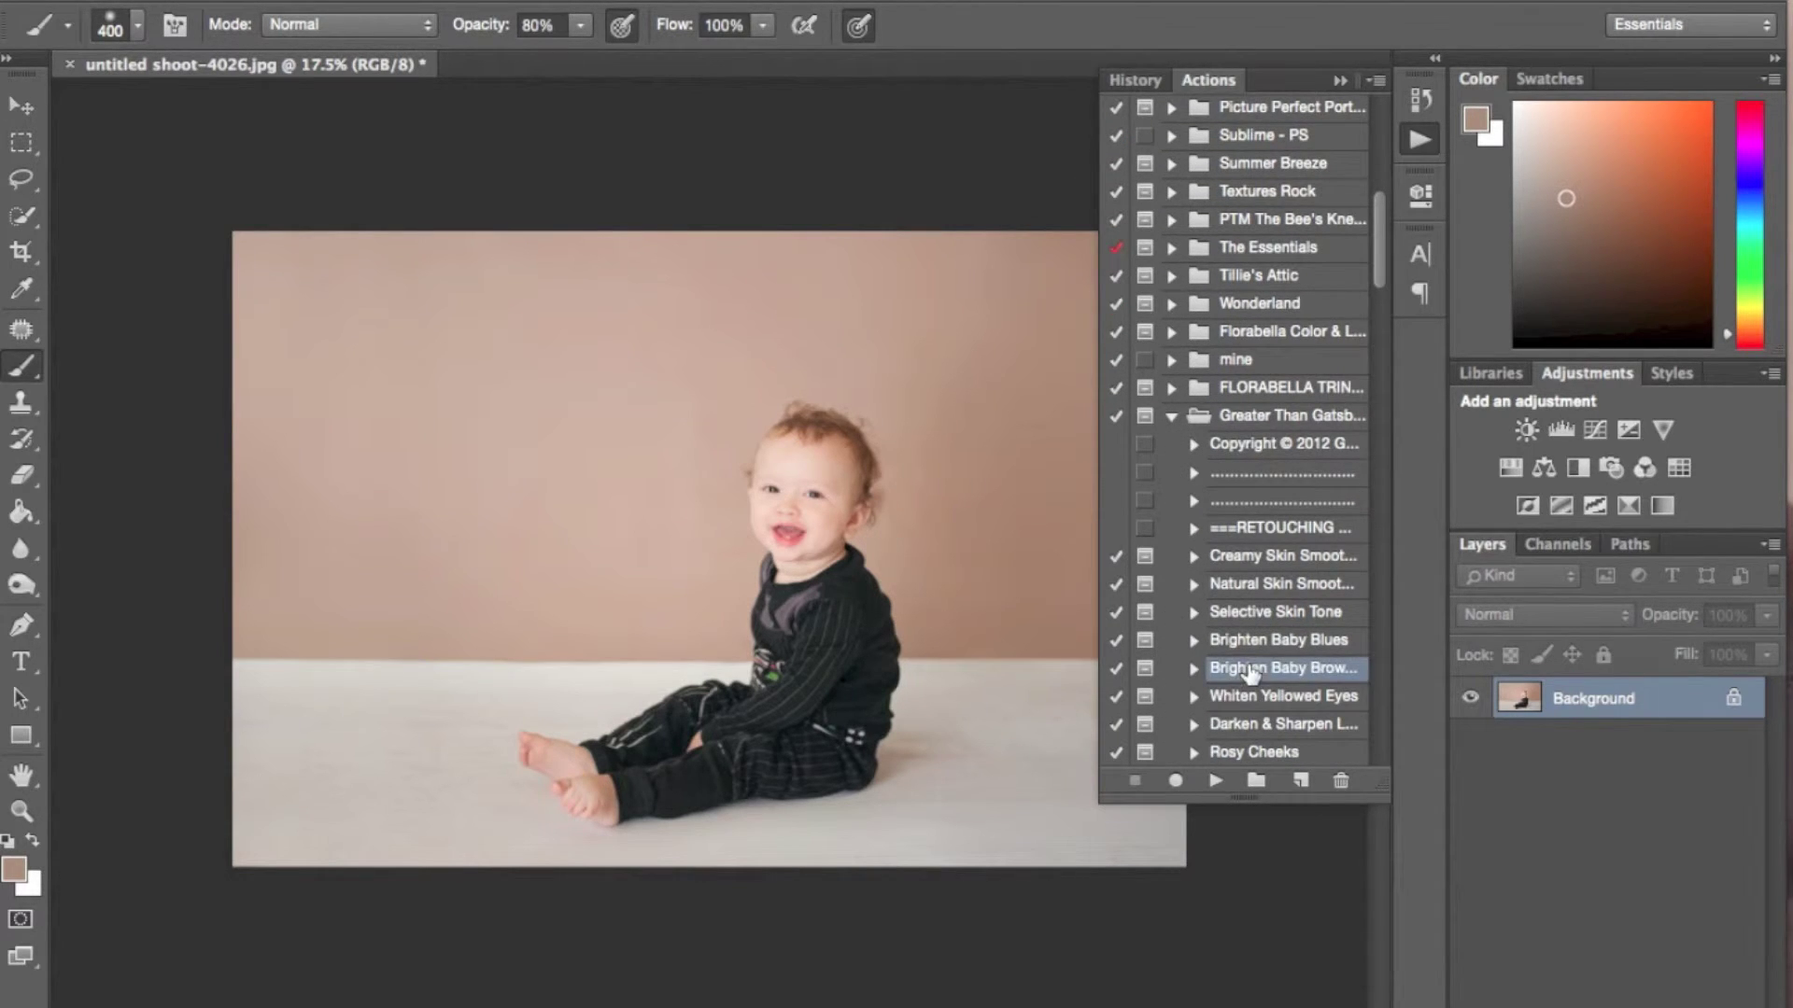
click(1247, 705)
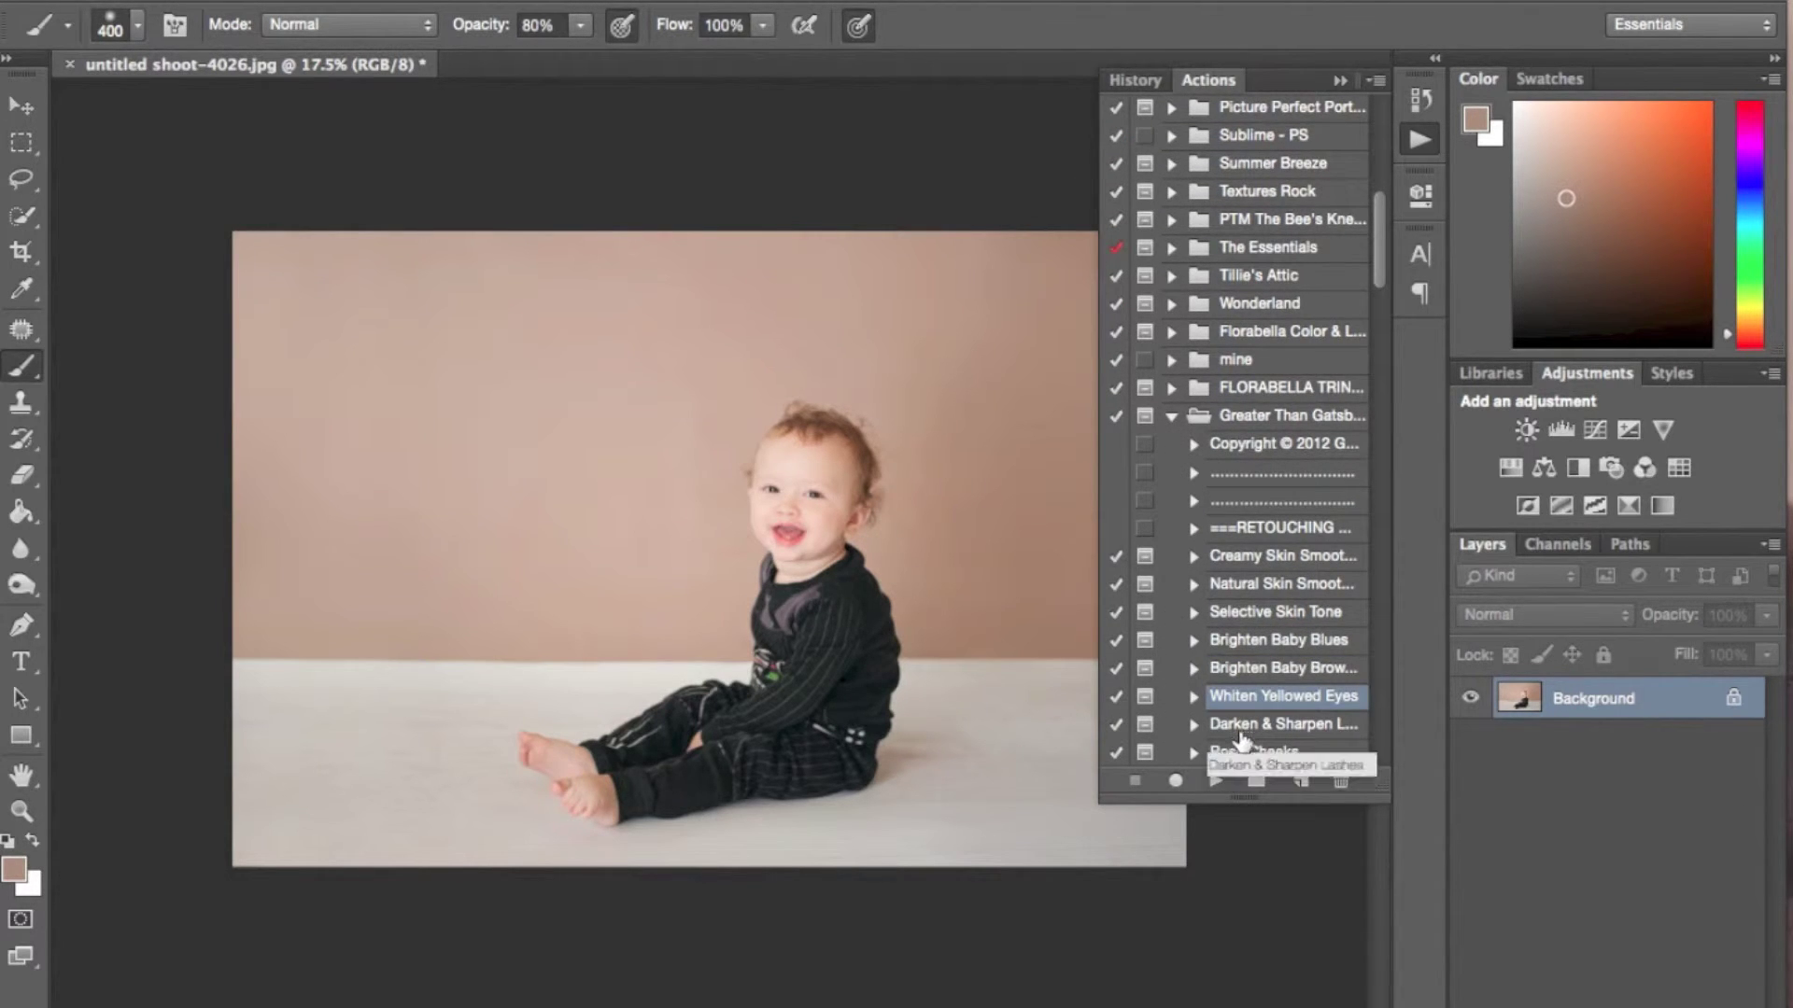
click(1215, 781)
key(Return)
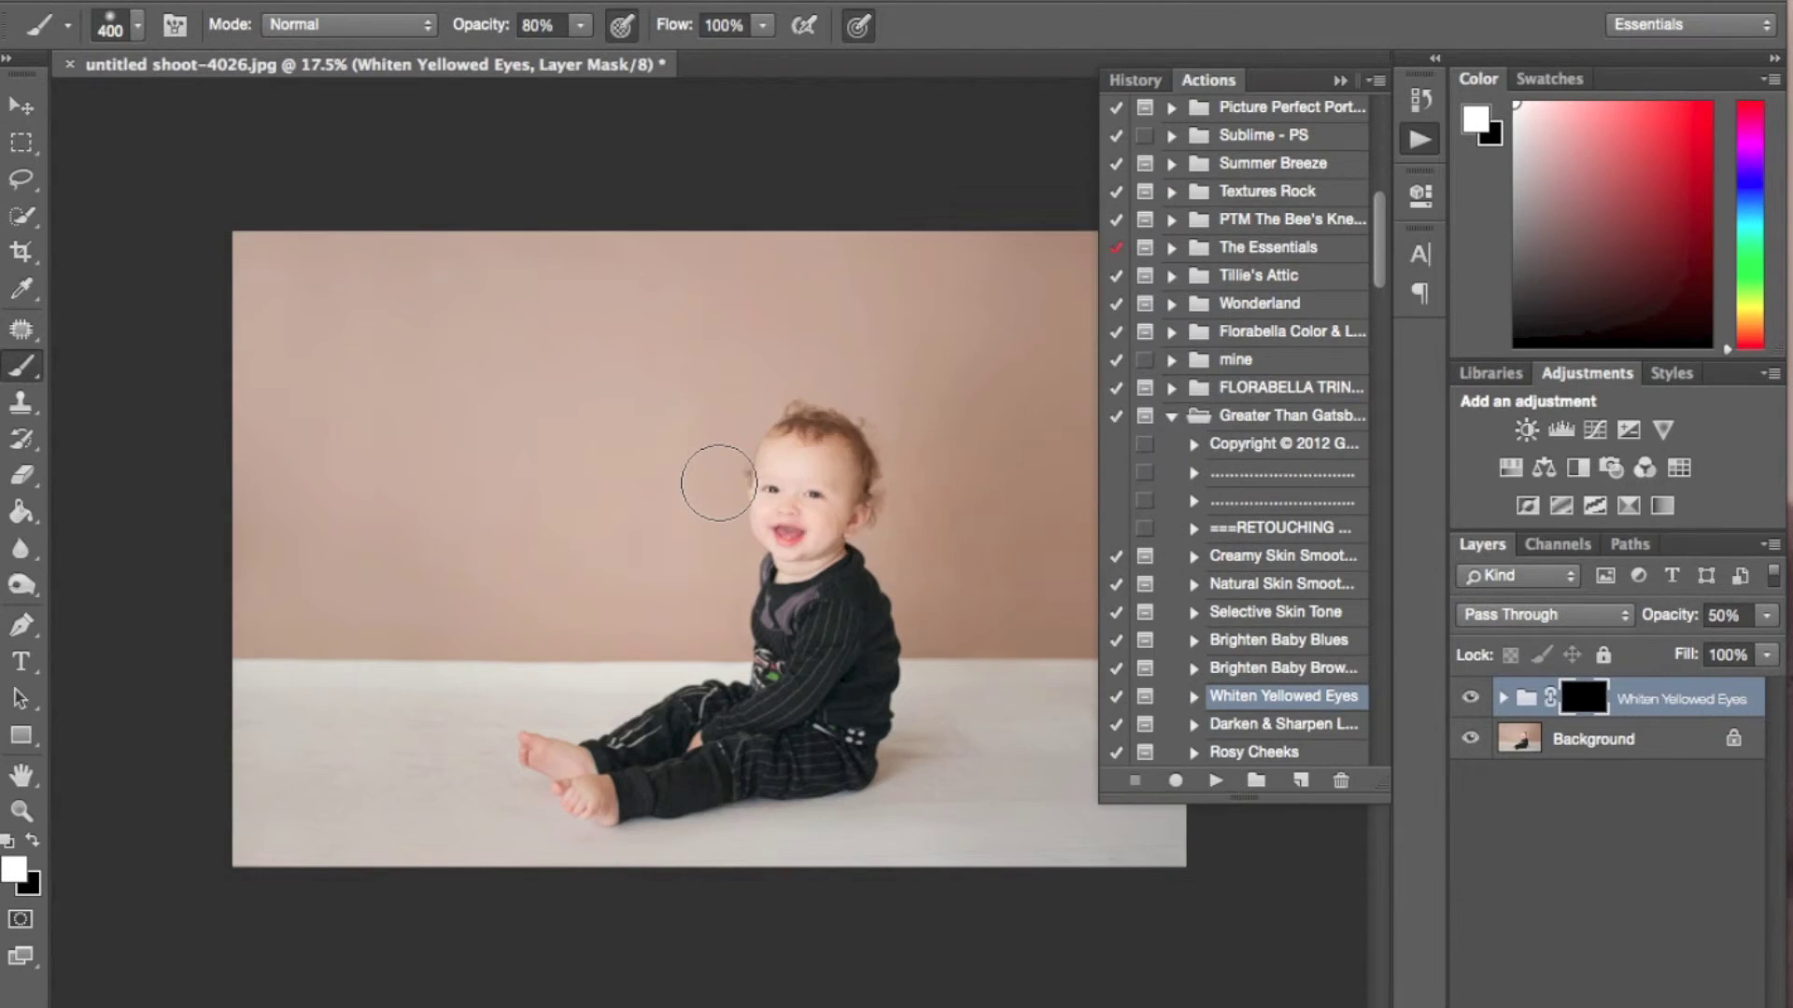
Step: Paint the whitening effect onto the whites of both eyes with a size 35 white brush at 80% opacity
key(super+plus)
key(super+plus)
key(super+plus)
key(super+plus)
key(super+plus)
scroll(719, 483, right, 4)
scroll(719, 483, up, 2)
key(bracketleft)
key(bracketleft)
key(bracketleft)
key(bracketleft)
key(bracketleft)
key(bracketleft)
key(bracketleft)
key(bracketleft)
key(bracketleft)
key(bracketleft)
key(bracketleft)
key(bracketleft)
key(bracketleft)
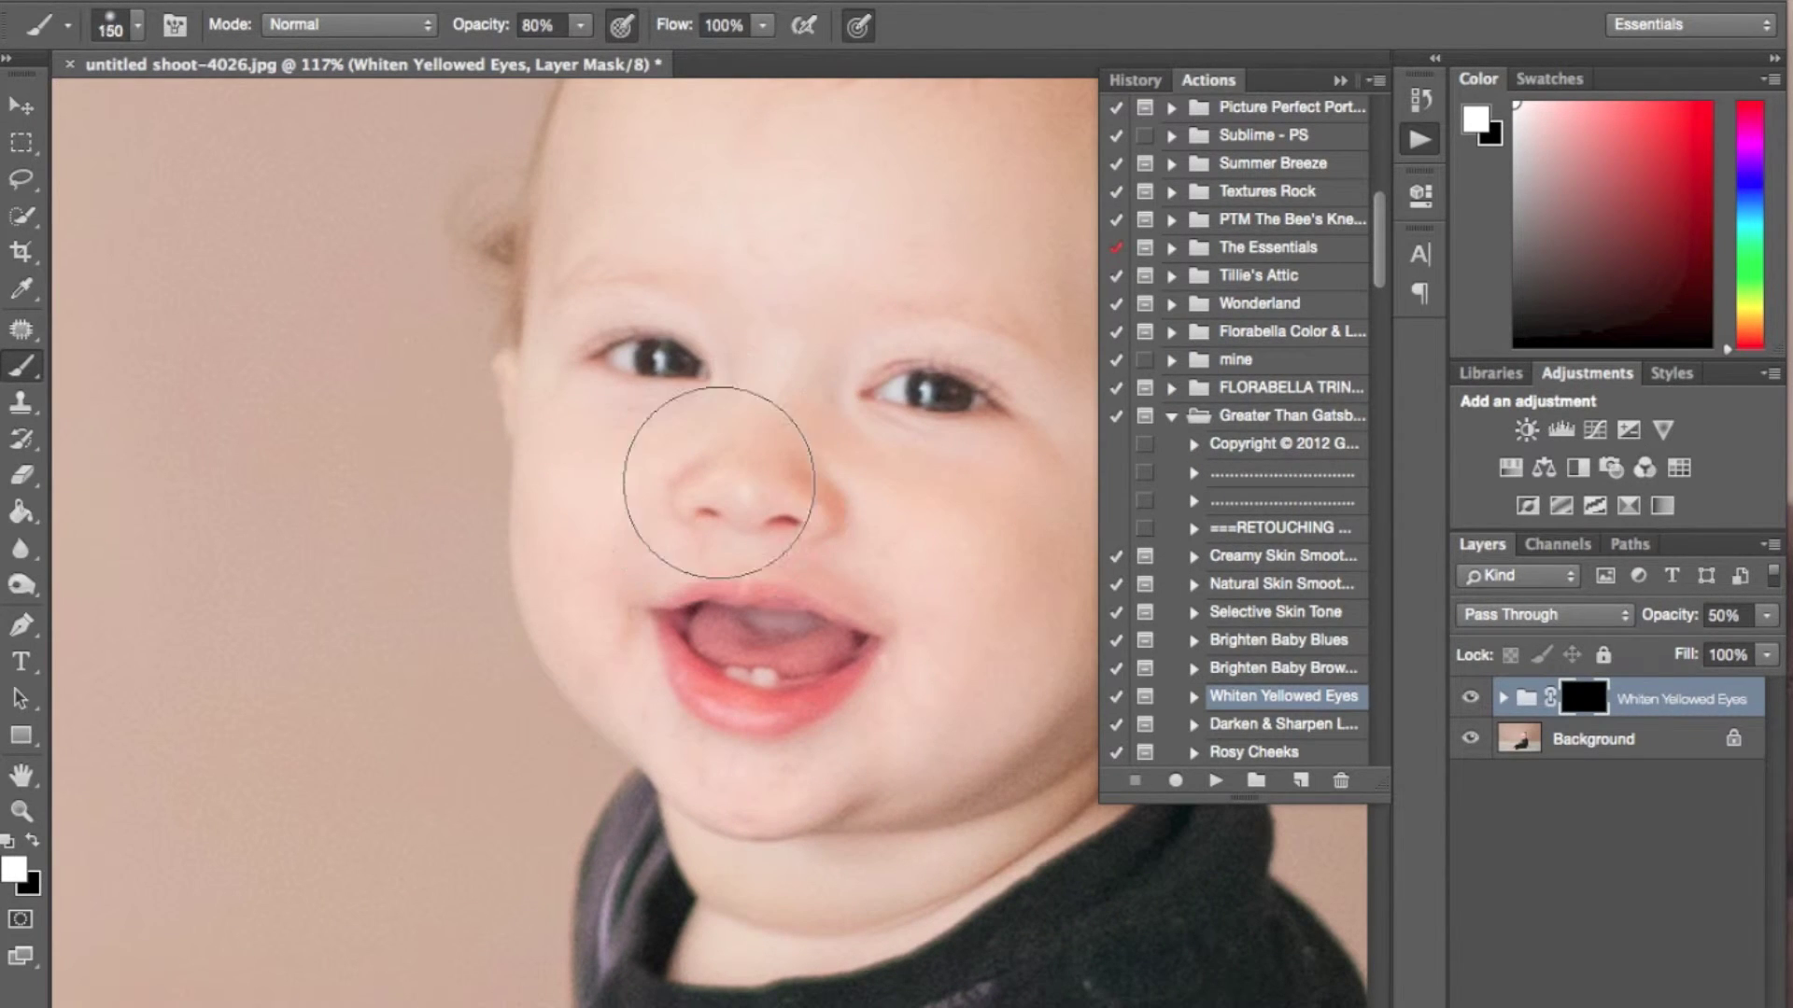
drag(686, 372, 620, 352)
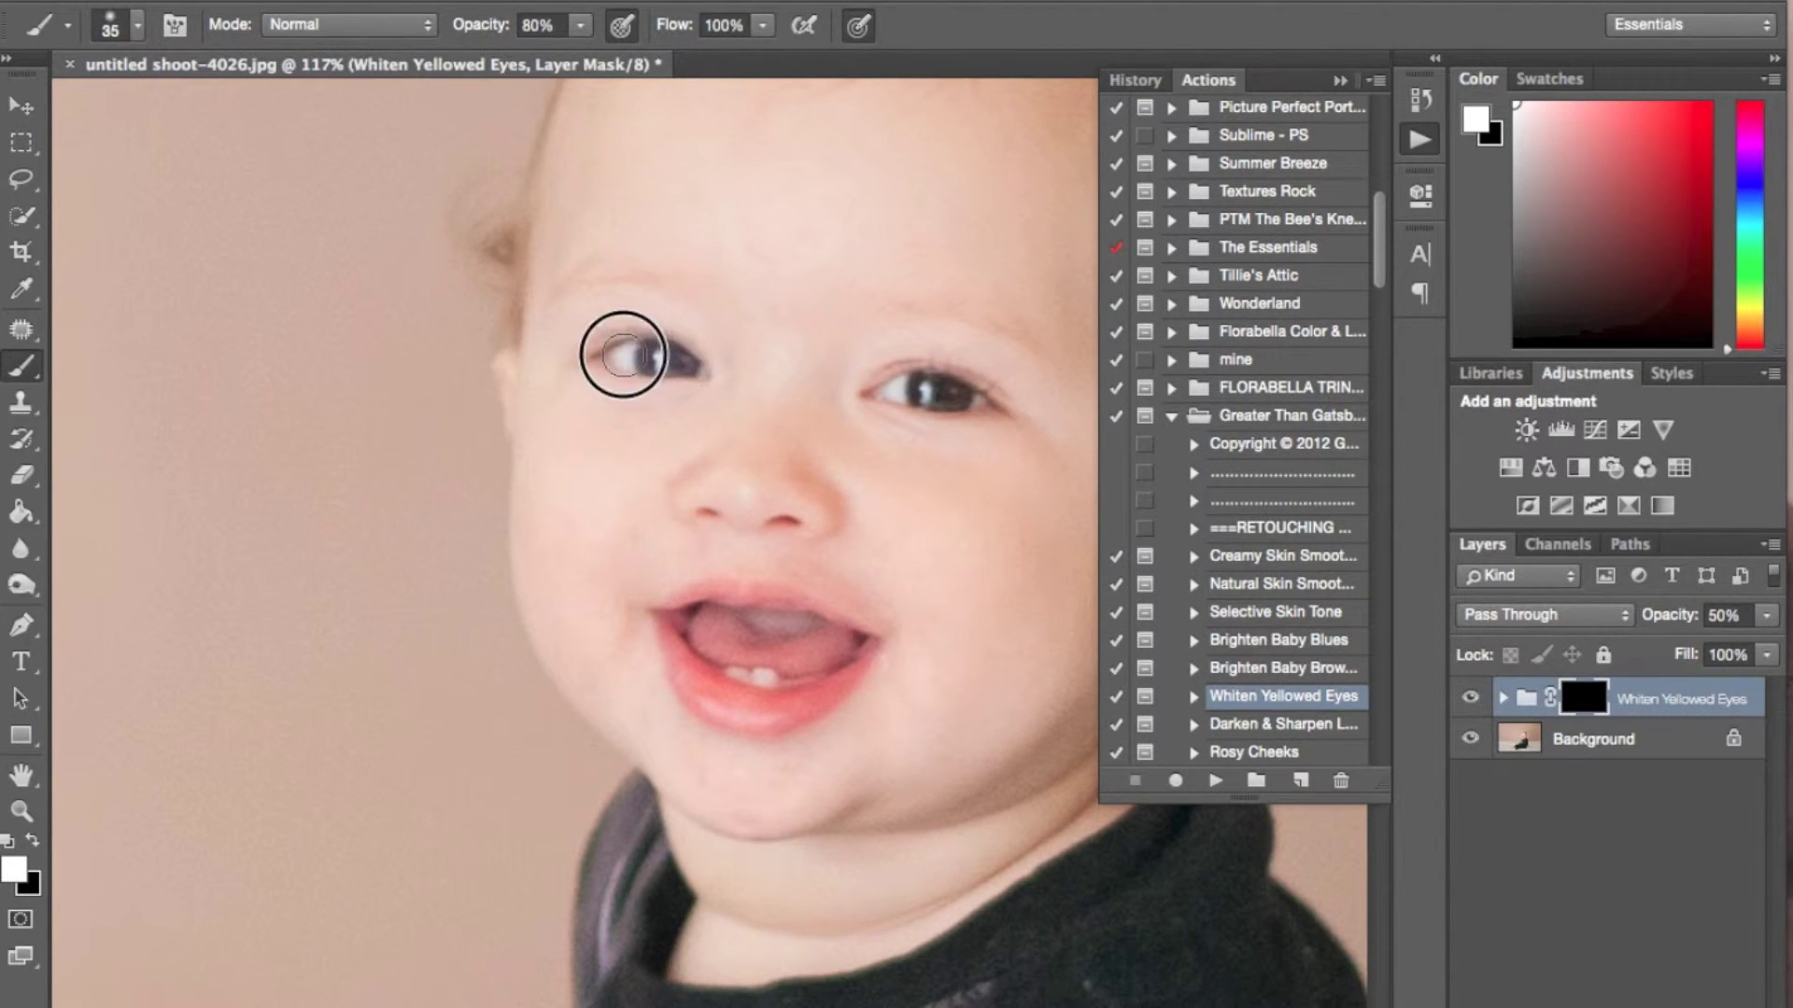
drag(882, 391, 989, 396)
Step: Set the Whiten Yellowed Eyes group's opacity to 24% and compare the eyes with and without it
scroll(901, 586, down, 5)
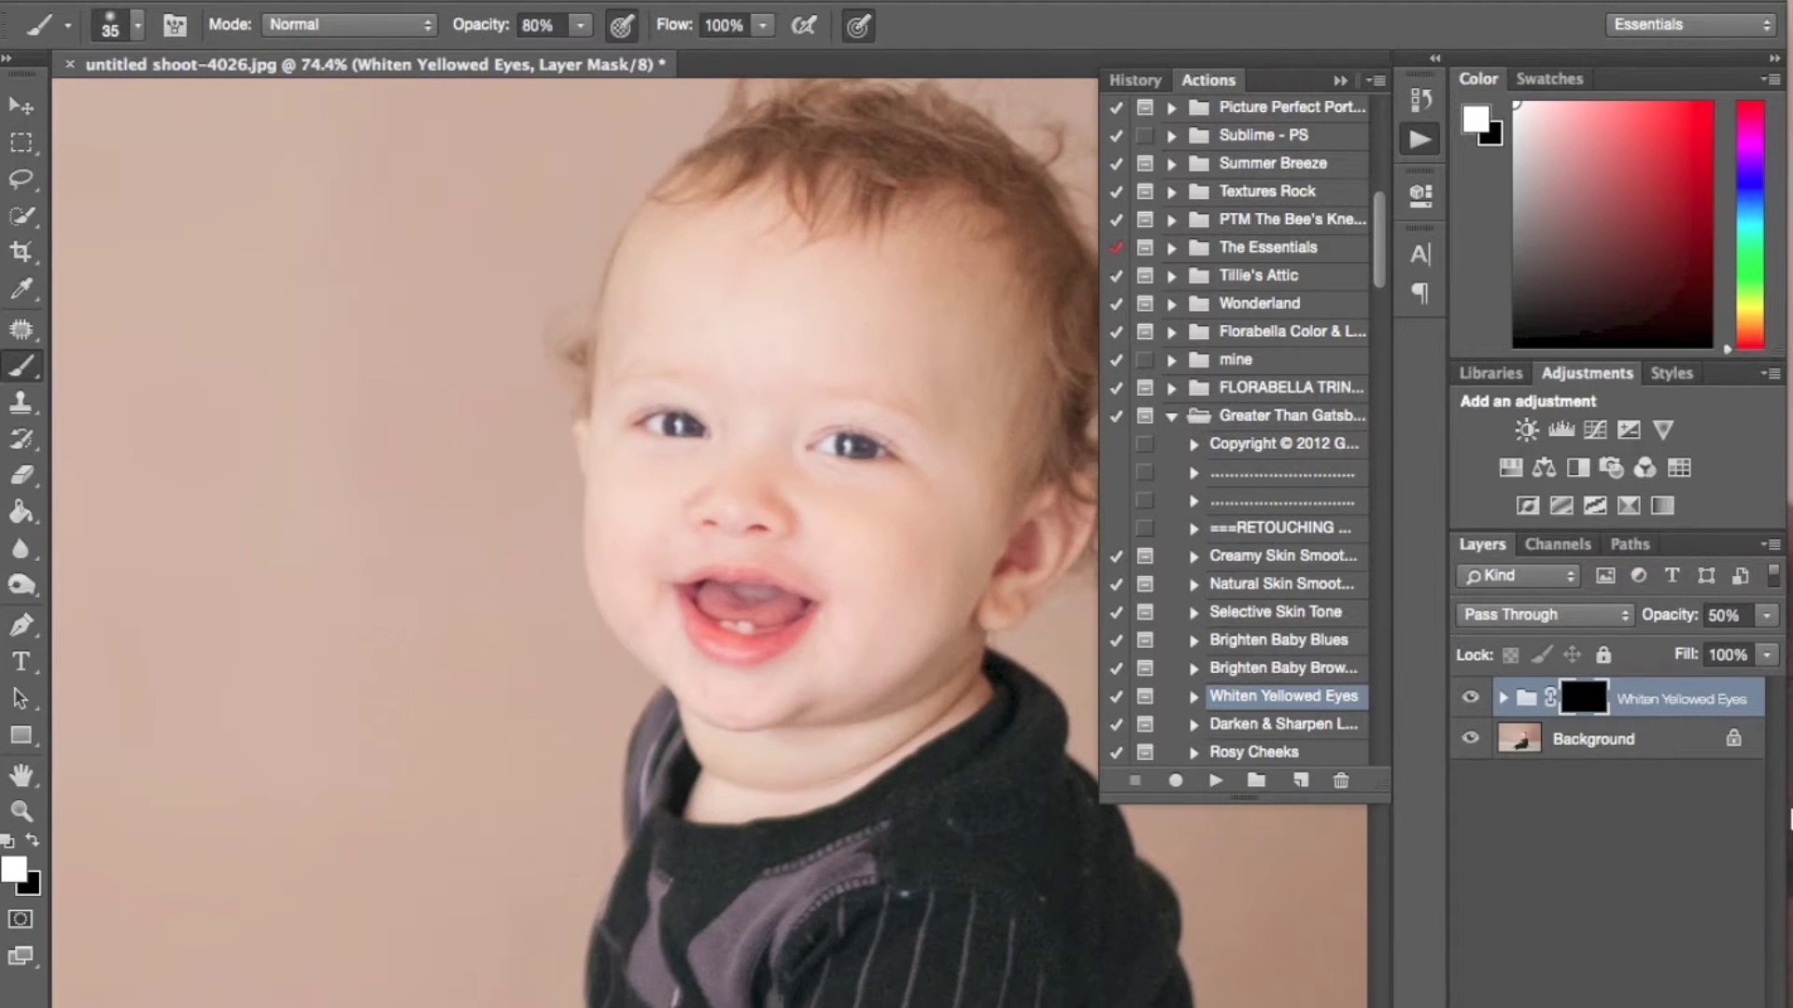
drag(1684, 615, 1649, 615)
click(1469, 695)
click(1470, 695)
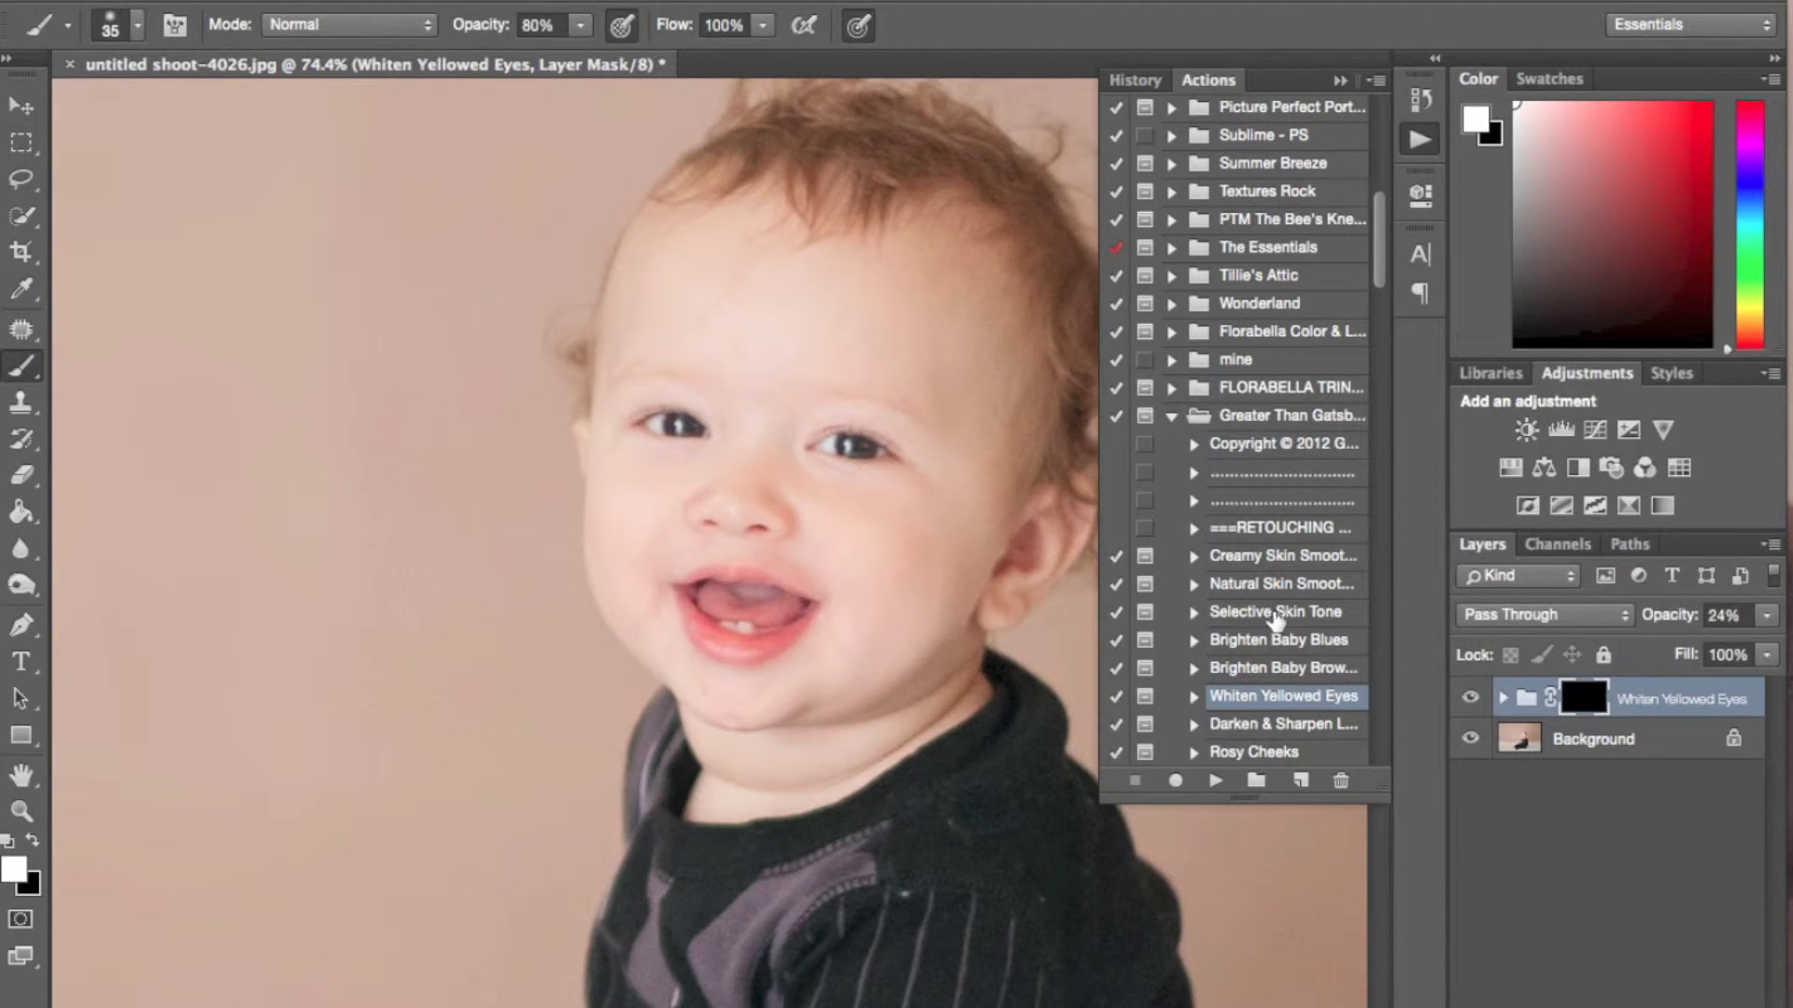
Step: Run the Brighten Baby Browns action and paint its effect onto both irises with a size 15 white brush at 80% opacity
click(1279, 667)
click(1215, 779)
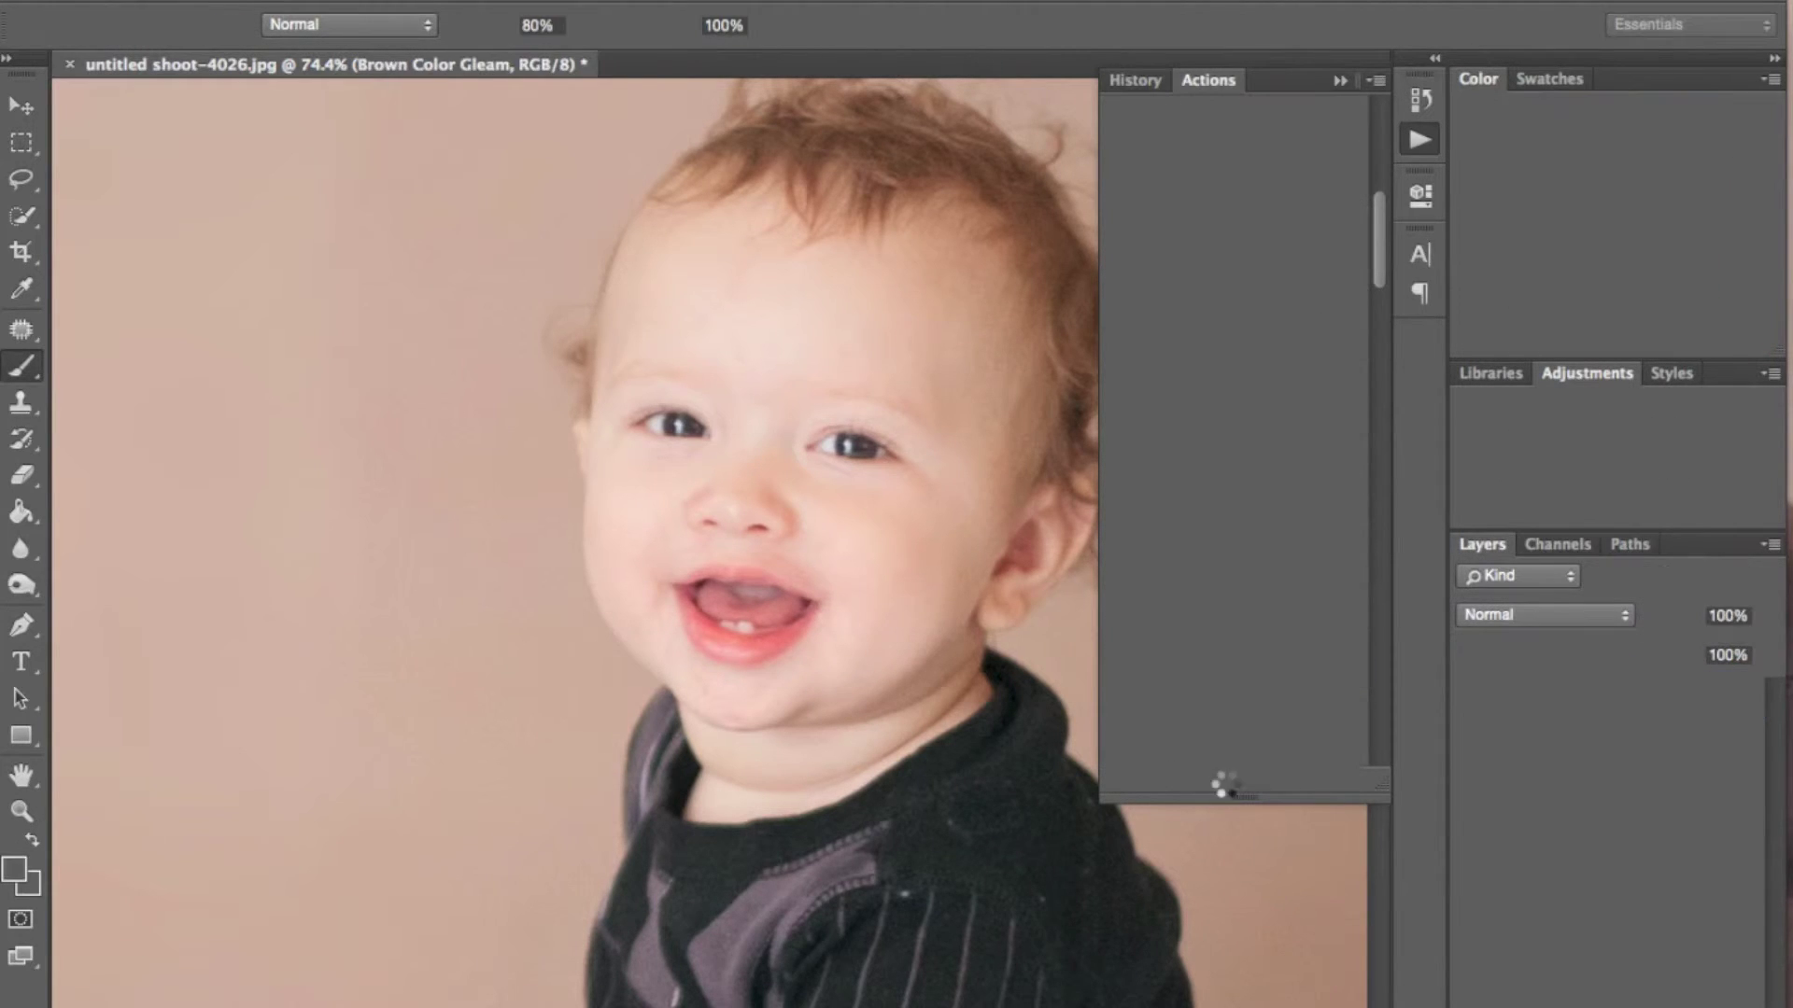
key(Return)
scroll(881, 540, up, 4)
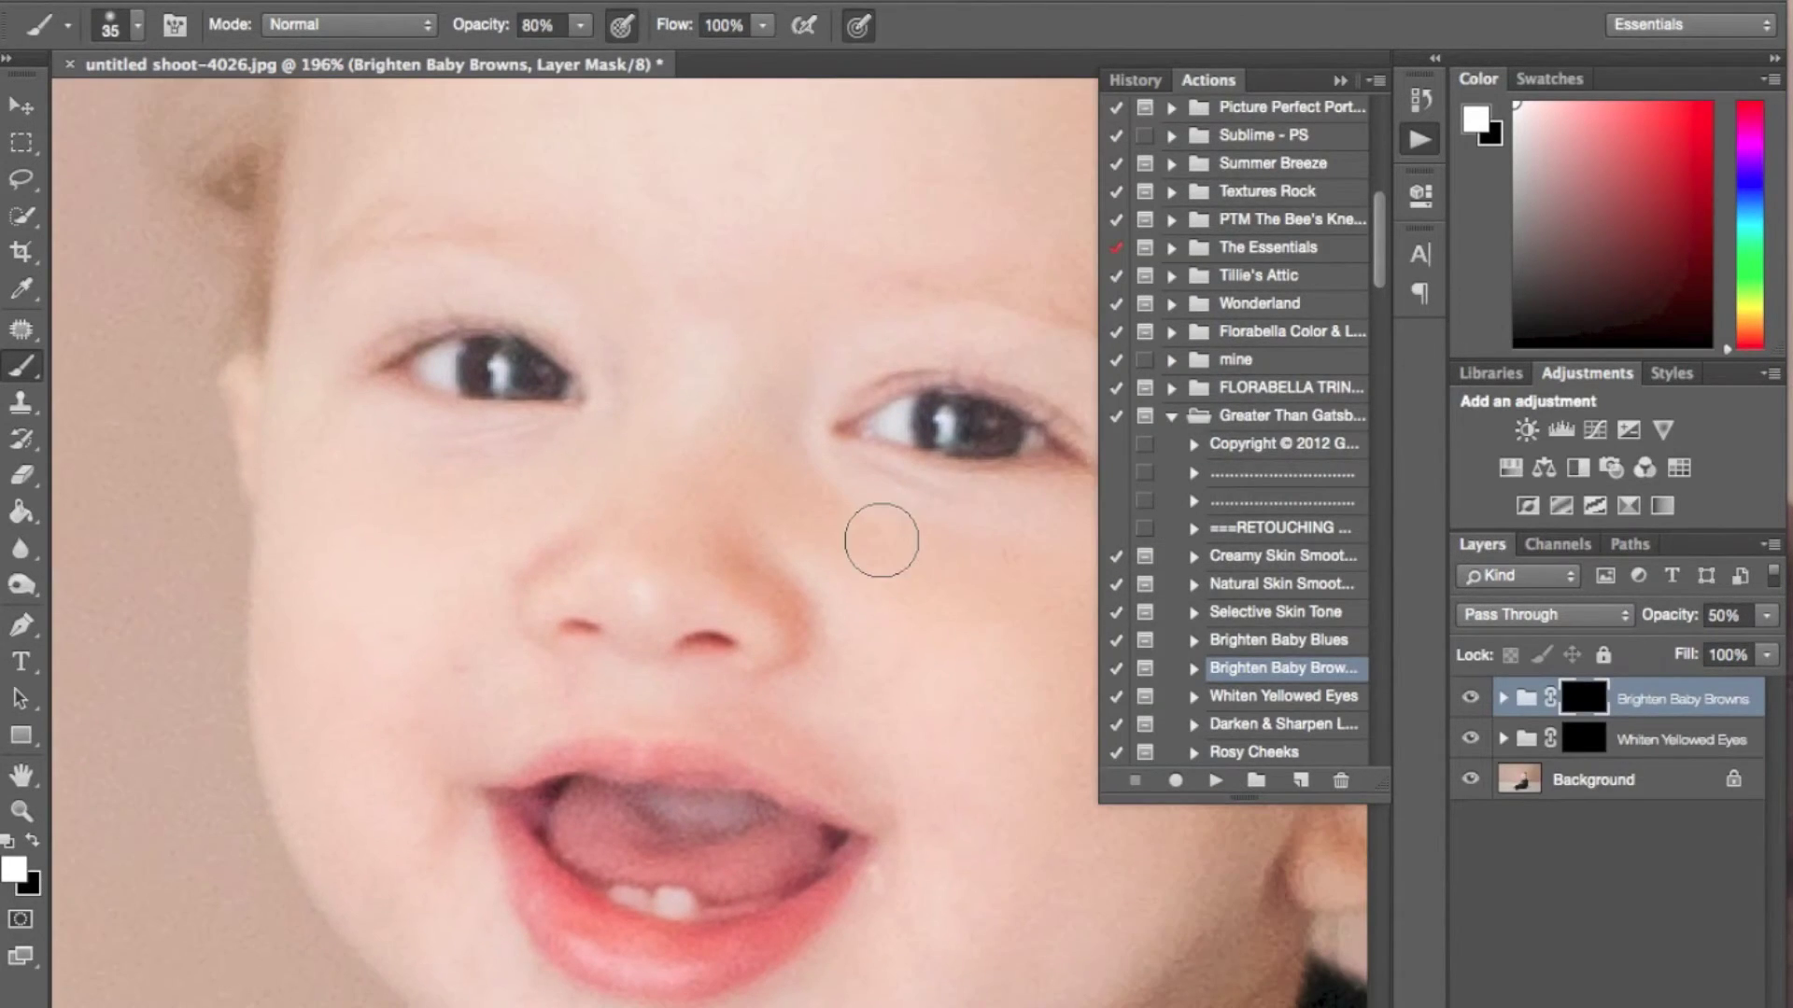
mouse_move(951, 399)
mouse_down()
mouse_move(1012, 428)
mouse_move(990, 411)
mouse_up()
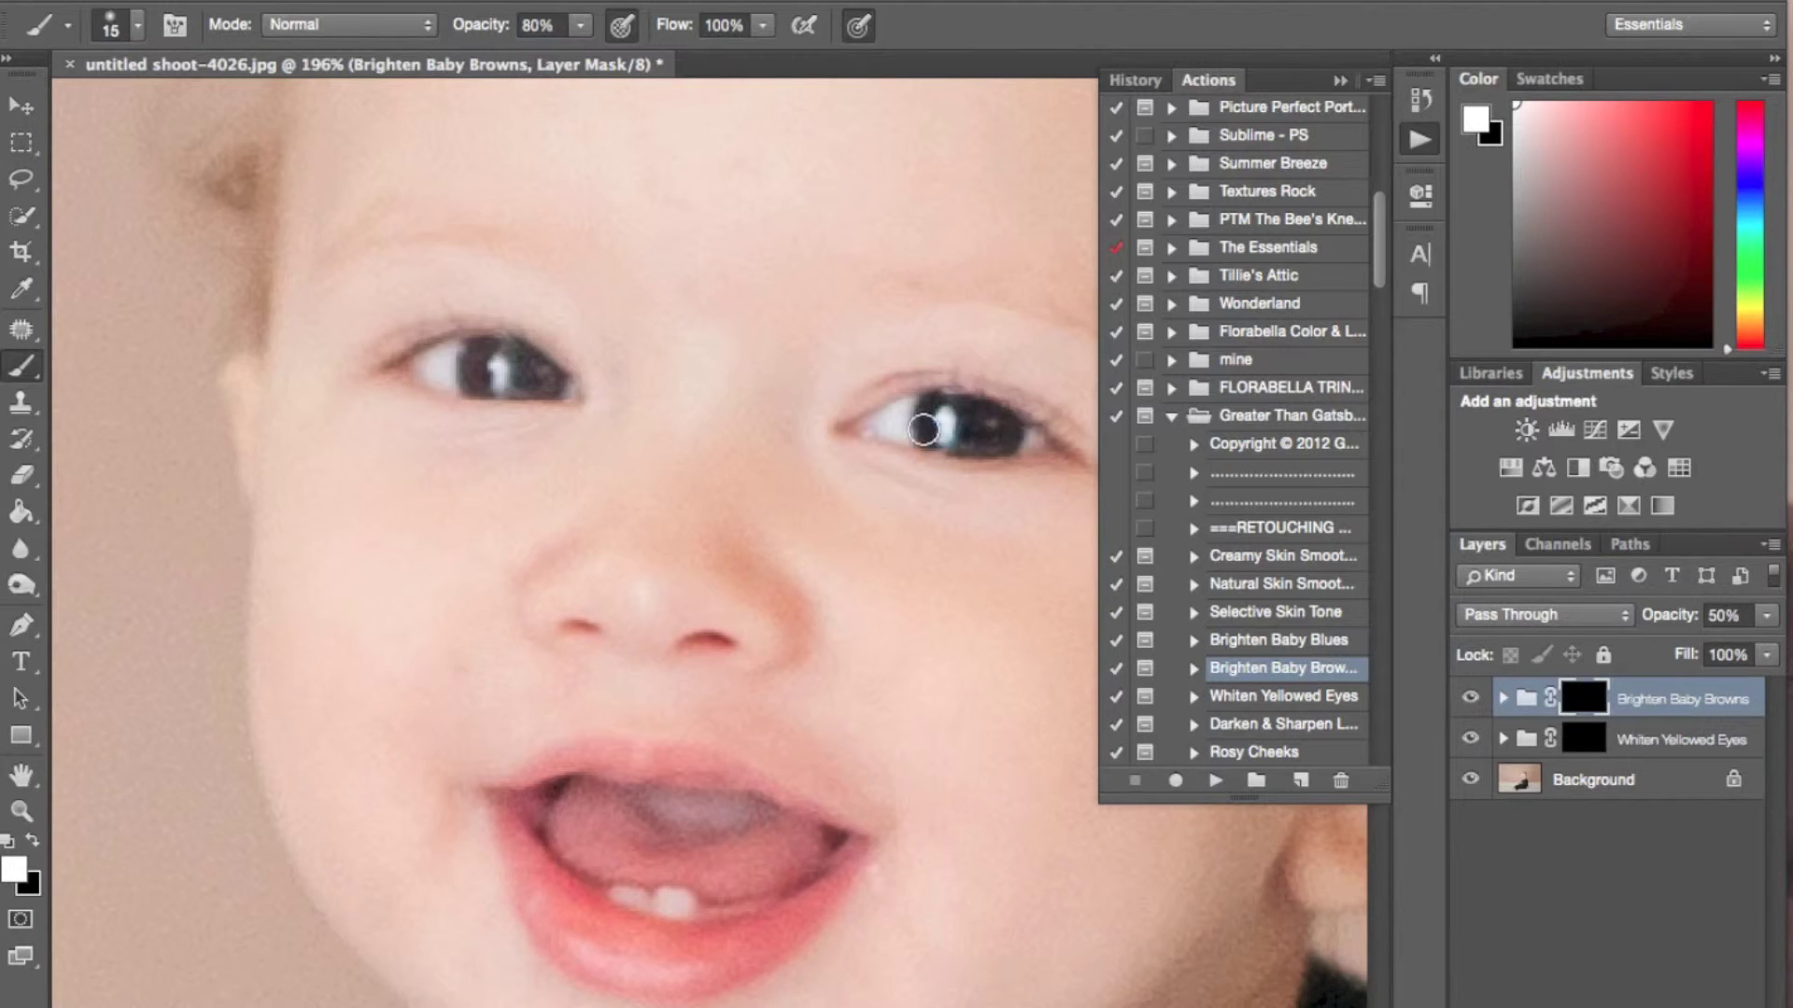
mouse_move(536, 374)
mouse_down()
mouse_move(504, 352)
mouse_move(536, 387)
mouse_up()
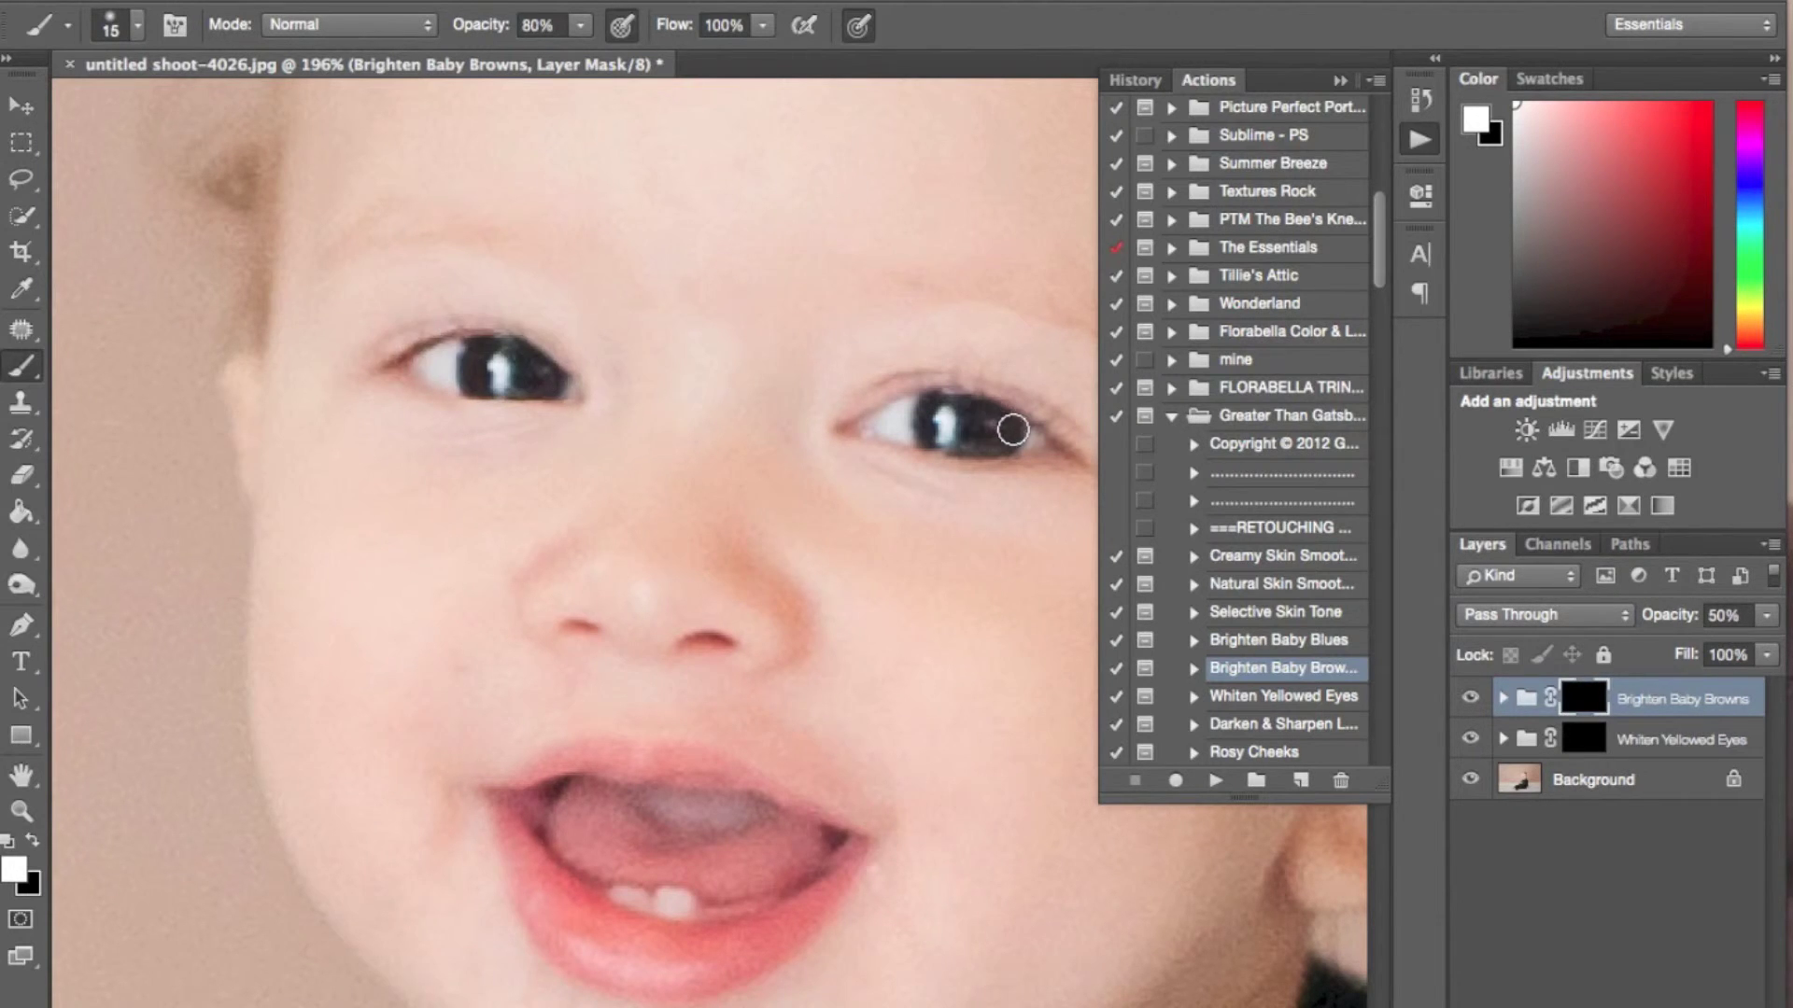
Step: Expand the Brighten Baby Browns group and look through the settings of its individual layers
key(super+0)
click(1503, 698)
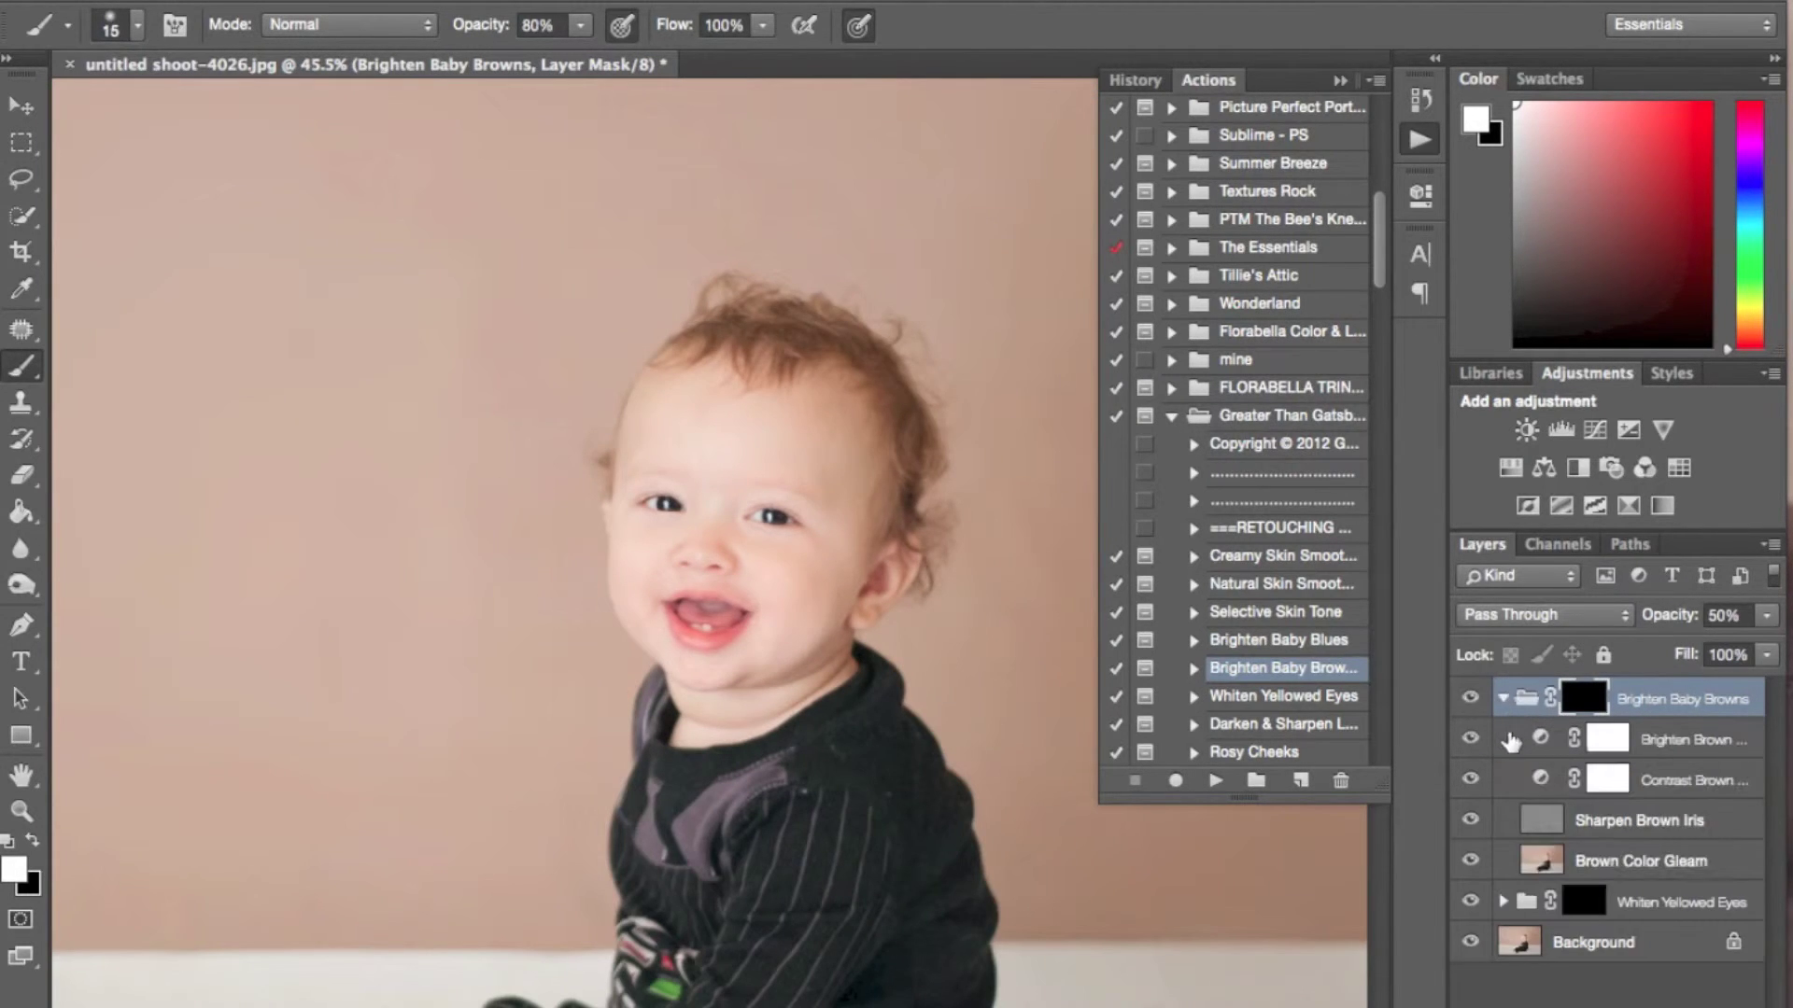
click(1625, 861)
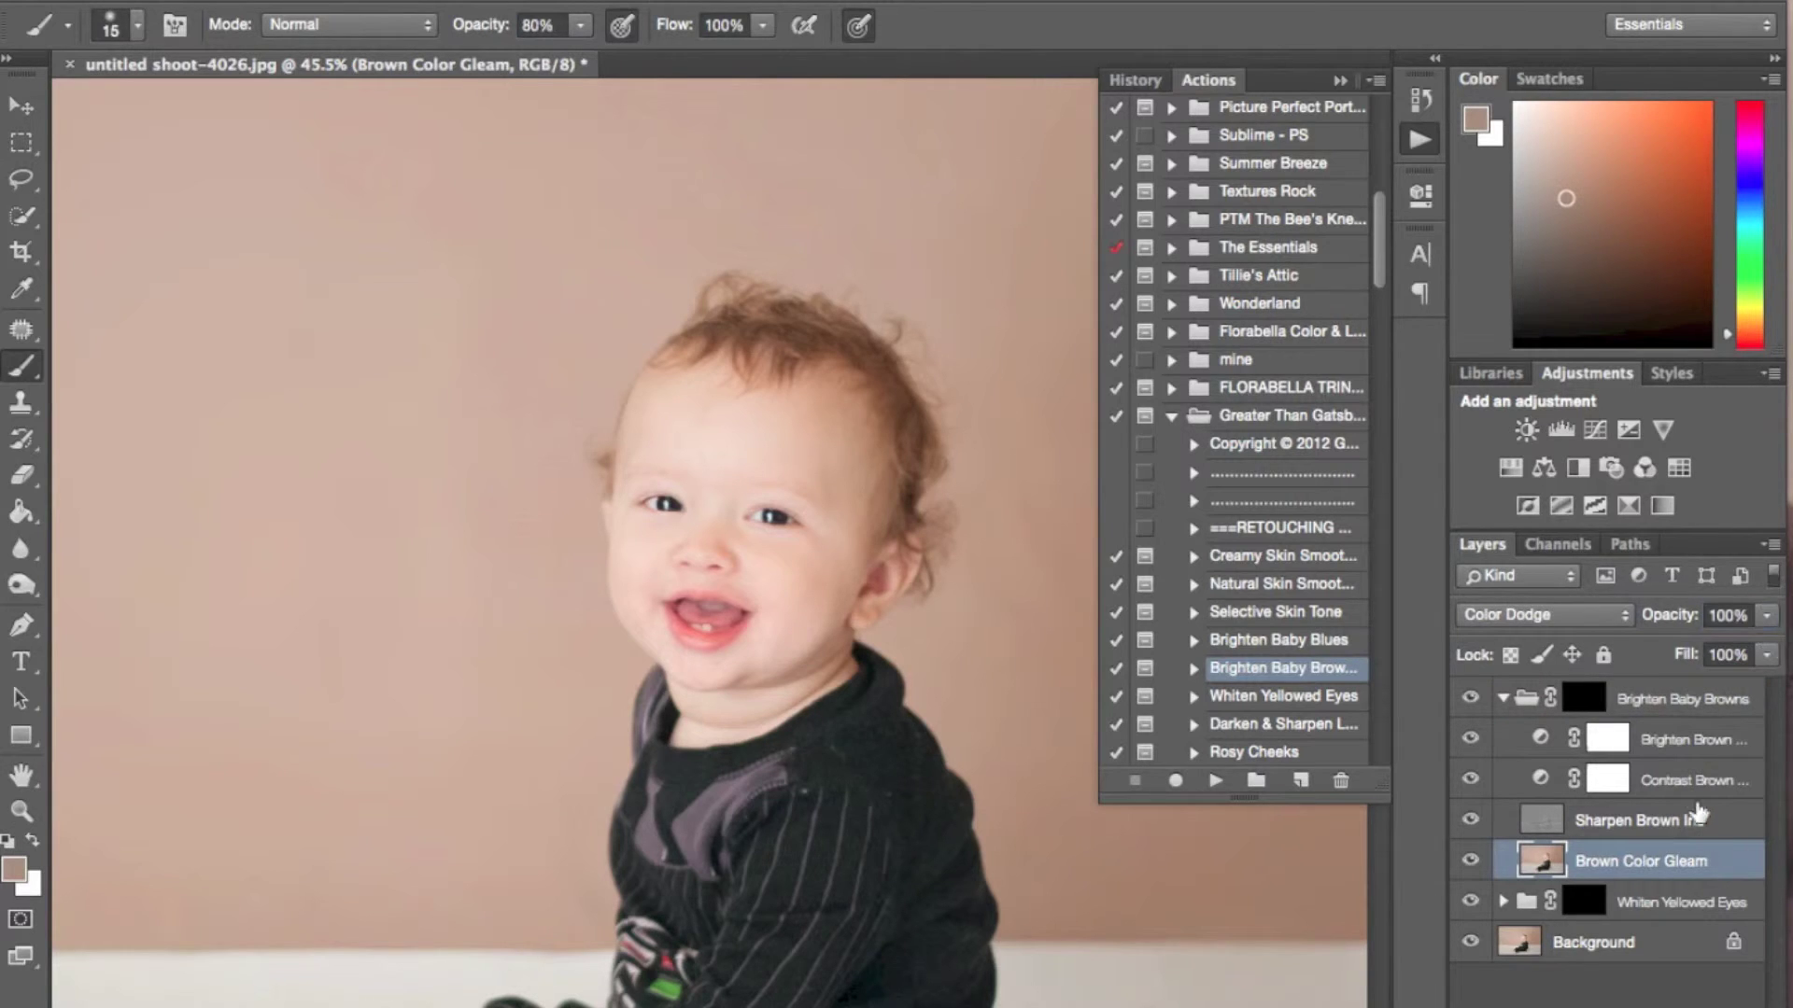
click(1607, 778)
click(1607, 737)
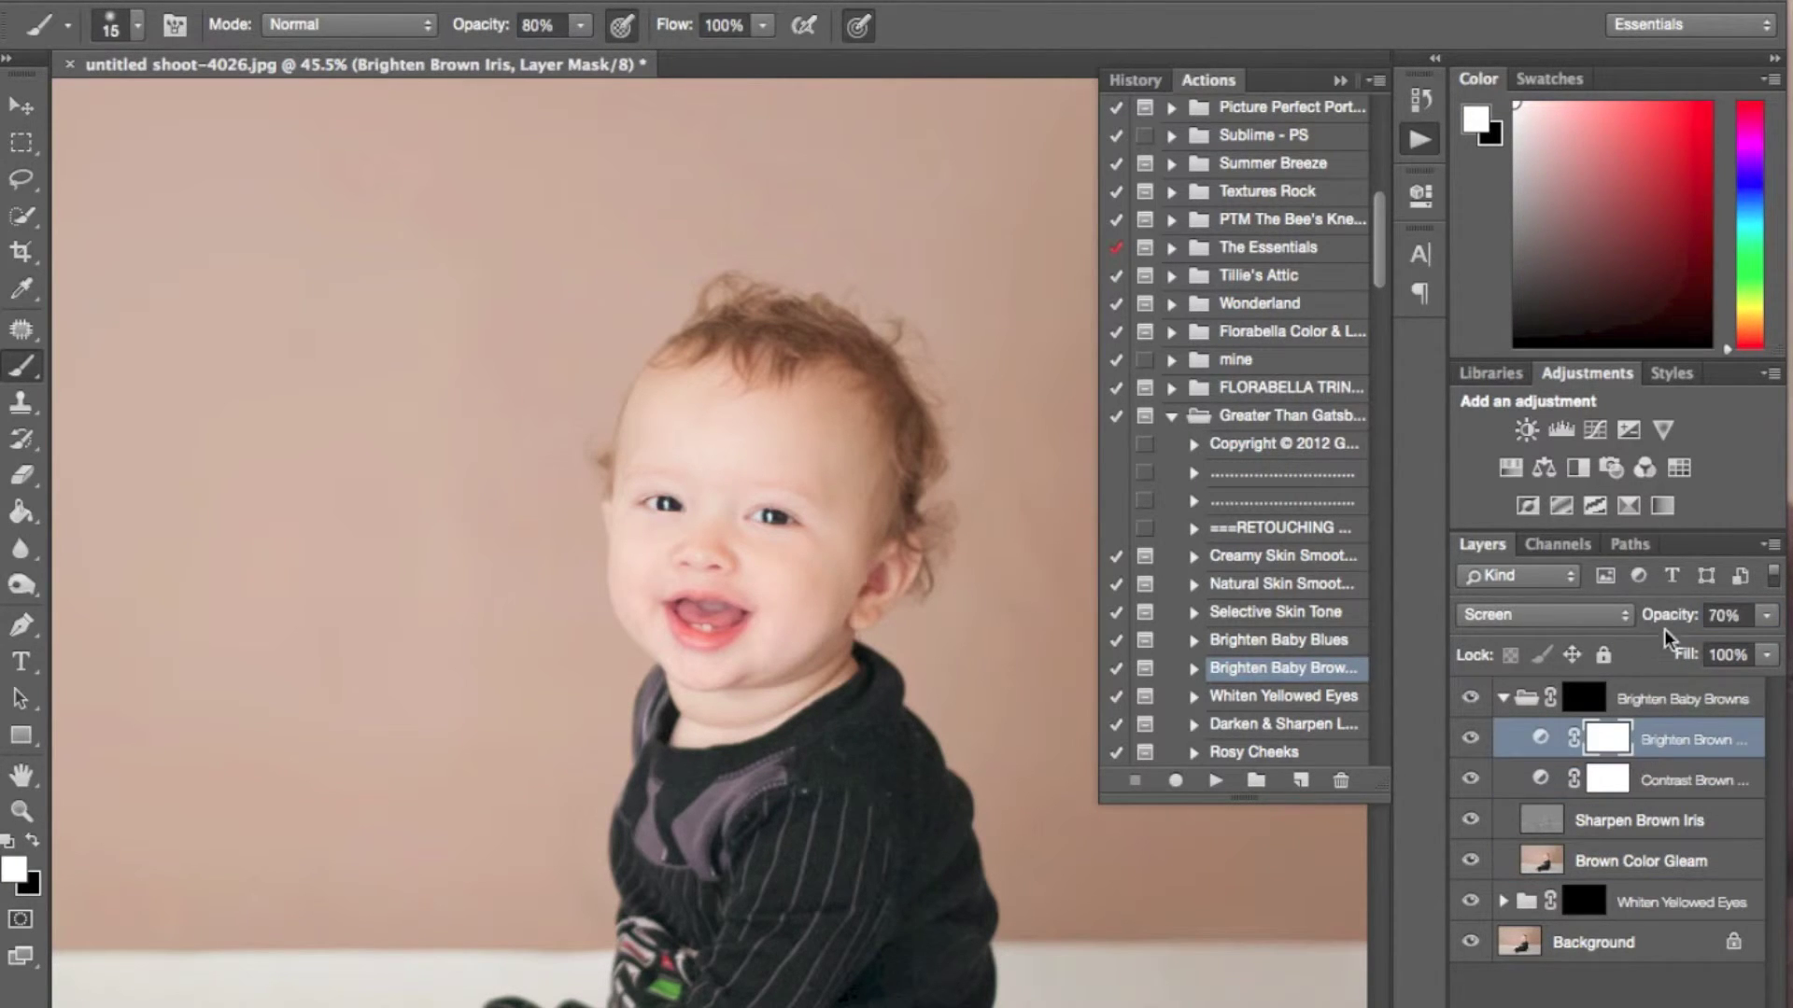
Step: Set the Brighten Baby Browns group's opacity to 20%, compare the image with and without it, and check the eyes up close
click(1690, 698)
click(1723, 614)
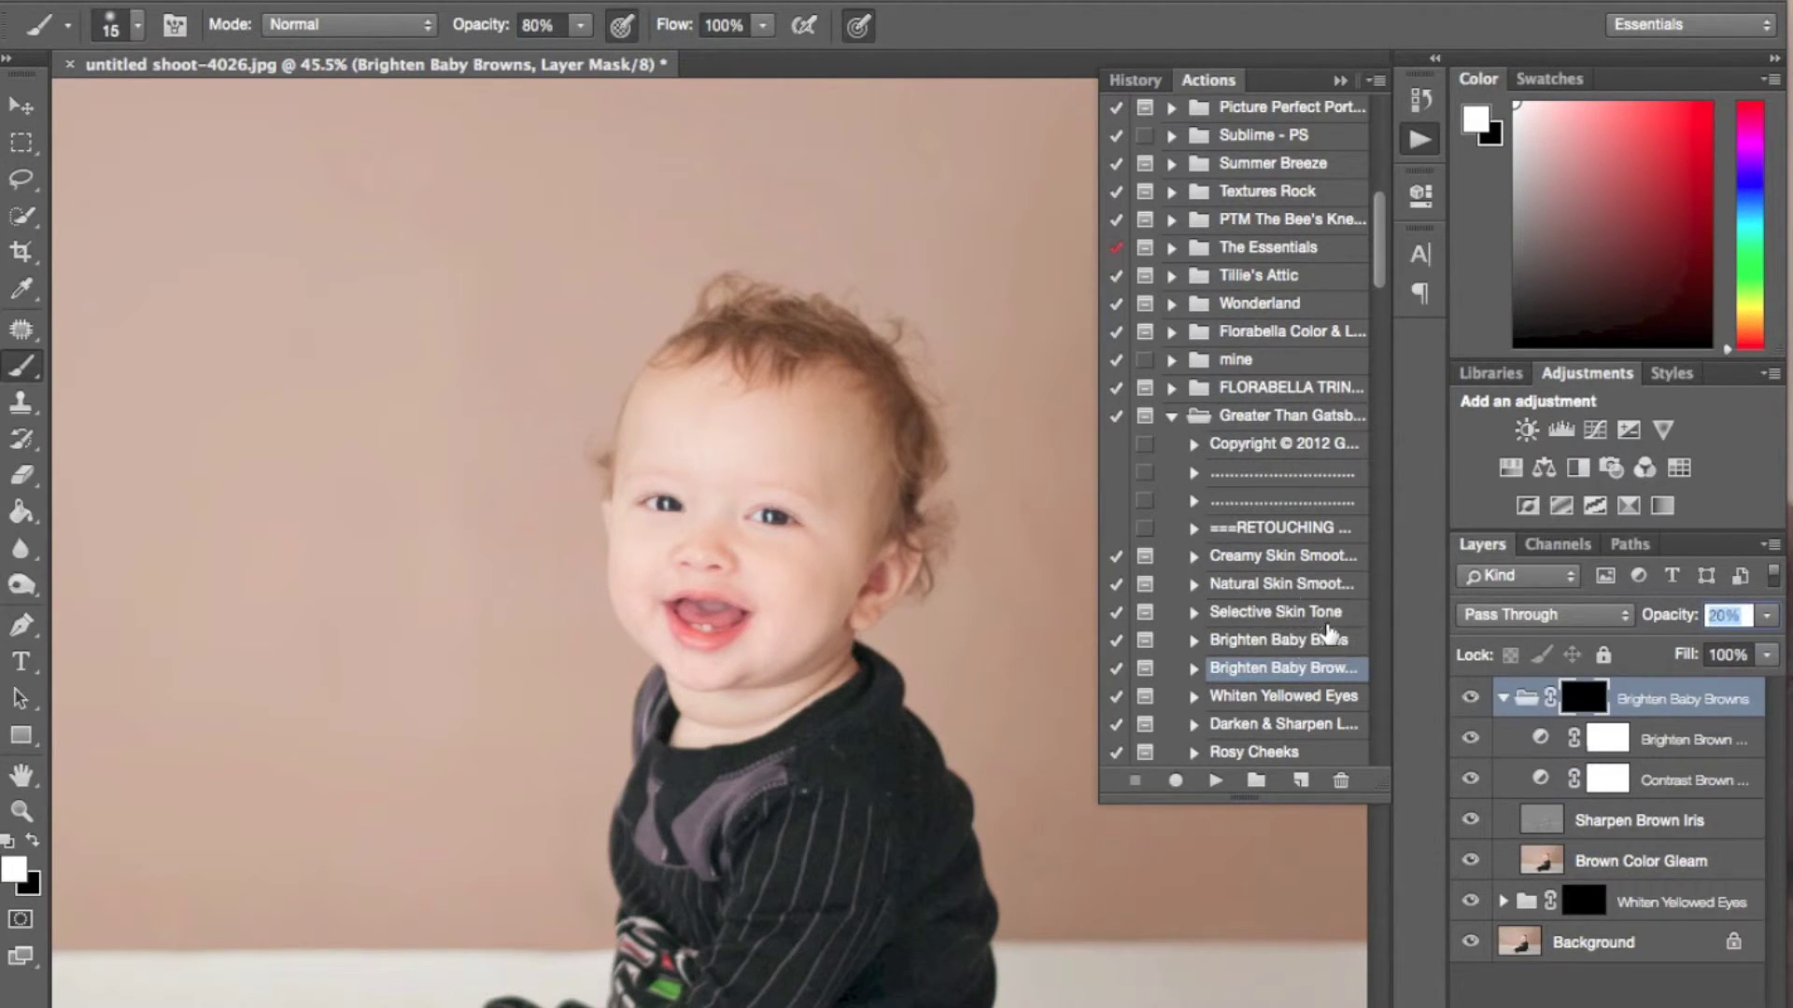
key(Return)
click(1468, 700)
click(1469, 699)
scroll(707, 549, up, 6)
key(x)
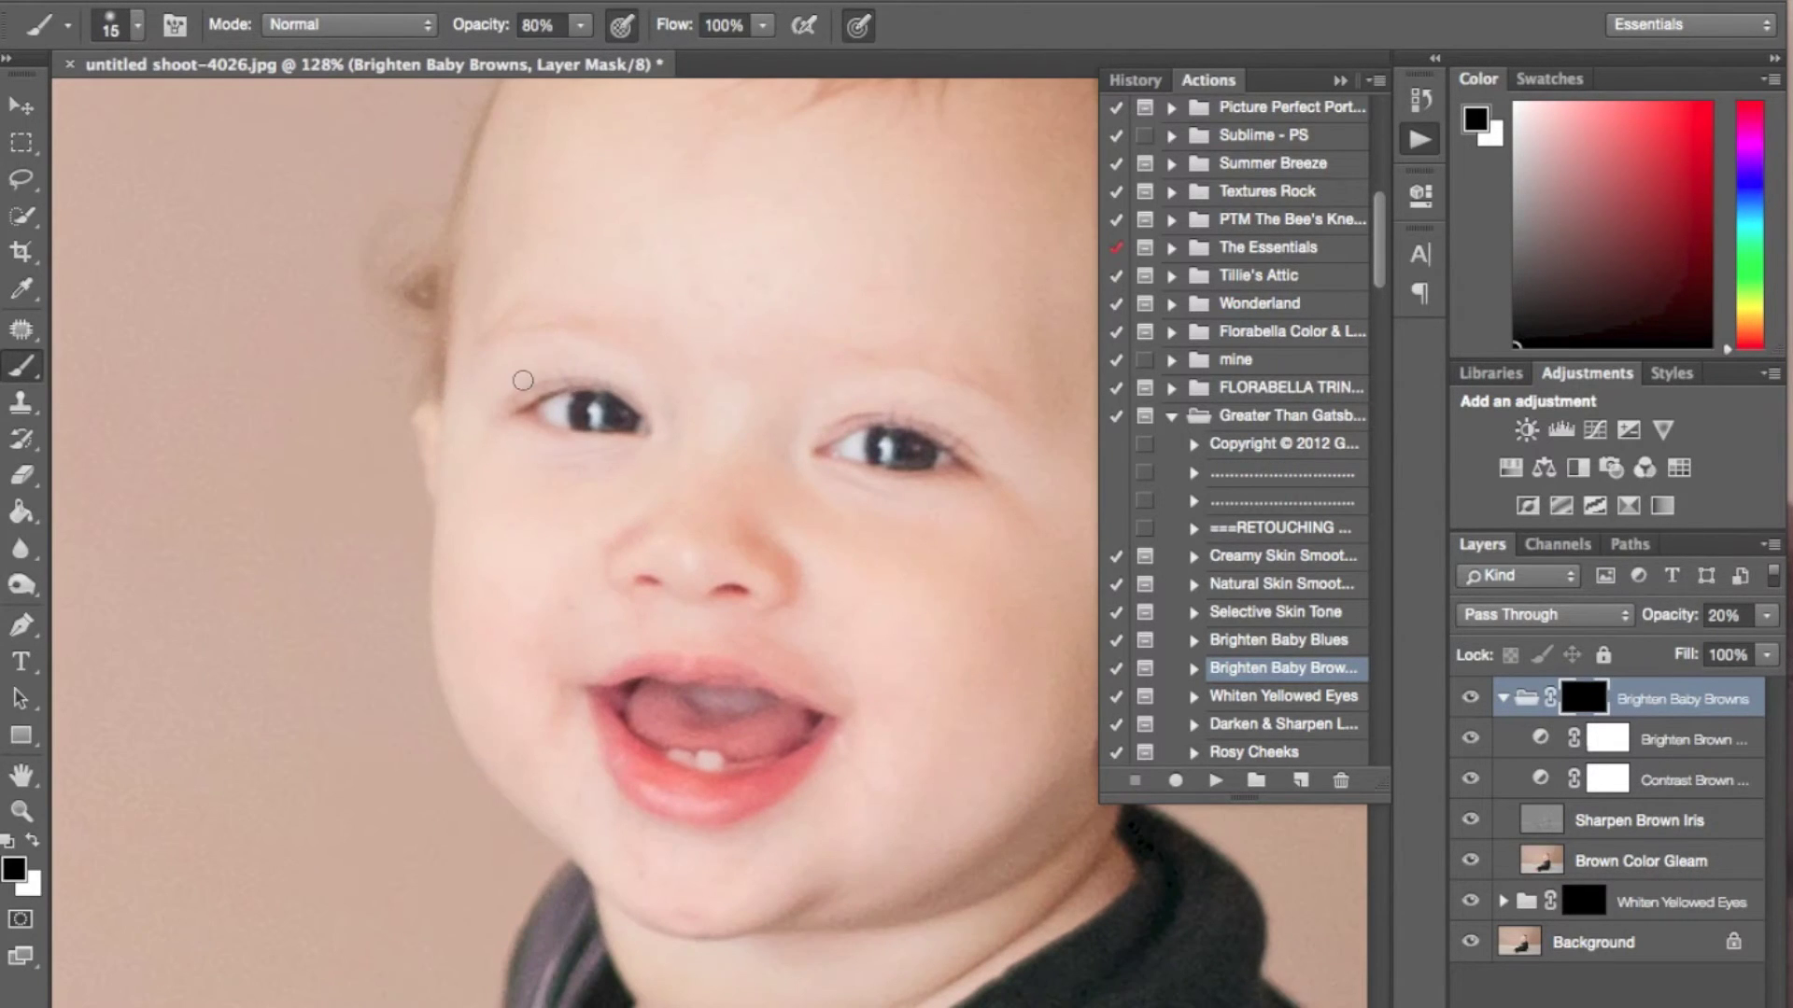
scroll(795, 670, down, 1)
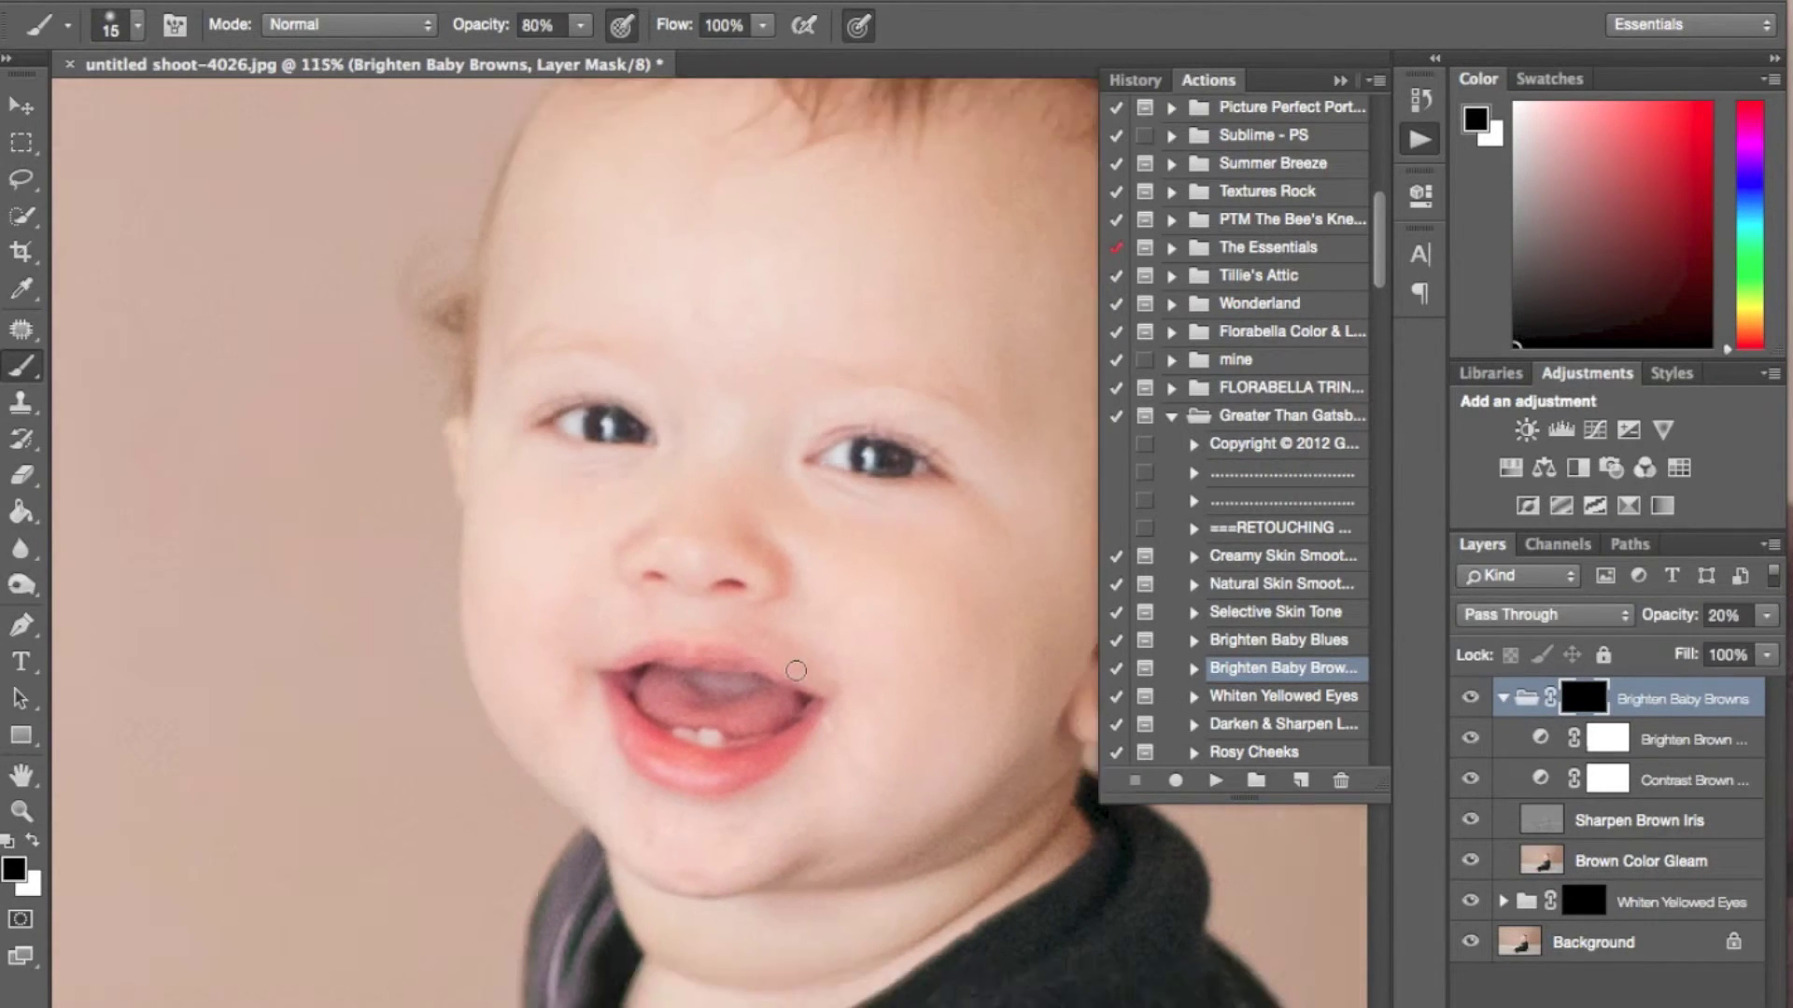
scroll(796, 670, down, 10)
scroll(796, 670, up, 2)
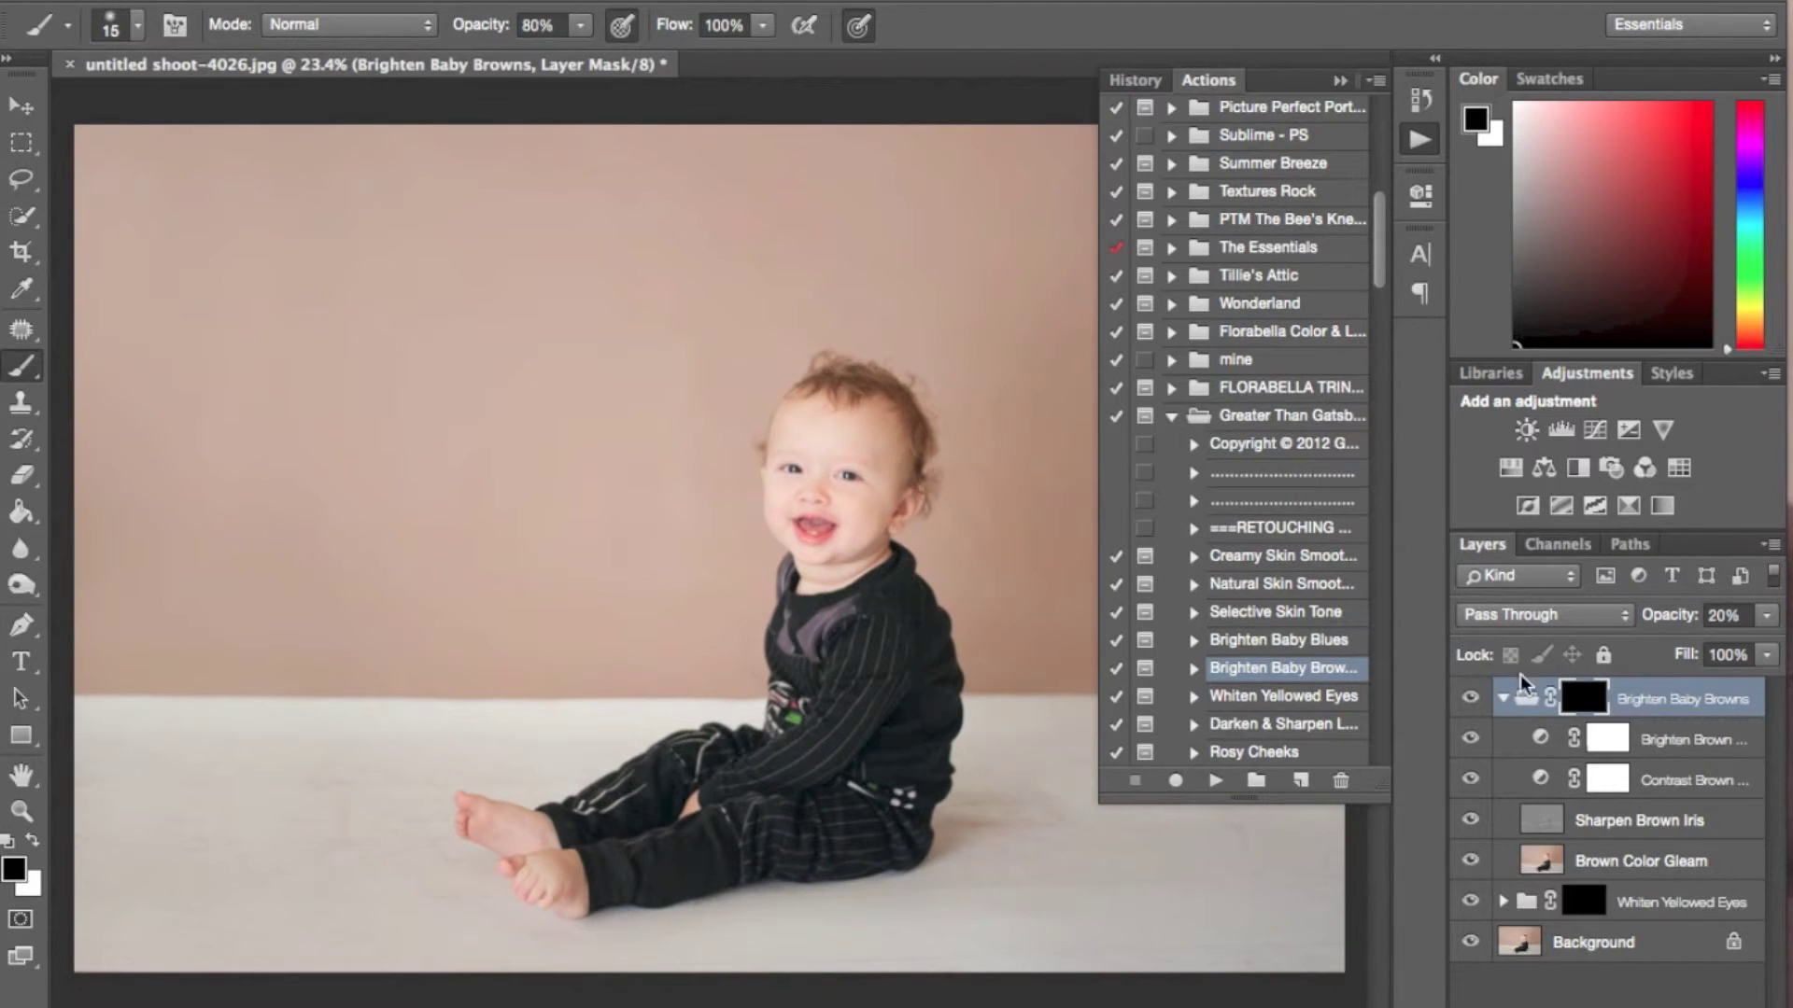
Step: Collapse the Brighten Baby Browns group and run the Rosy Cheeks action
click(1504, 699)
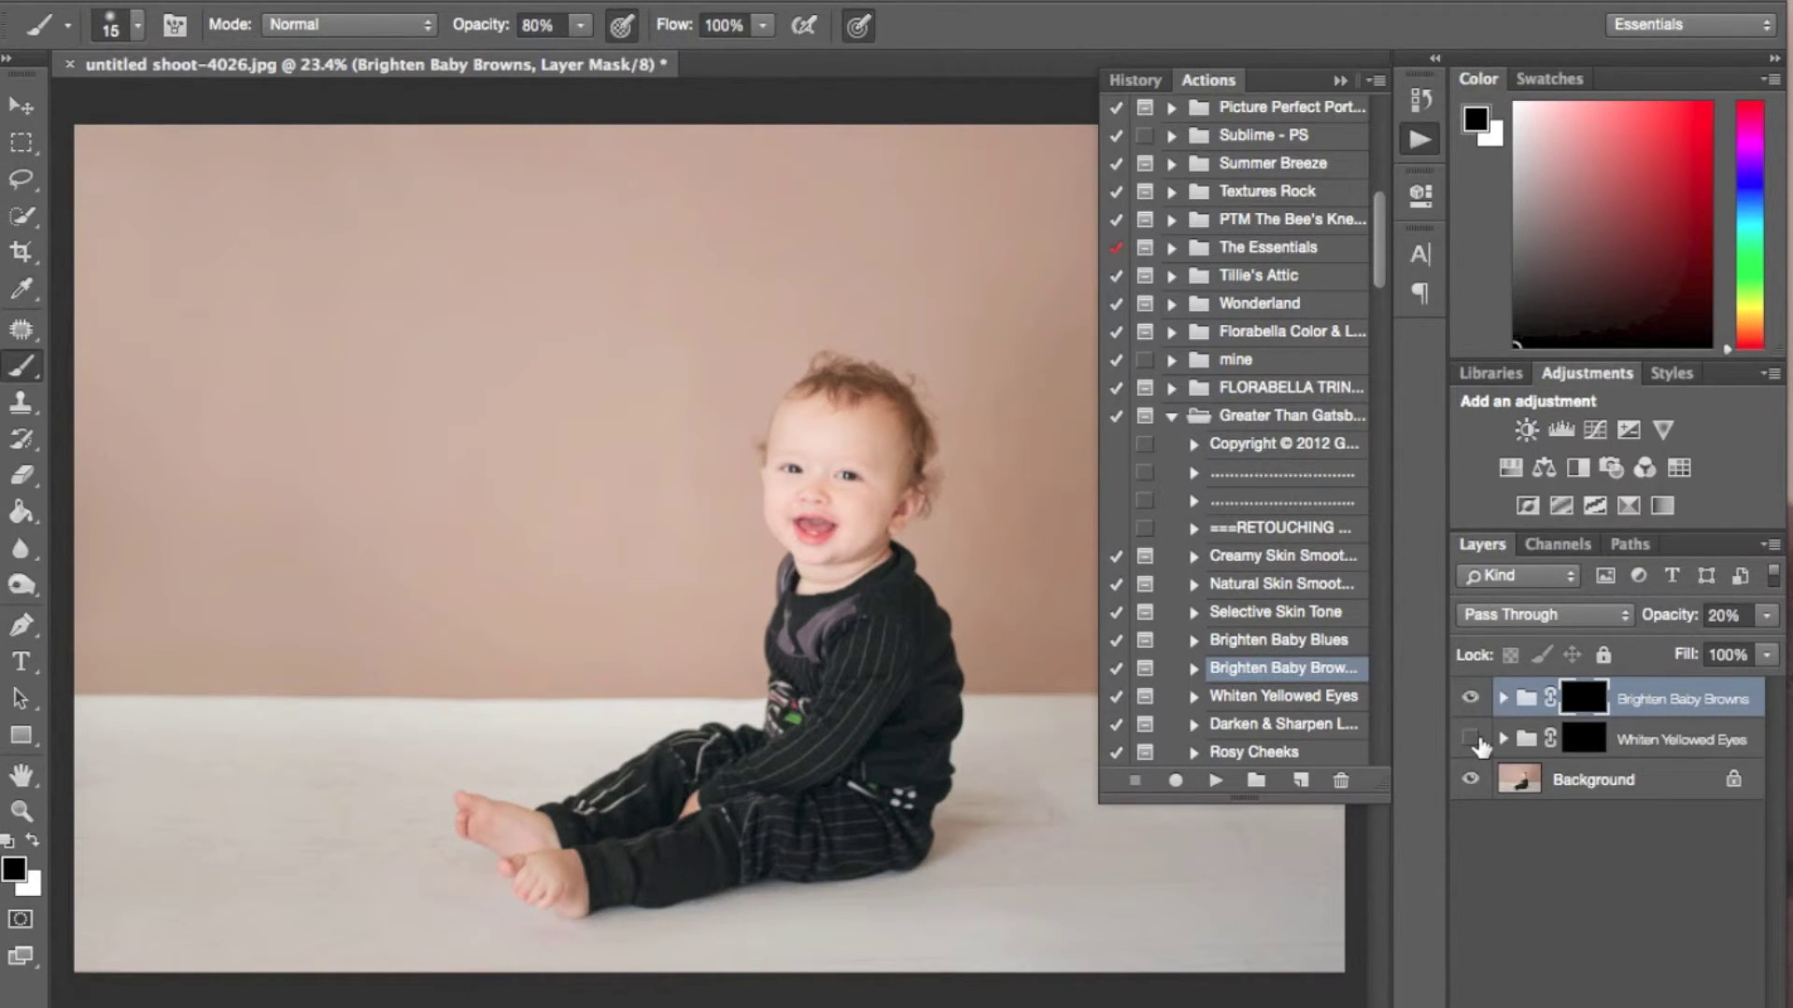
scroll(1296, 572, down, 3)
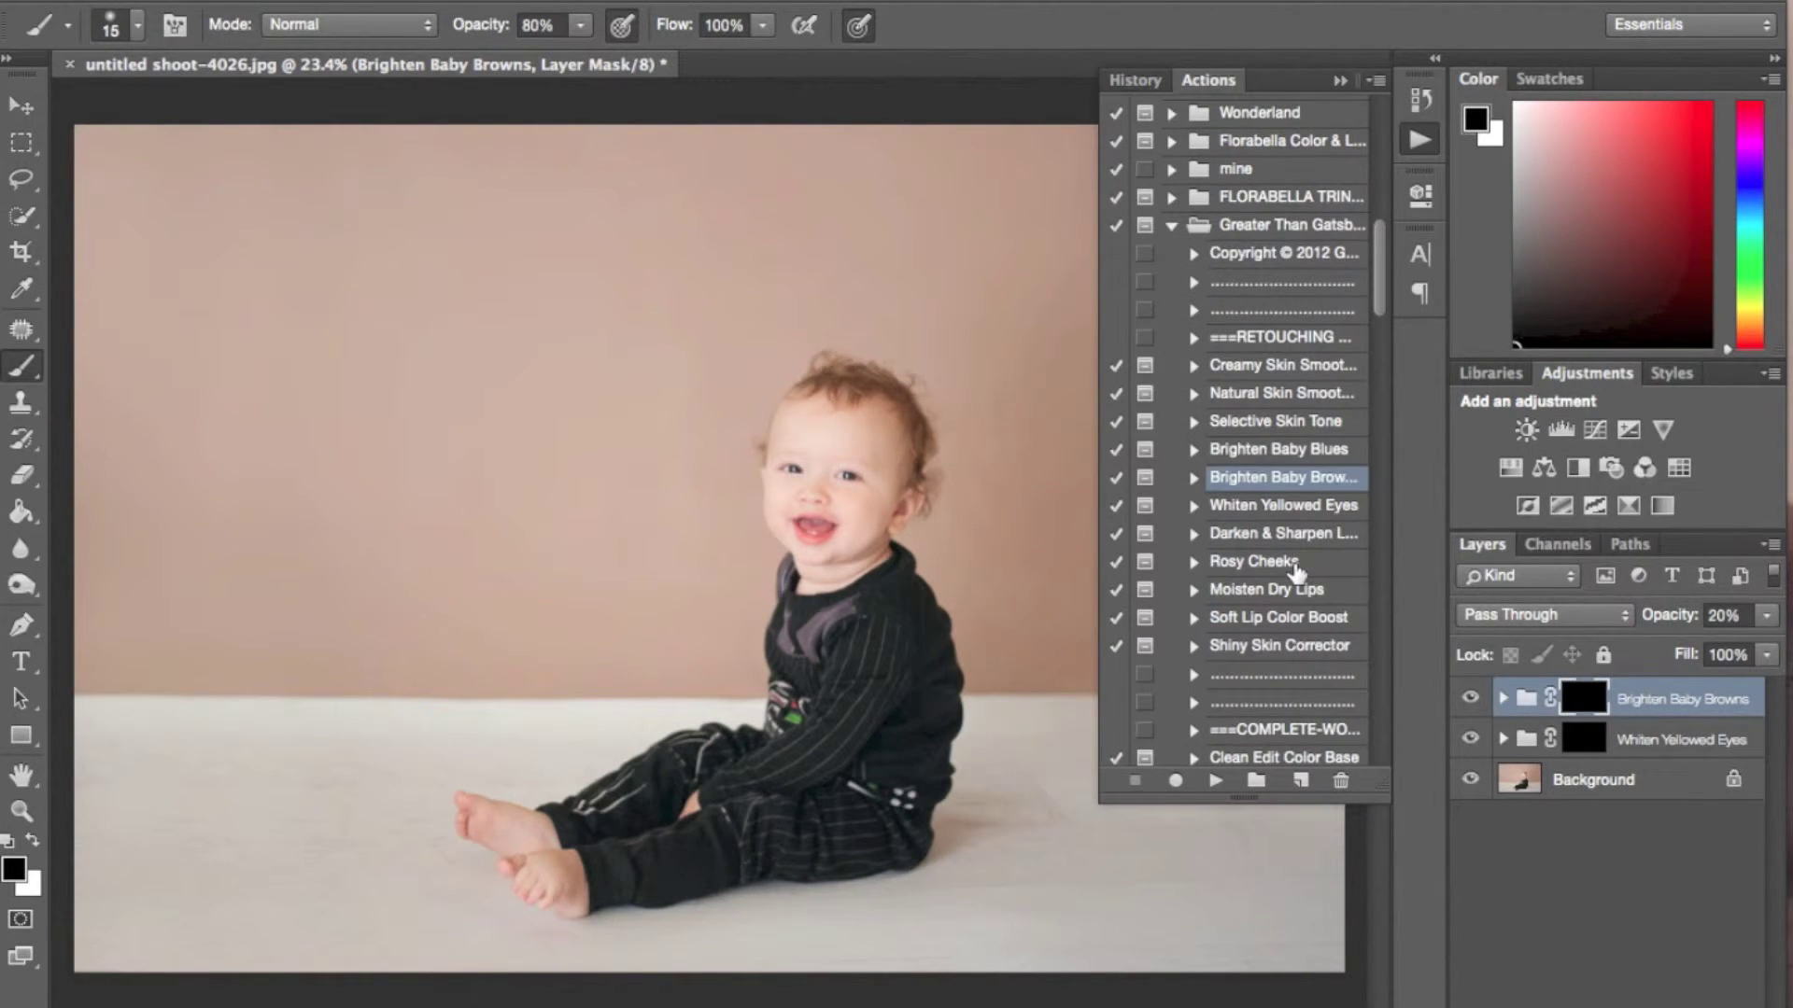
click(1296, 563)
click(1216, 781)
key(Return)
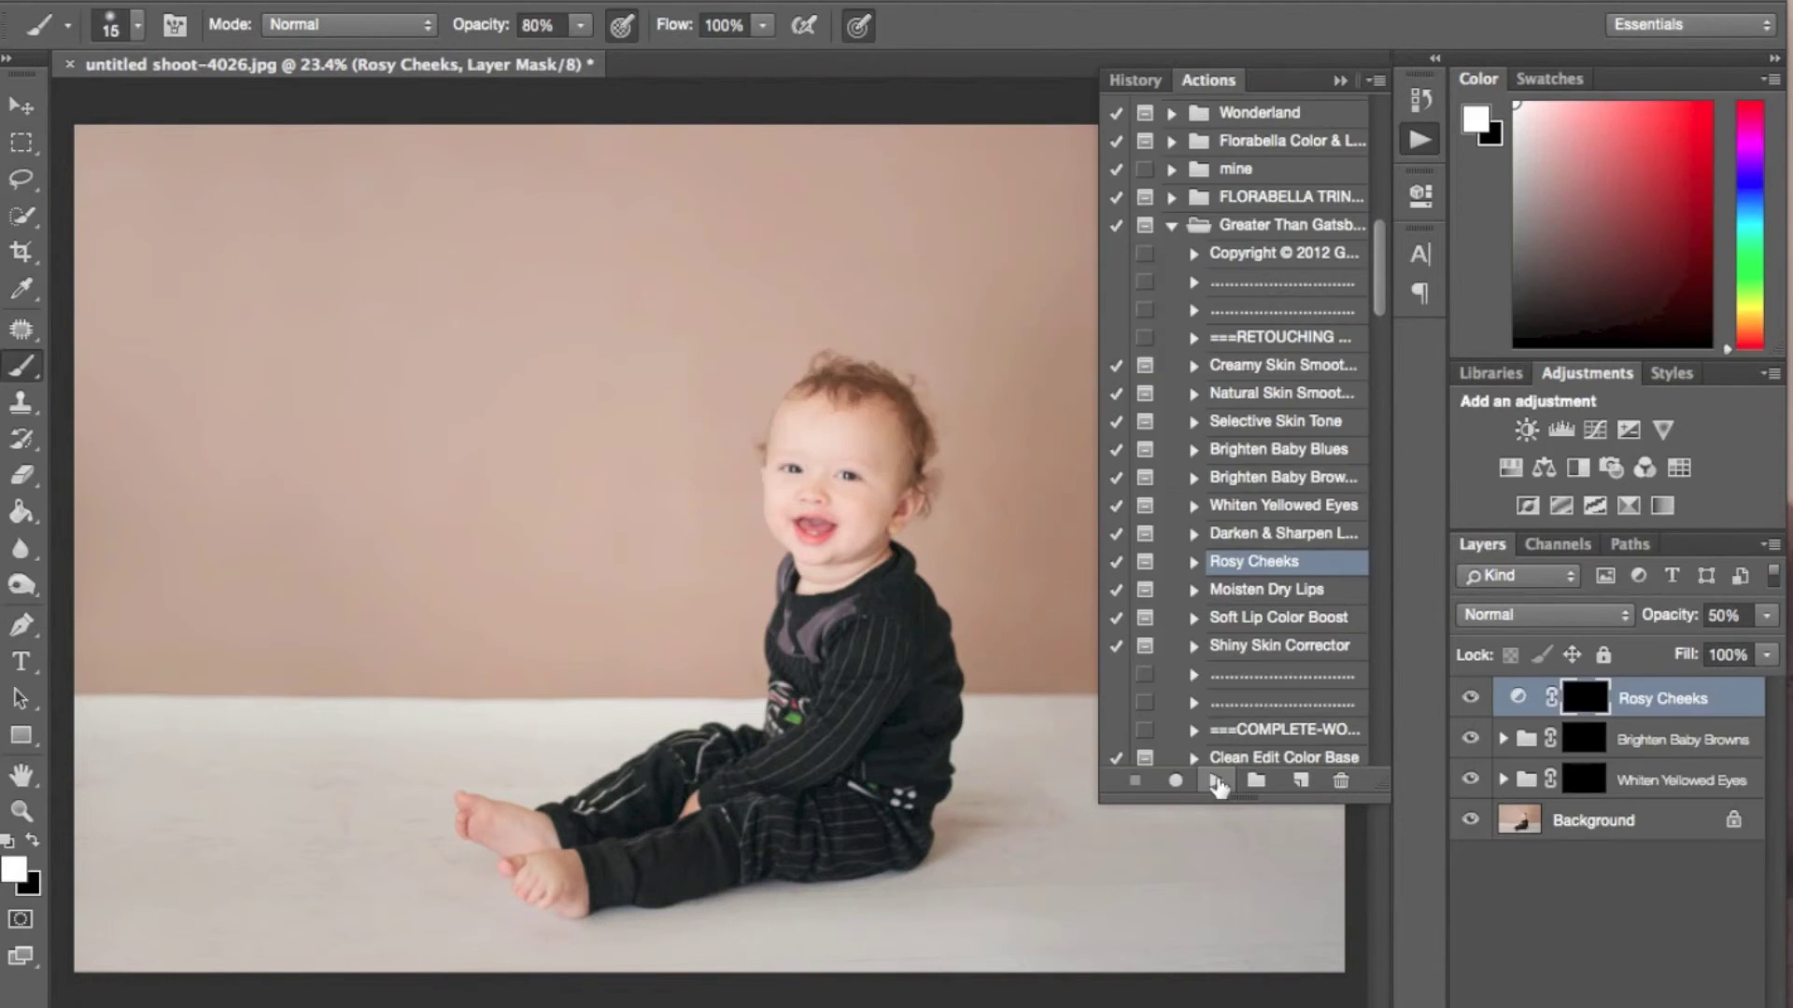
Step: Paint the Rosy Cheeks effect softly onto both cheeks with a size 70 white brush at 14% opacity
scroll(859, 551, up, 10)
scroll(859, 551, right, 5)
scroll(859, 551, up, 2)
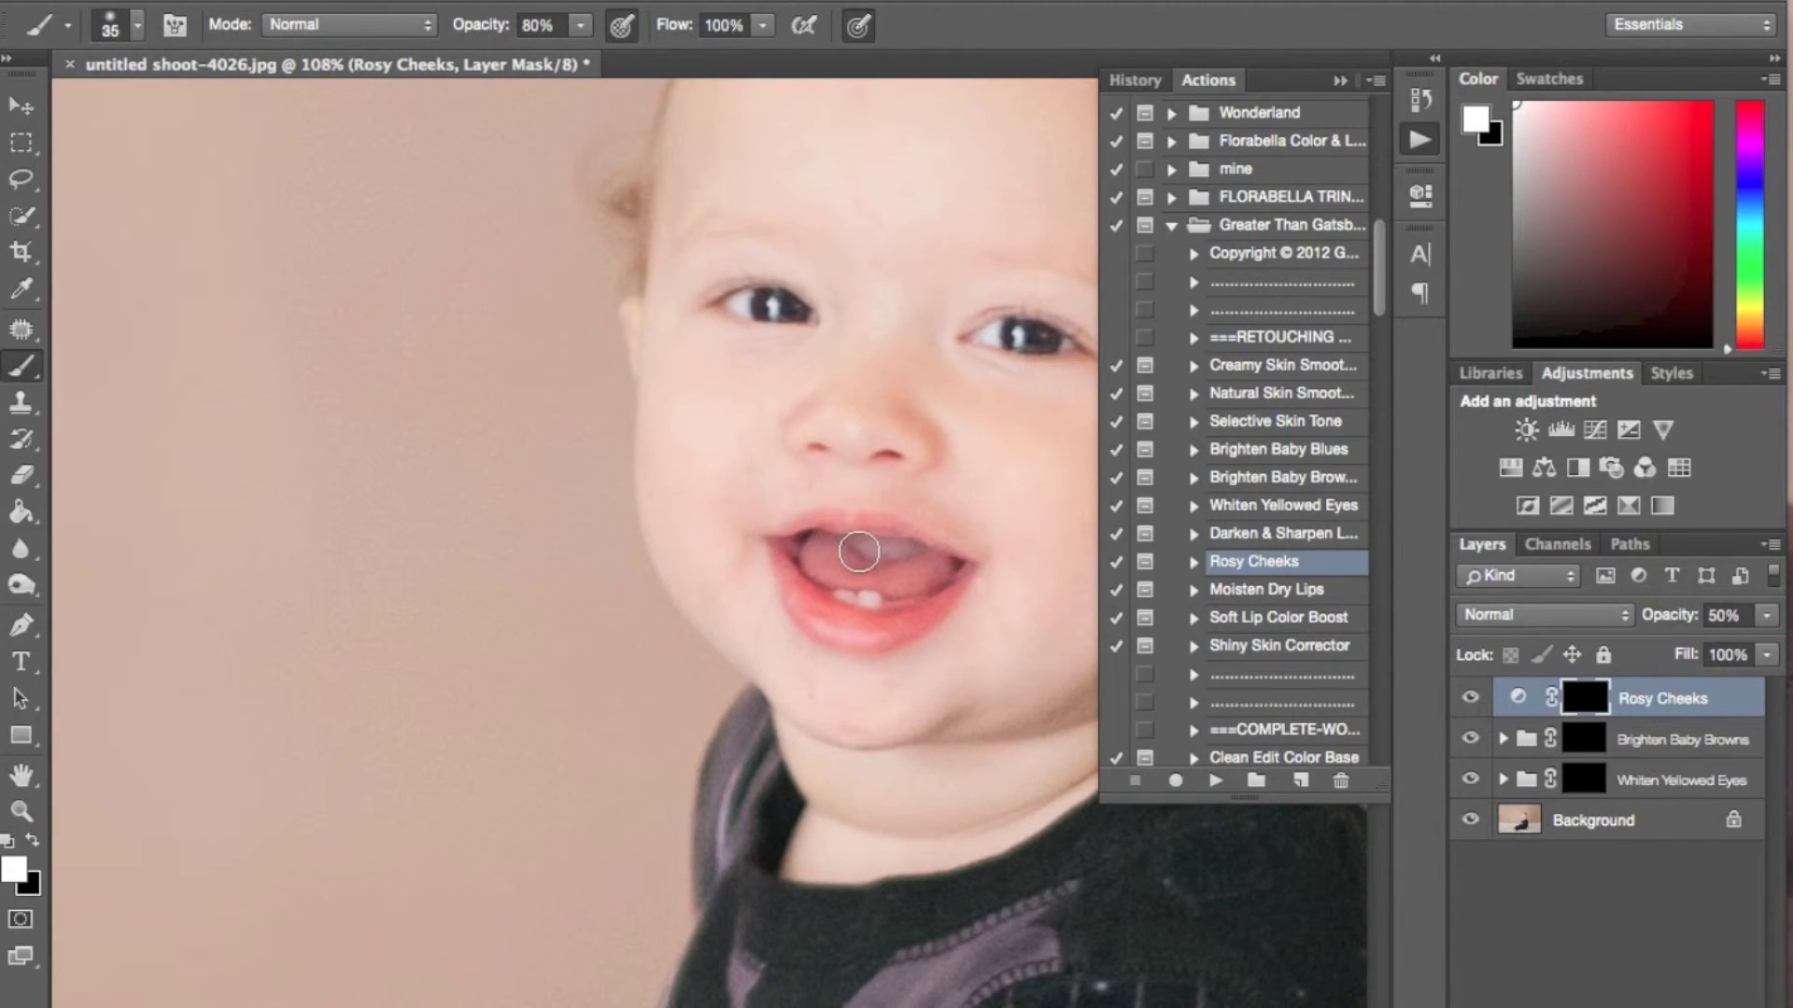
key(bracketright)
key(bracketright)
key(bracketright)
key(bracketright)
drag(479, 25, 369, 26)
scroll(816, 436, right, 5)
drag(932, 529, 884, 523)
drag(496, 422, 485, 435)
drag(896, 507, 870, 514)
key(bracketleft)
key(bracketleft)
key(bracketleft)
key(bracketleft)
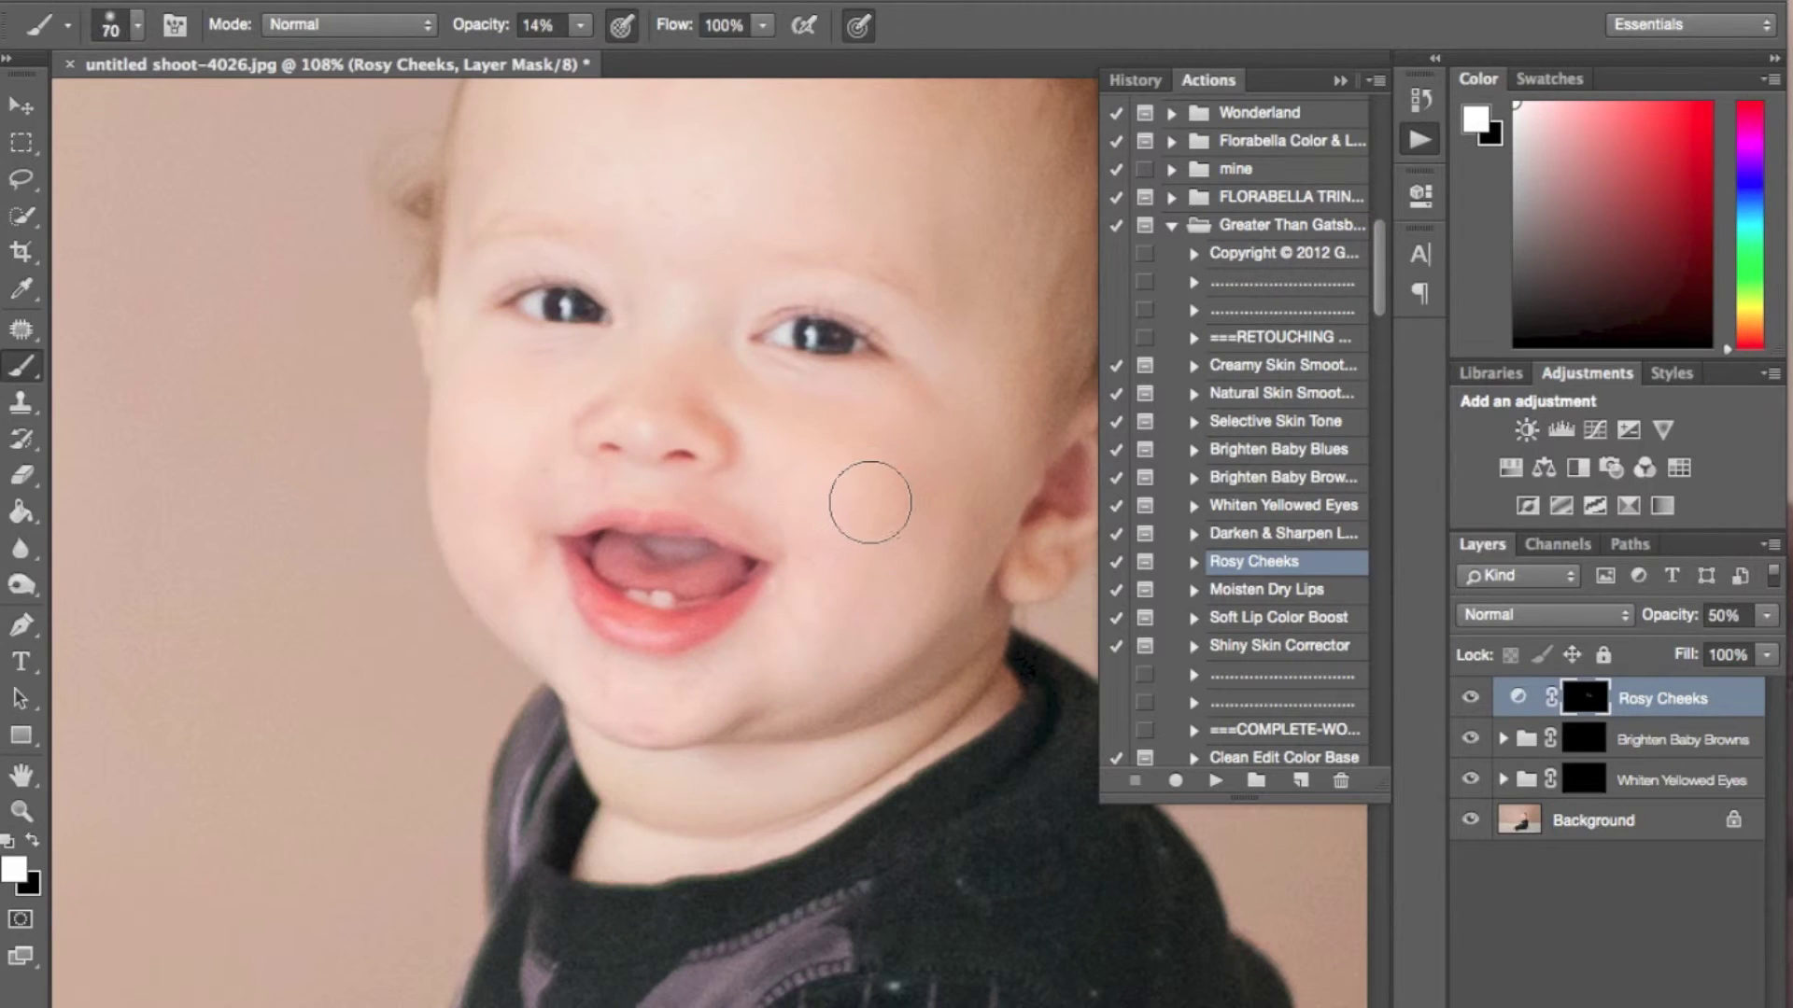
Step: Compare the whole portrait with and without the Rosy Cheeks layer
key(super+0)
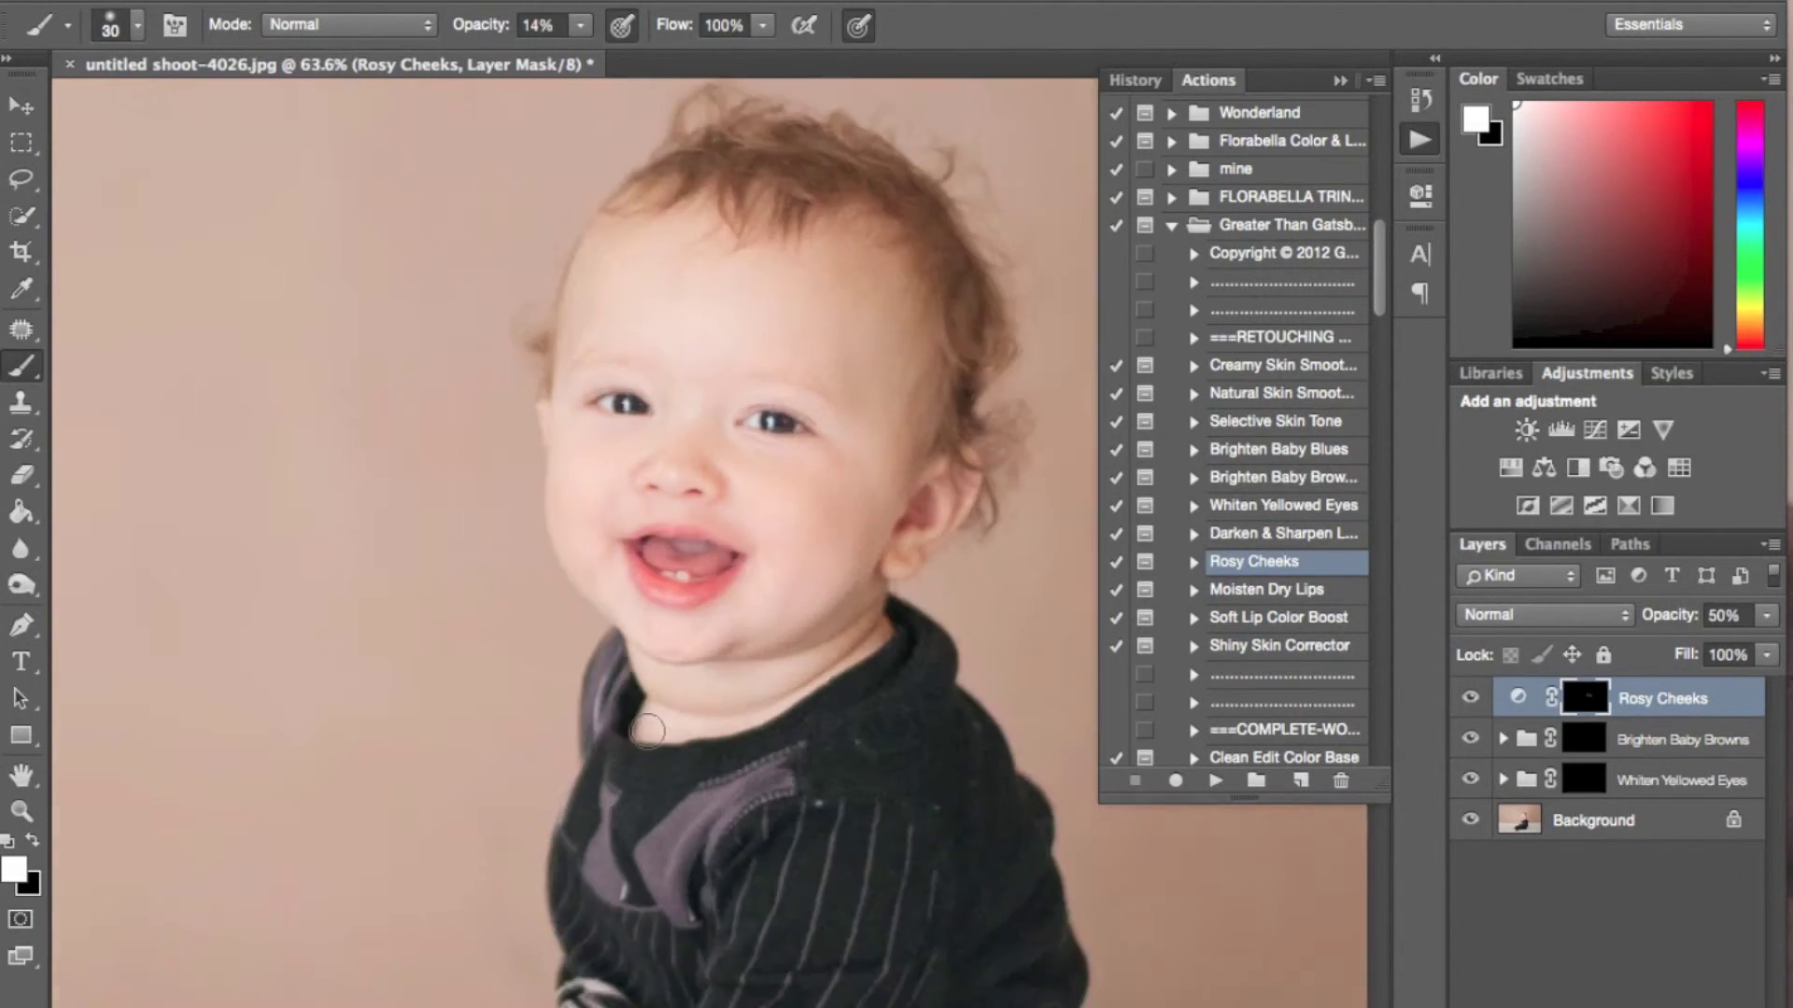
click(1469, 696)
click(1468, 695)
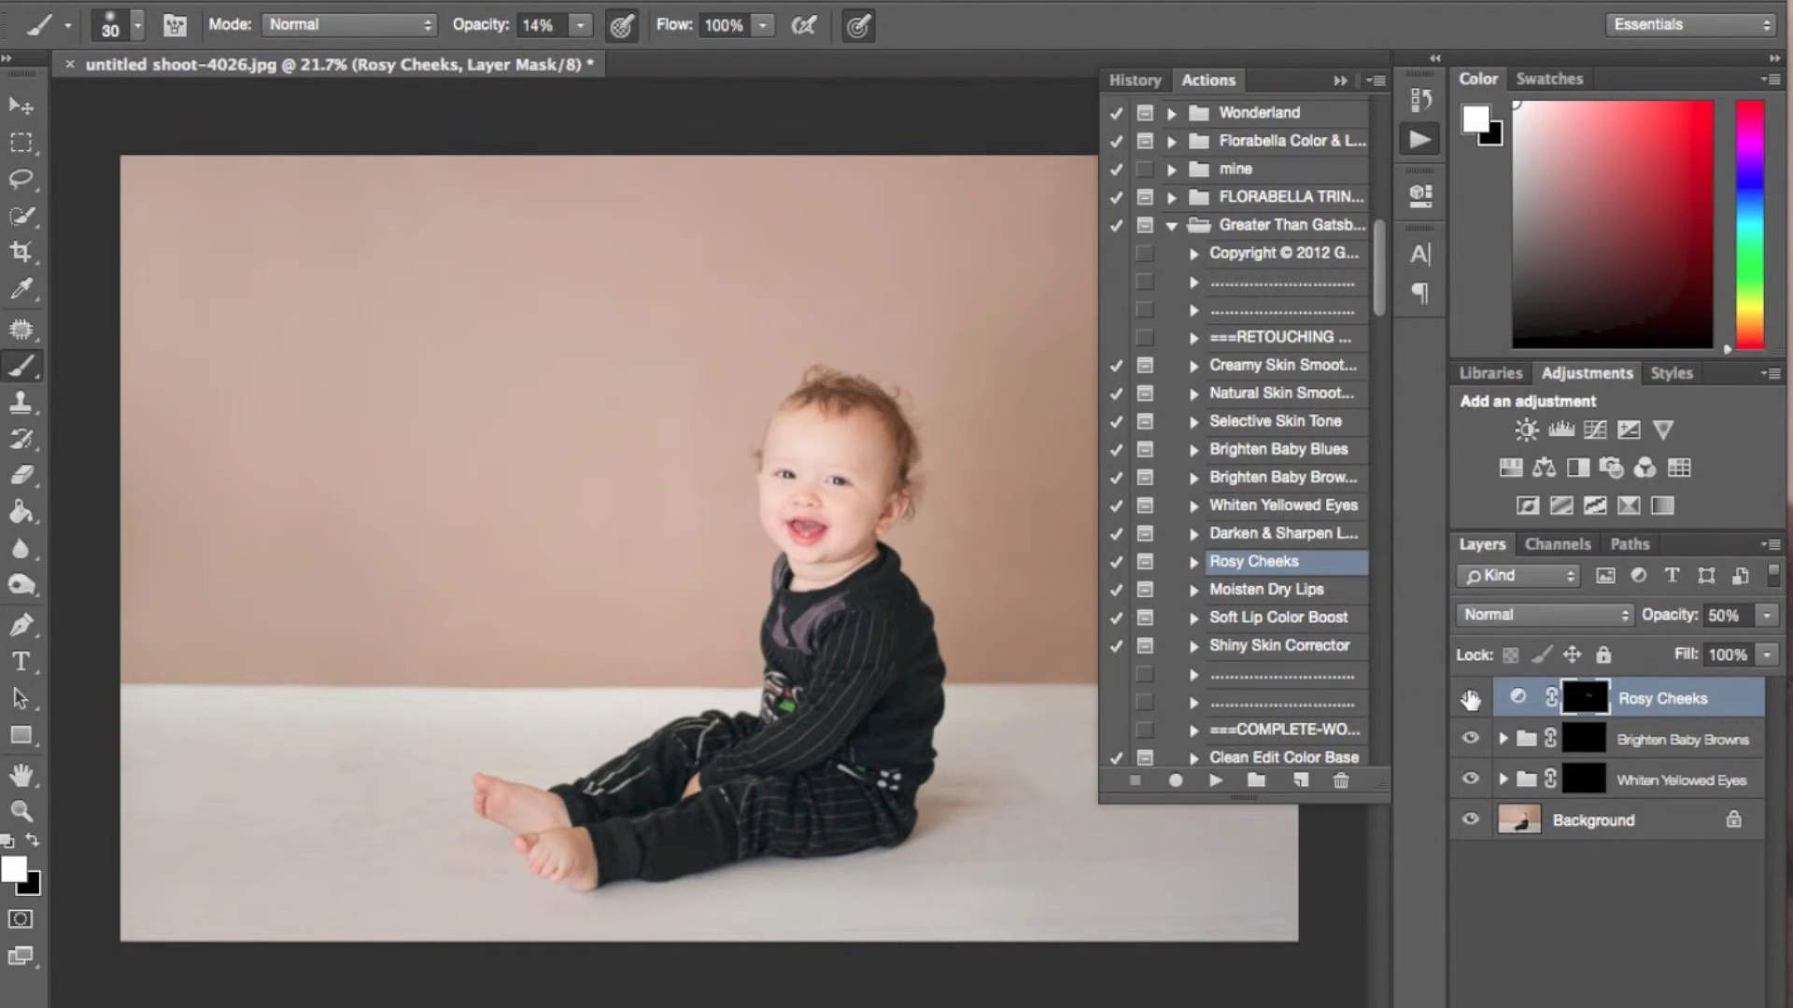
Step: Run the Creamy Skin Smoother action
scroll(1279, 420, down, 5)
scroll(1275, 373, up, 3)
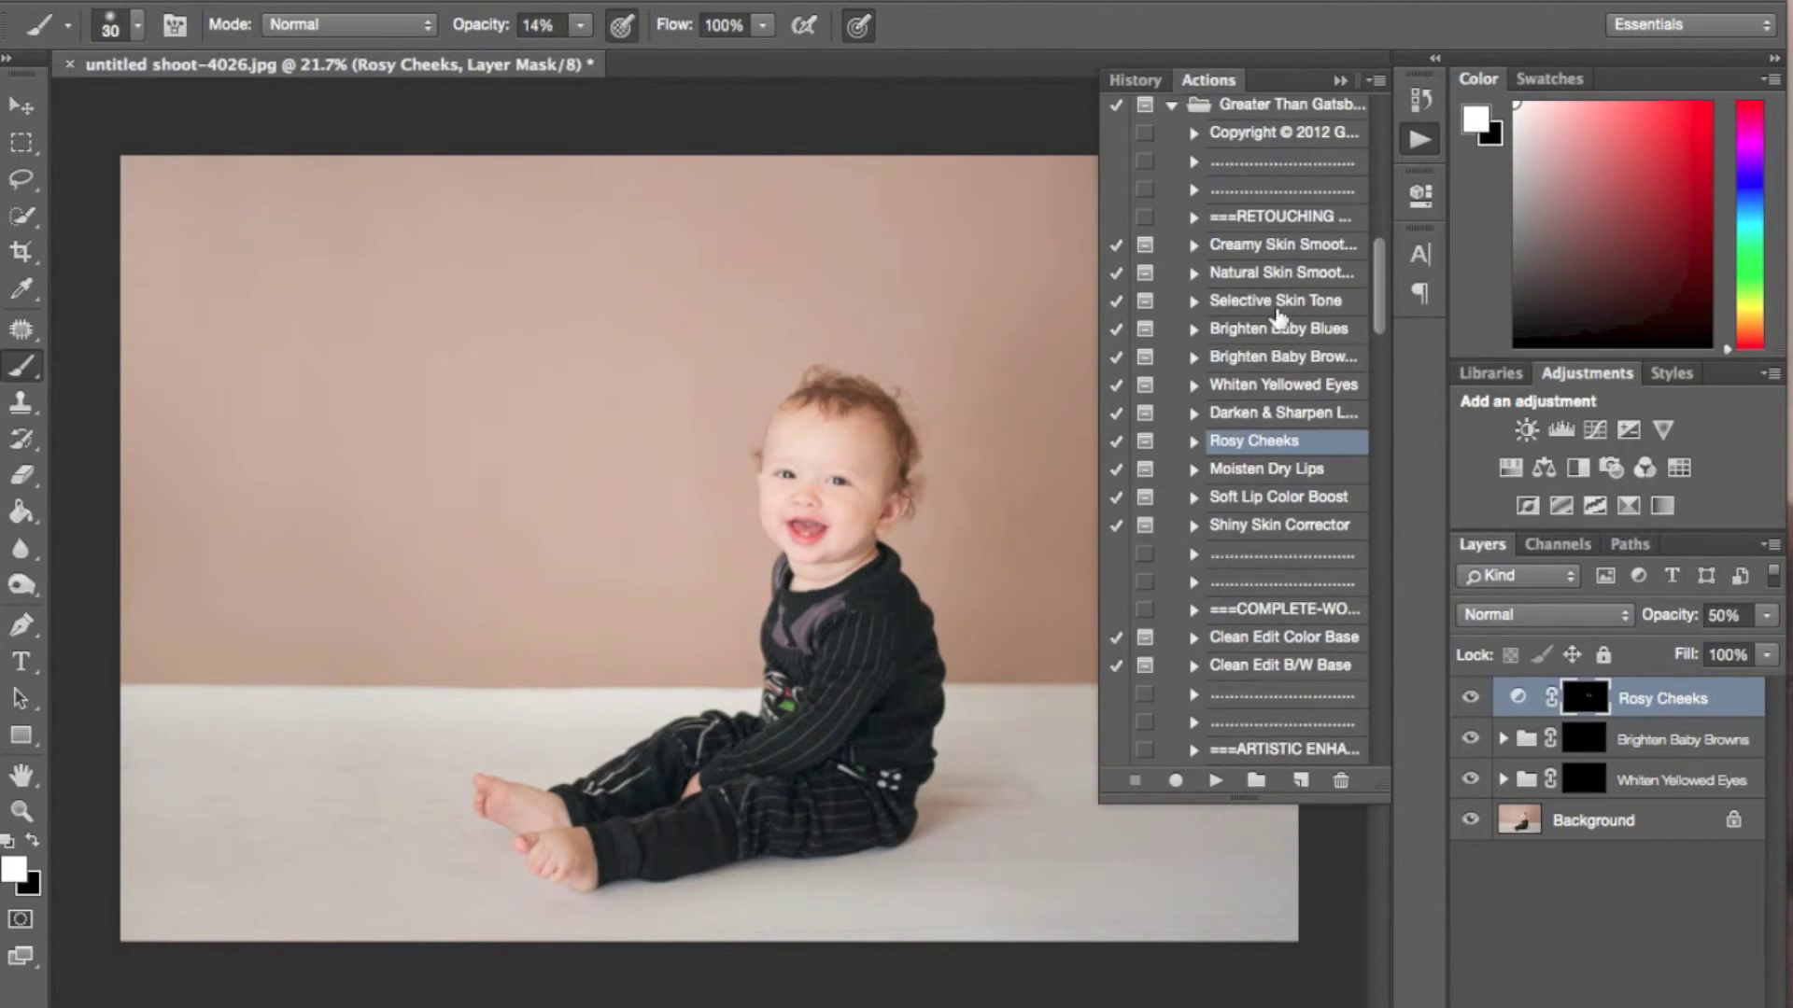
click(1276, 247)
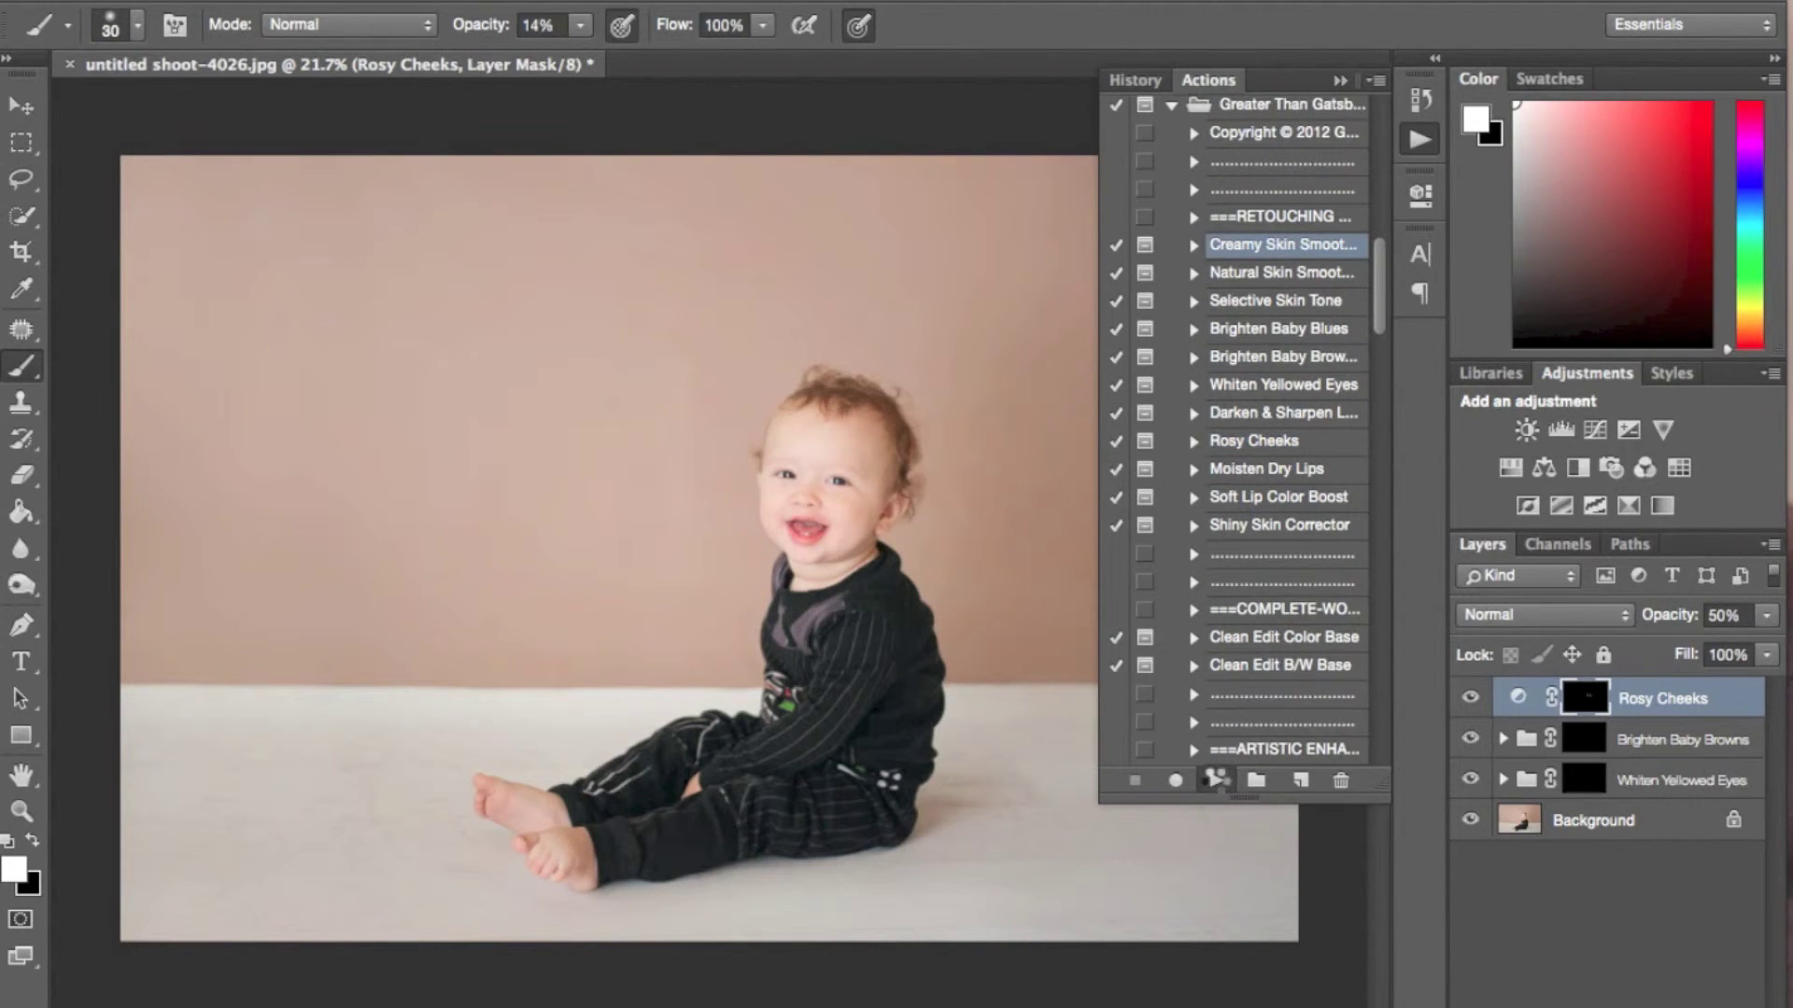
click(1209, 782)
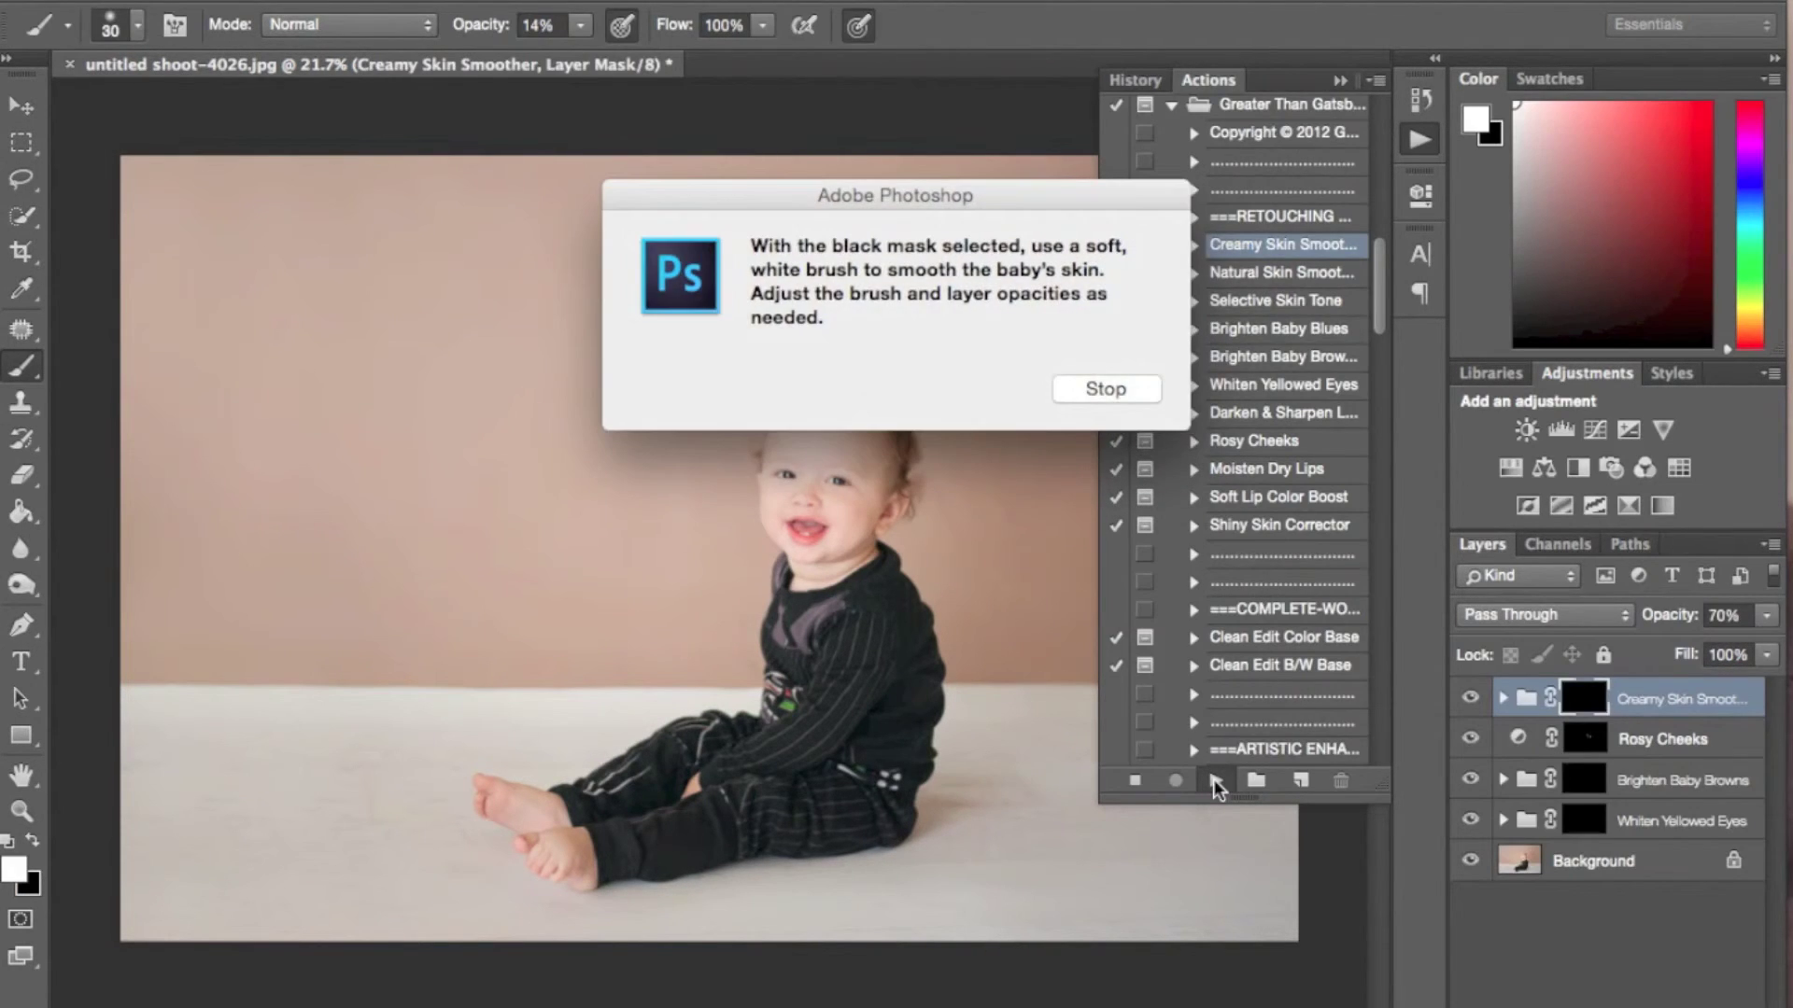
key(Return)
Step: Paint the skin smoothing over the baby's face and neck with a white brush, raising its opacity to 58%
scroll(660, 360, up, 10)
scroll(660, 360, right, 6)
key(bracketright)
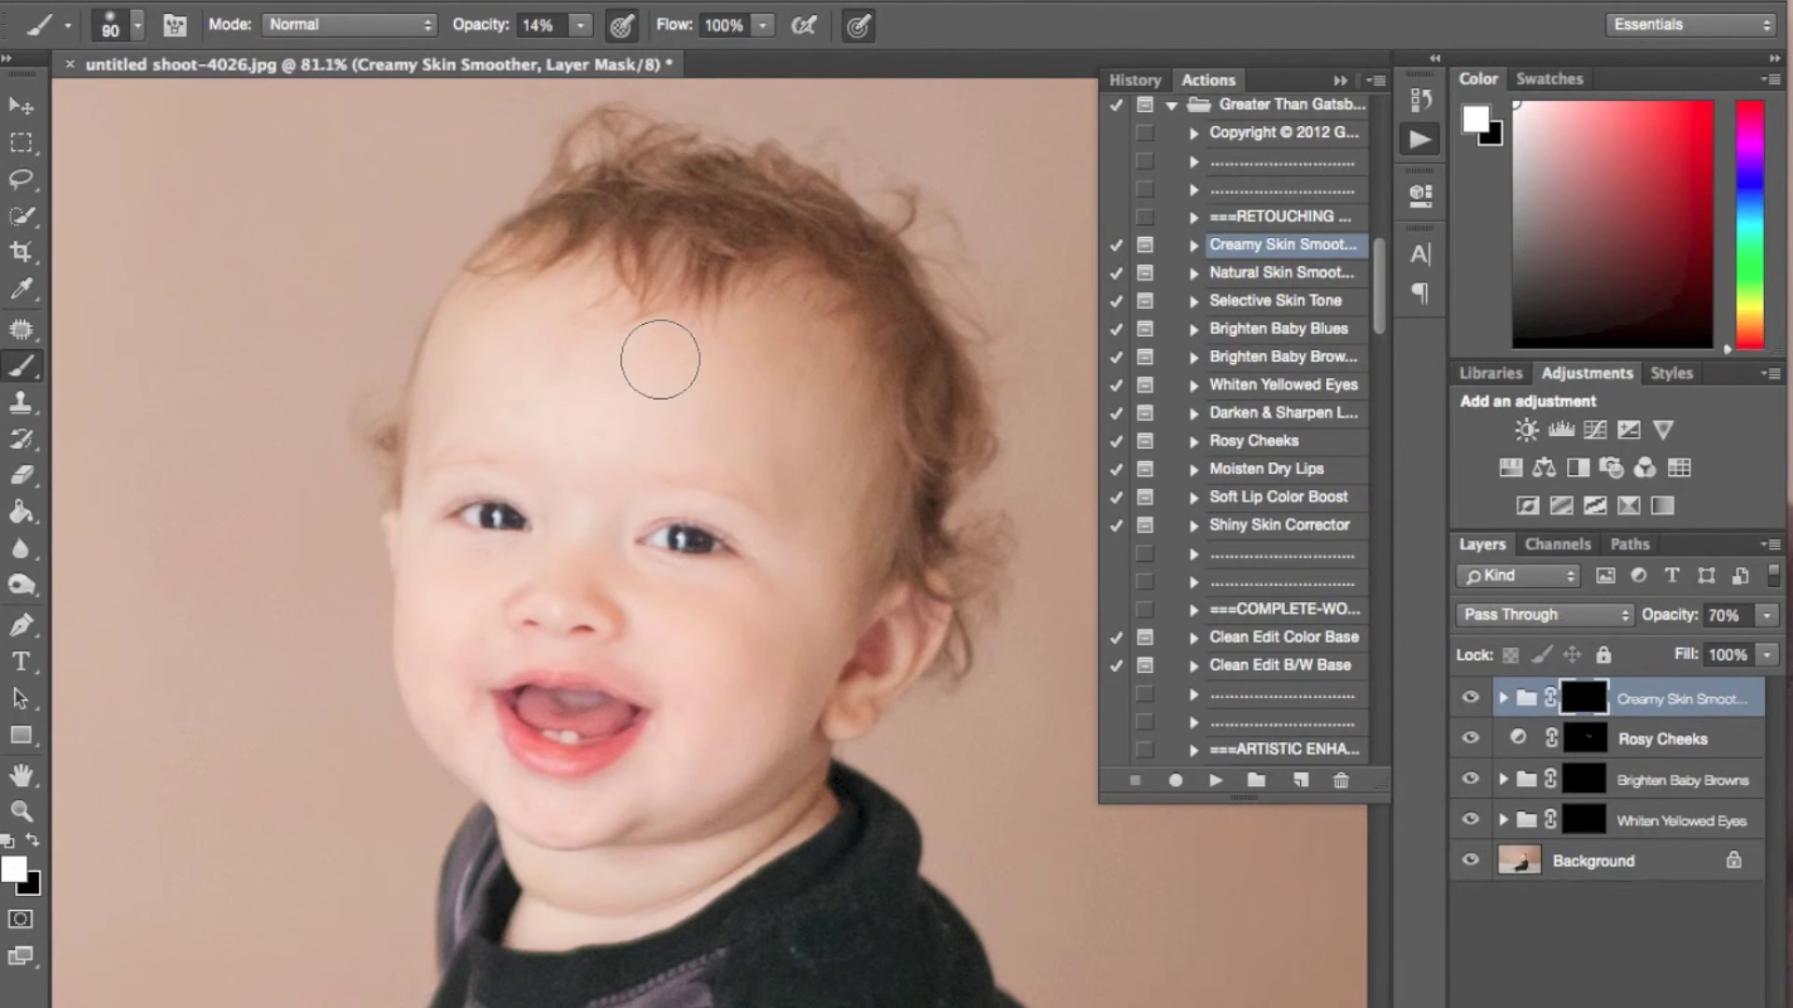
key(bracketright)
drag(592, 403, 578, 540)
drag(488, 28, 532, 29)
mouse_move(586, 462)
mouse_down()
mouse_move(592, 502)
mouse_move(812, 549)
mouse_move(691, 780)
mouse_move(832, 468)
mouse_move(496, 317)
mouse_up()
key(bracketleft)
key(bracketleft)
key(bracketleft)
mouse_move(551, 559)
mouse_down()
mouse_move(436, 566)
mouse_move(447, 699)
mouse_move(620, 793)
mouse_move(453, 673)
mouse_up()
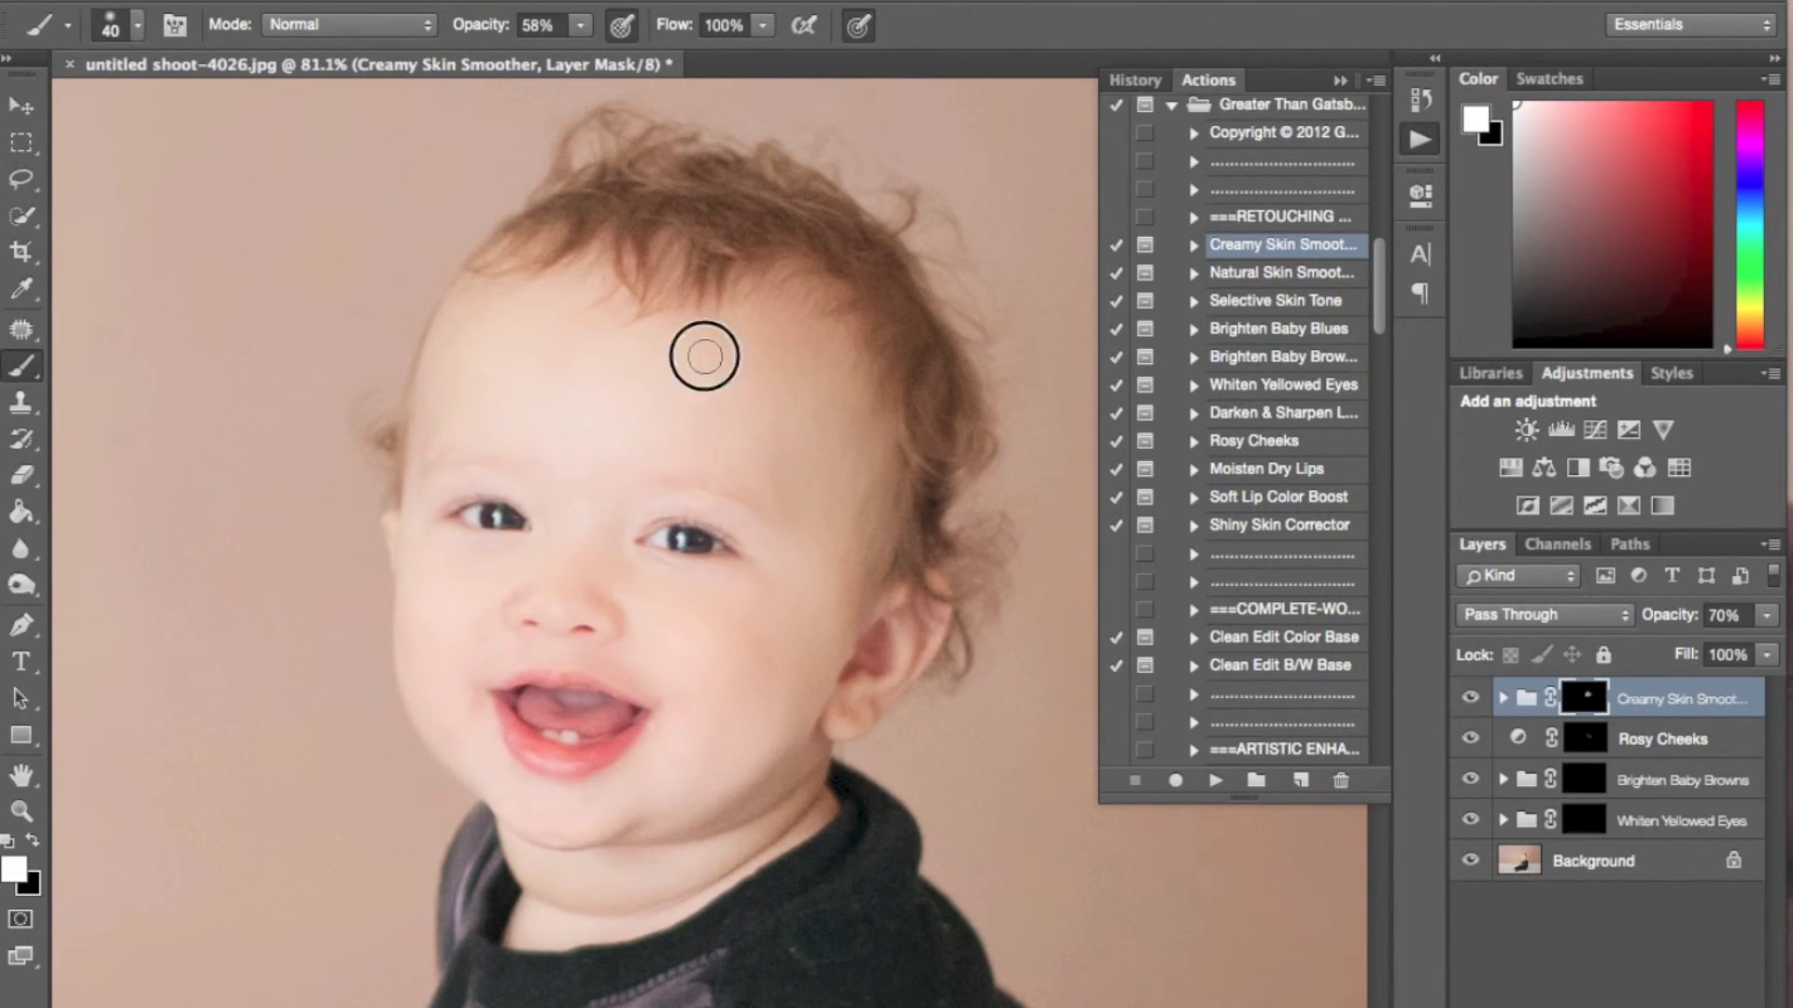
click(804, 745)
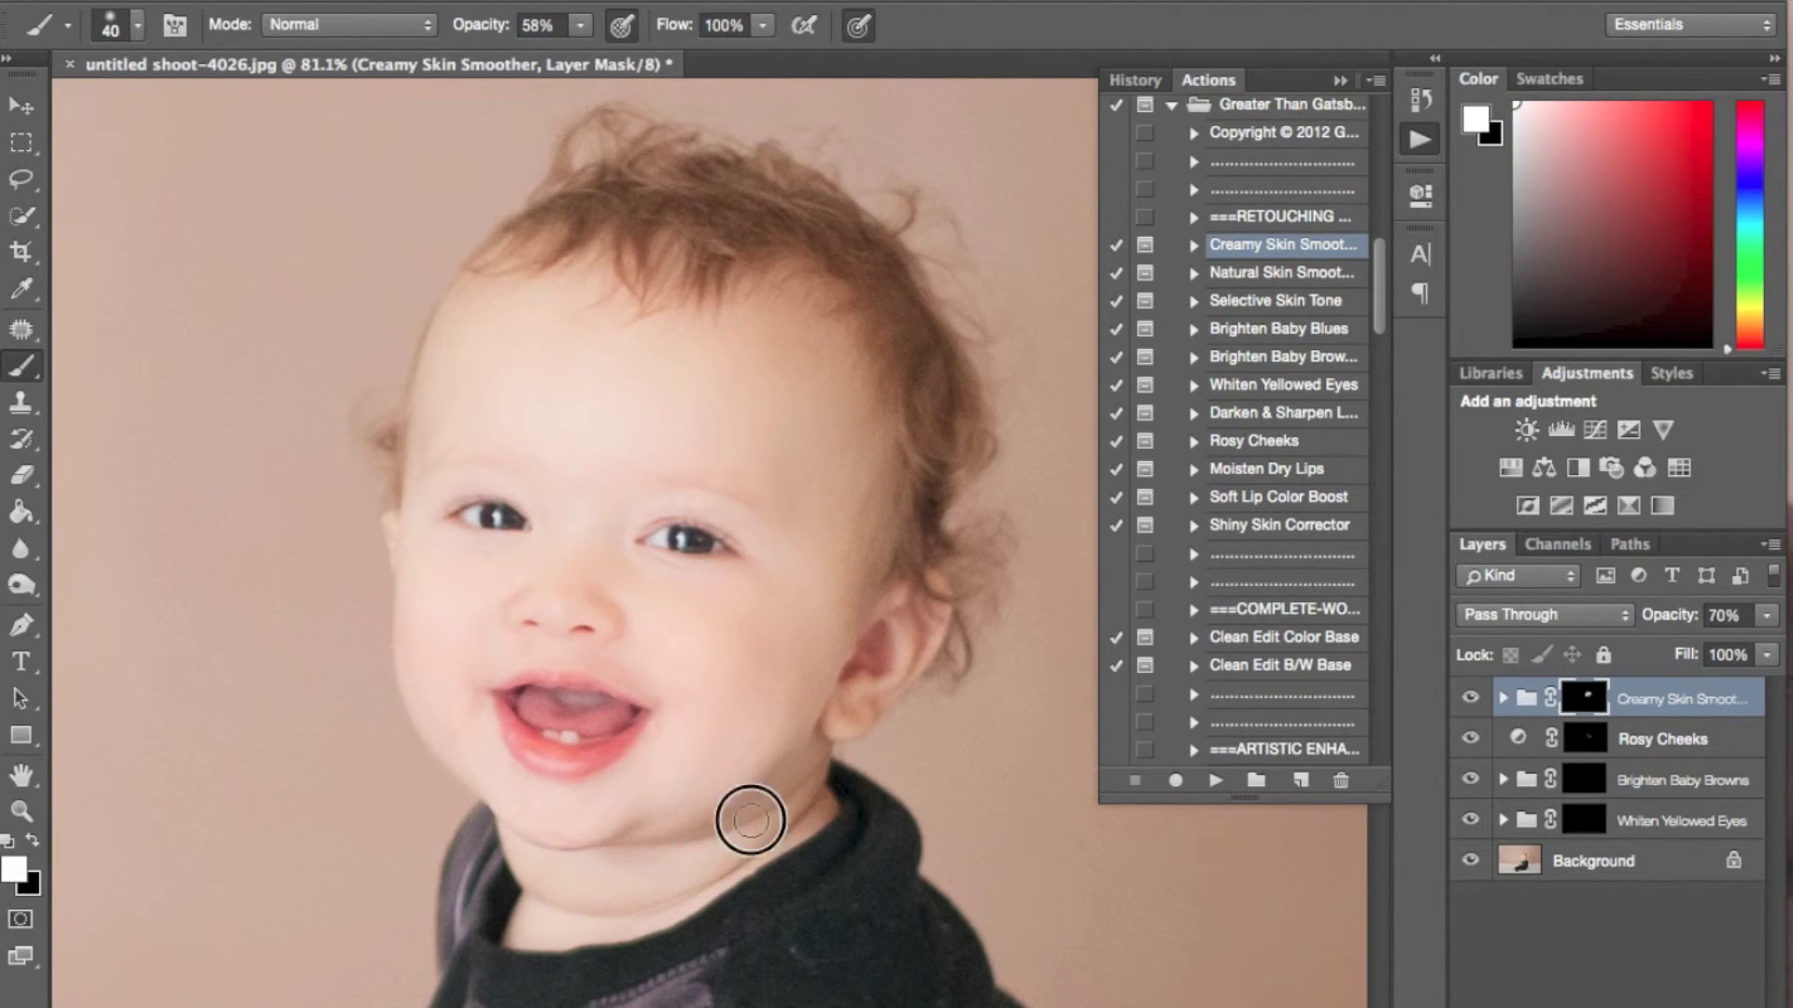
drag(575, 864, 535, 913)
Step: Paint the skin smoothing over the baby's feet with a size 80 white brush at 58% opacity
scroll(535, 913, down, 10)
scroll(535, 913, left, 3)
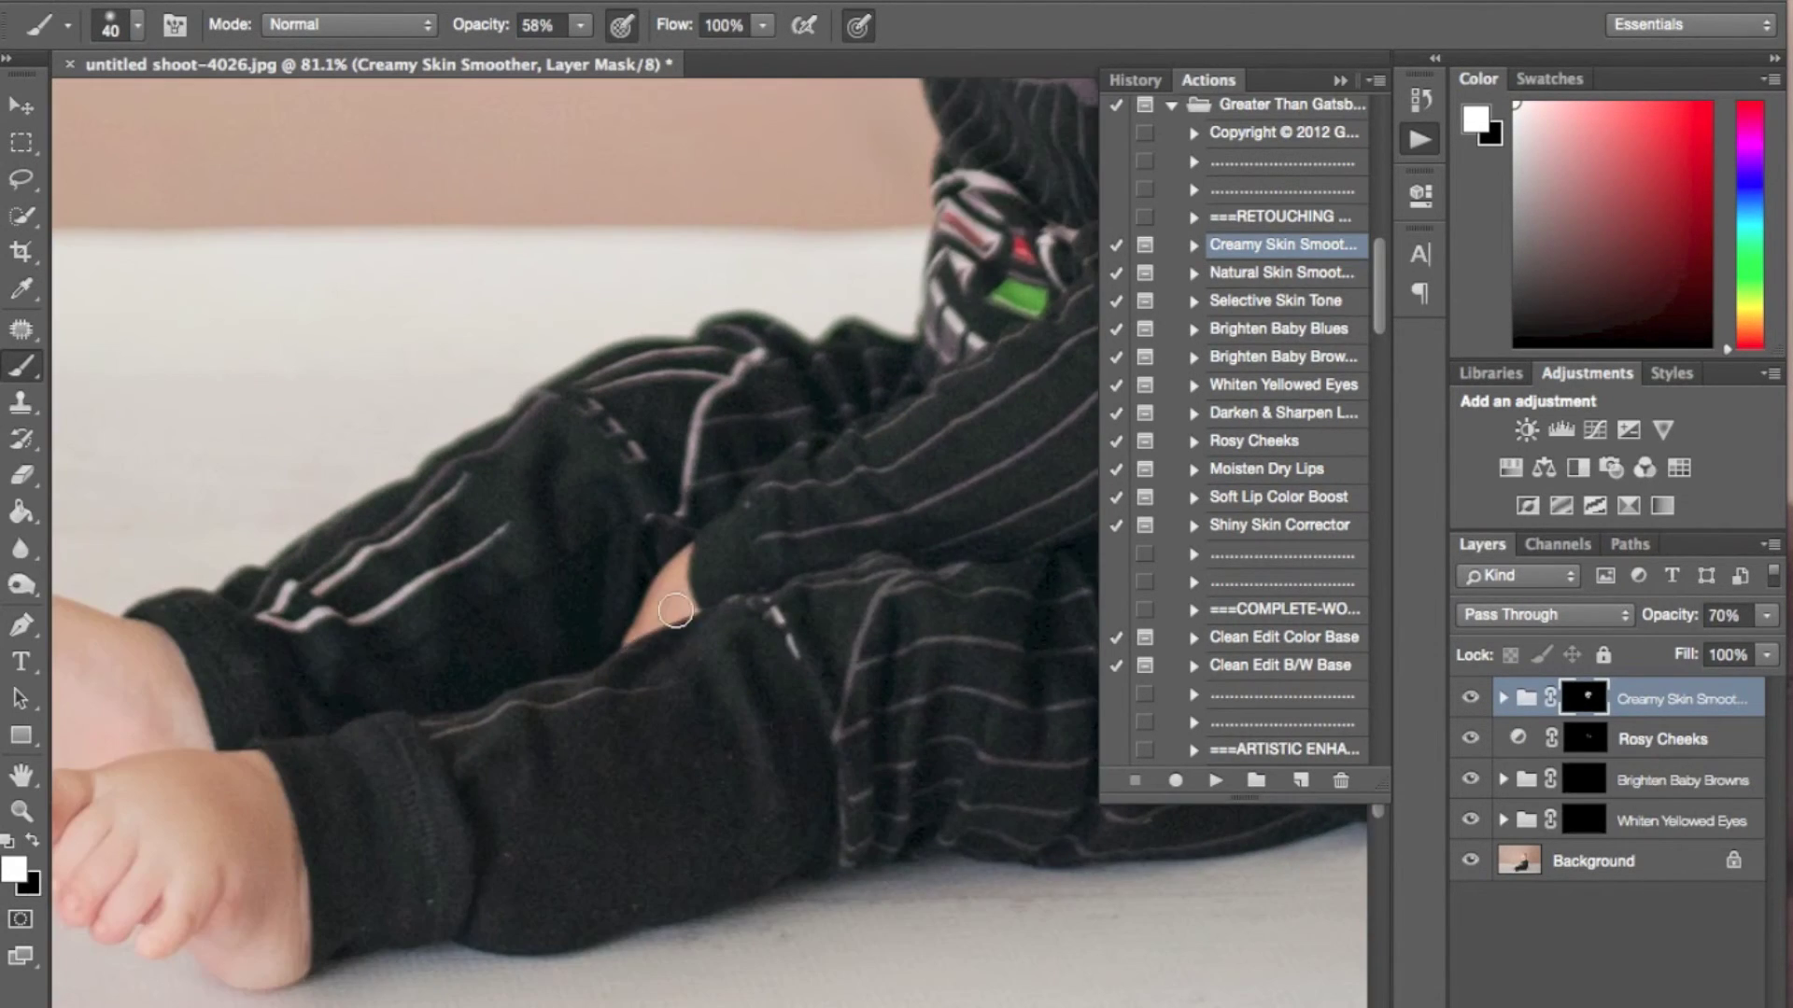
scroll(226, 803, left, 5)
key(bracketright)
key(bracketright)
key(bracketright)
key(bracketright)
mouse_move(241, 593)
mouse_down()
mouse_move(400, 702)
mouse_move(458, 674)
mouse_move(182, 644)
mouse_move(488, 800)
mouse_move(380, 750)
mouse_move(523, 841)
mouse_up()
Step: Look through the layers inside the Creamy Skin Smoother group and set the group's opacity to 16%
key(super+0)
click(1502, 697)
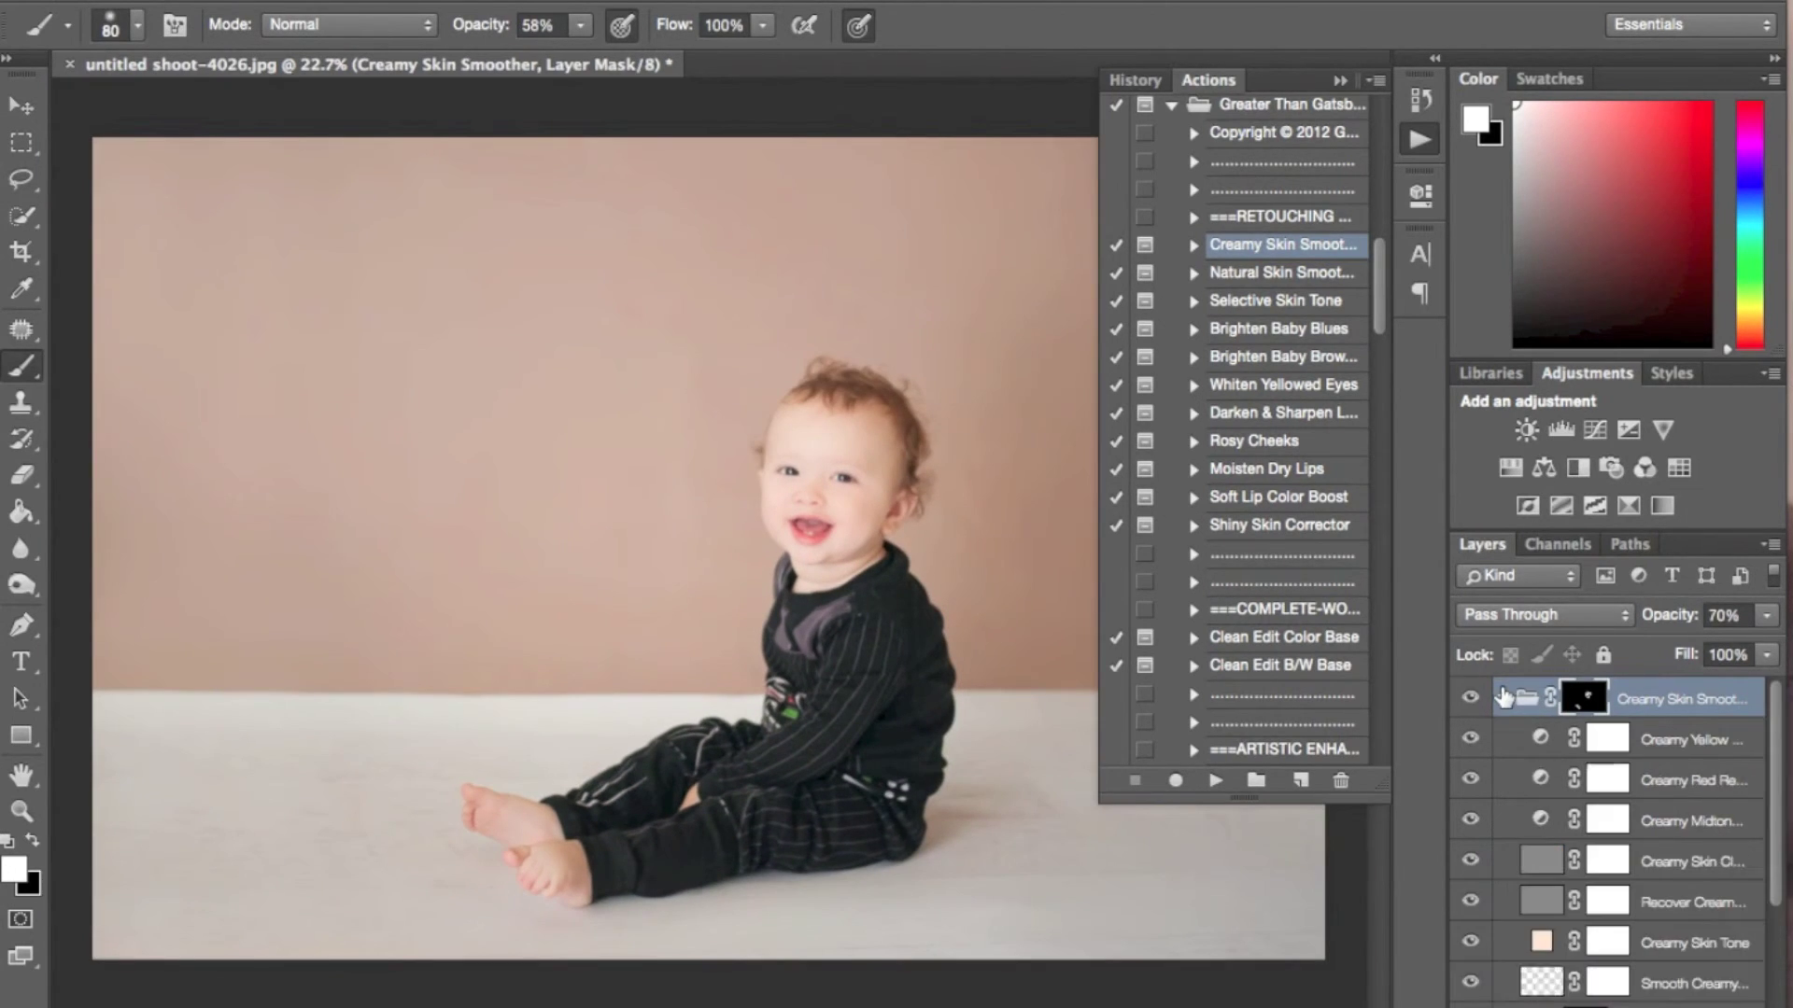
click(1689, 951)
drag(1681, 619, 1426, 620)
click(1686, 699)
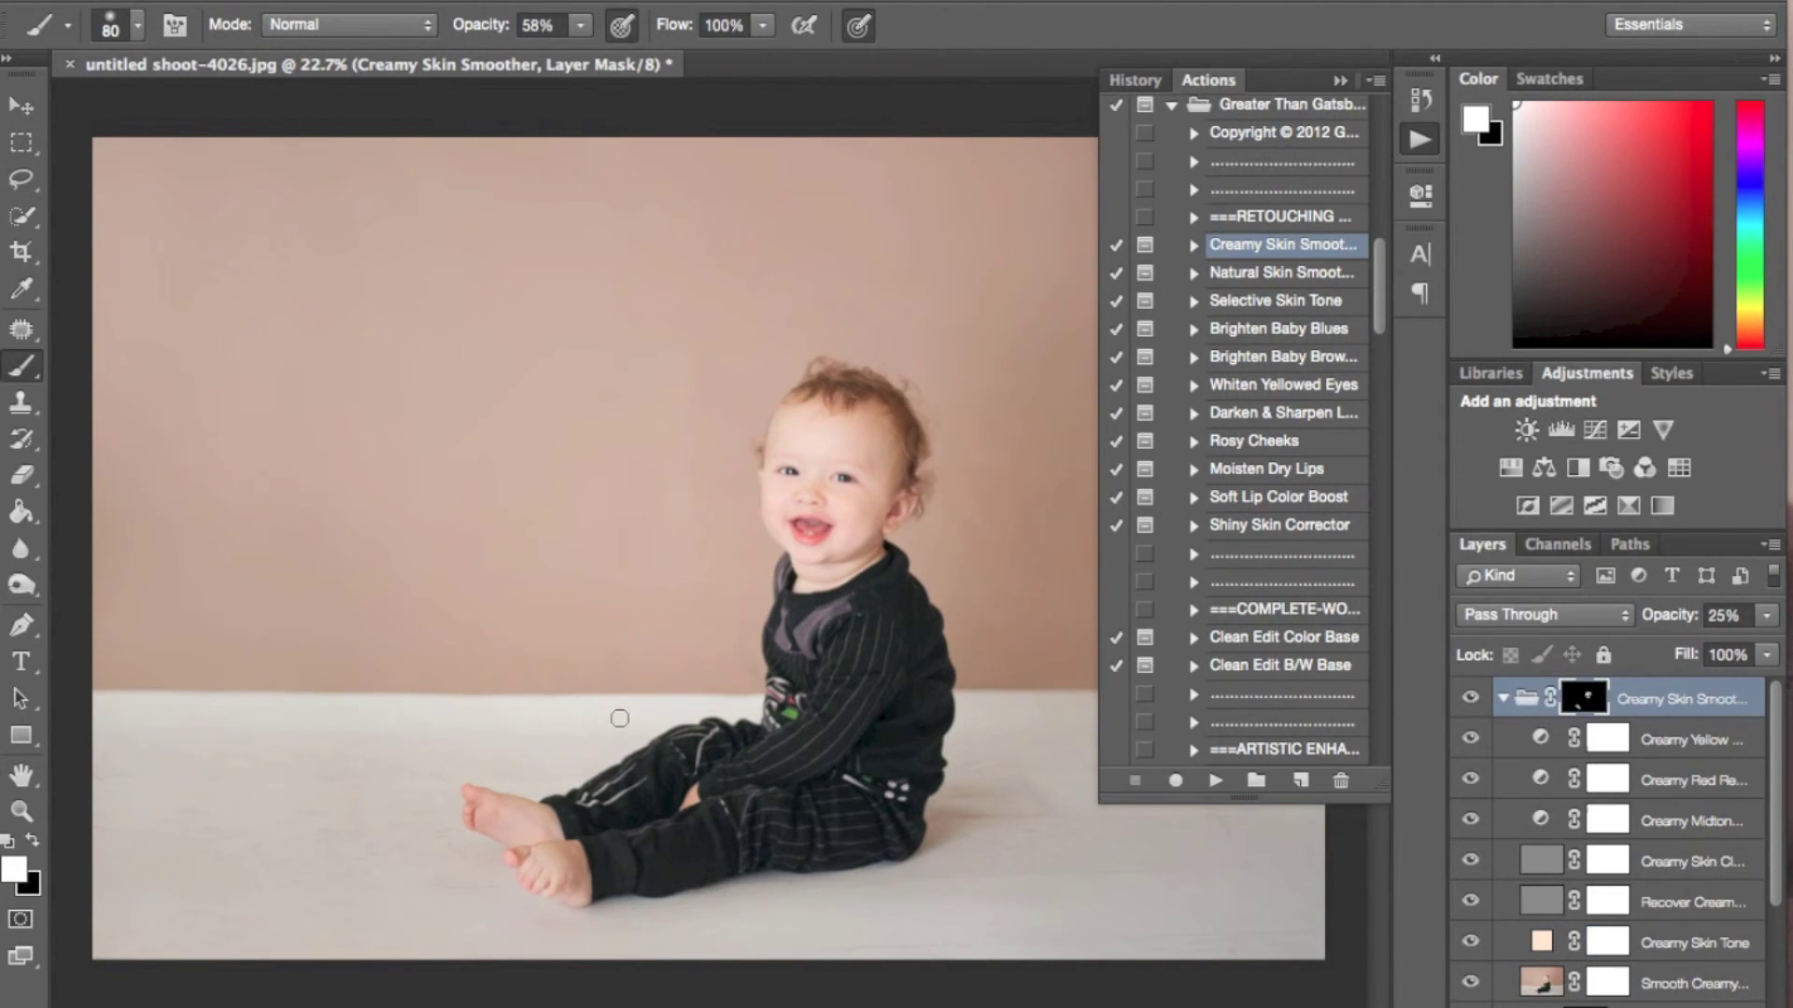
scroll(619, 722, down, 1)
drag(1670, 618, 1672, 621)
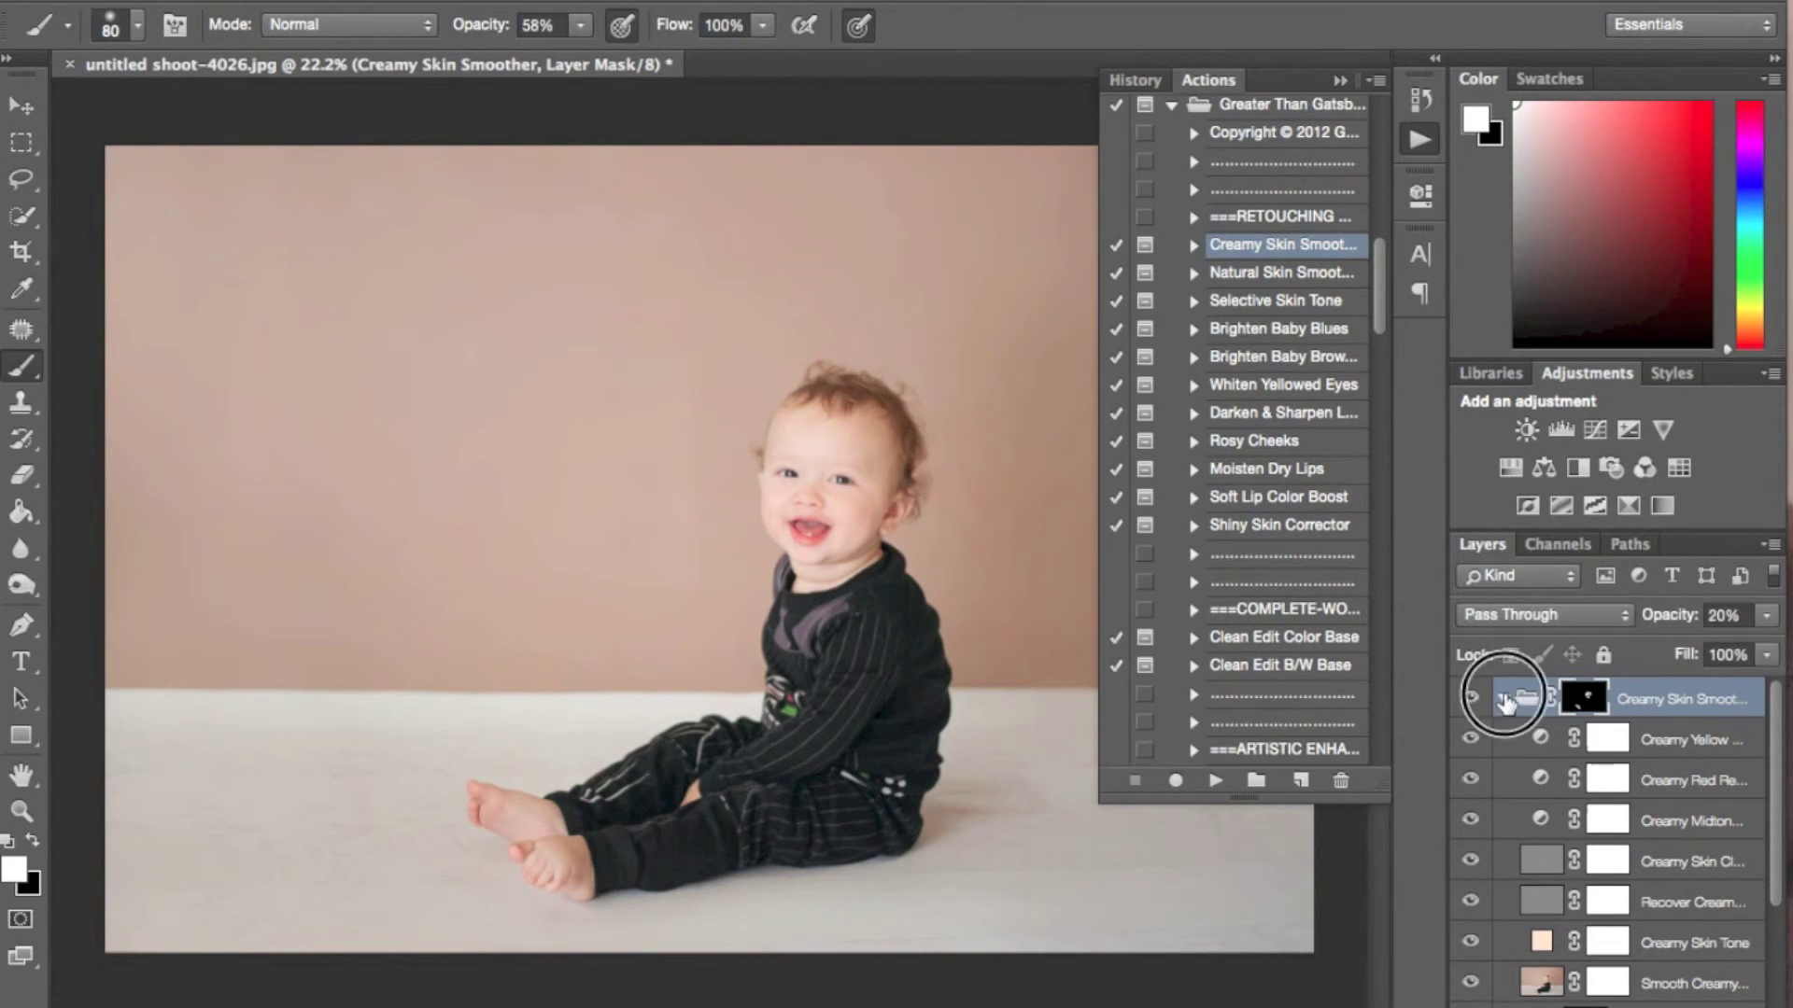
click(1503, 698)
drag(1670, 634, 1666, 626)
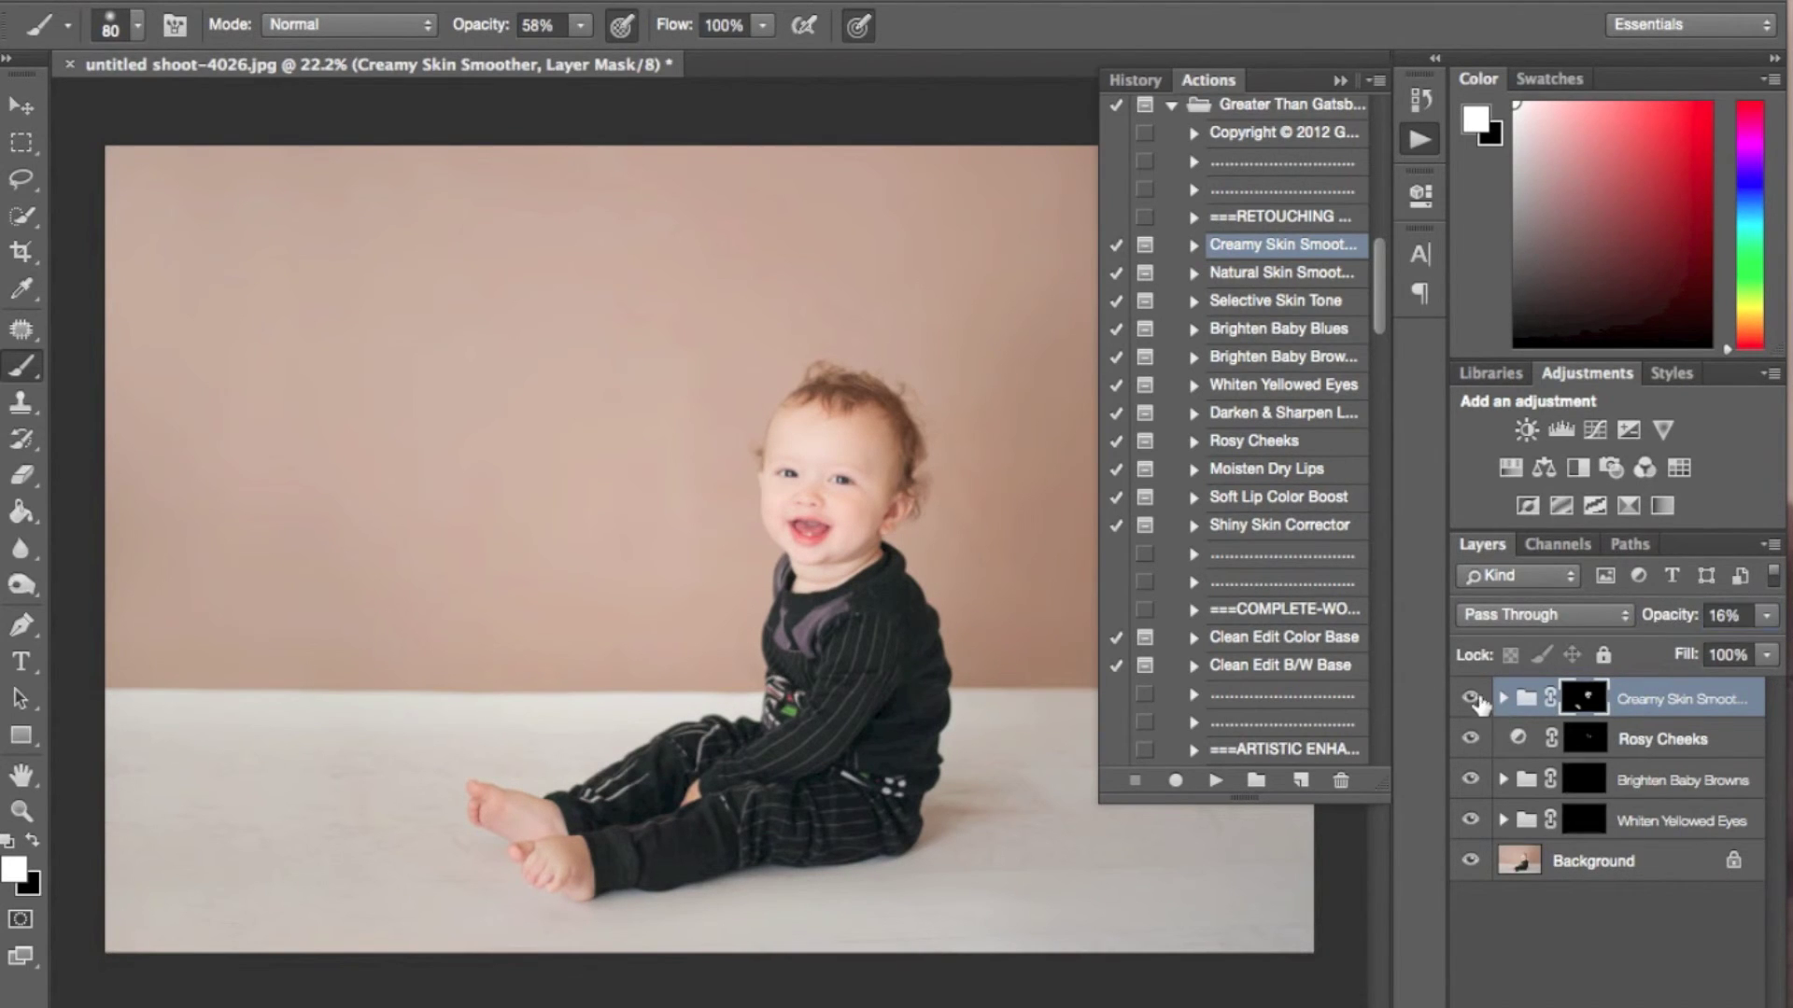
Step: Compare the image with and without the Creamy Skin Smoother group and flatten all layers into the background
click(1474, 696)
click(1474, 697)
right_click(1617, 868)
click(1535, 962)
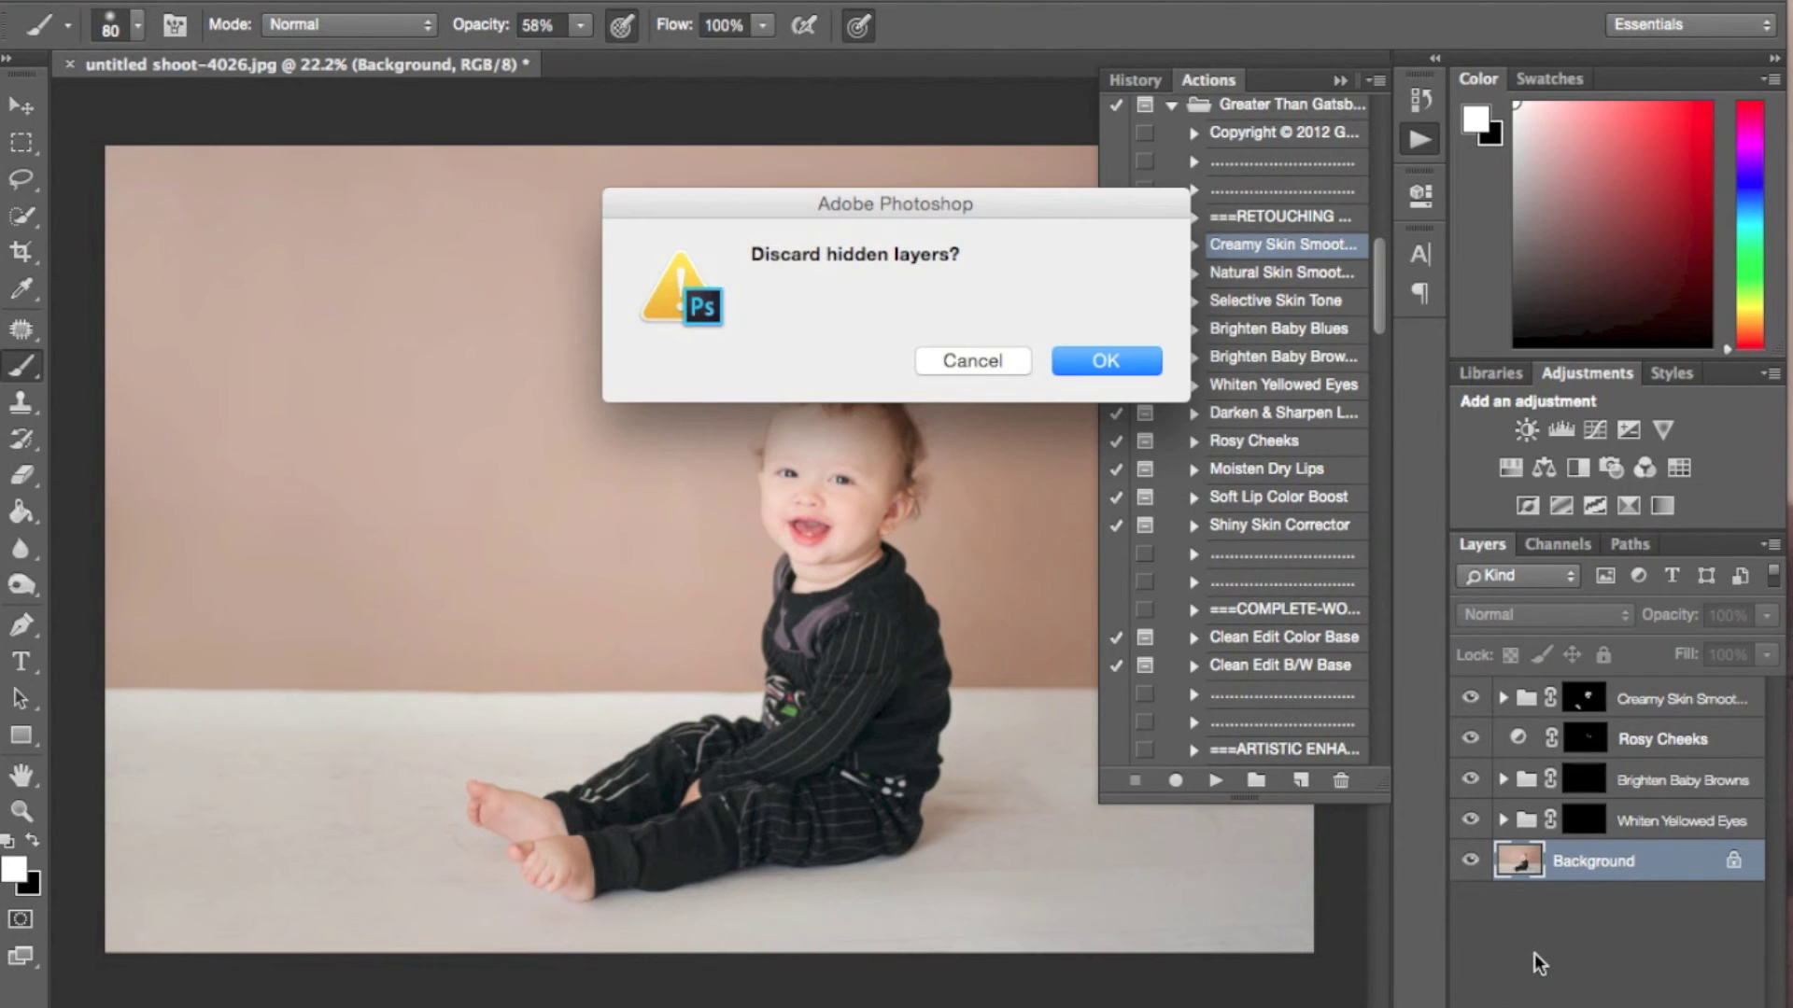
key(Return)
Step: Run the Paint On Sharp action from the bonus brushes on the flattened image
scroll(779, 759, up, 5)
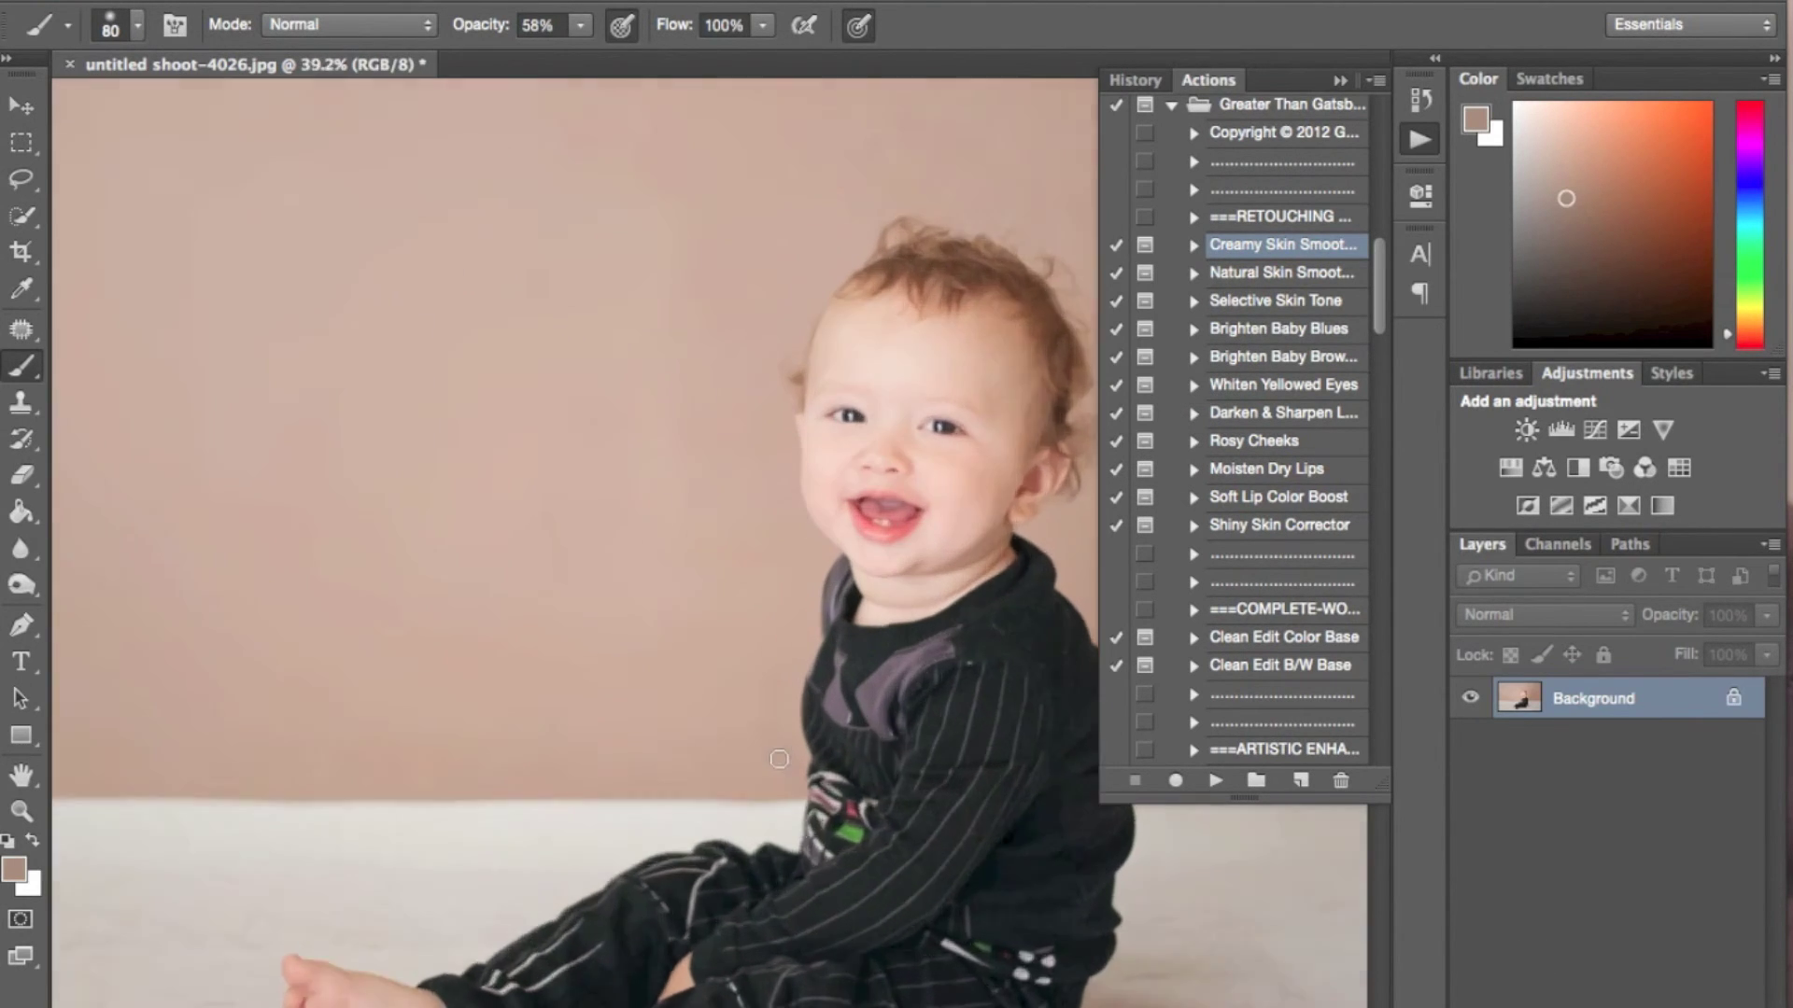
scroll(779, 760, down, 4)
scroll(779, 759, down, 3)
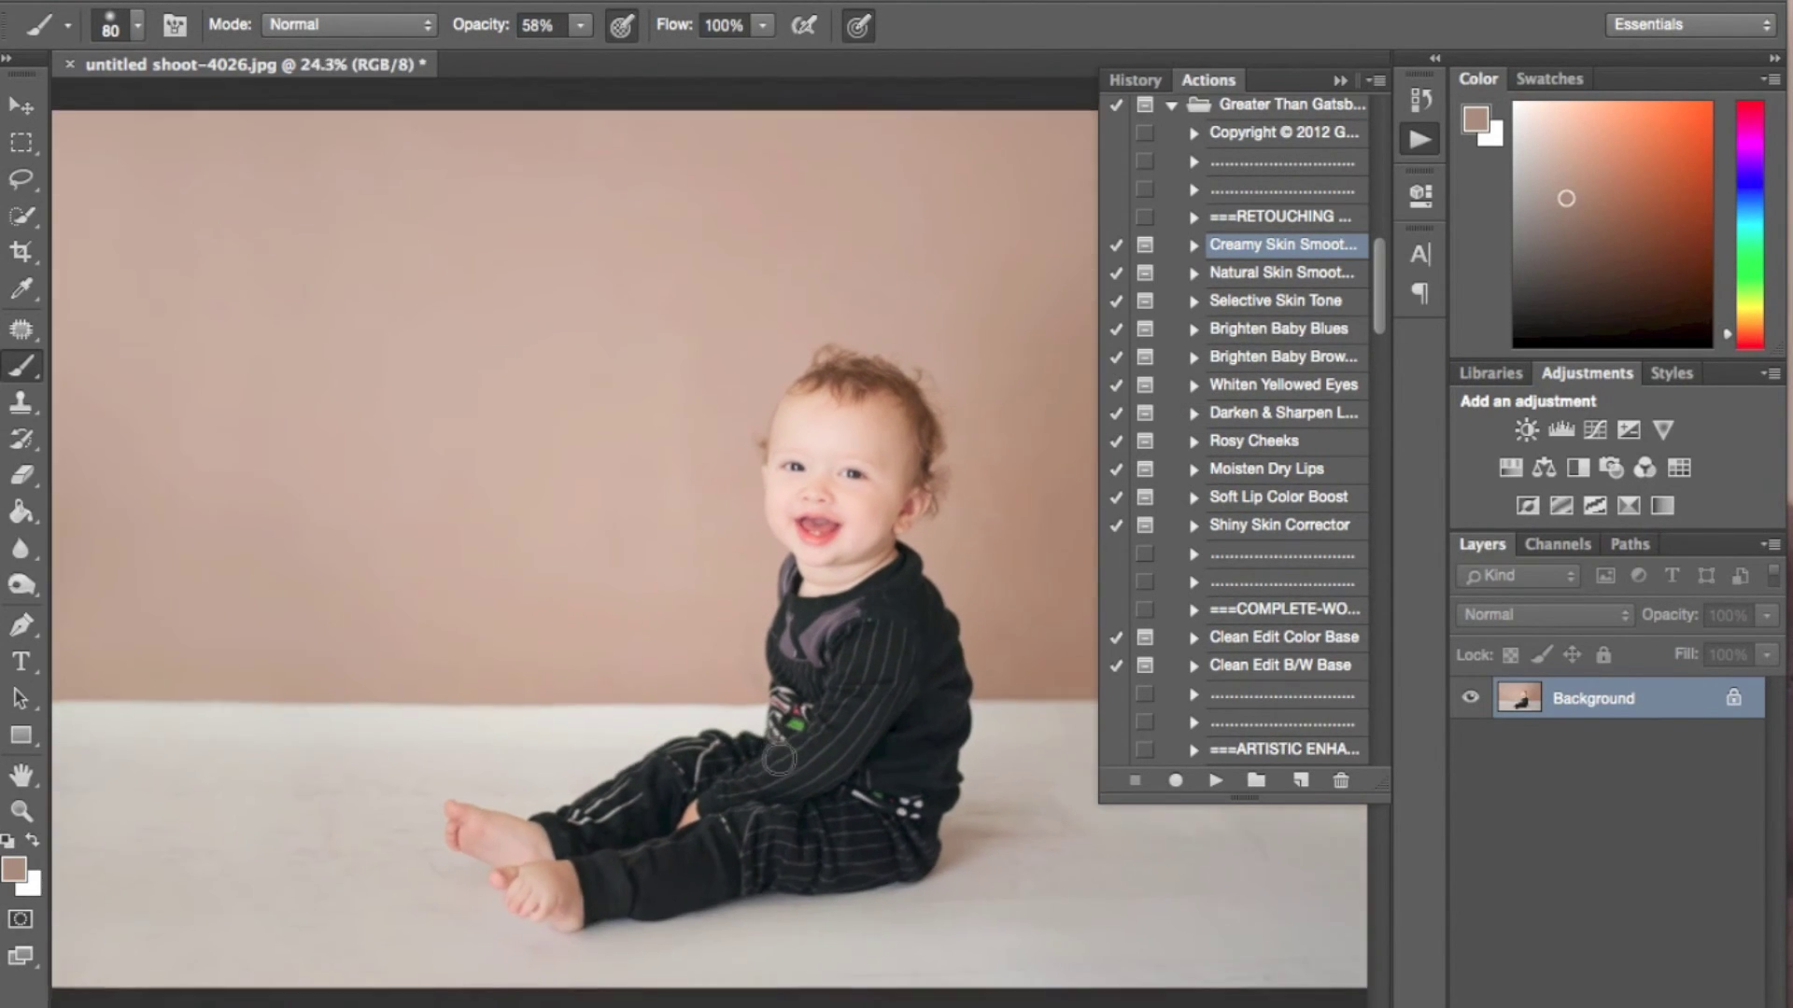
scroll(1314, 519, down, 5)
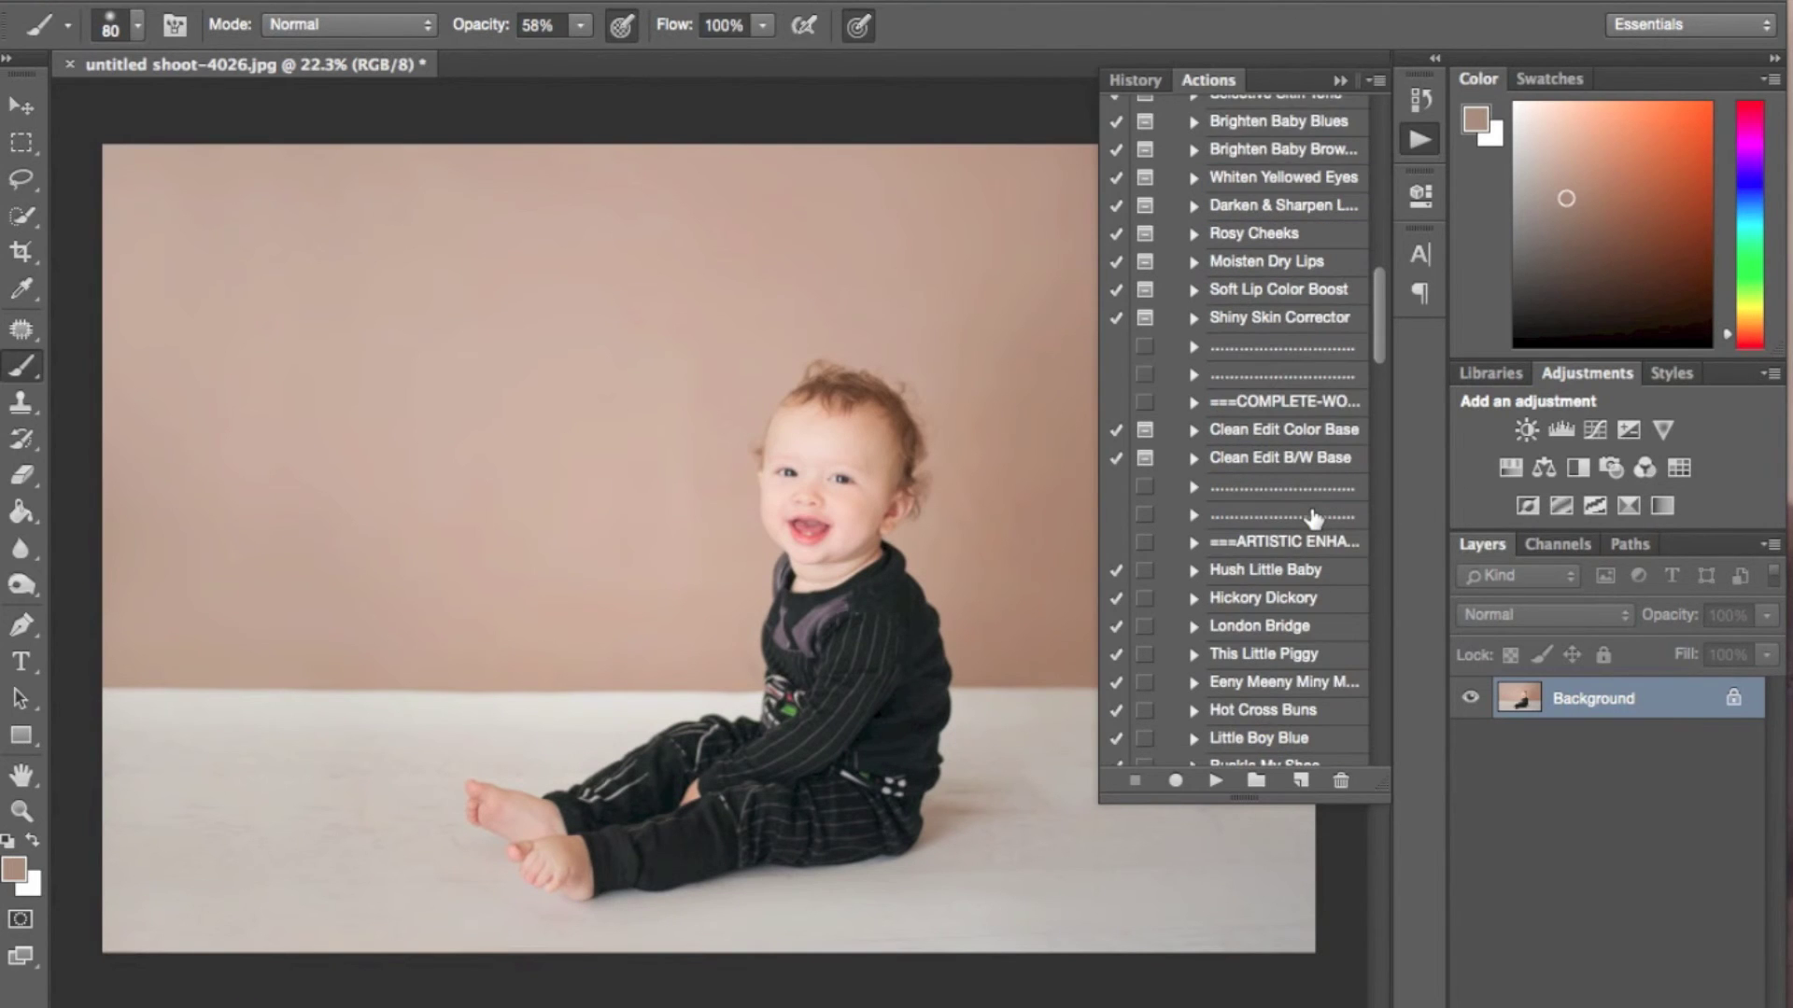
scroll(1314, 519, down, 15)
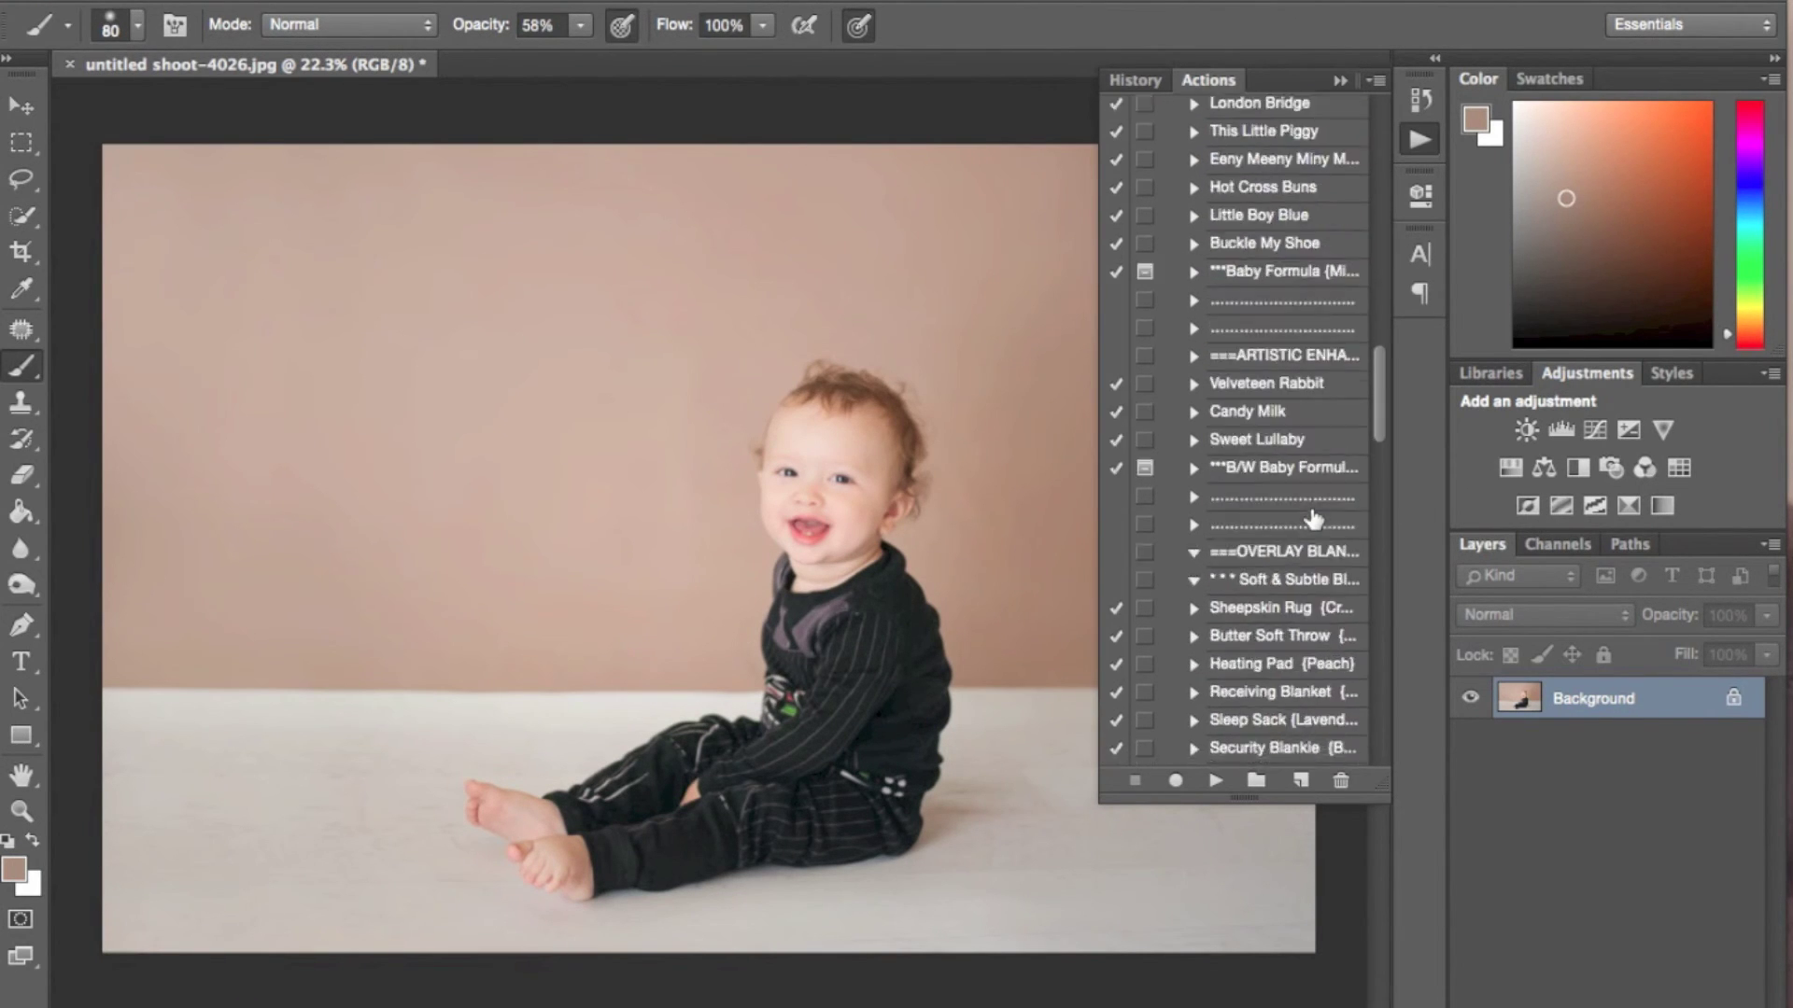
scroll(1313, 520, down, 20)
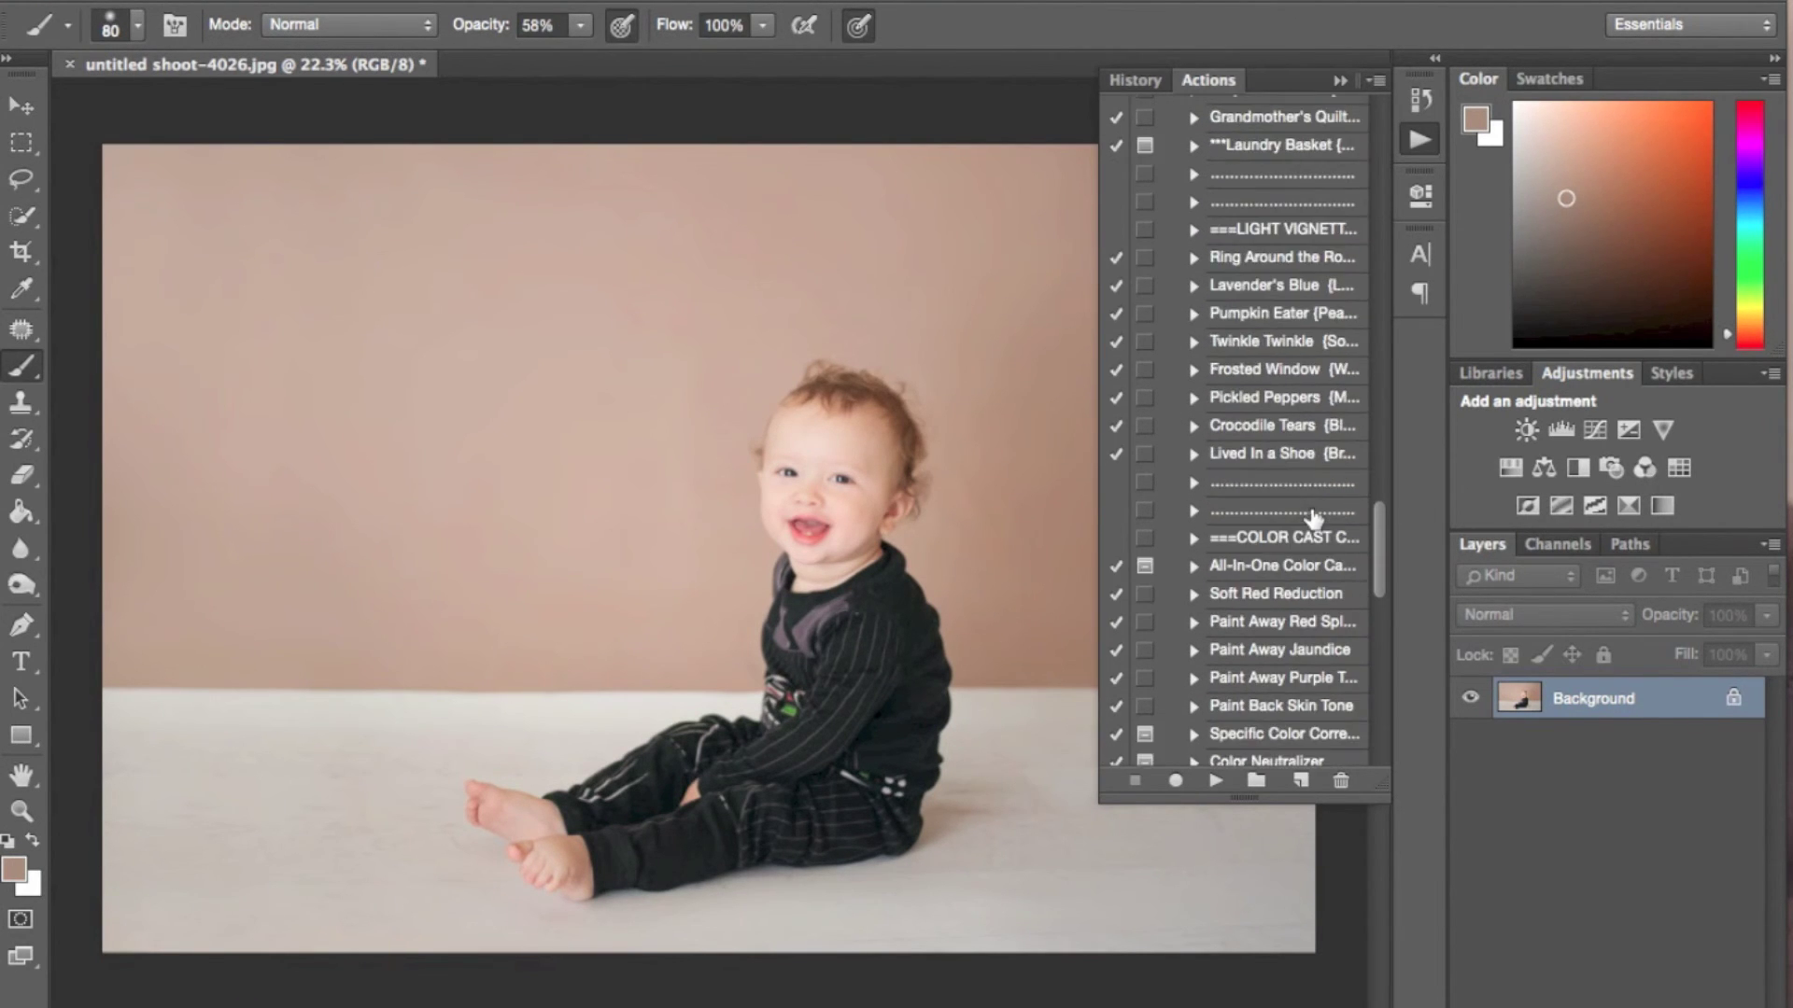
scroll(1314, 519, down, 7)
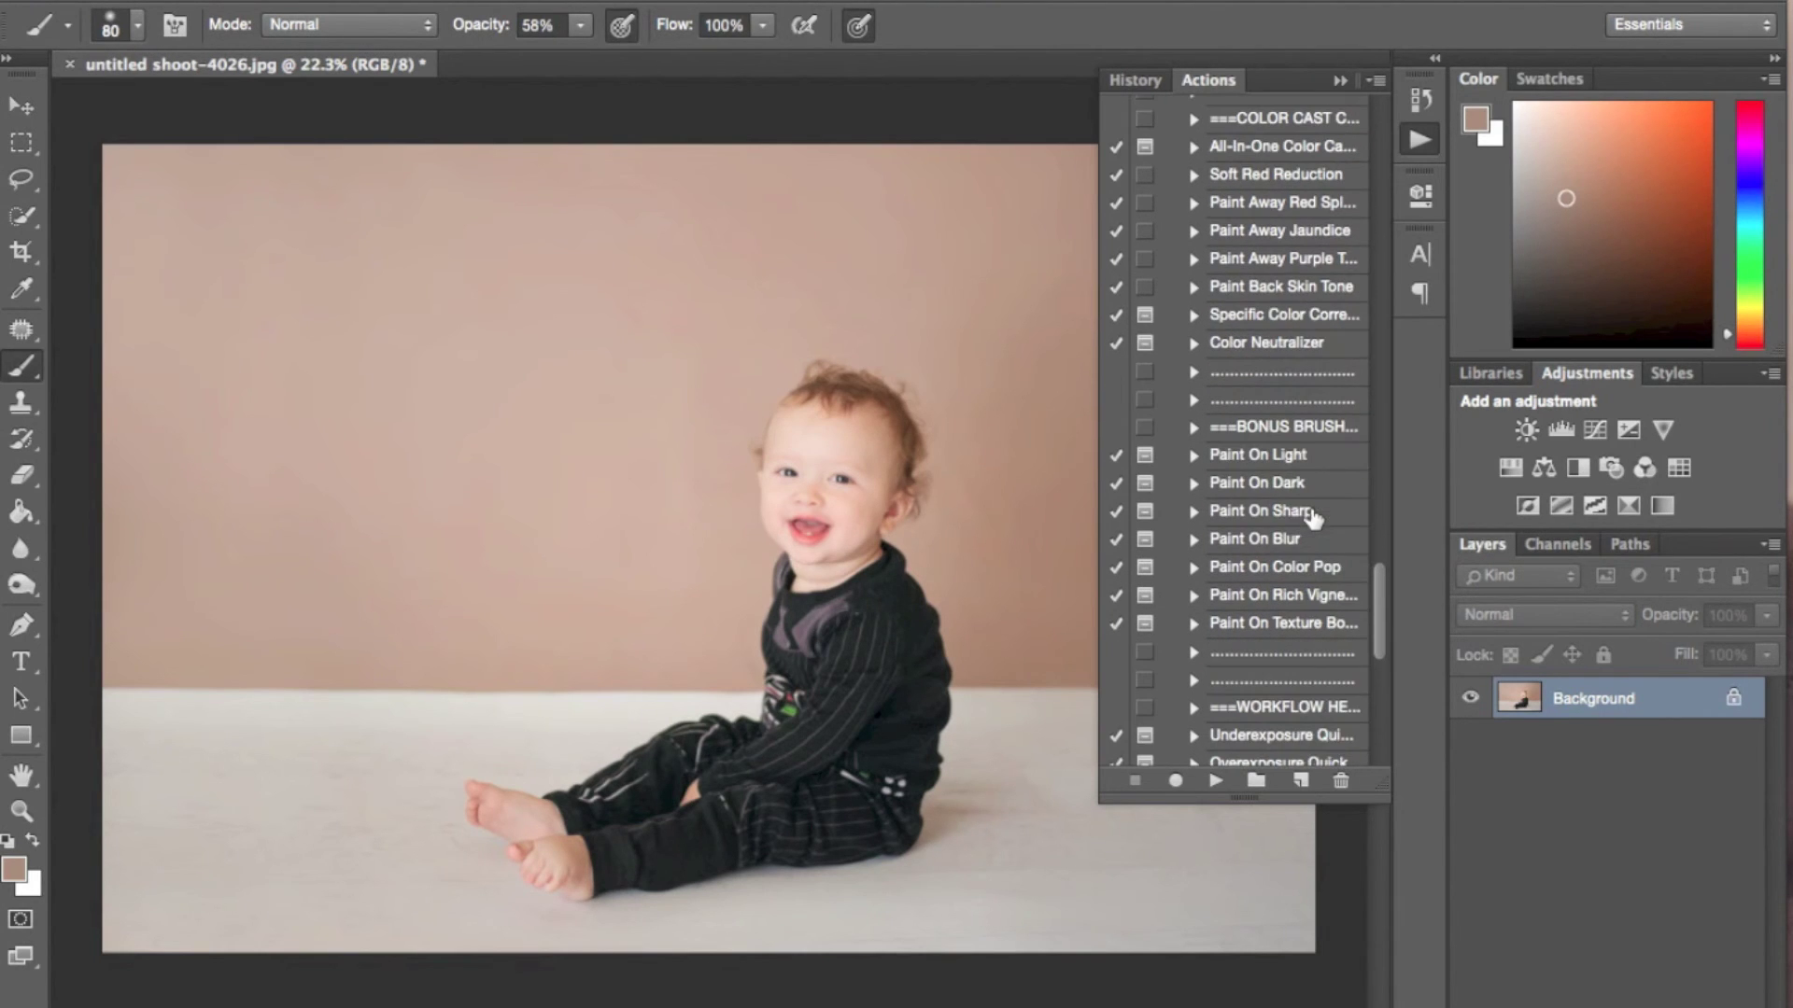
click(1216, 781)
key(Return)
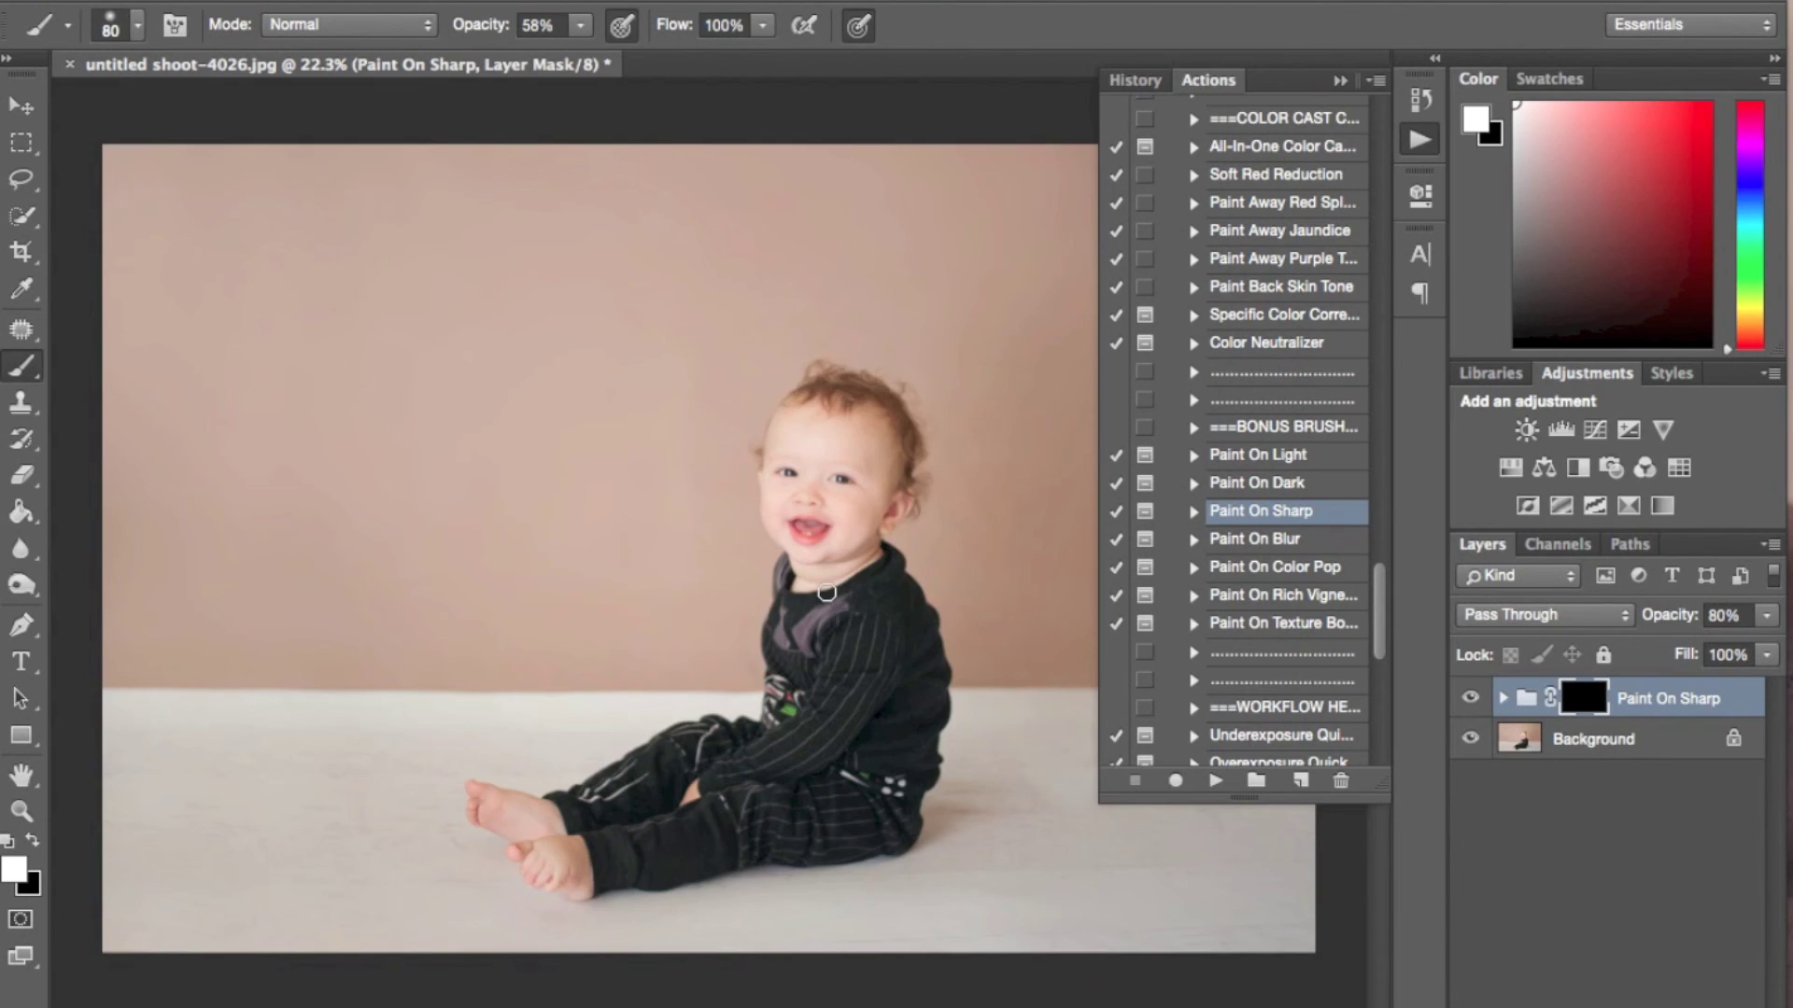
Step: Paint sharpening over the baby with a white brush at 17% opacity, enlarging the brush to size 175
scroll(826, 592, up, 10)
scroll(826, 592, right, 5)
key(bracketleft)
key(bracketleft)
key(bracketleft)
key(bracketleft)
key(bracketleft)
key(bracketleft)
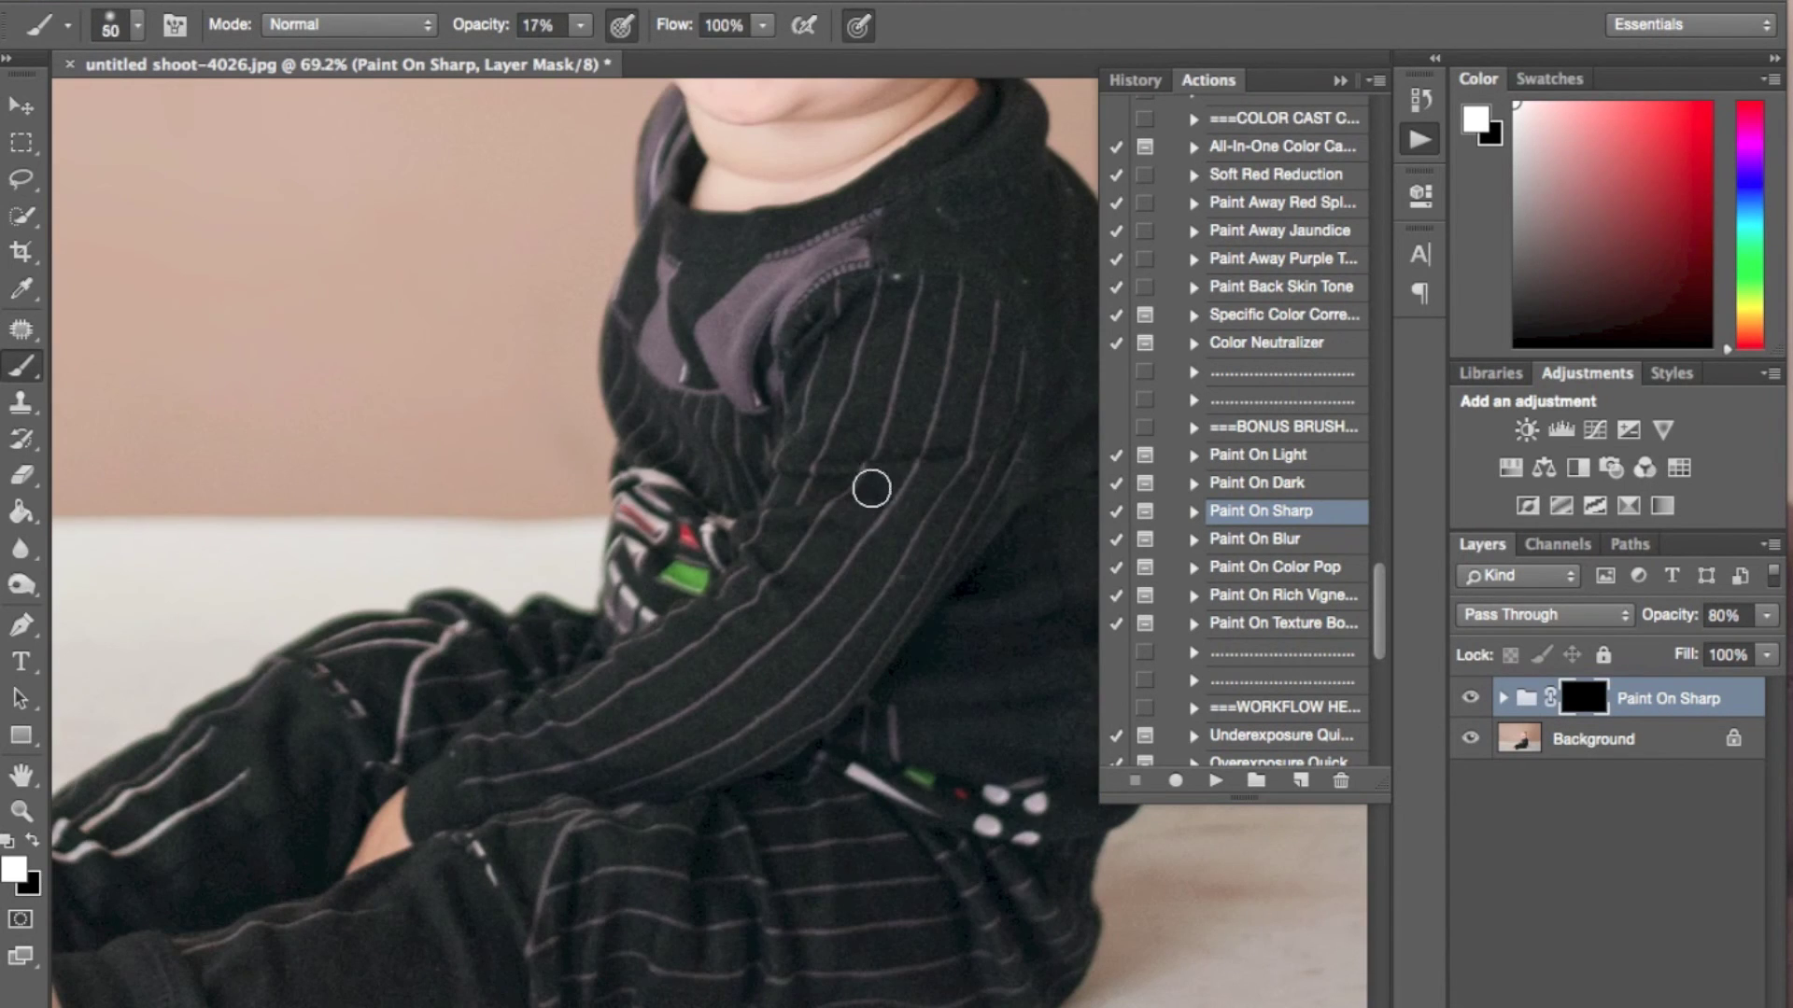
key(bracketright)
key(bracketright)
key(bracketright)
key(bracketright)
key(bracketright)
key(bracketright)
key(bracketright)
key(bracketright)
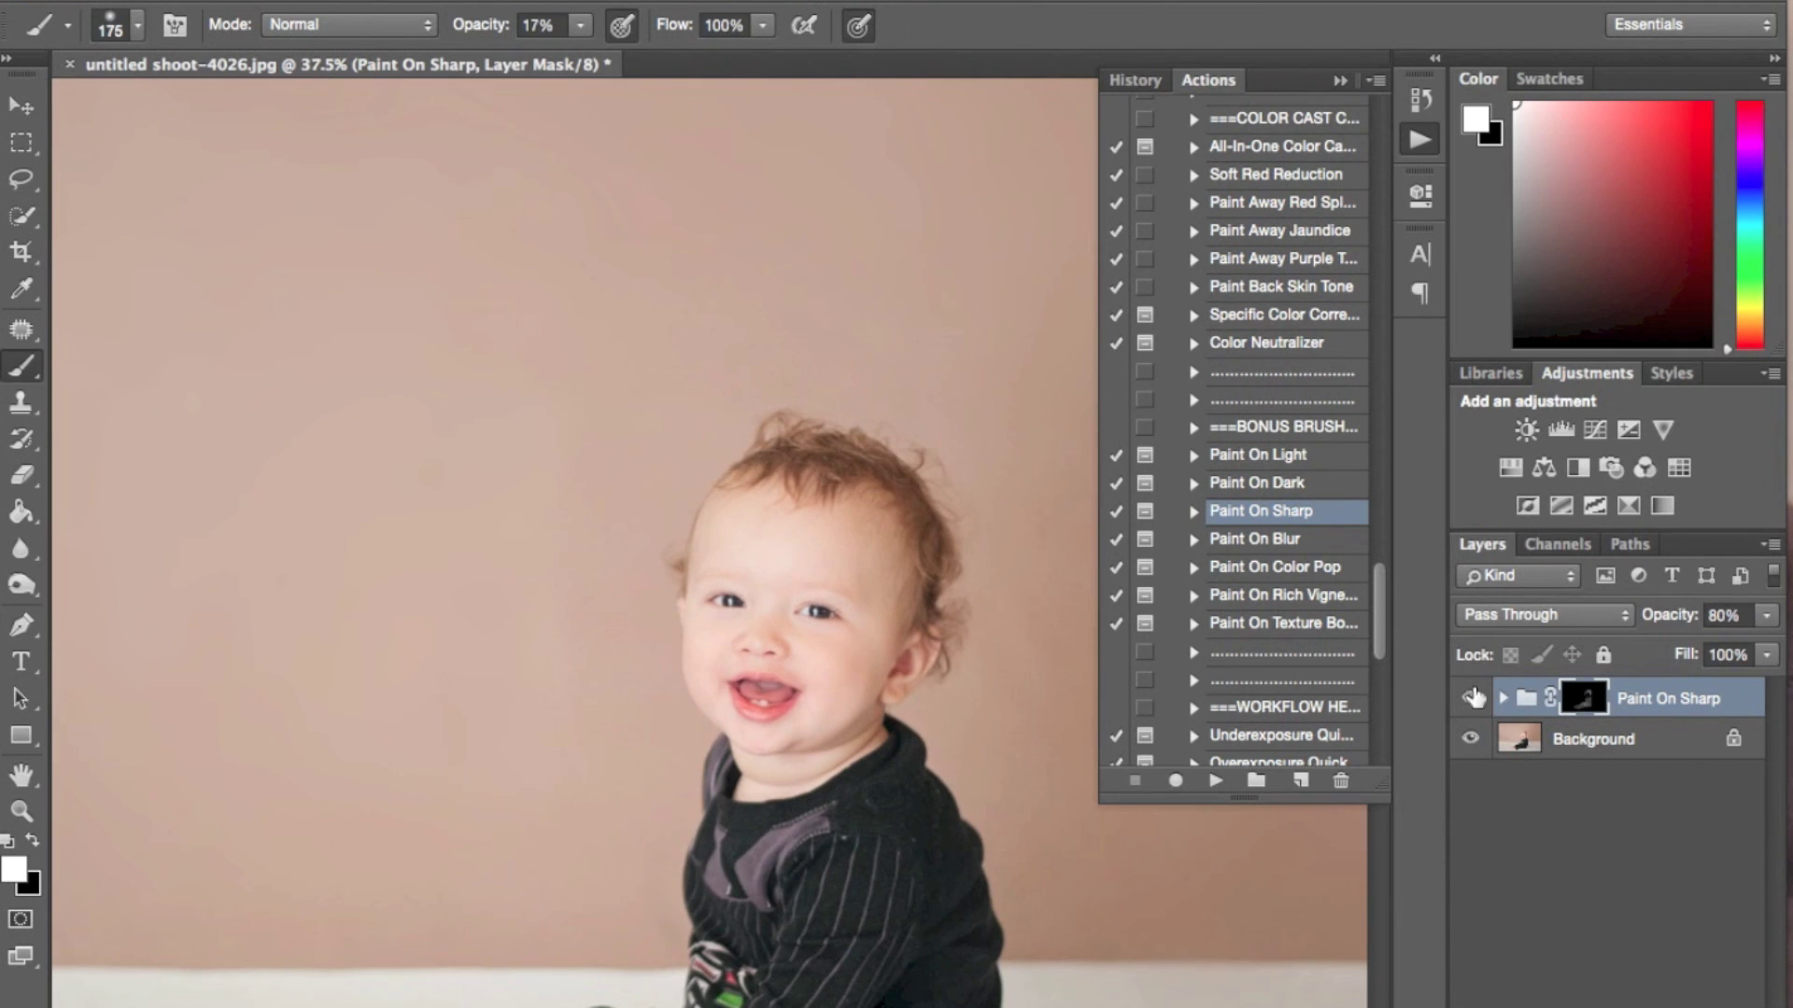
Step: Compare the Paint On Sharp effect on and off, with the group's opacity at 16%, and flatten the image
click(1470, 699)
click(1469, 700)
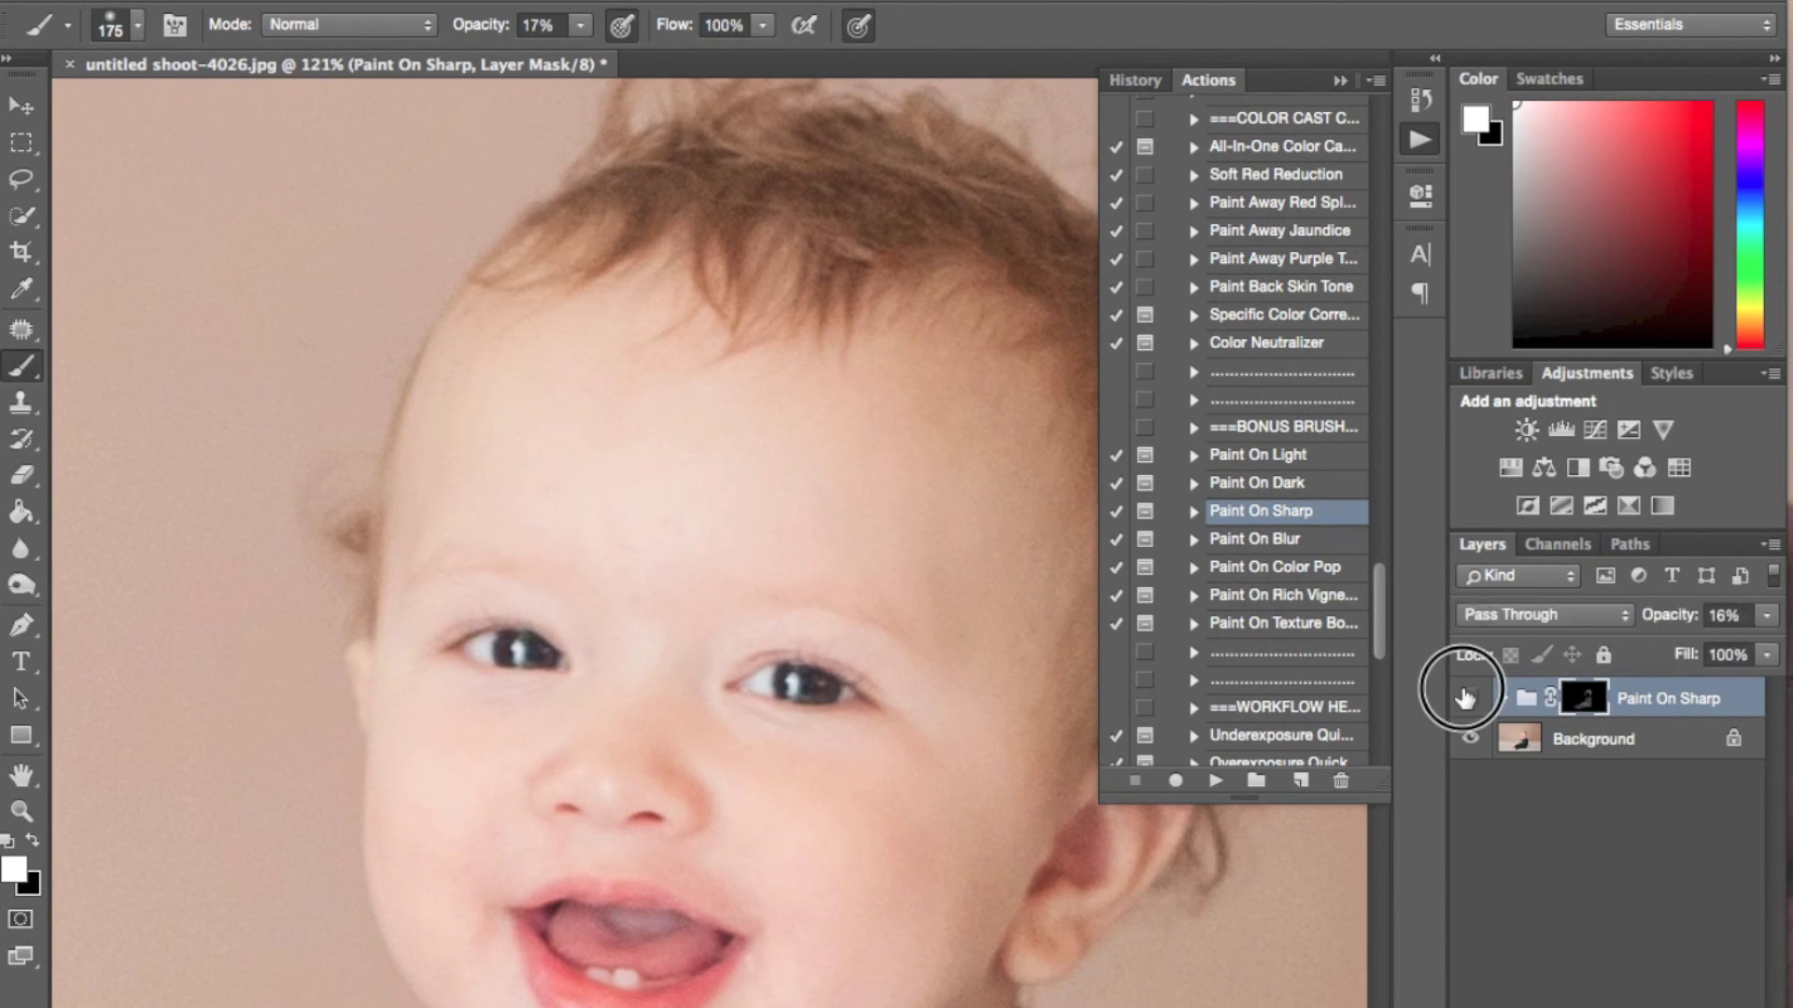
right_click(1601, 738)
key(Escape)
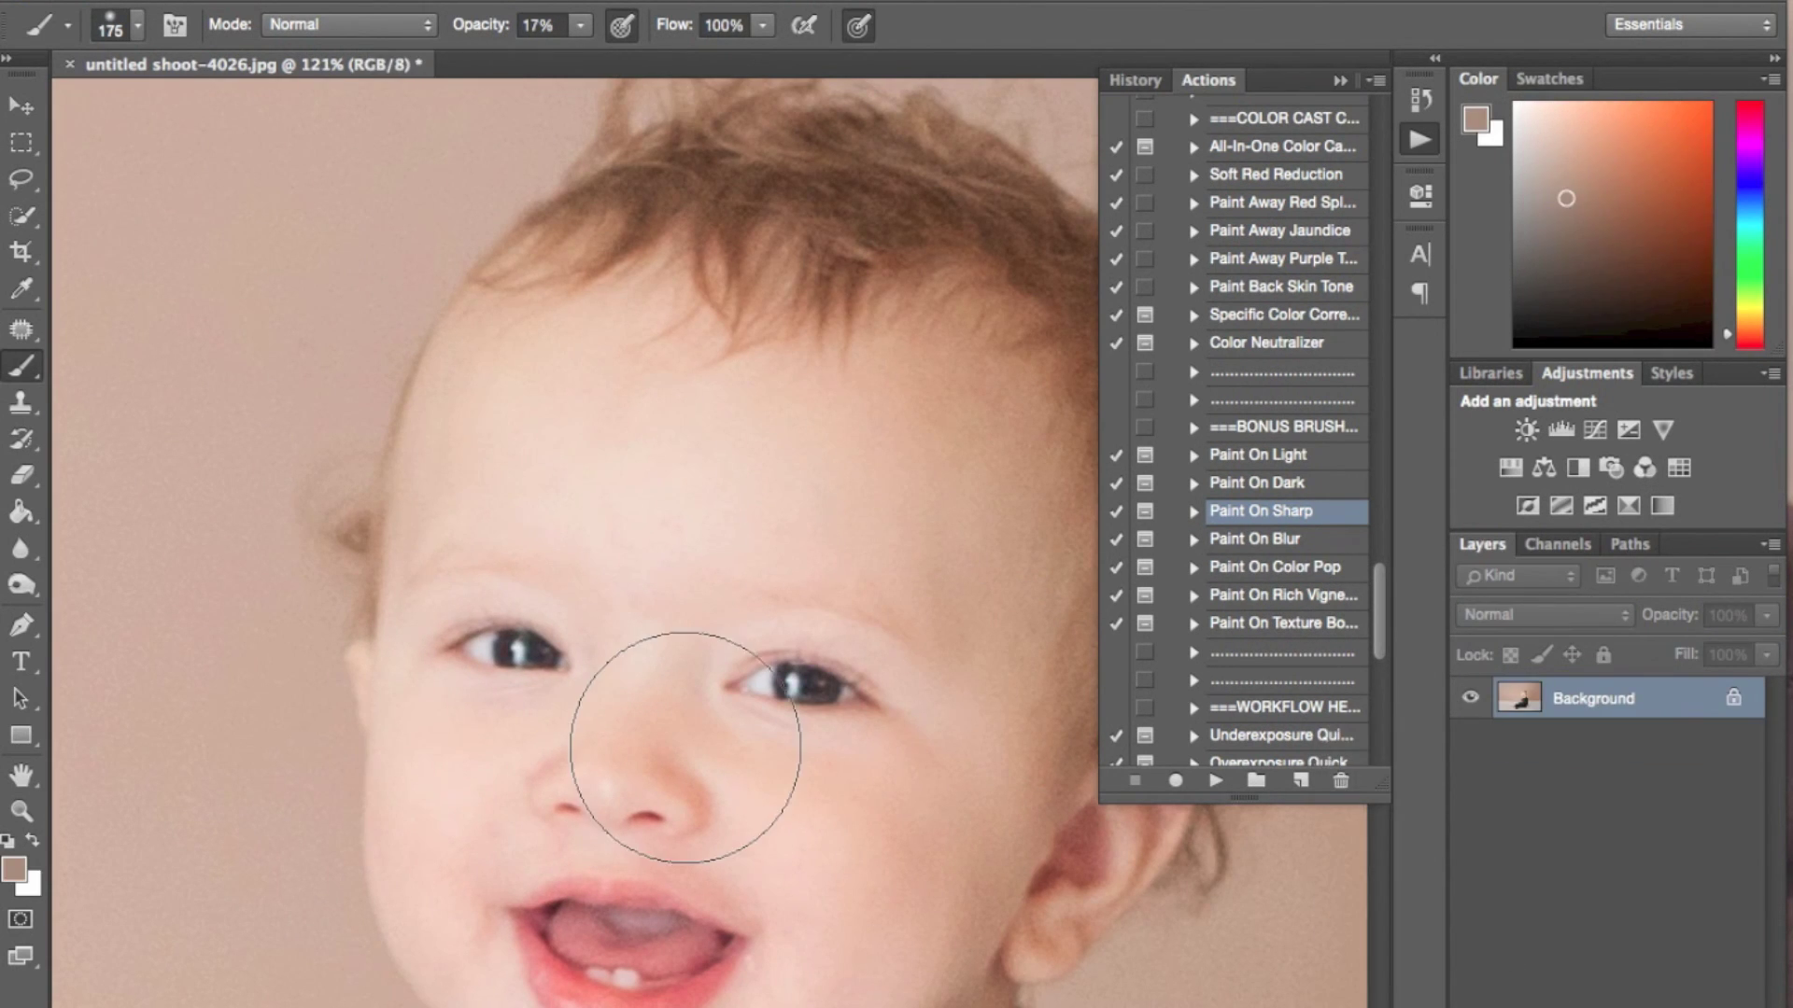
Step: View the whole portrait and switch between the originally opened state and Snapshot 3 in the history to compare the edit
scroll(660, 760, down, 6)
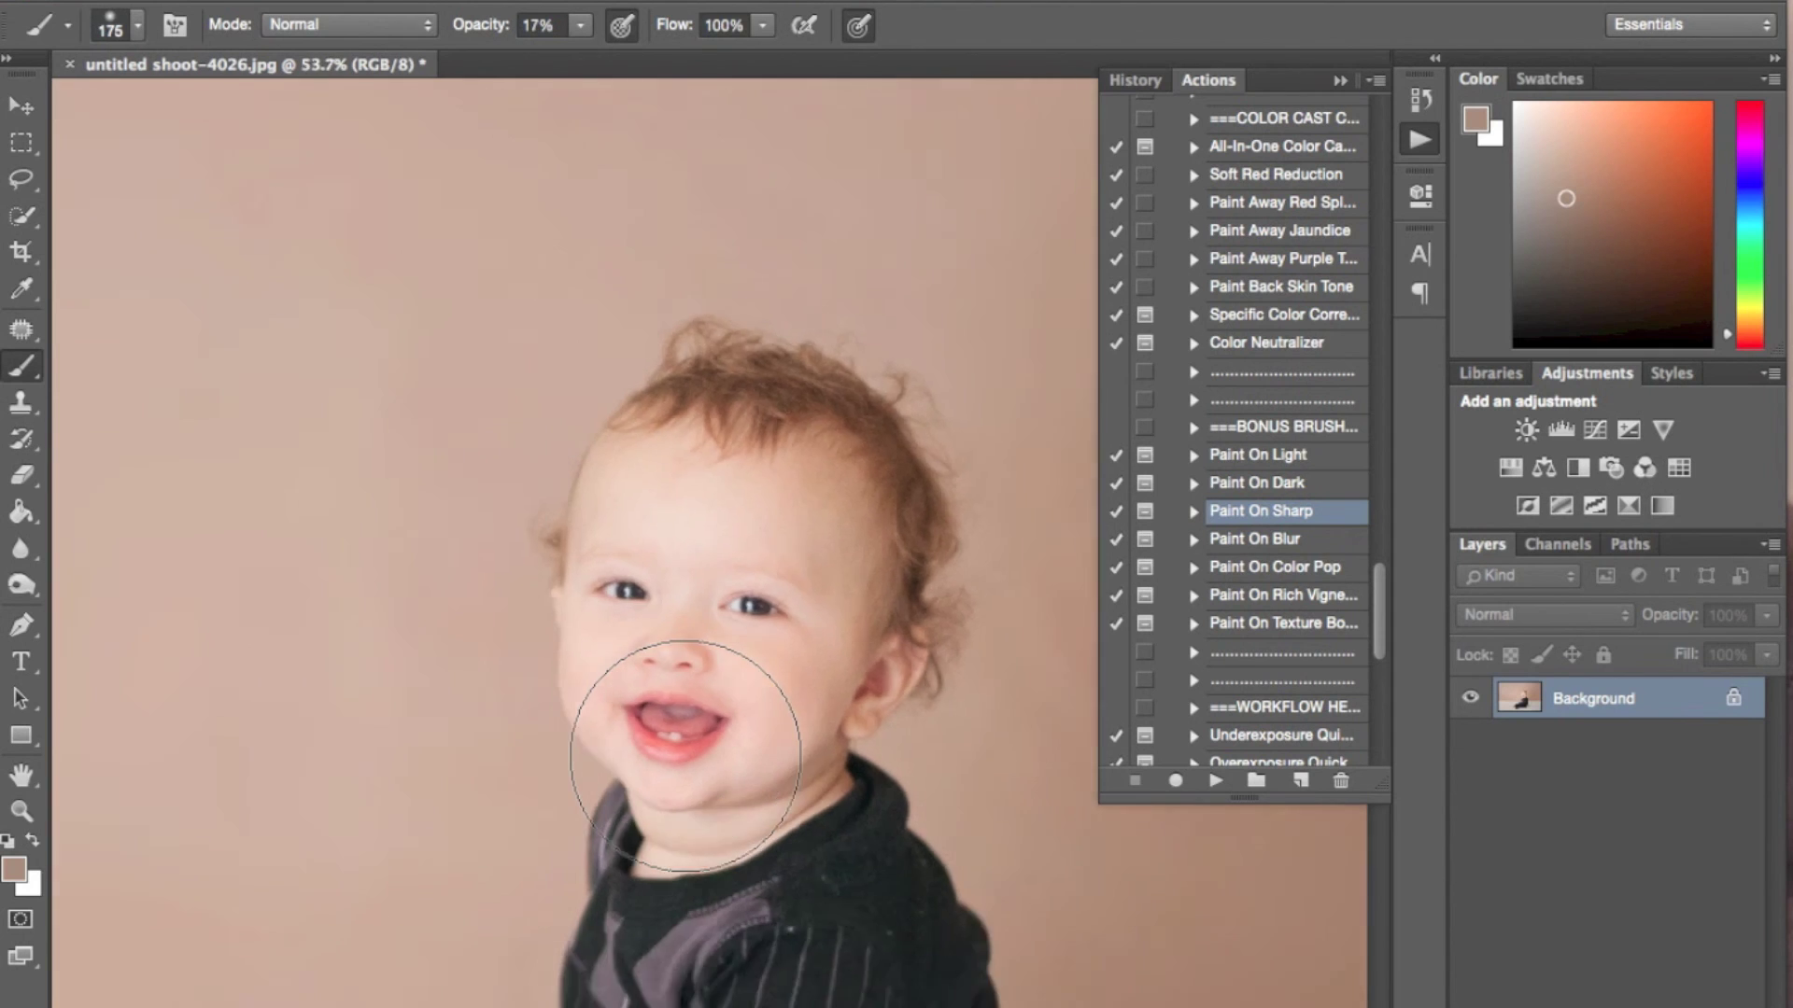
scroll(684, 756, up, 1)
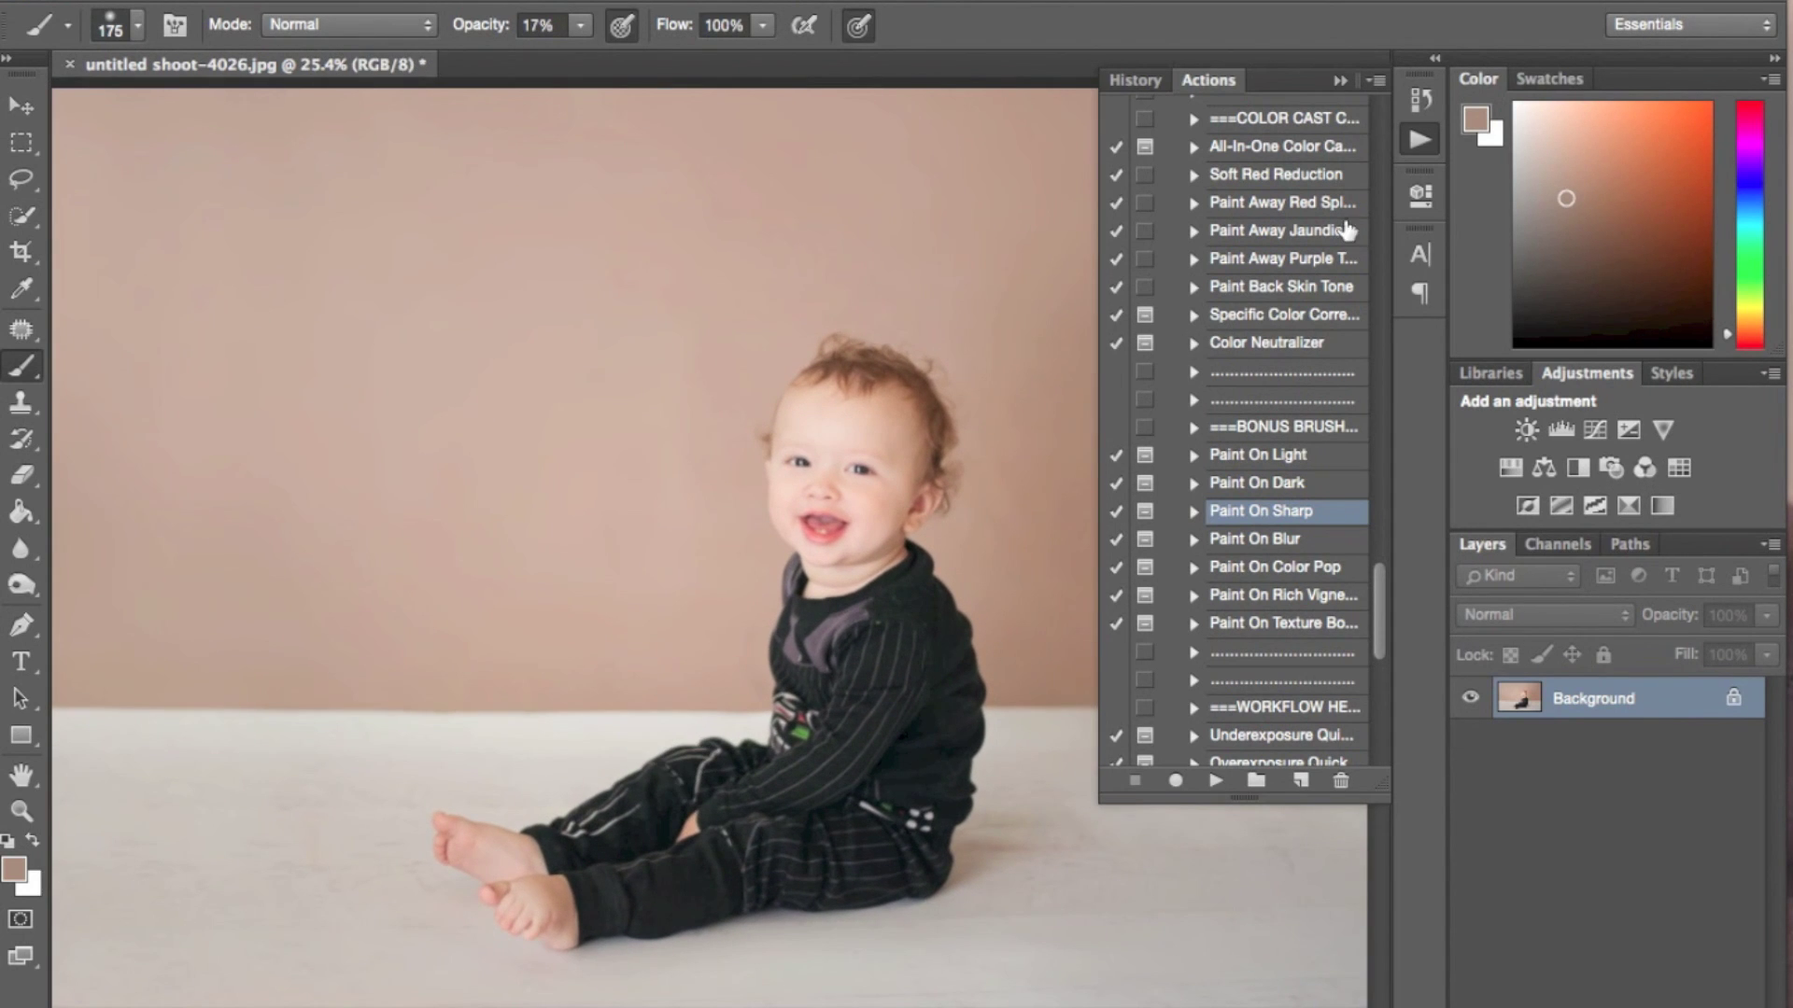
click(1341, 82)
scroll(1109, 399, down, 1)
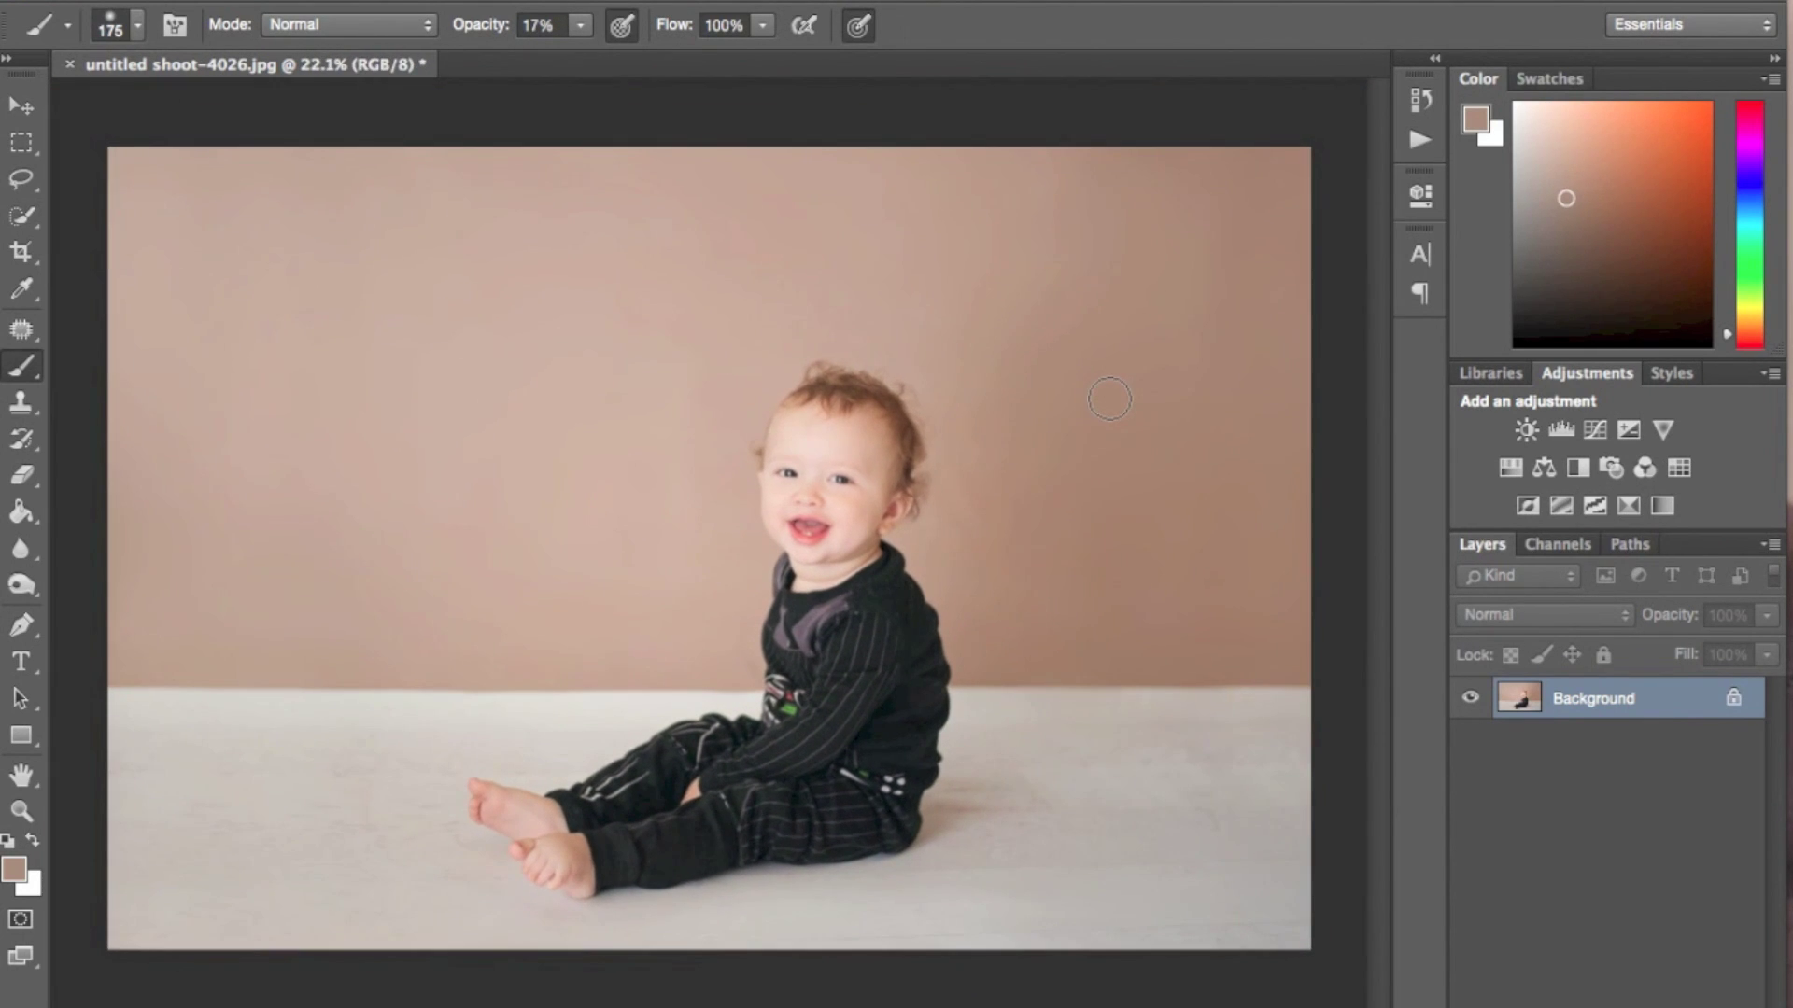
click(1423, 138)
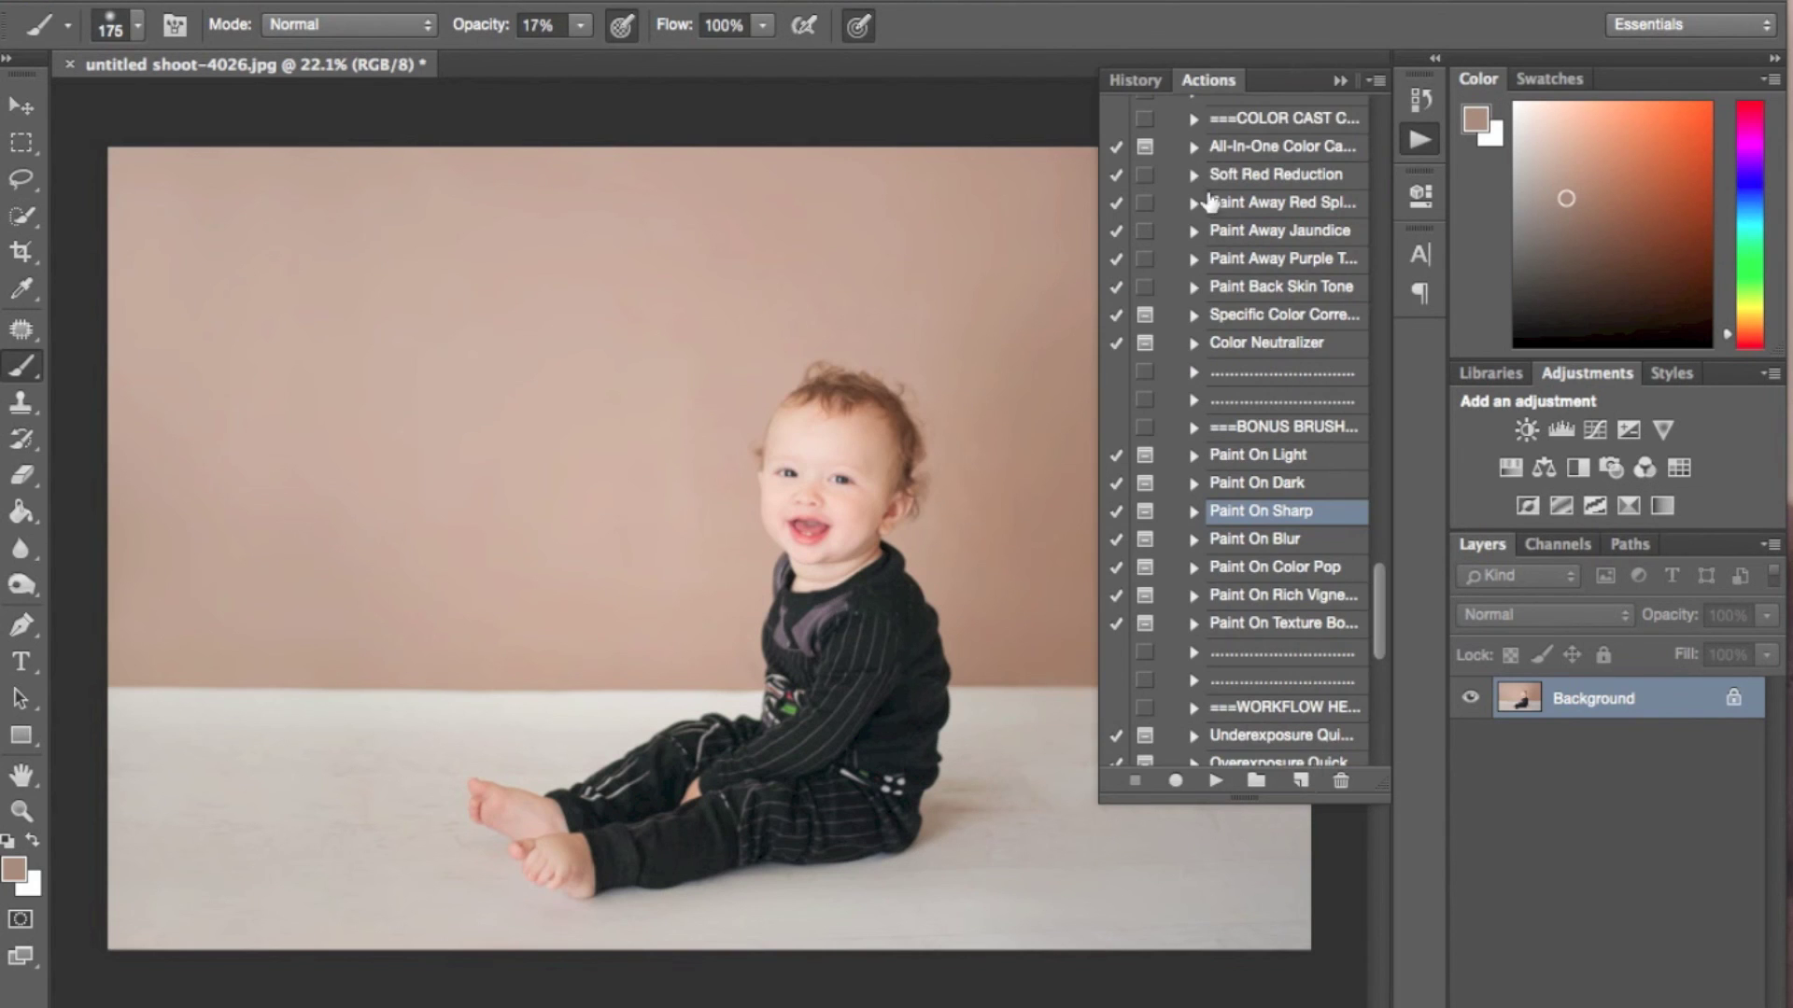
click(1141, 81)
scroll(1288, 404, up, 10)
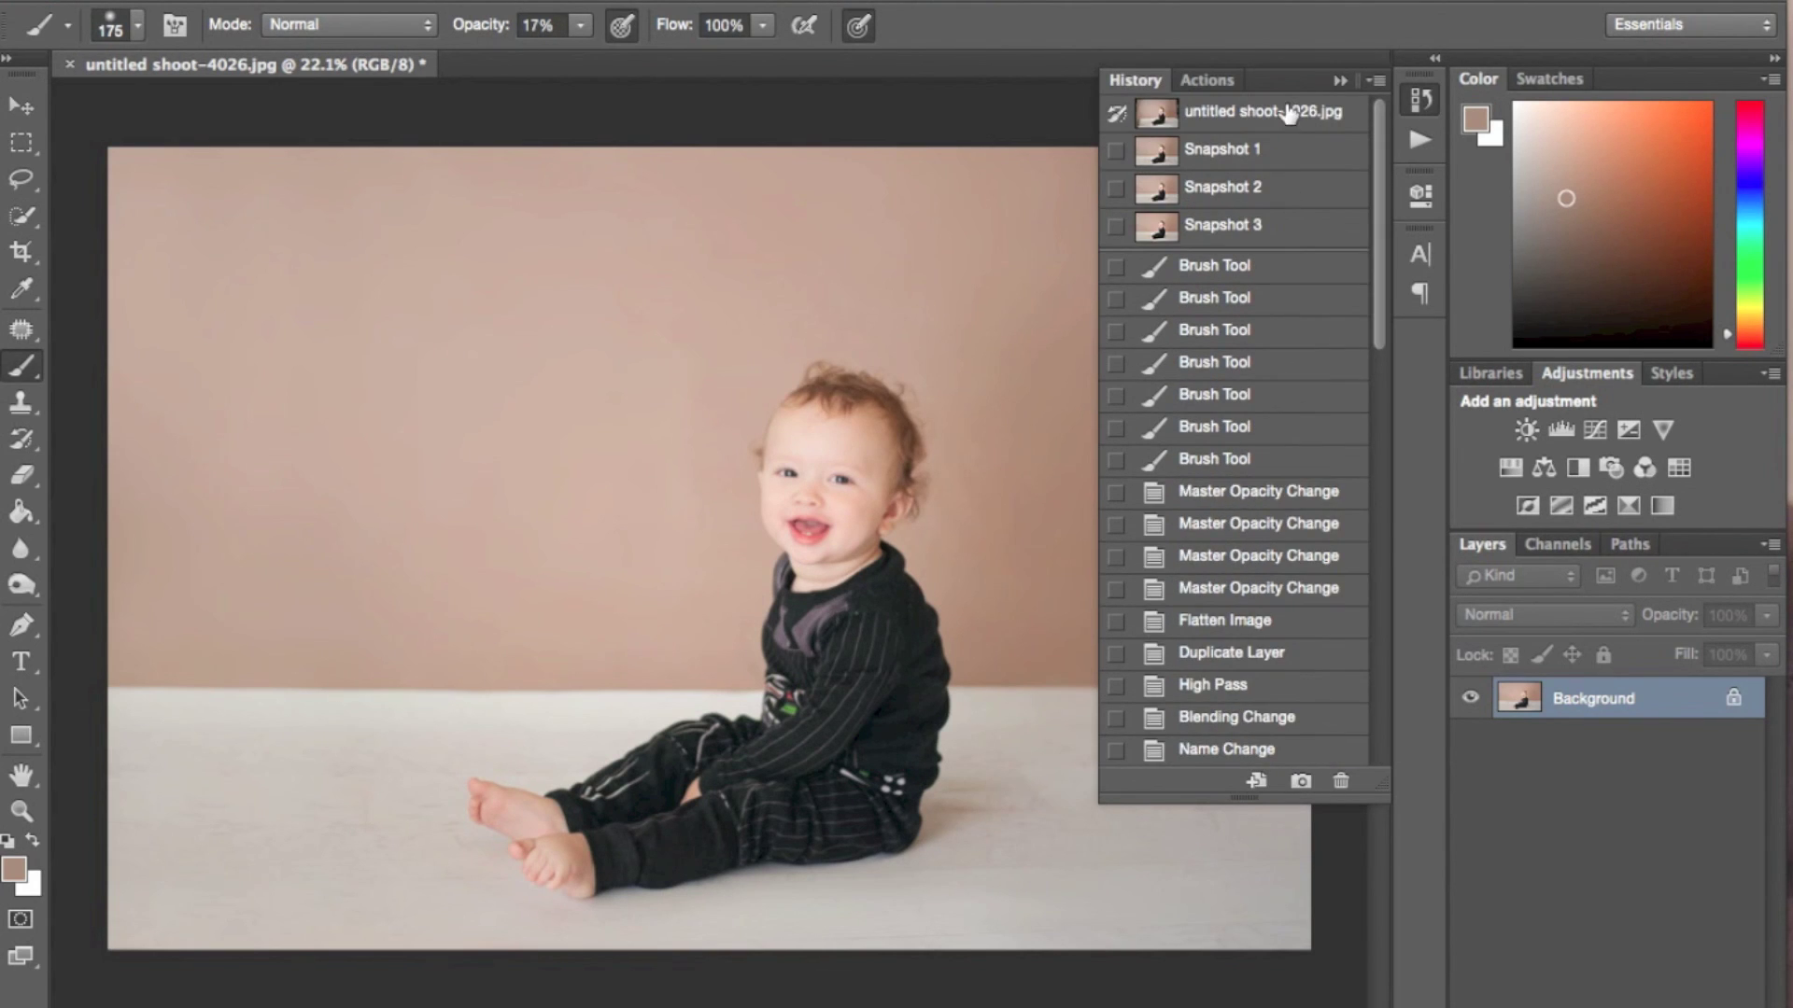
click(1289, 117)
click(1279, 226)
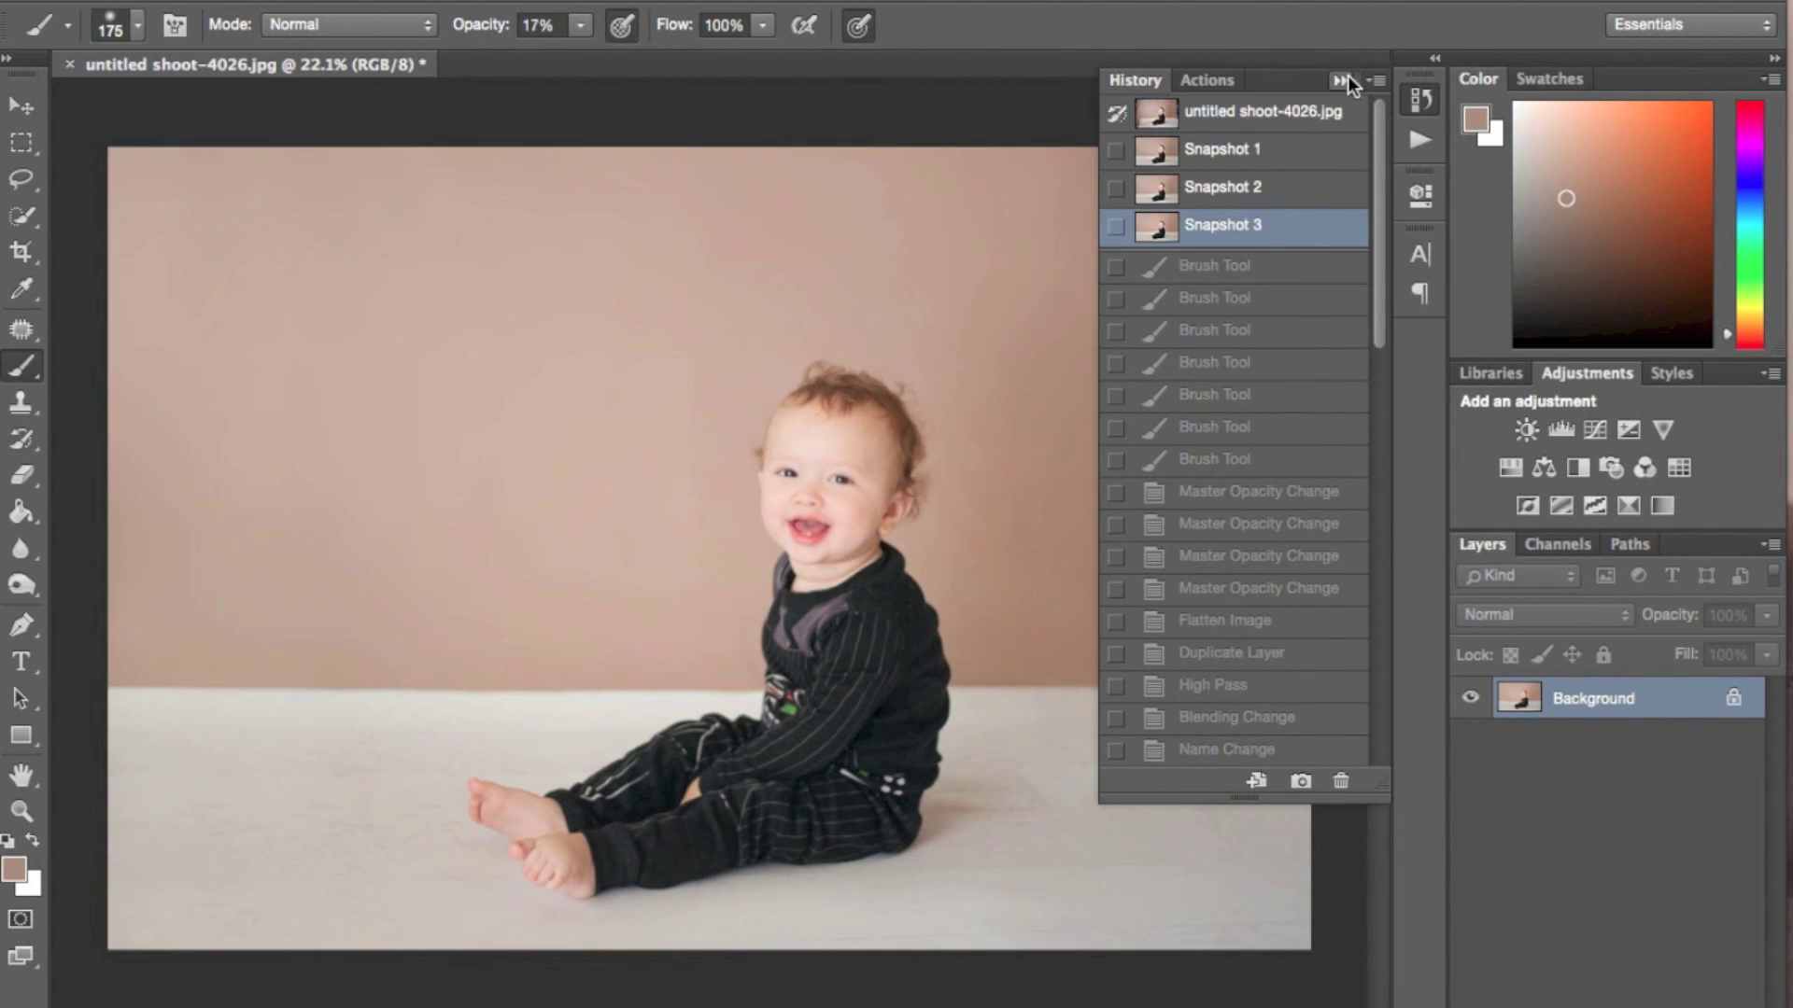